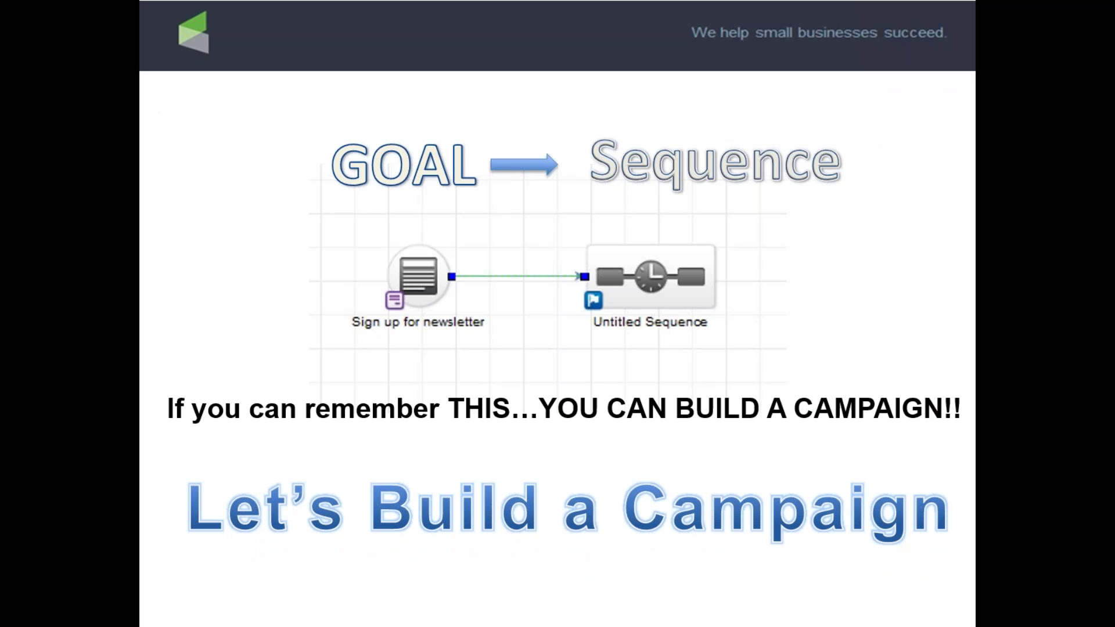
- Sign back into Infusionsoft as the admin user after the inactivity timeout
{"action": "key", "text": "alt+Tab"}
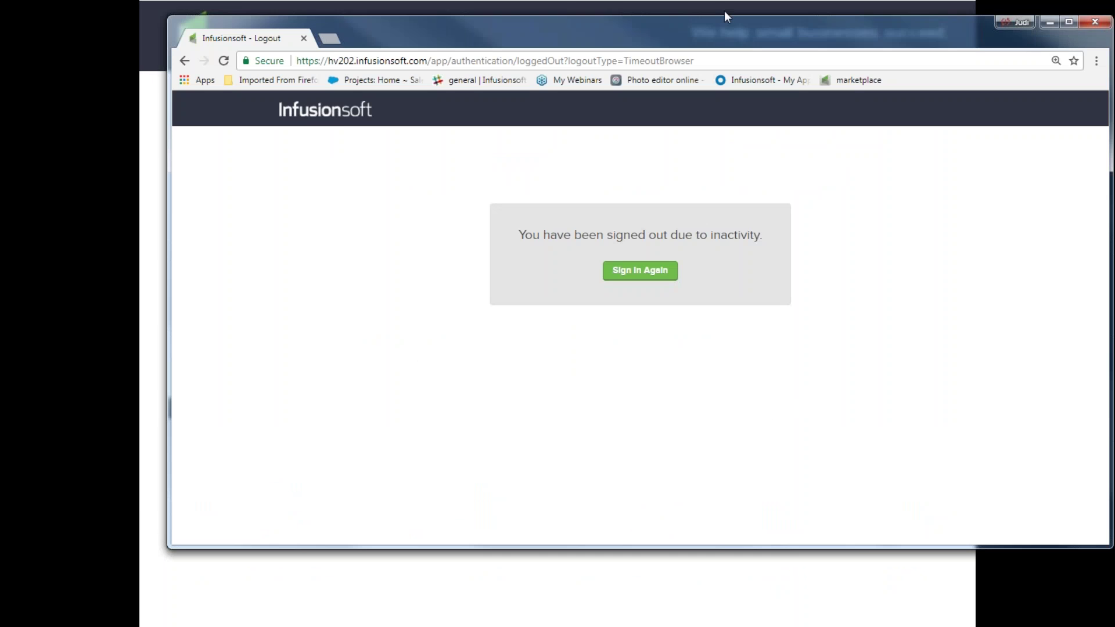
{"action": "left_click", "coordinate": [1068, 22]}
{"action": "left_click", "coordinate": [560, 244]}
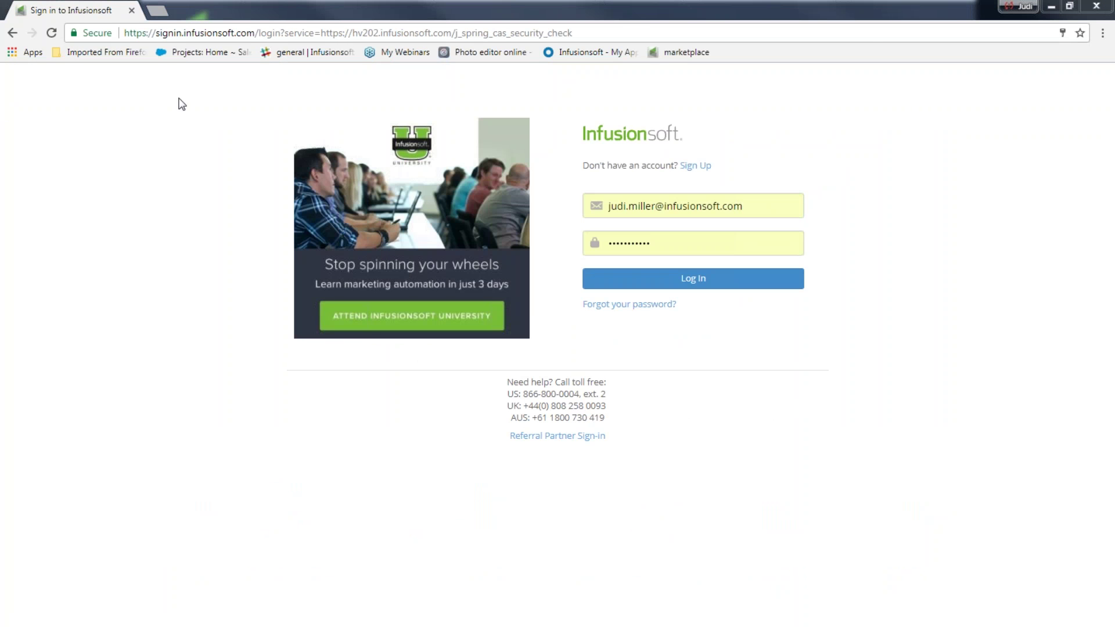
{"action": "left_click", "coordinate": [689, 285]}
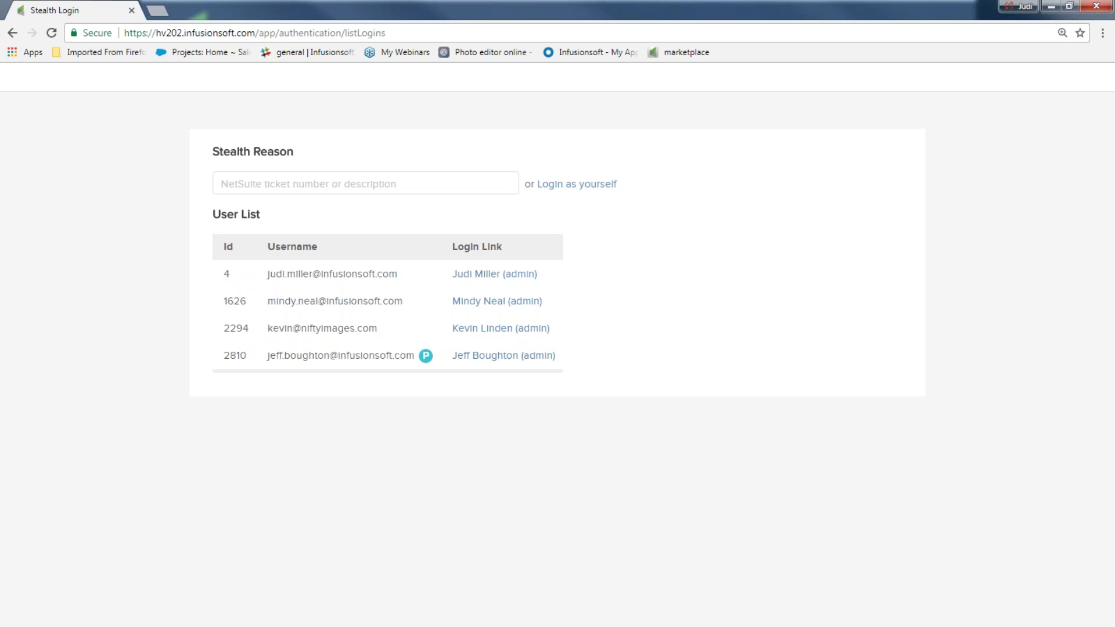
{"action": "left_click", "coordinate": [480, 278]}
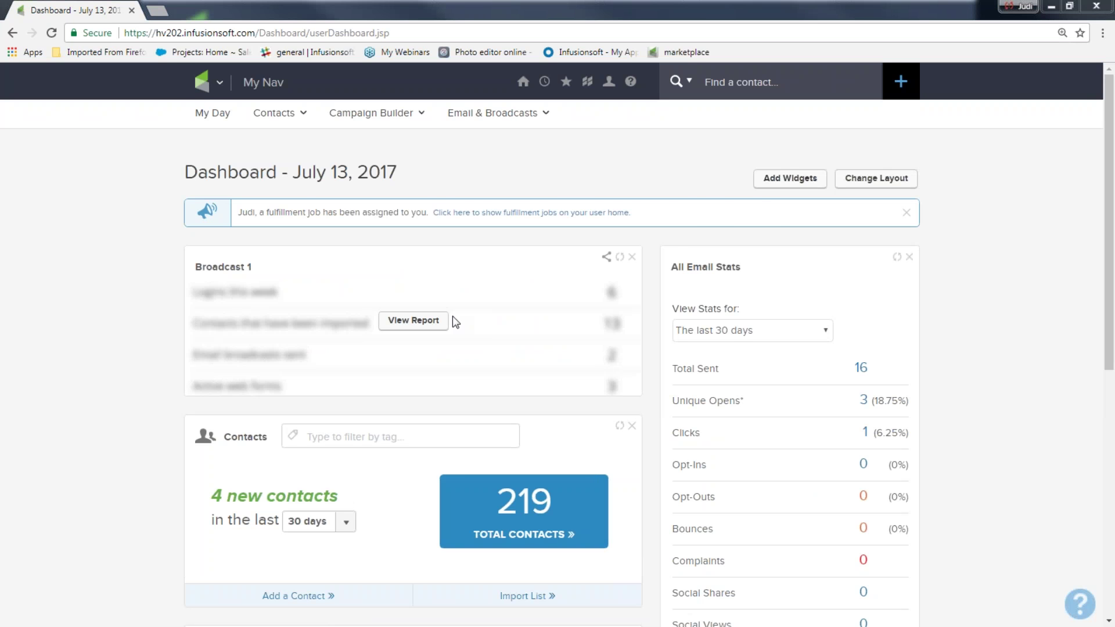
- Go to Marketing > Campaign Builder and start a new campaign
{"action": "left_click", "coordinate": [204, 82]}
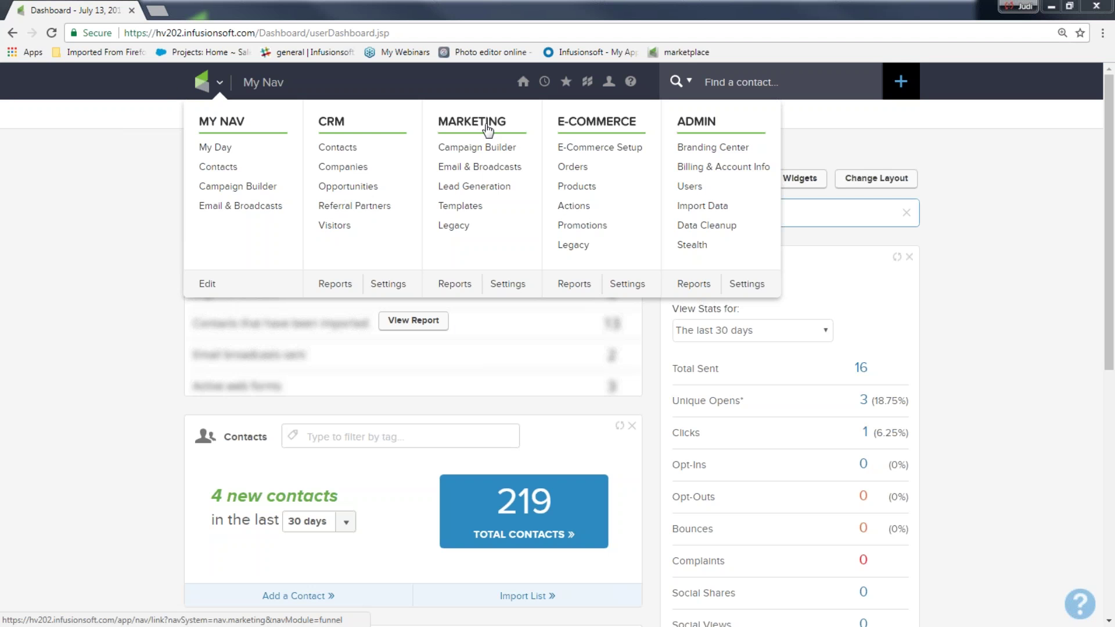
{"action": "left_click", "coordinate": [479, 149]}
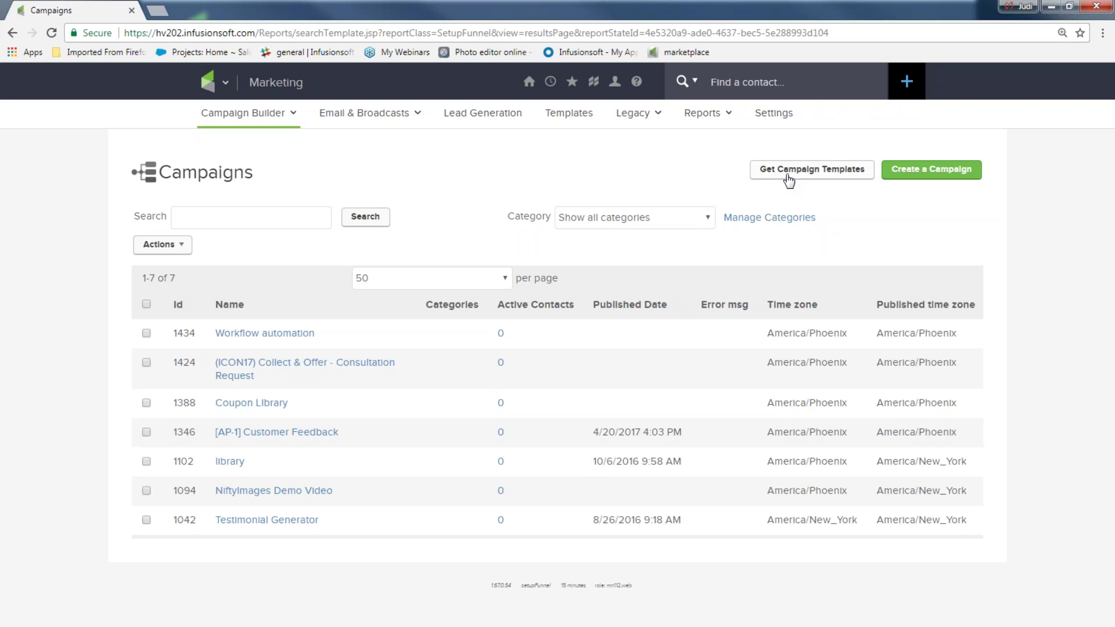
{"action": "left_click", "coordinate": [929, 174]}
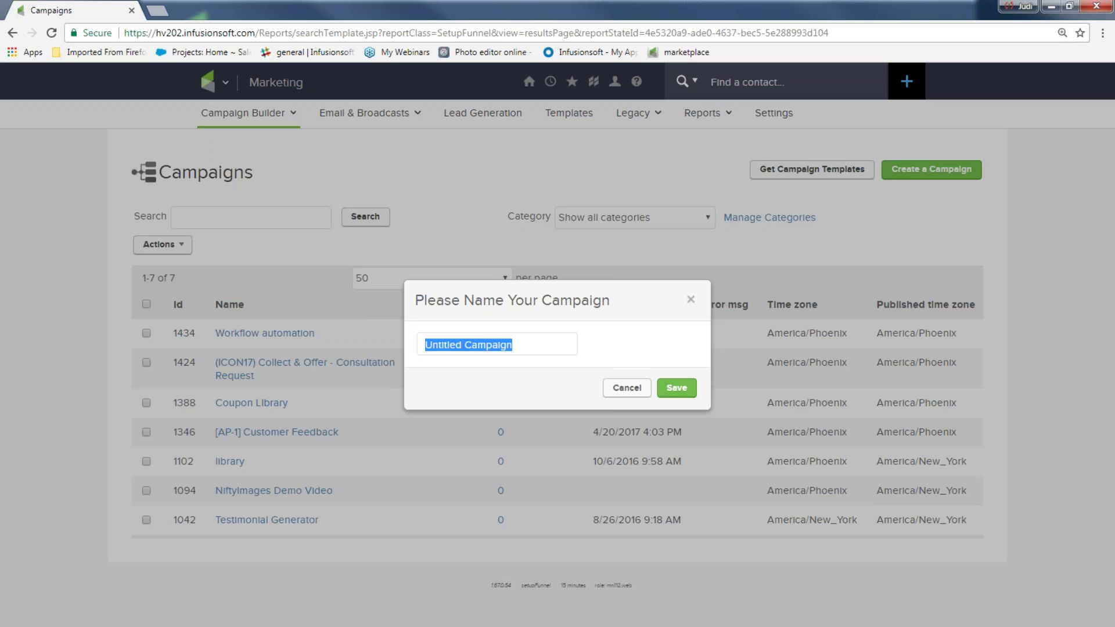
- Name the new campaign 'Get my newsletter and more' and save it
{"action": "type", "text": "Get my newsletter and more"}
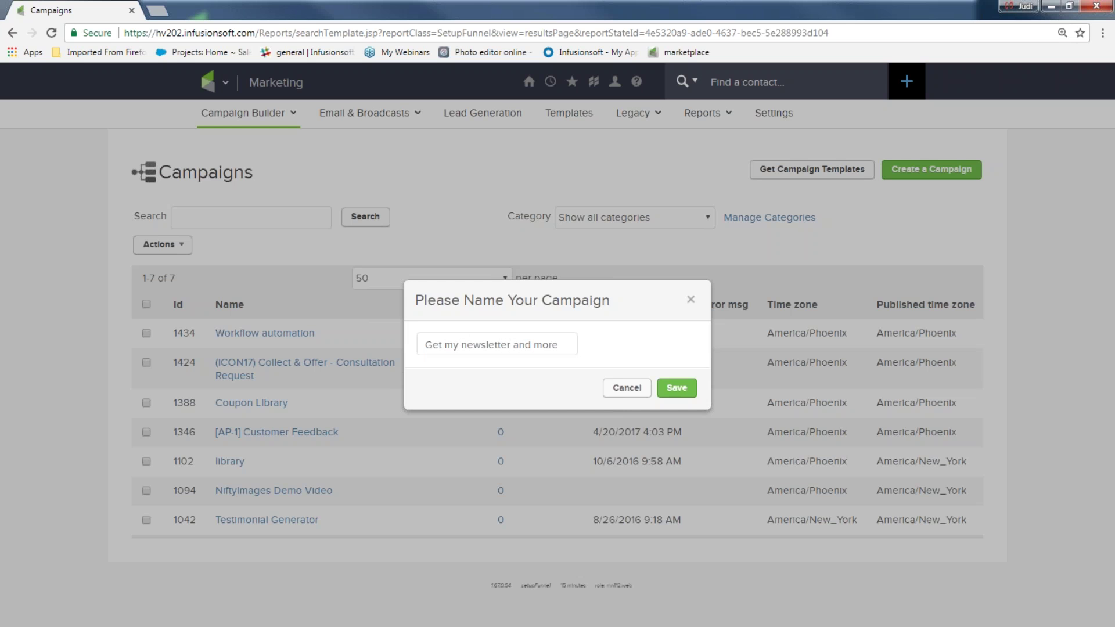
{"action": "left_click", "coordinate": [677, 388]}
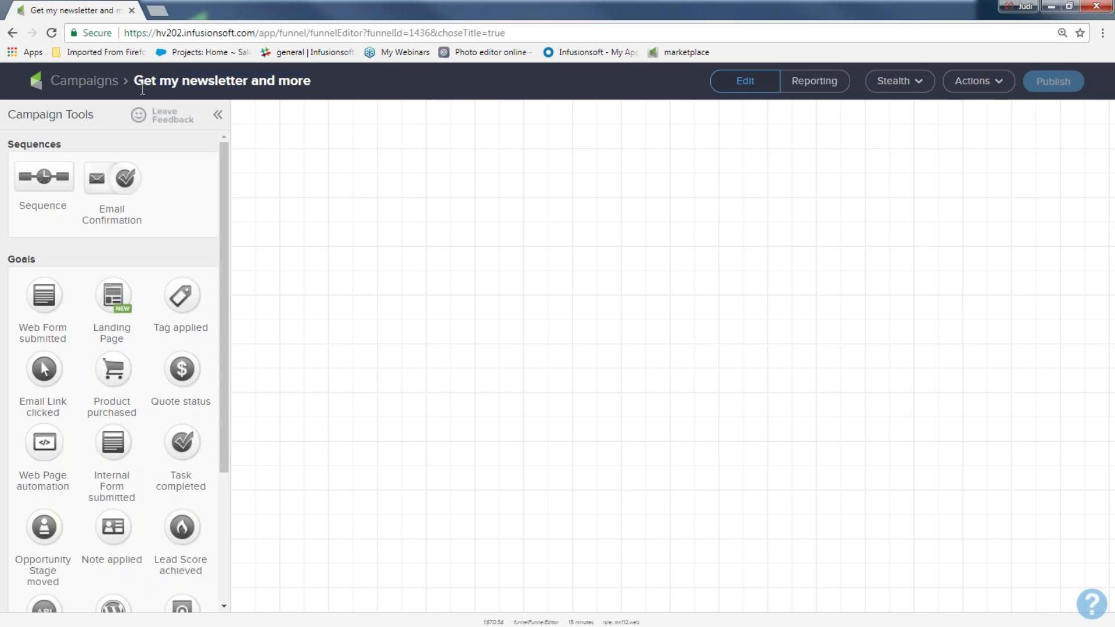
{"action": "triple_click", "coordinate": [223, 80]}
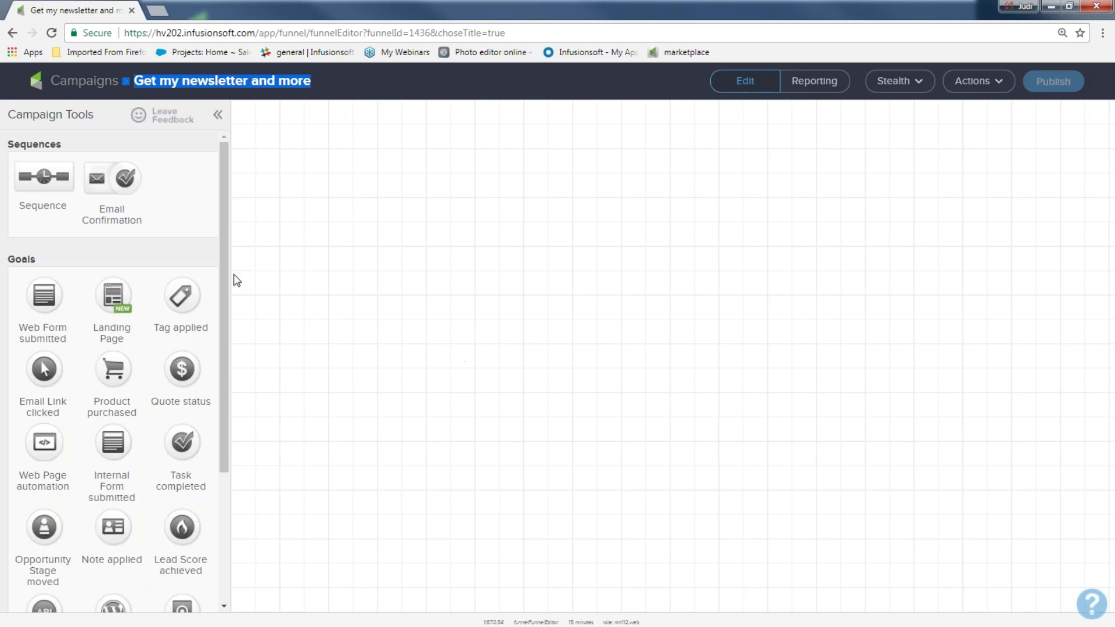
- Place a Web Form goal labelled 'newsletter sign up' on the canvas, with a sequence beside it
{"action": "left_click", "coordinate": [46, 269]}
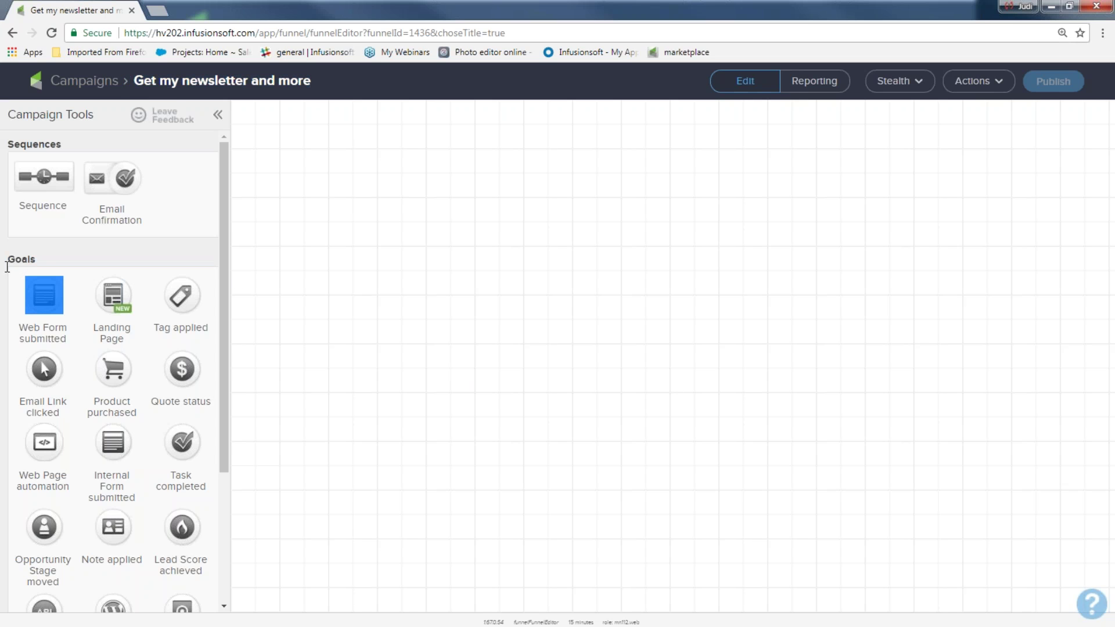
{"action": "left_click_drag", "start_coordinate": [42, 292], "coordinate": [306, 297]}
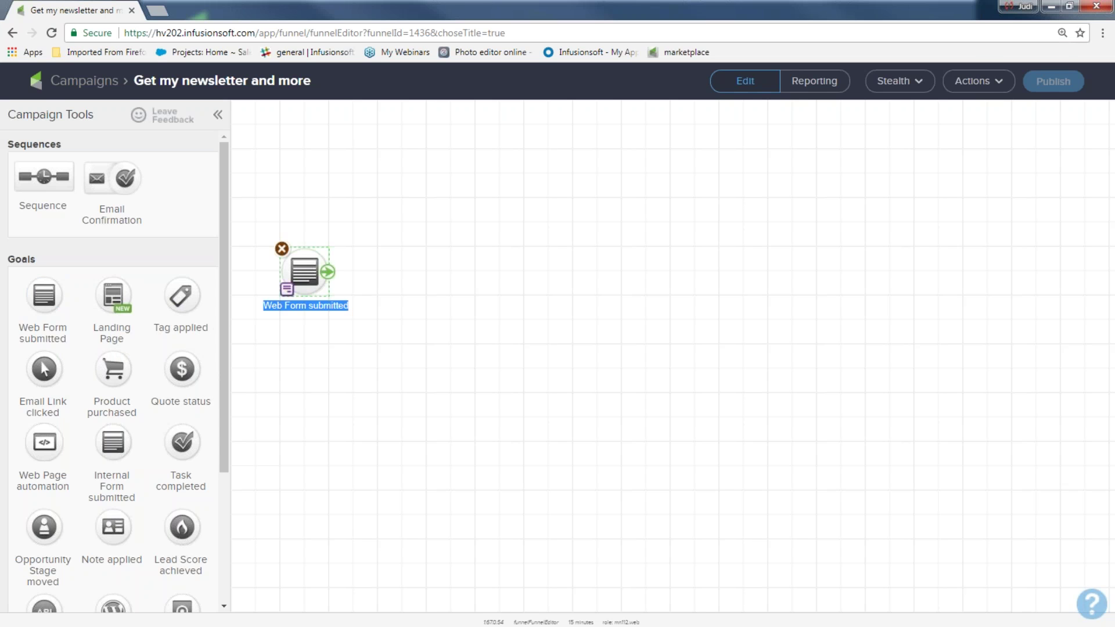
{"action": "key", "text": "ctrl+plus"}
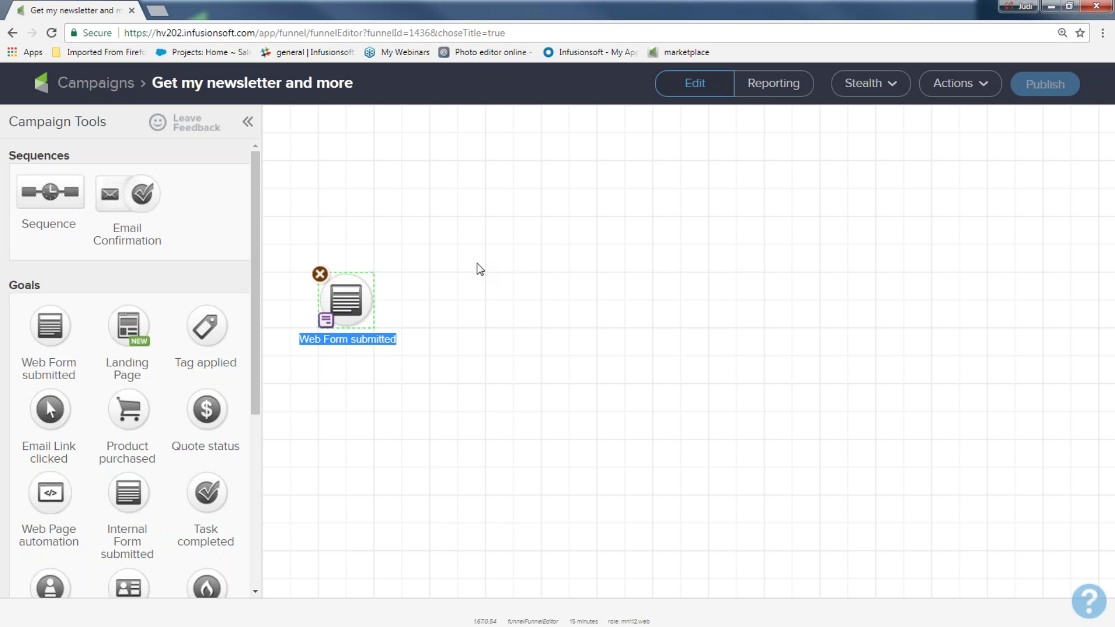
{"action": "type", "text": "newslett"}
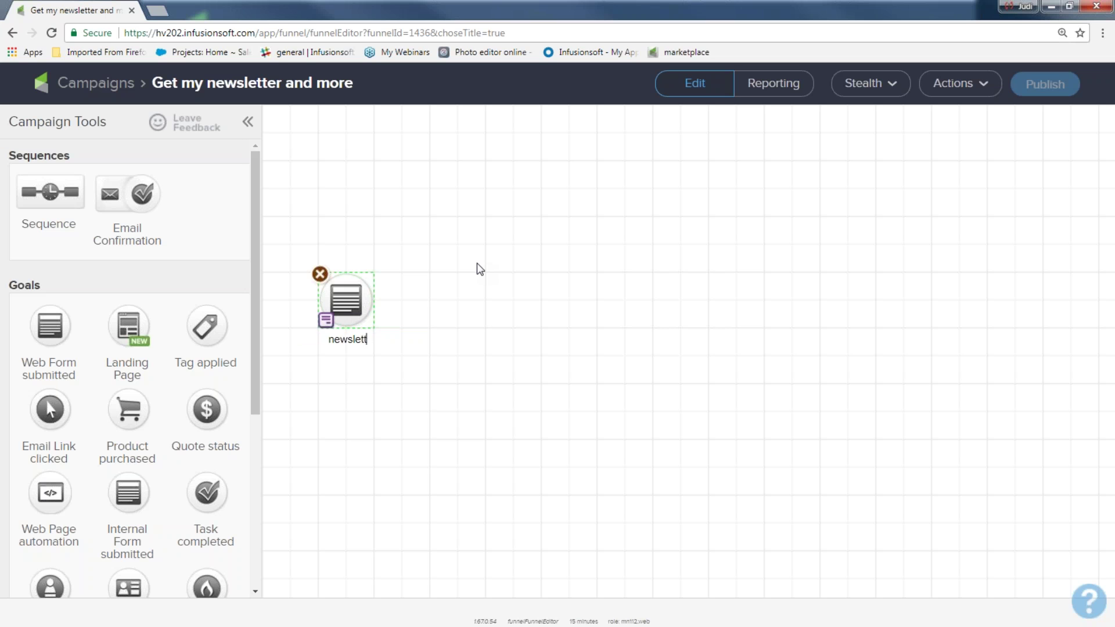
{"action": "type", "text": "er sign up"}
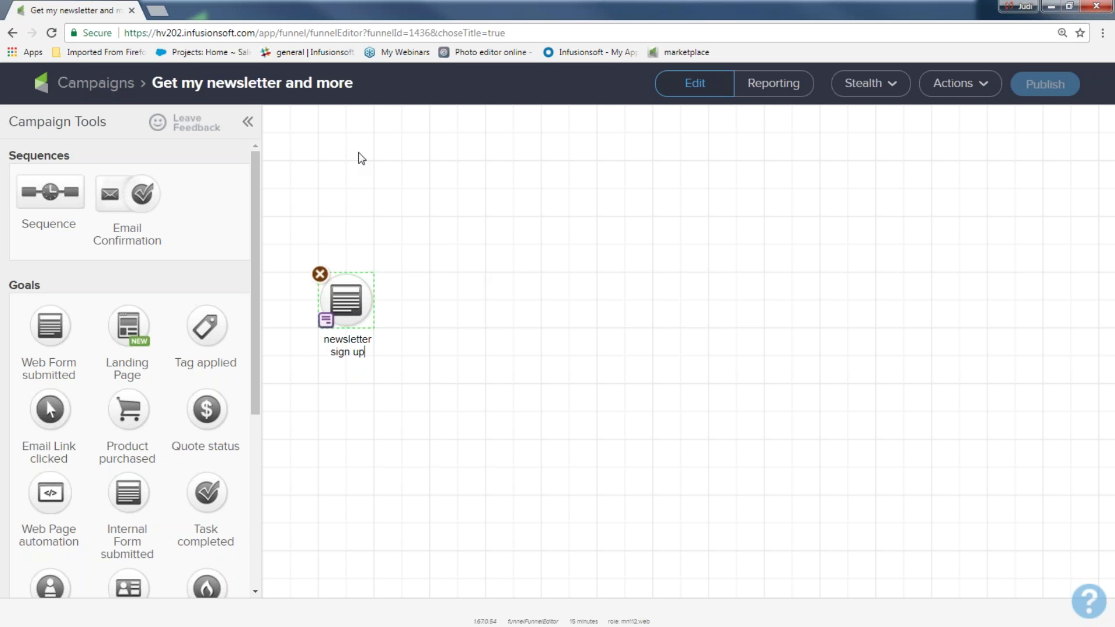
{"action": "left_click_drag", "start_coordinate": [72, 157], "coordinate": [428, 306]}
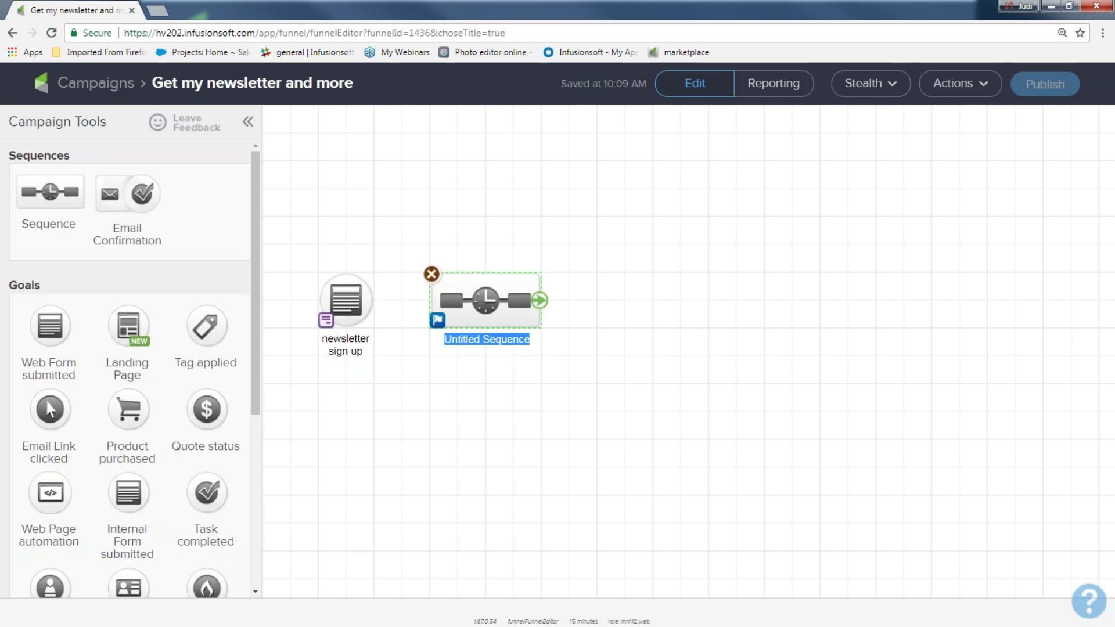
- Rename the sequence 'welcome and more fun stuff', link the goal to it, then delete that link
{"action": "type", "text": "wel"}
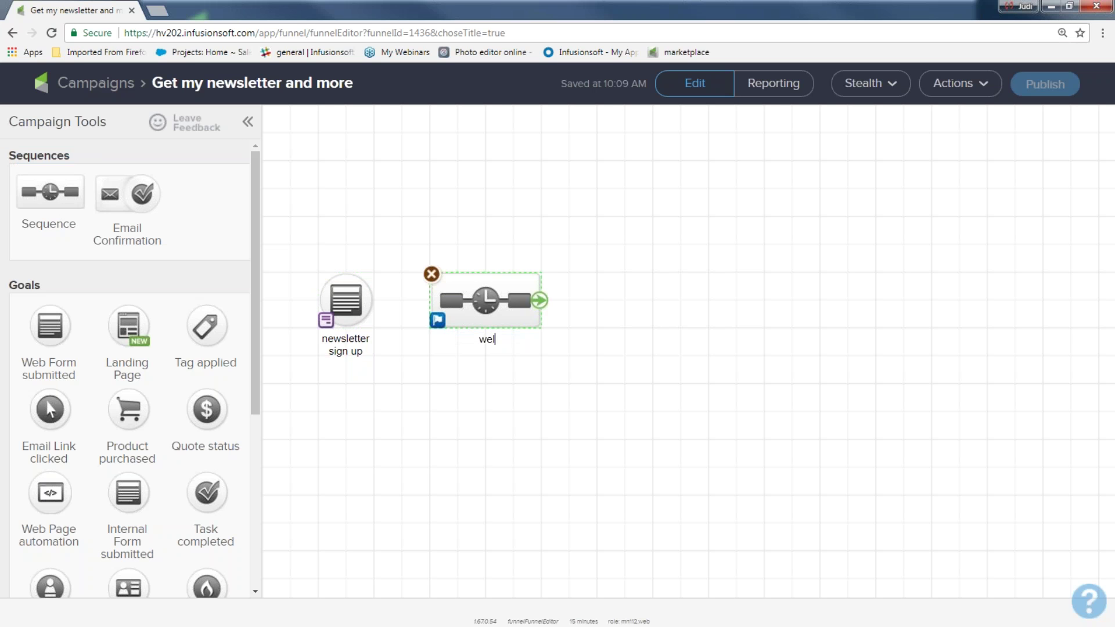
{"action": "type", "text": "come and more fun stuff"}
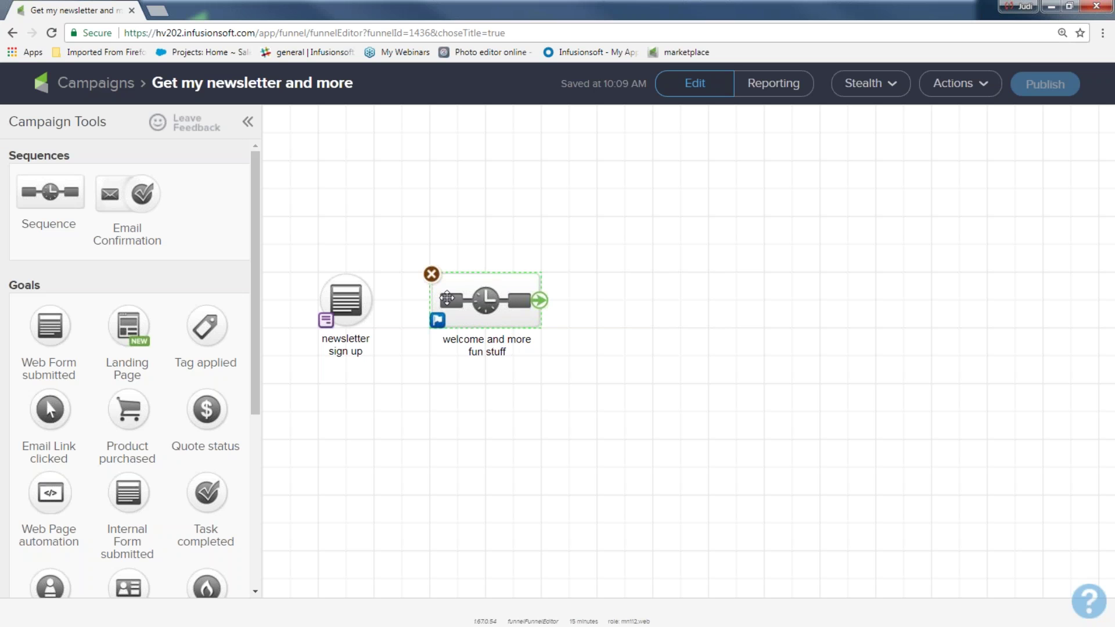
{"action": "mouse_move", "coordinate": [348, 294]}
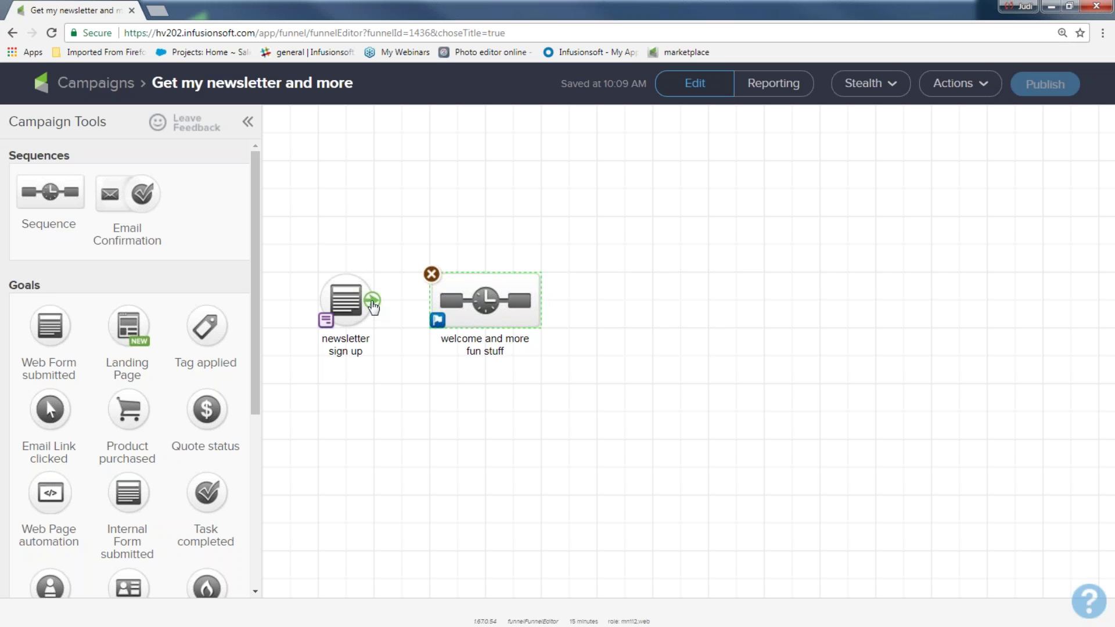
{"action": "left_click_drag", "start_coordinate": [372, 302], "coordinate": [493, 309]}
{"action": "left_click", "coordinate": [476, 437]}
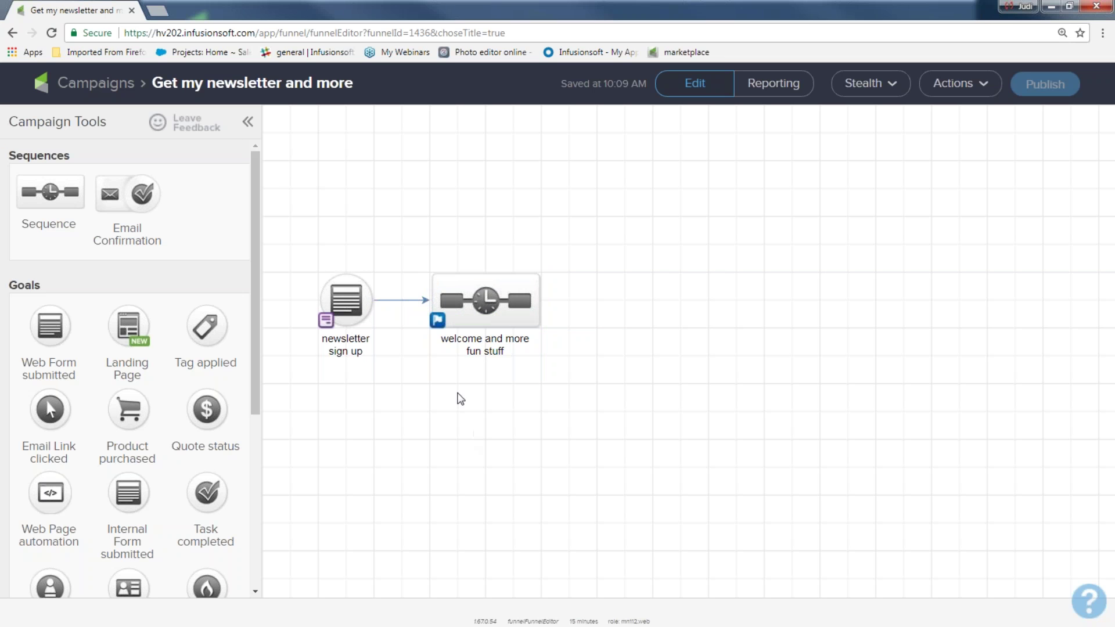
{"action": "left_click", "coordinate": [406, 301]}
{"action": "key", "text": "Delete"}
- Reconnect the 'newsletter sign up' goal to the 'welcome and more fun stuff' sequence
{"action": "mouse_move", "coordinate": [345, 295]}
{"action": "left_click_drag", "start_coordinate": [372, 300], "coordinate": [490, 303]}
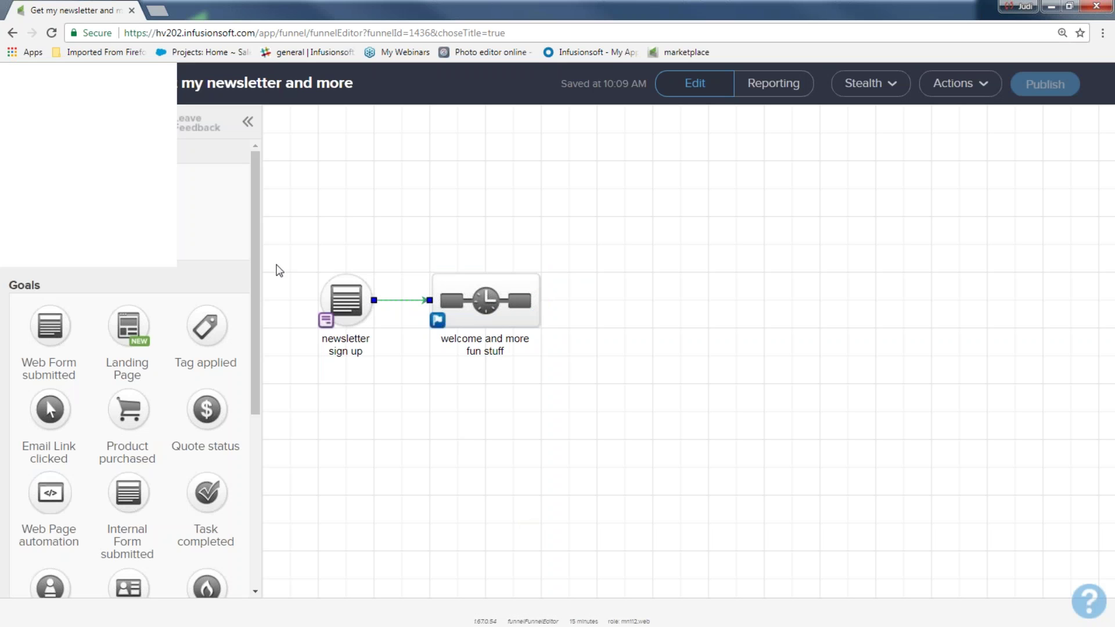
{"action": "left_click_drag", "start_coordinate": [281, 261], "coordinate": [366, 374]}
{"action": "left_click_drag", "start_coordinate": [291, 251], "coordinate": [388, 371]}
{"action": "left_click_drag", "start_coordinate": [370, 210], "coordinate": [608, 394]}
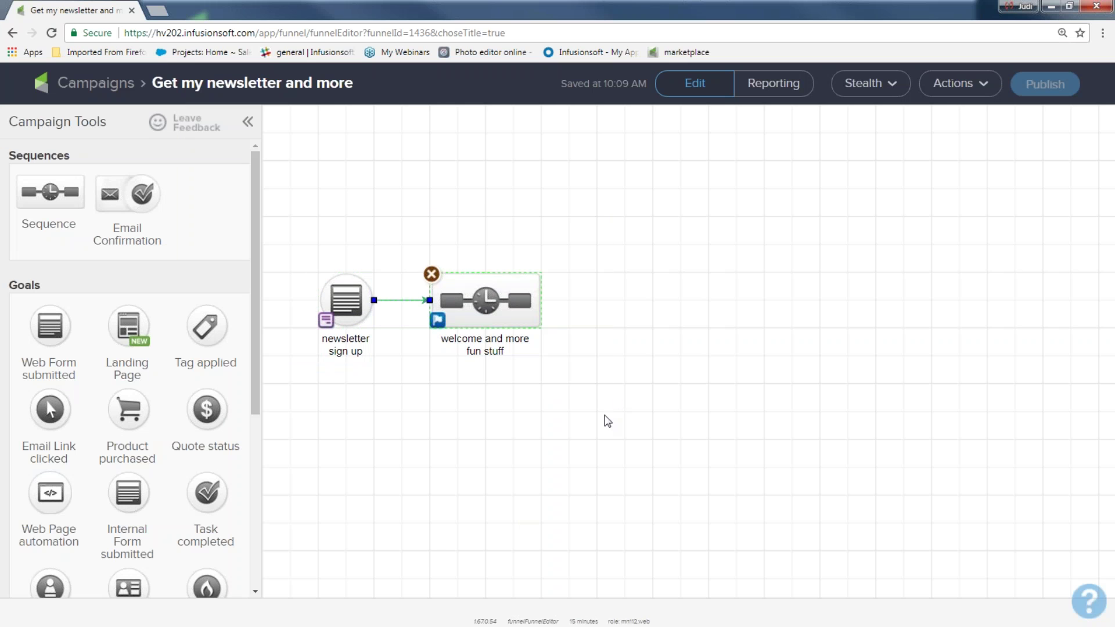
{"action": "left_click", "coordinate": [417, 540]}
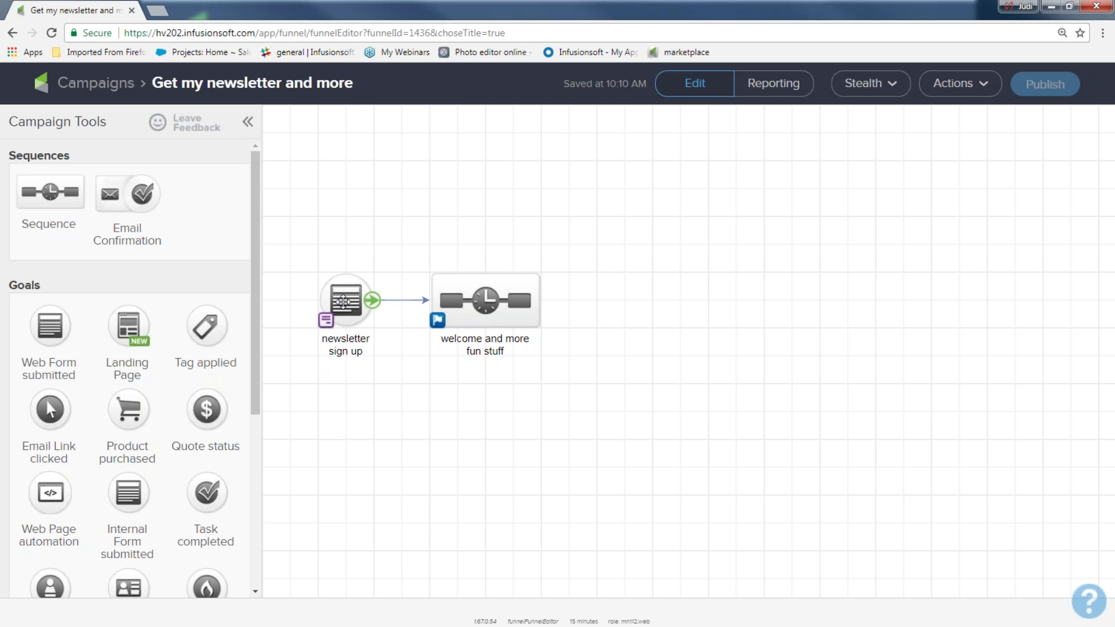
- Open the 'newsletter sign up' goal's web form editor and show the Snippets
{"action": "left_click", "coordinate": [343, 301]}
{"action": "double_click", "coordinate": [343, 301]}
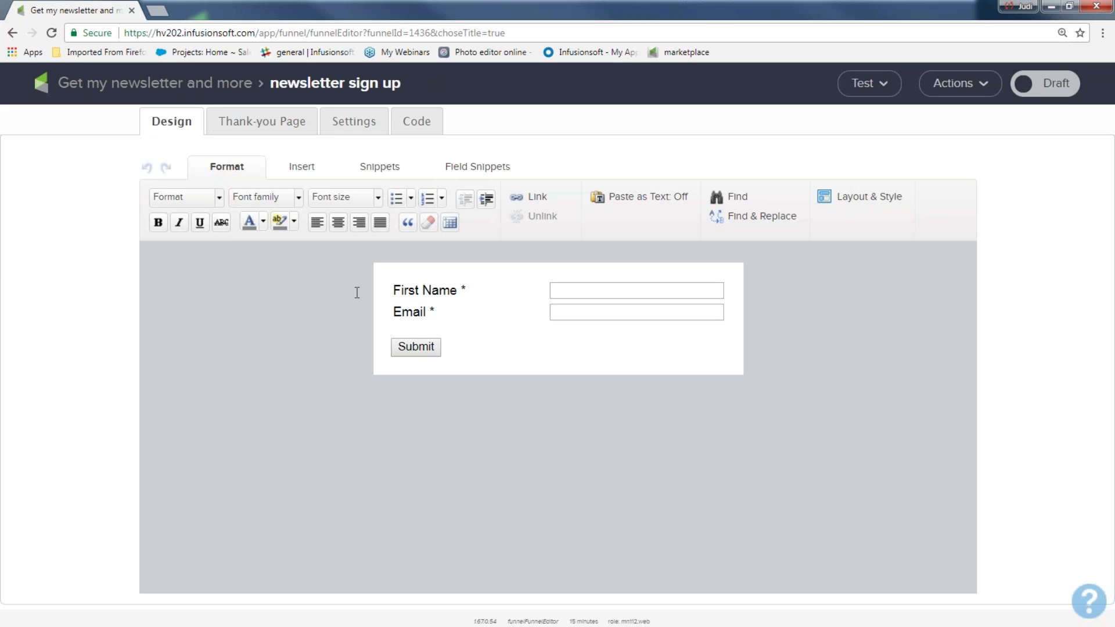
{"action": "left_click_drag", "start_coordinate": [271, 87], "coordinate": [404, 91]}
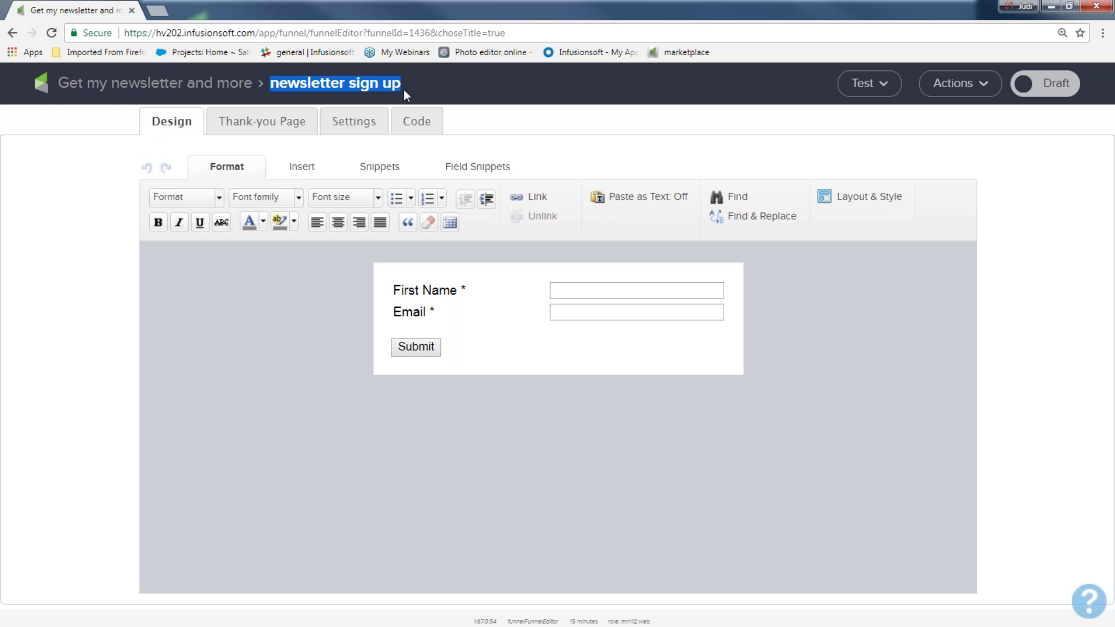
{"action": "key", "text": "alt+Tab"}
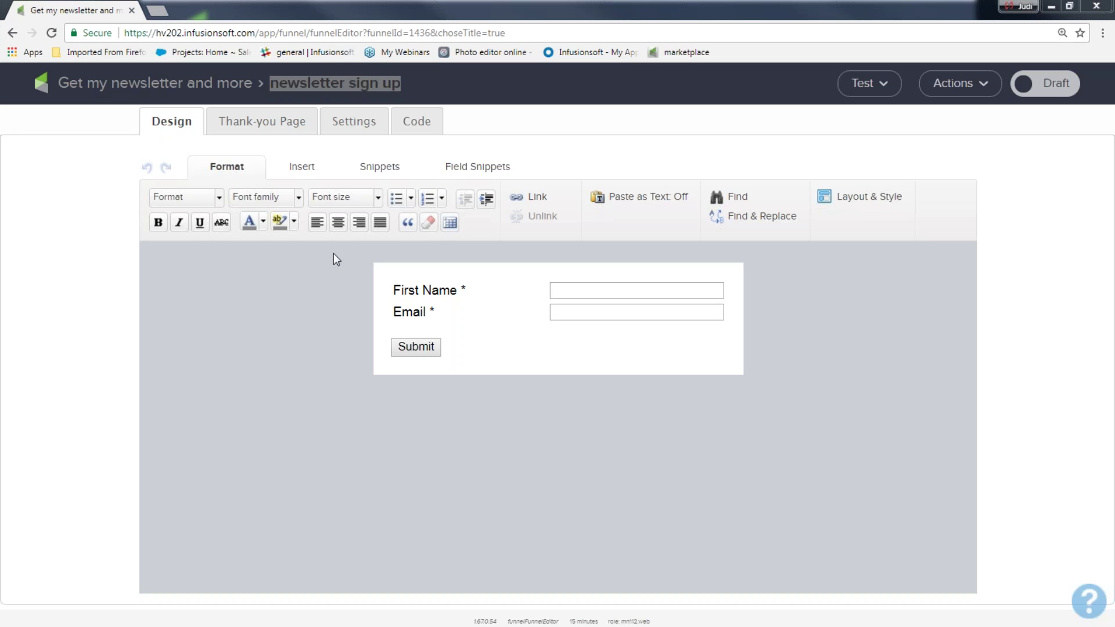
{"action": "left_click", "coordinate": [376, 168]}
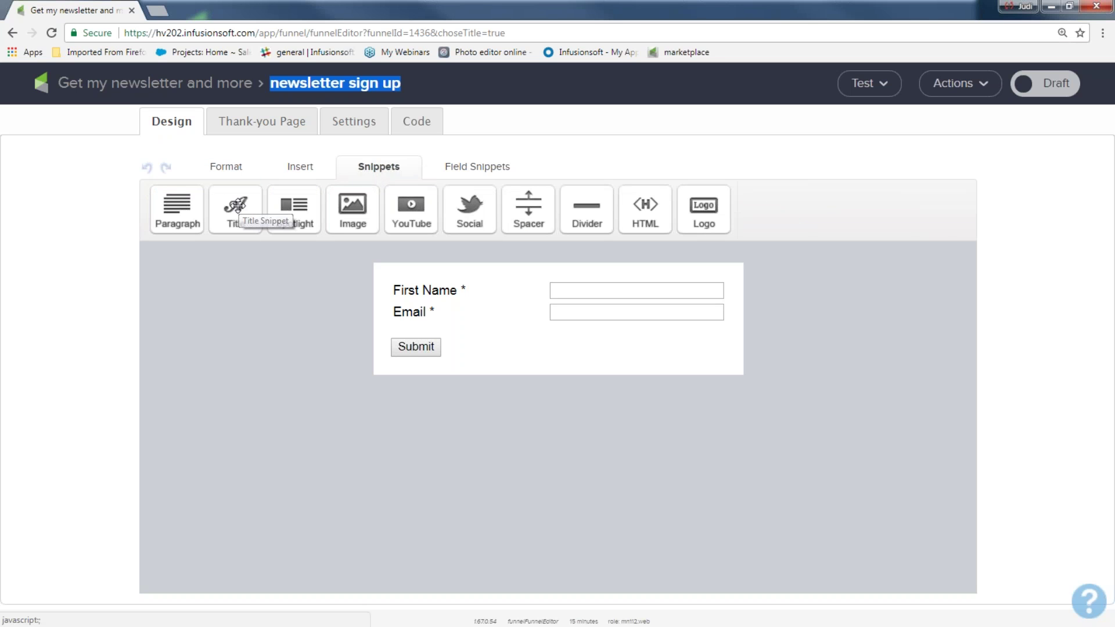
- Add a title block to the form reading 'Get my newsletter!!'
{"action": "left_click_drag", "start_coordinate": [237, 206], "coordinate": [437, 290]}
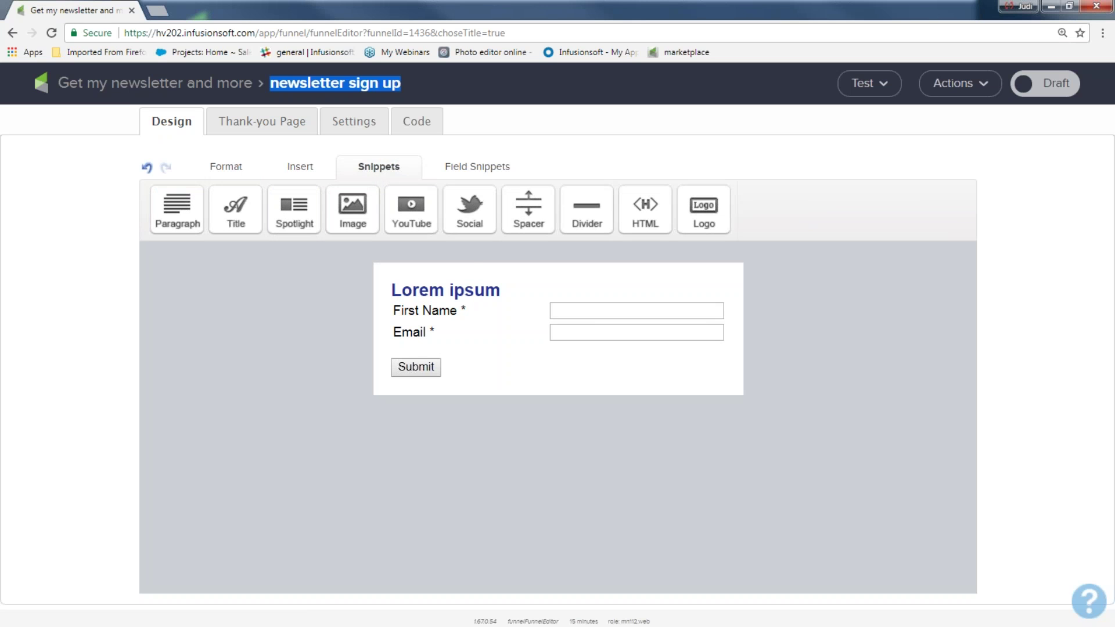
{"action": "left_click", "coordinate": [448, 289]}
{"action": "left_click_drag", "start_coordinate": [506, 291], "coordinate": [381, 297]}
{"action": "type", "text": "Get my newsletter!!"}
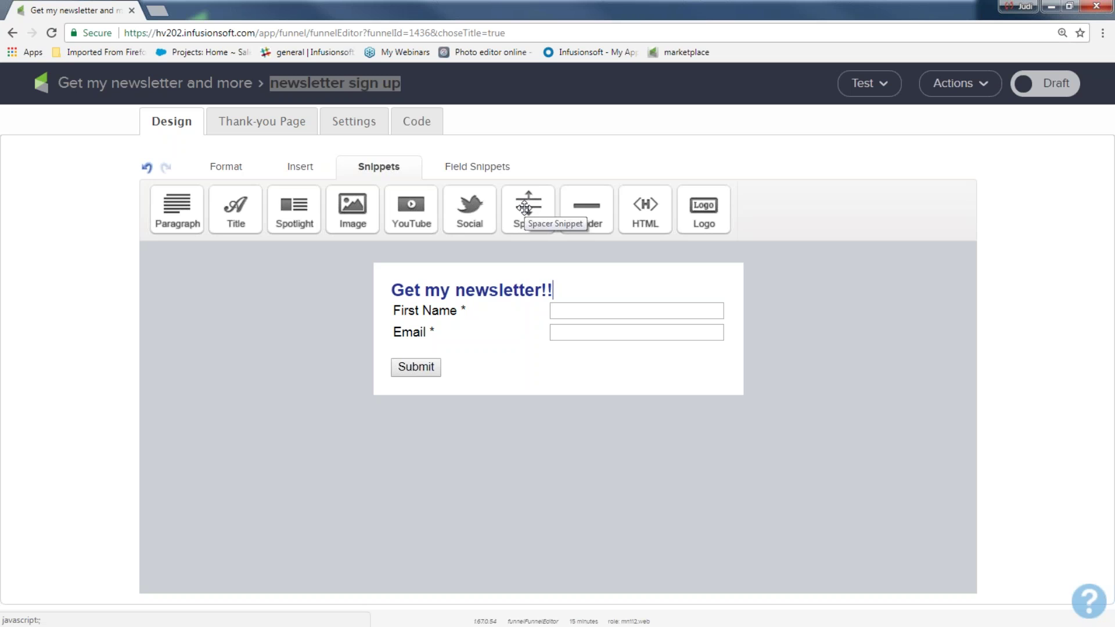
- Add a spacer block to the form and save its settings
{"action": "left_click_drag", "start_coordinate": [524, 208], "coordinate": [480, 316]}
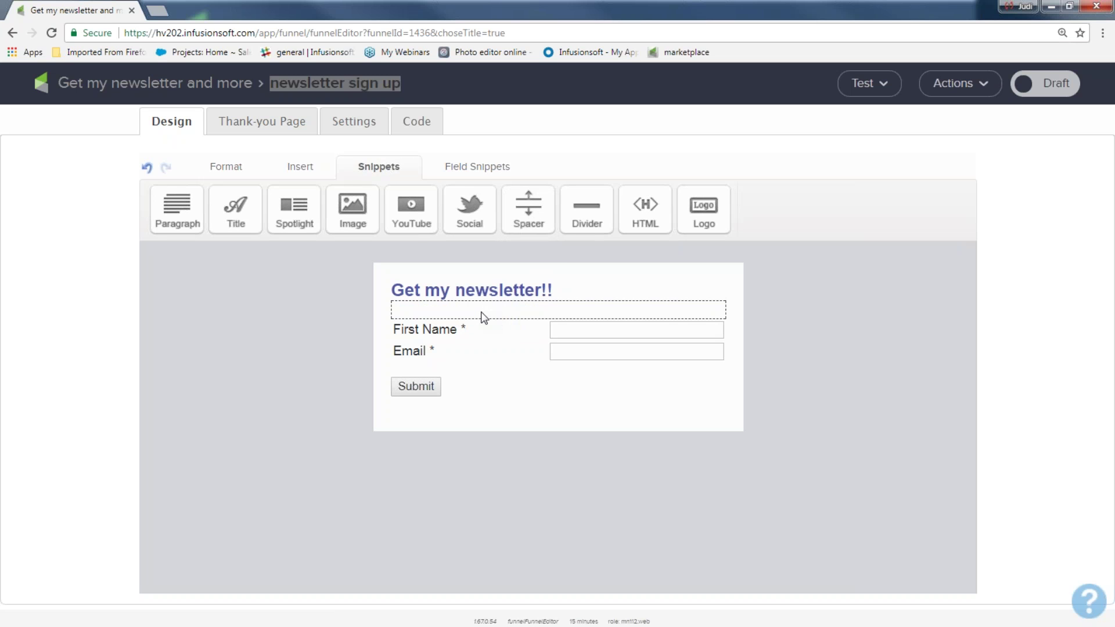
{"action": "left_click", "coordinate": [632, 327]}
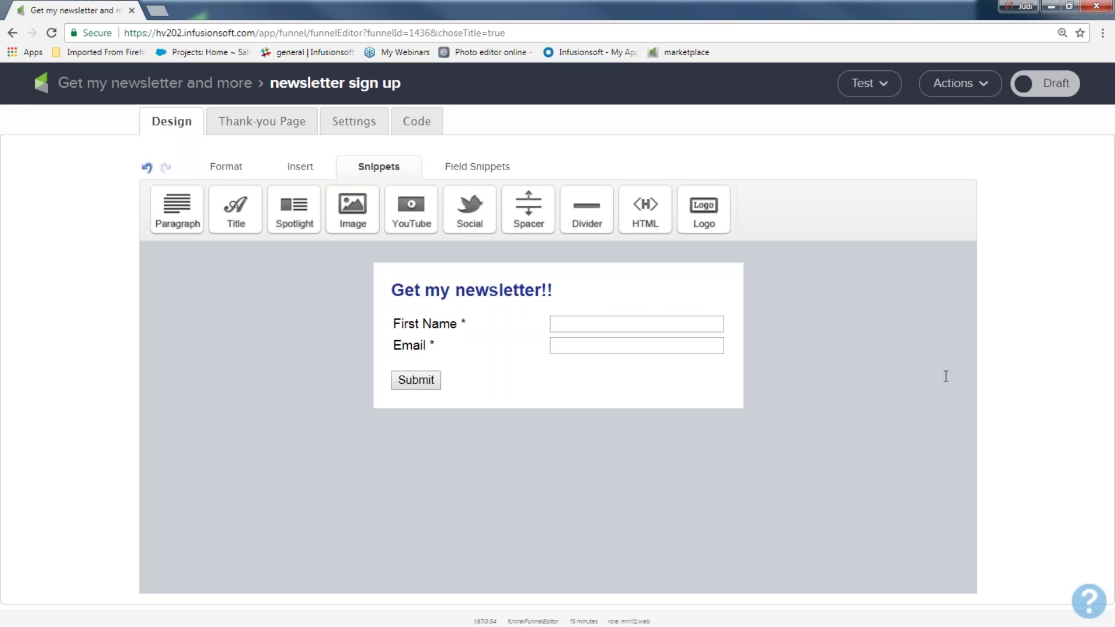
{"action": "left_click", "coordinate": [546, 289]}
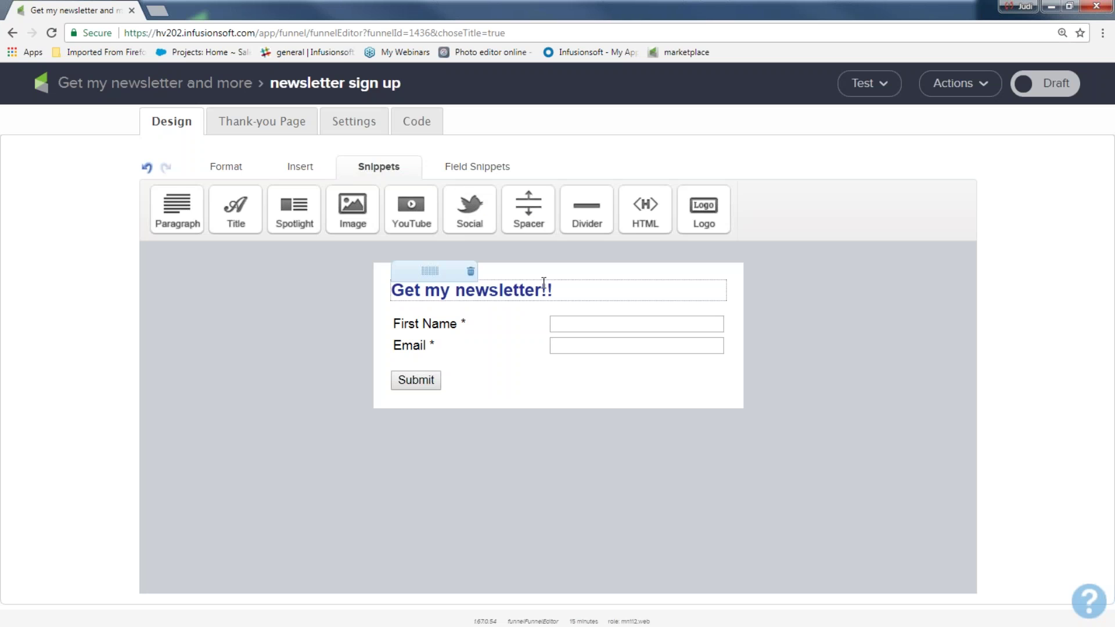
{"action": "left_click_drag", "start_coordinate": [553, 289], "coordinate": [394, 295]}
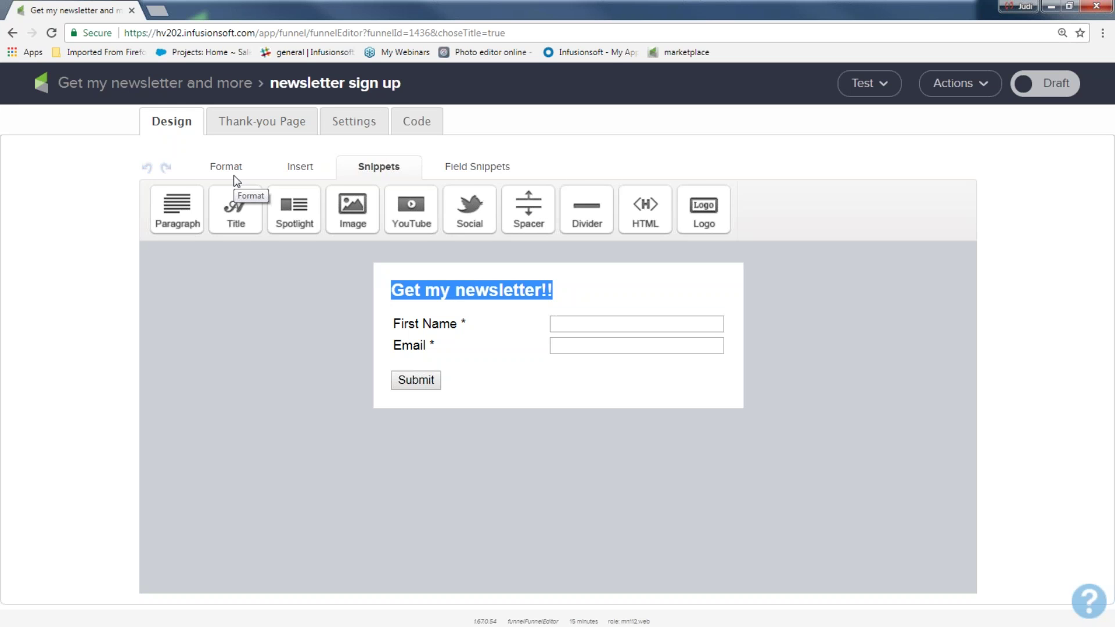
{"action": "left_click", "coordinate": [286, 326]}
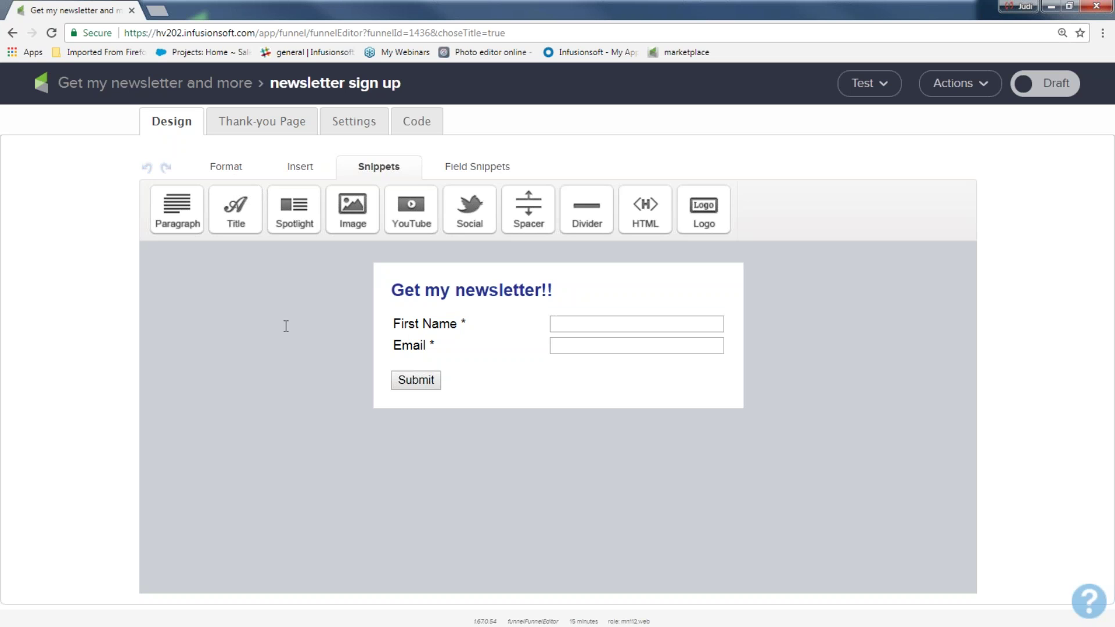
- Enable a required Last Name field in the First Name field's settings
{"action": "mouse_move", "coordinate": [456, 321]}
{"action": "double_click", "coordinate": [422, 323]}
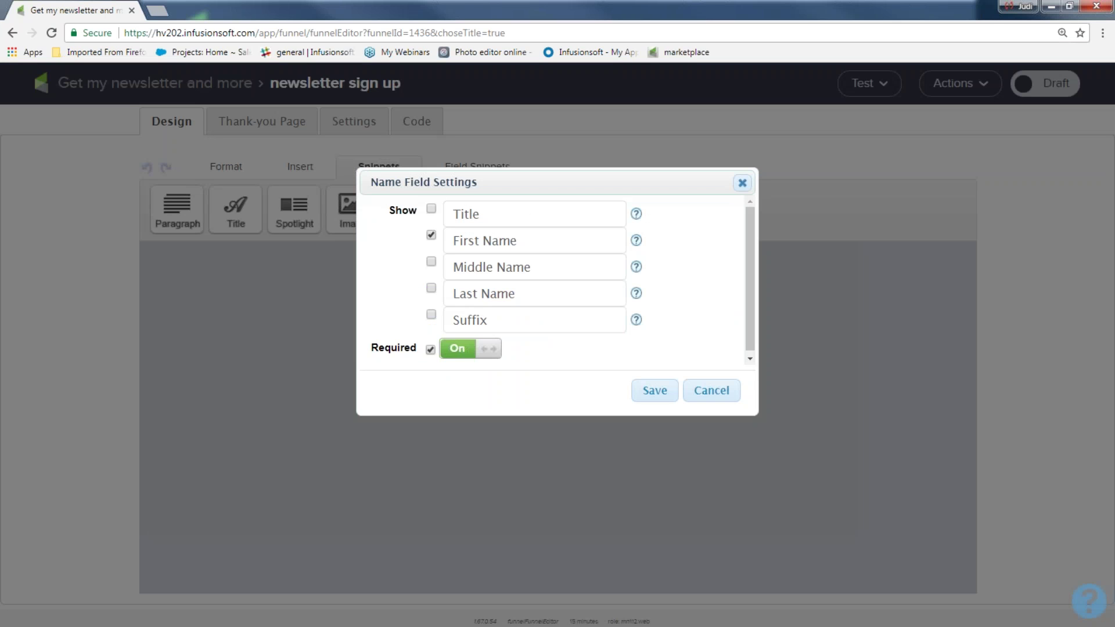
{"action": "left_click", "coordinate": [431, 289]}
{"action": "left_click", "coordinate": [481, 350]}
{"action": "left_click", "coordinate": [482, 353]}
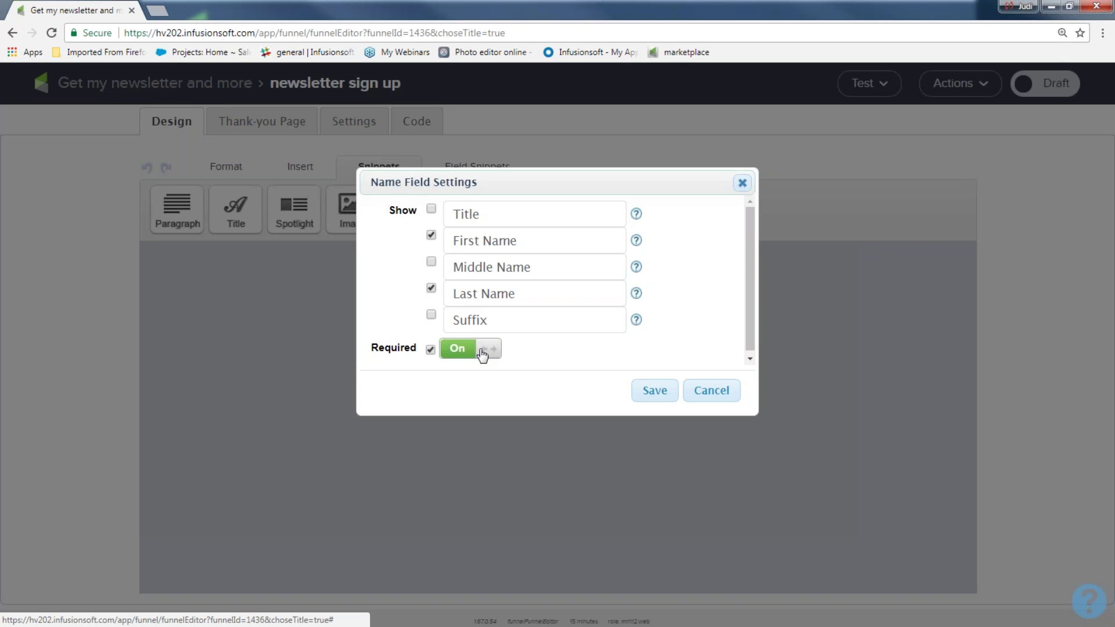
{"action": "left_click", "coordinate": [654, 395]}
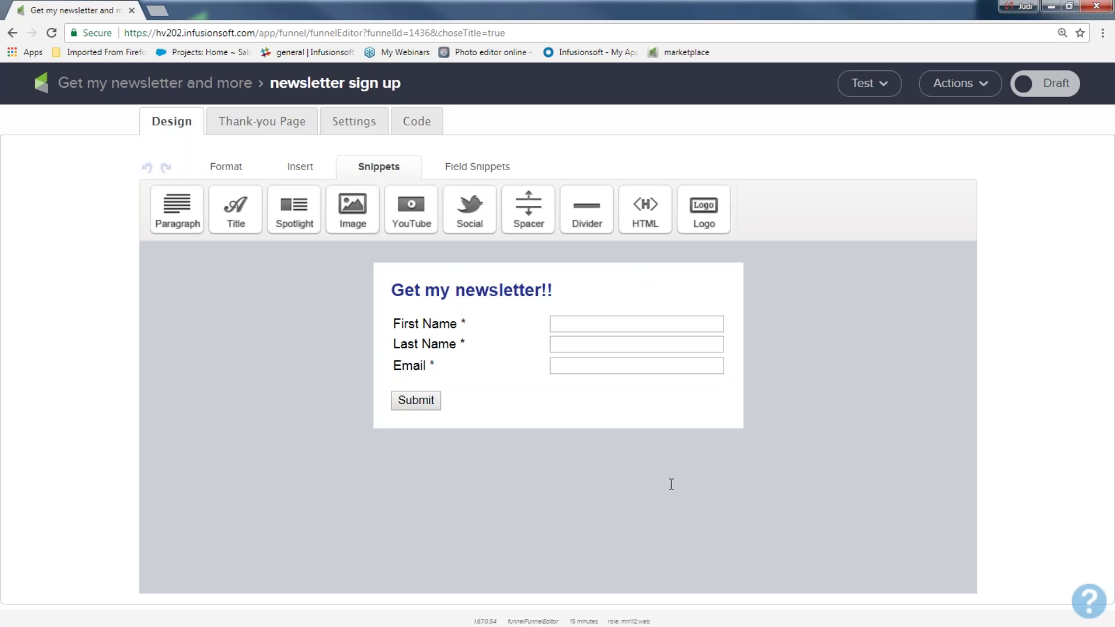
{"action": "left_click", "coordinate": [462, 166]}
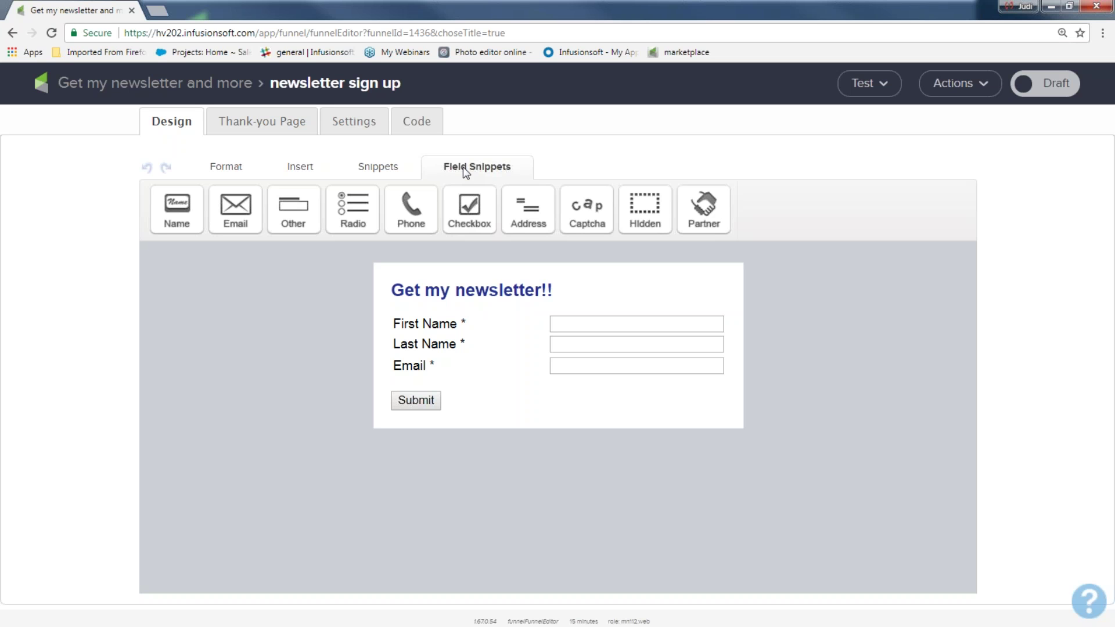
{"action": "left_click_drag", "start_coordinate": [410, 206], "coordinate": [435, 360]}
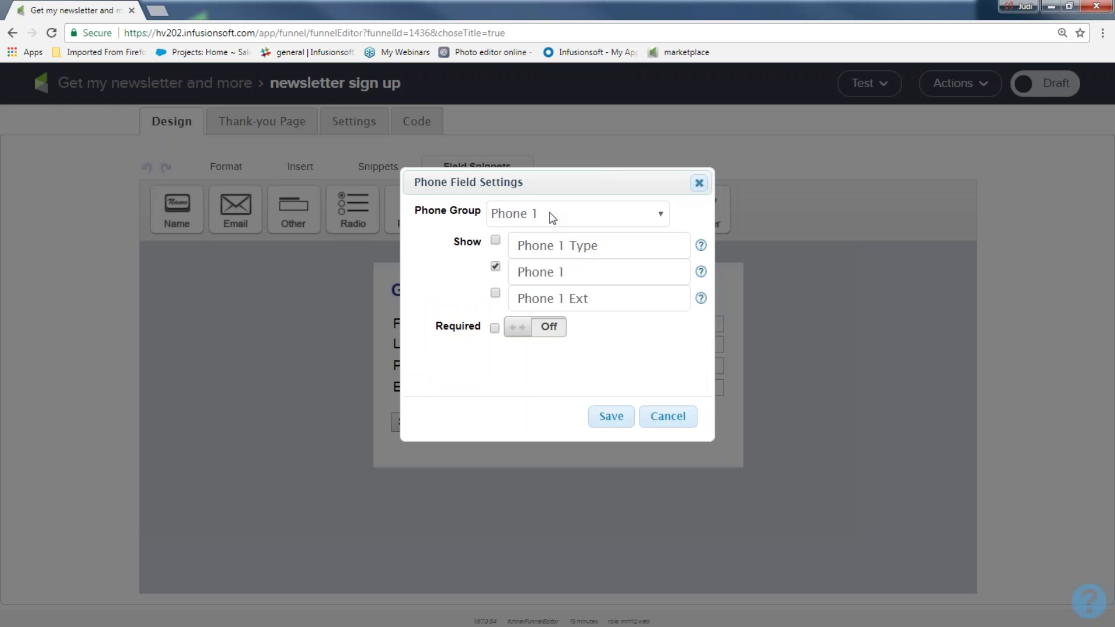
{"action": "left_click", "coordinate": [552, 218]}
{"action": "left_click", "coordinate": [549, 213]}
{"action": "left_click", "coordinate": [570, 272]}
{"action": "type", "text": "number"}
{"action": "left_click", "coordinate": [556, 333]}
{"action": "left_click", "coordinate": [556, 333]}
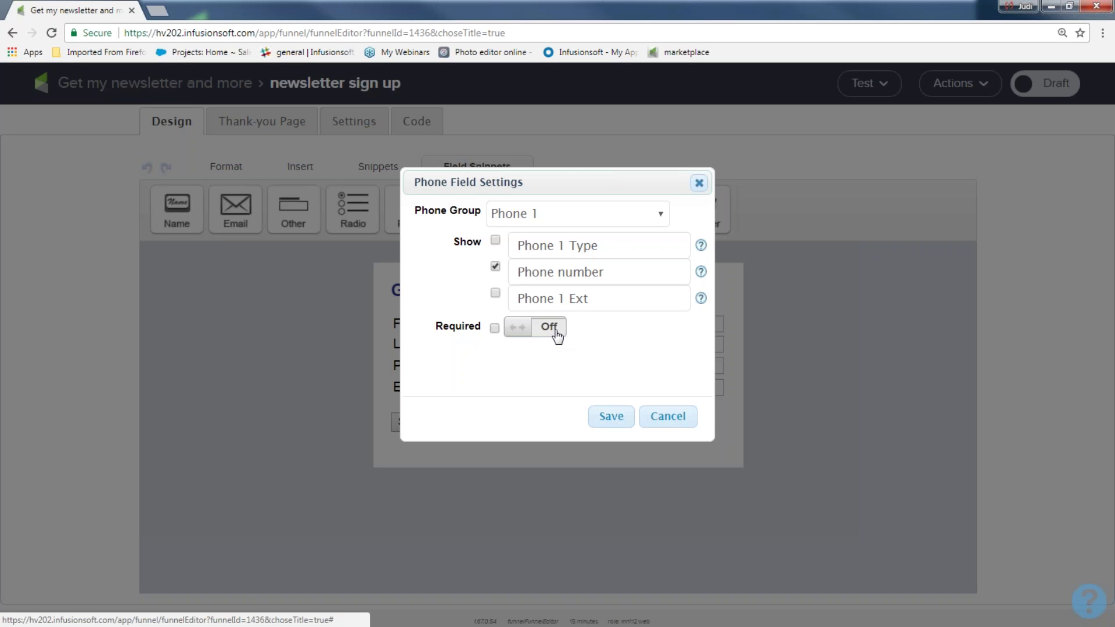
{"action": "left_click", "coordinate": [619, 419]}
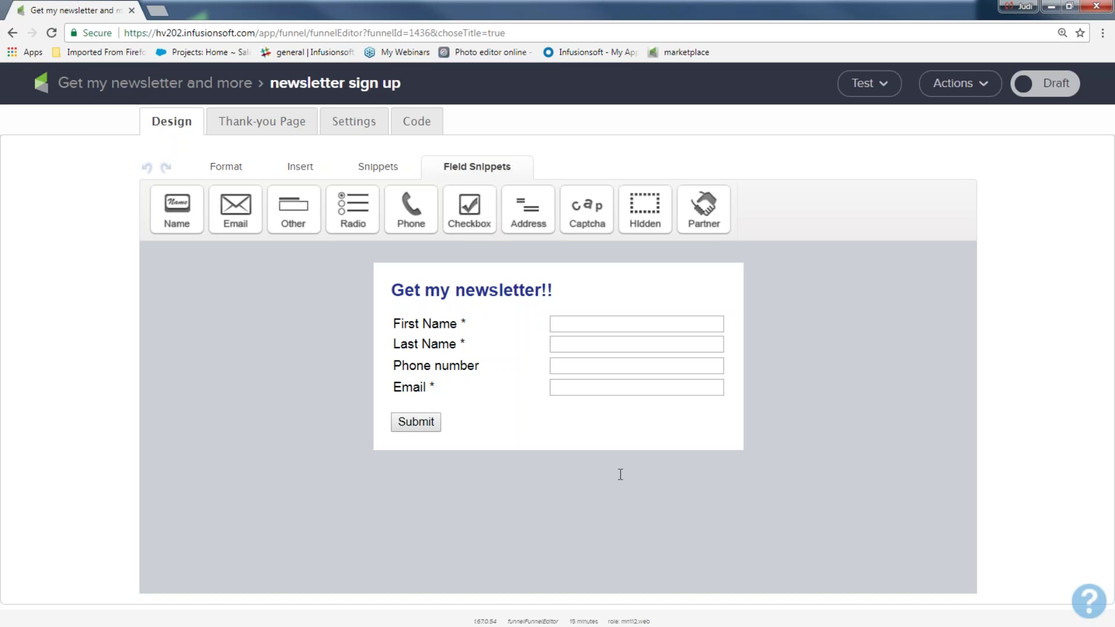
{"action": "mouse_move", "coordinate": [450, 375]}
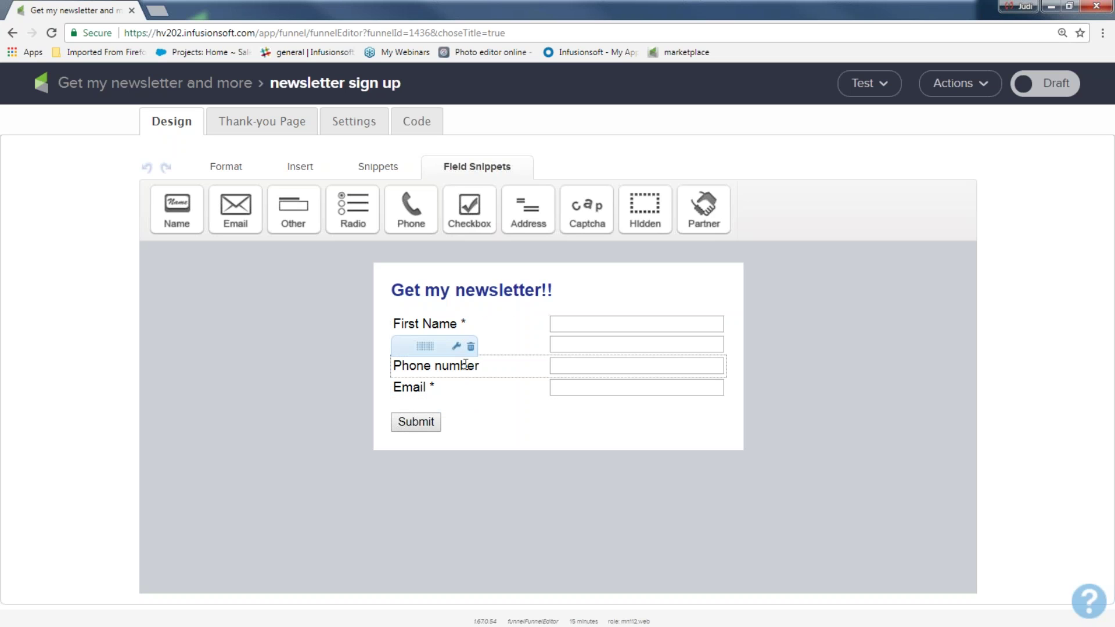
{"action": "left_click", "coordinate": [471, 346]}
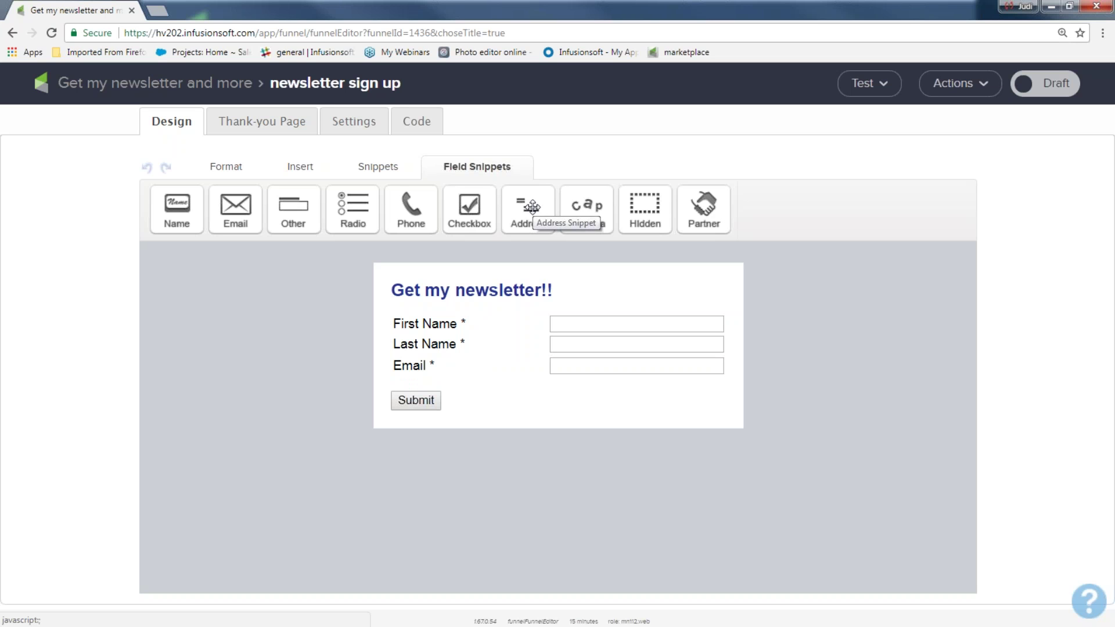
{"action": "mouse_move", "coordinate": [430, 372]}
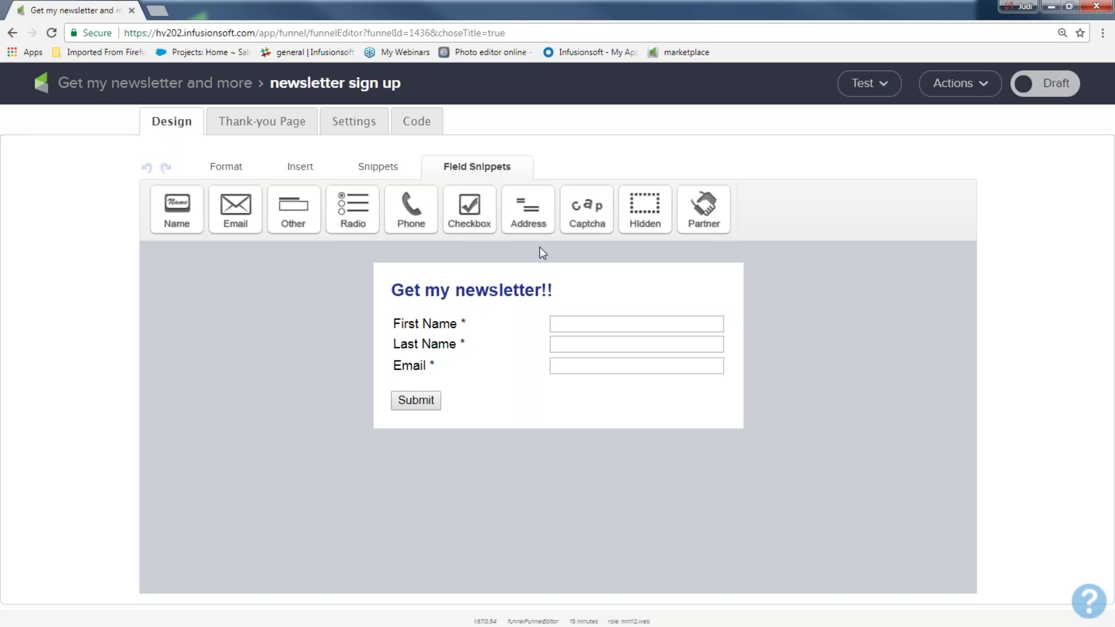
- Insert the imi small_banner.png image block above the 'Get my newsletter!!' heading
{"action": "left_click", "coordinate": [388, 169]}
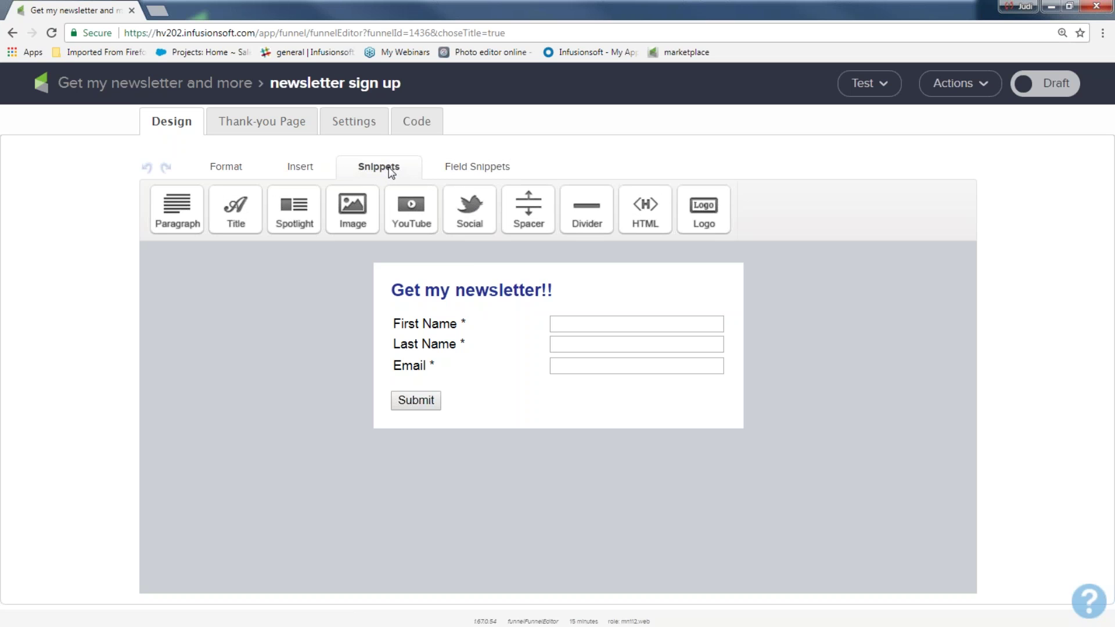
{"action": "mouse_move", "coordinate": [466, 295]}
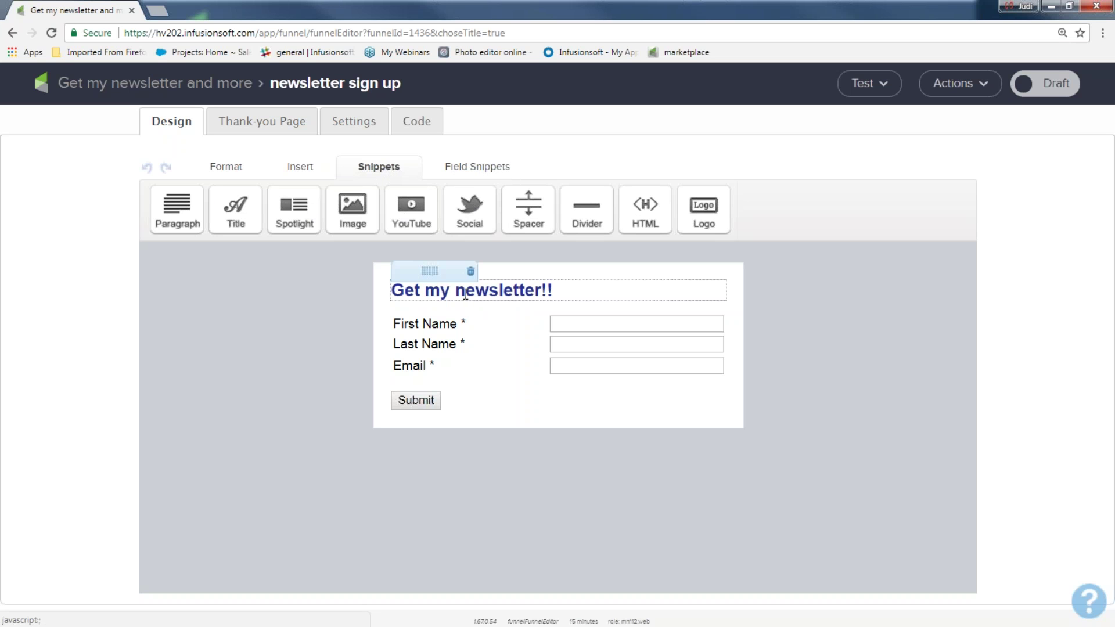
{"action": "left_click_drag", "start_coordinate": [355, 208], "coordinate": [444, 273]}
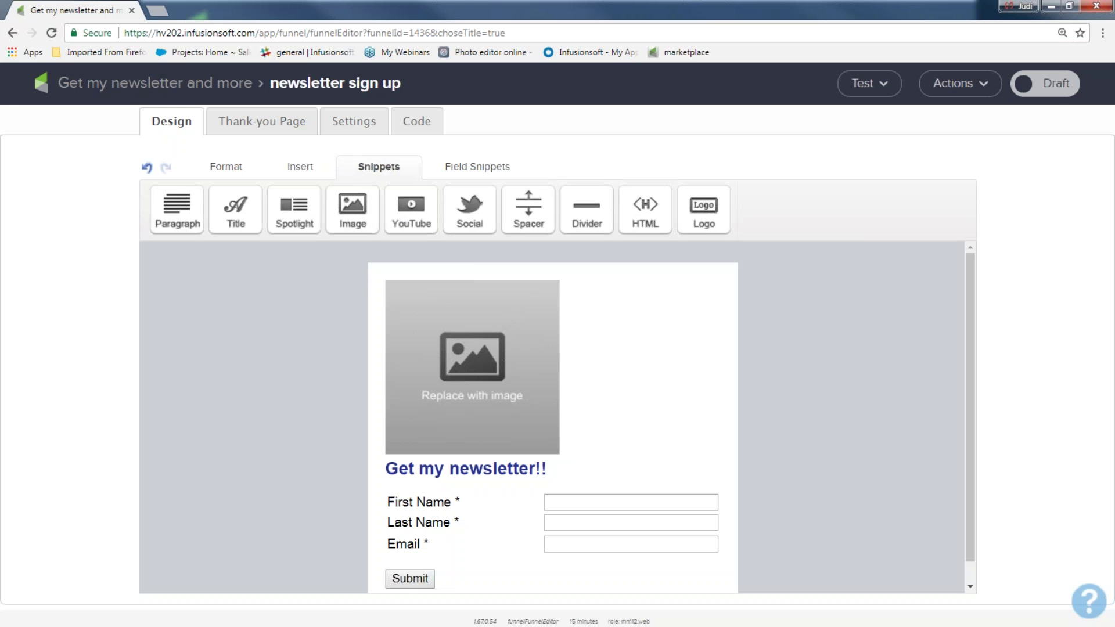
{"action": "left_click", "coordinate": [465, 307]}
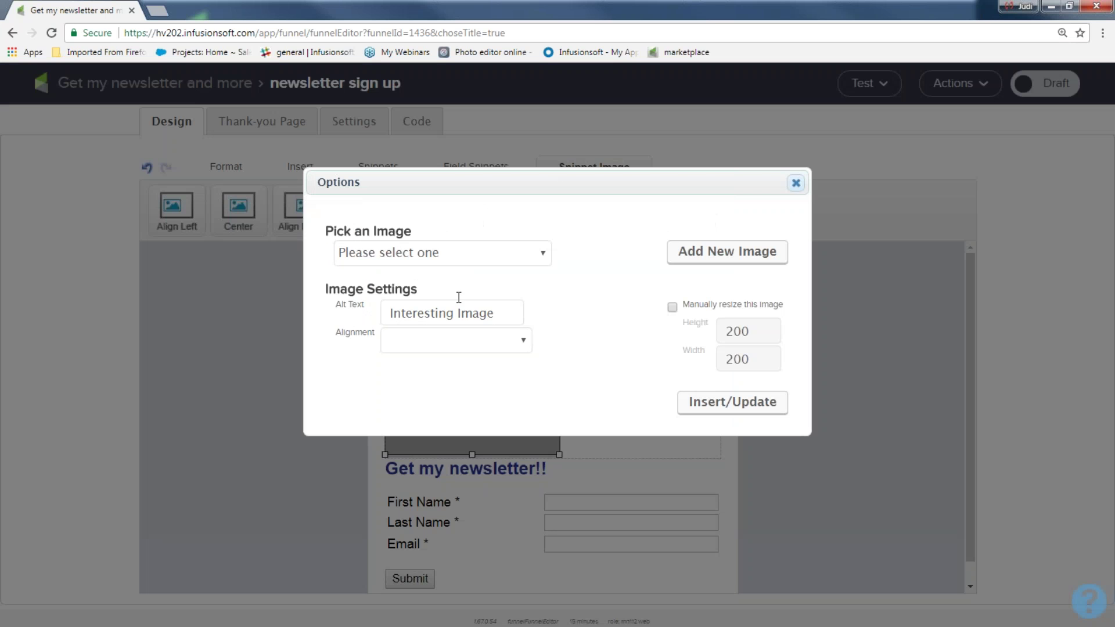
{"action": "left_click", "coordinate": [538, 258]}
{"action": "scroll", "coordinate": [486, 379], "scroll_direction": "down", "scroll_amount": 15}
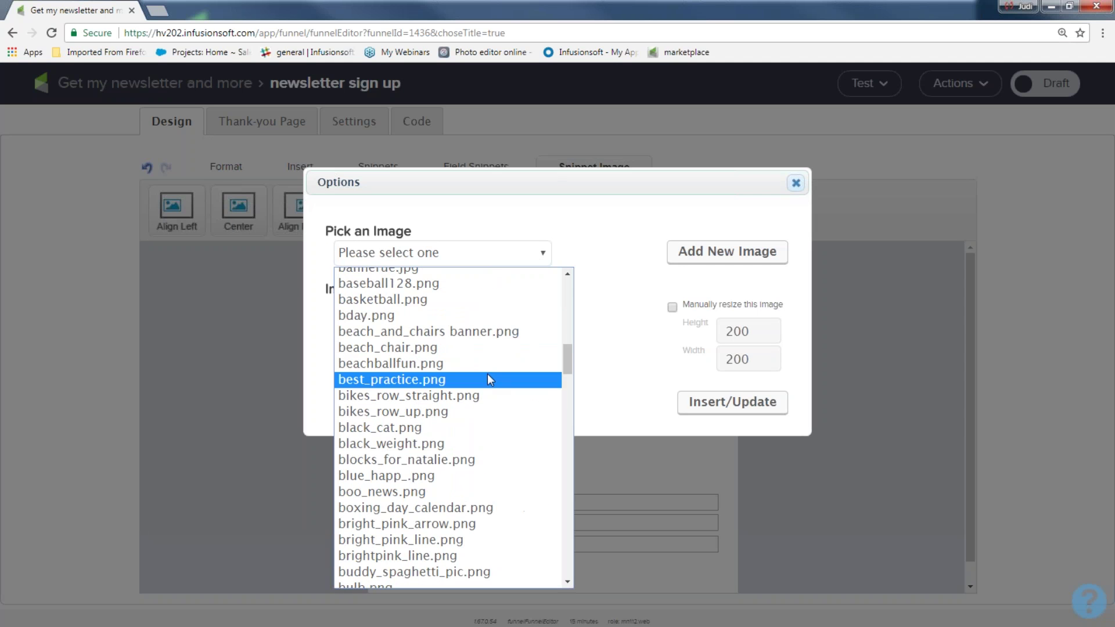
{"action": "scroll", "coordinate": [476, 390], "scroll_direction": "down", "scroll_amount": 1}
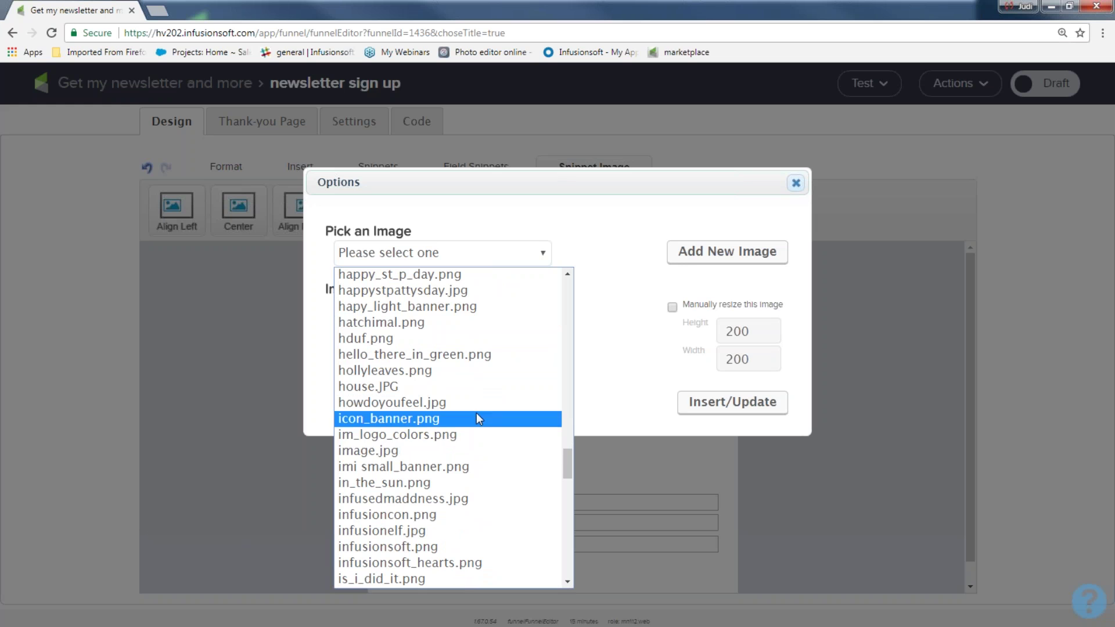
{"action": "left_click", "coordinate": [464, 468]}
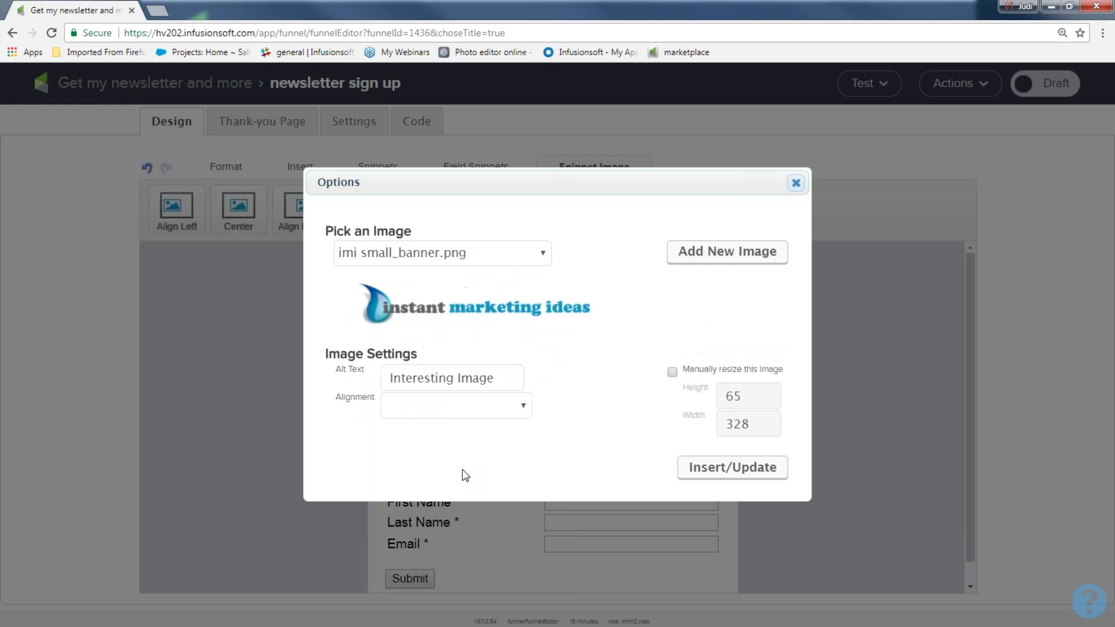
{"action": "left_click", "coordinate": [717, 466]}
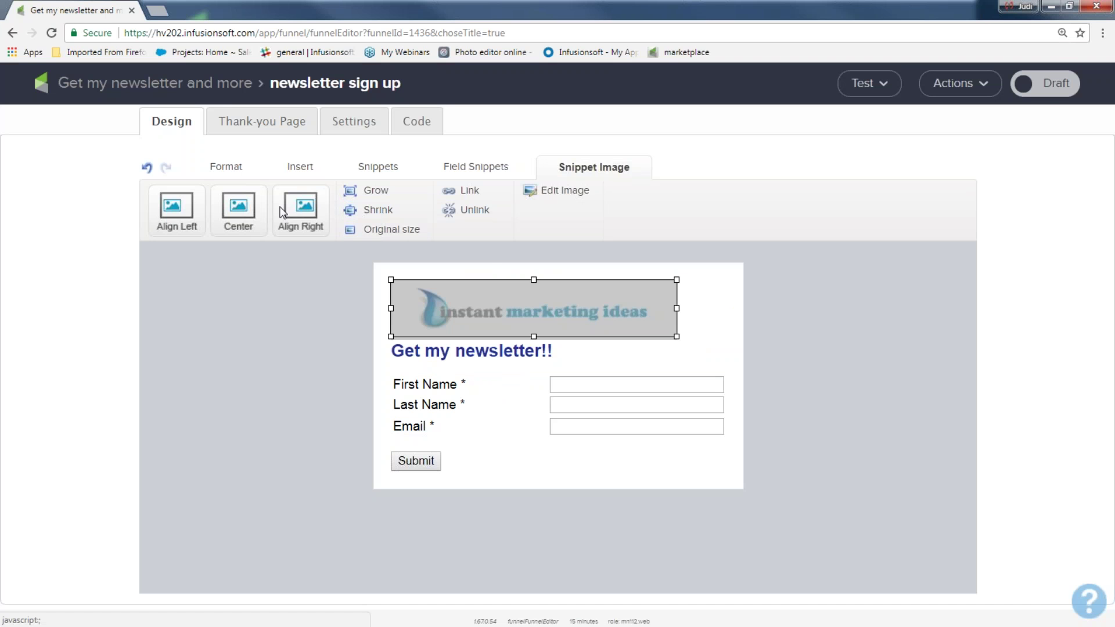
- Centre the banner image and enlarge it two steps
{"action": "left_click", "coordinate": [249, 204]}
{"action": "left_click", "coordinate": [377, 190]}
{"action": "left_click", "coordinate": [708, 287]}
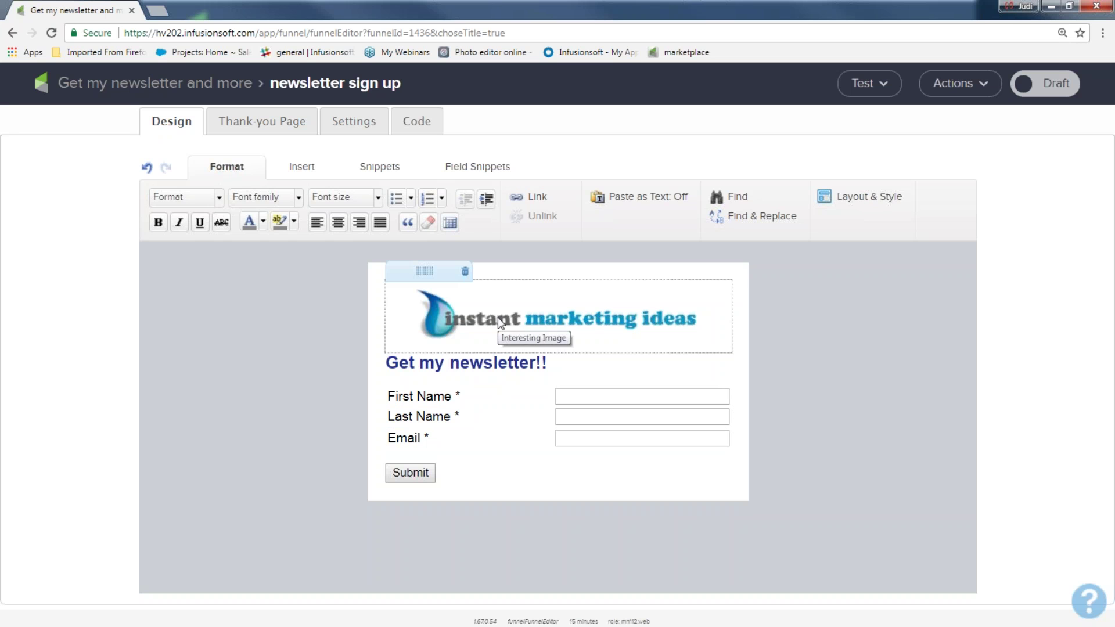
- Relabel the submit button 'Sign up now!!'
{"action": "double_click", "coordinate": [418, 471]}
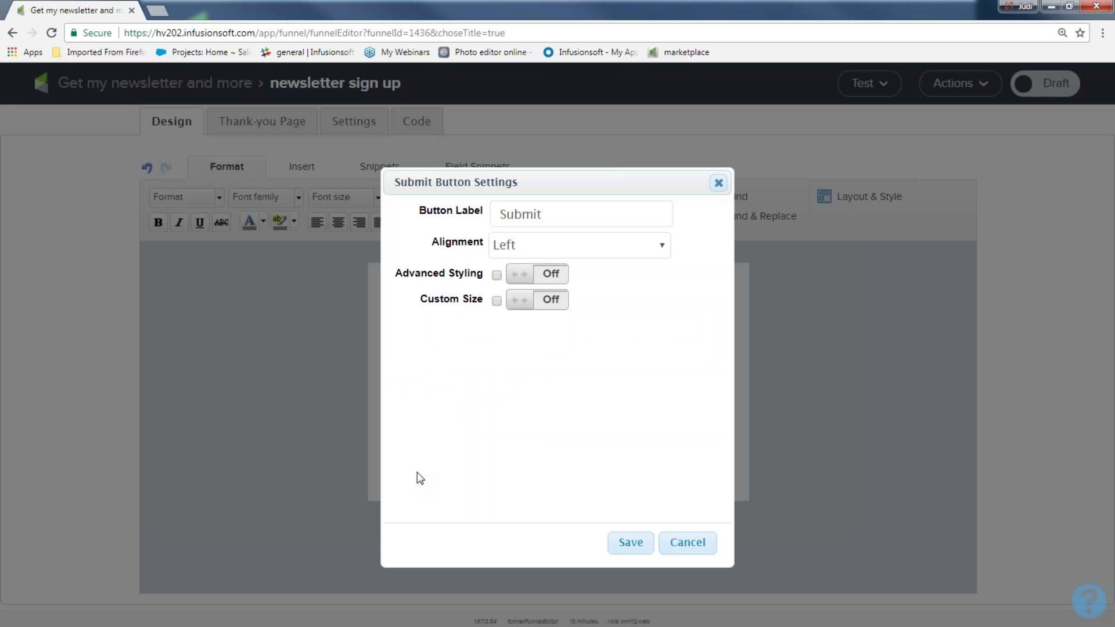
{"action": "left_click_drag", "start_coordinate": [587, 214], "coordinate": [445, 222]}
{"action": "type", "text": "Sign up now!!"}
- Style the button with a cyan background, border width 3 and a custom size
{"action": "left_click", "coordinate": [508, 247]}
{"action": "left_click", "coordinate": [558, 281]}
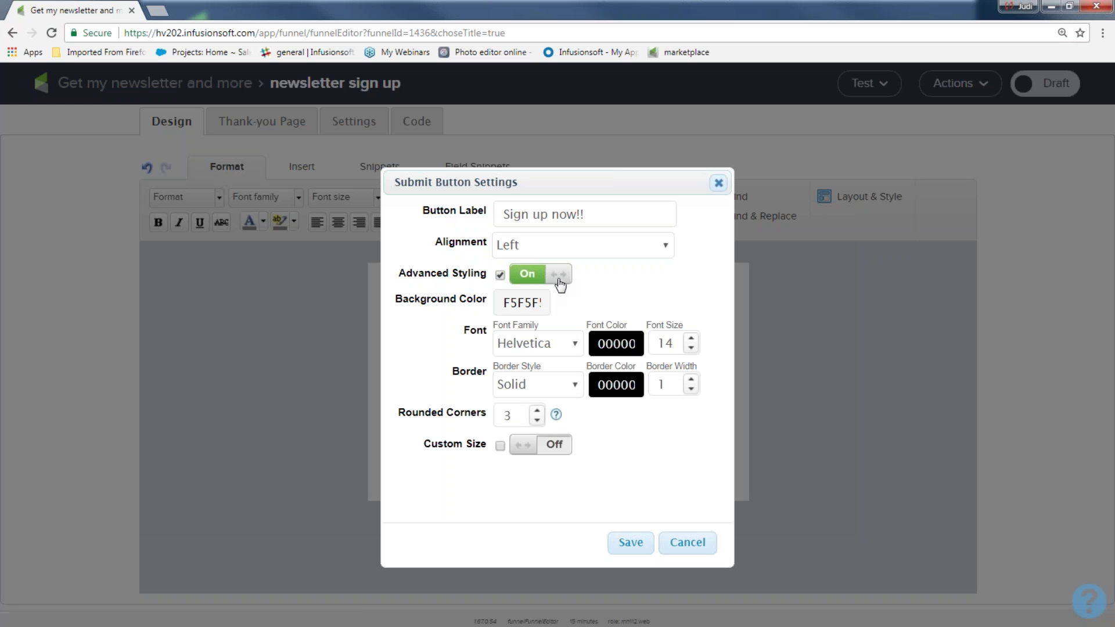
{"action": "left_click", "coordinate": [508, 304]}
{"action": "left_click", "coordinate": [540, 341]}
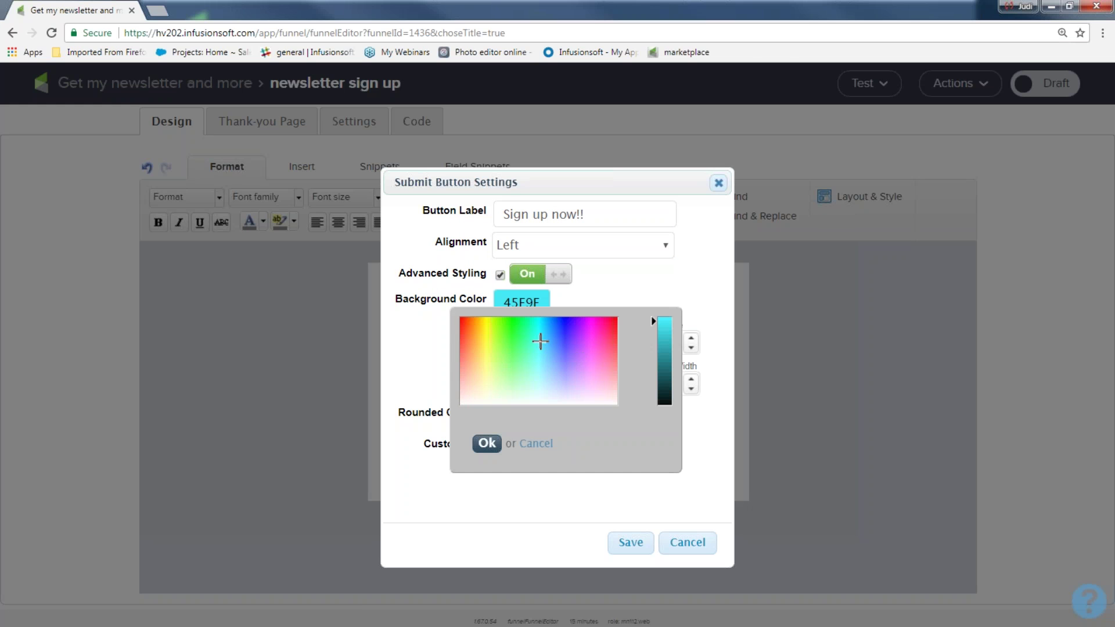
{"action": "left_click", "coordinate": [487, 443]}
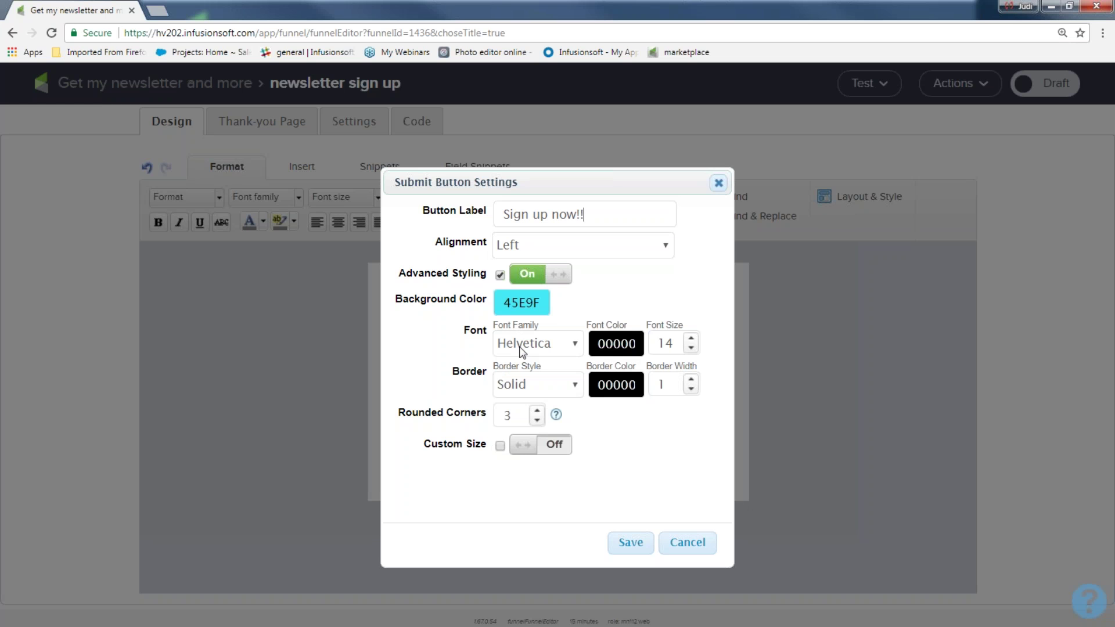
{"action": "left_click", "coordinate": [691, 379]}
{"action": "left_click", "coordinate": [691, 379]}
{"action": "left_click", "coordinate": [558, 445]}
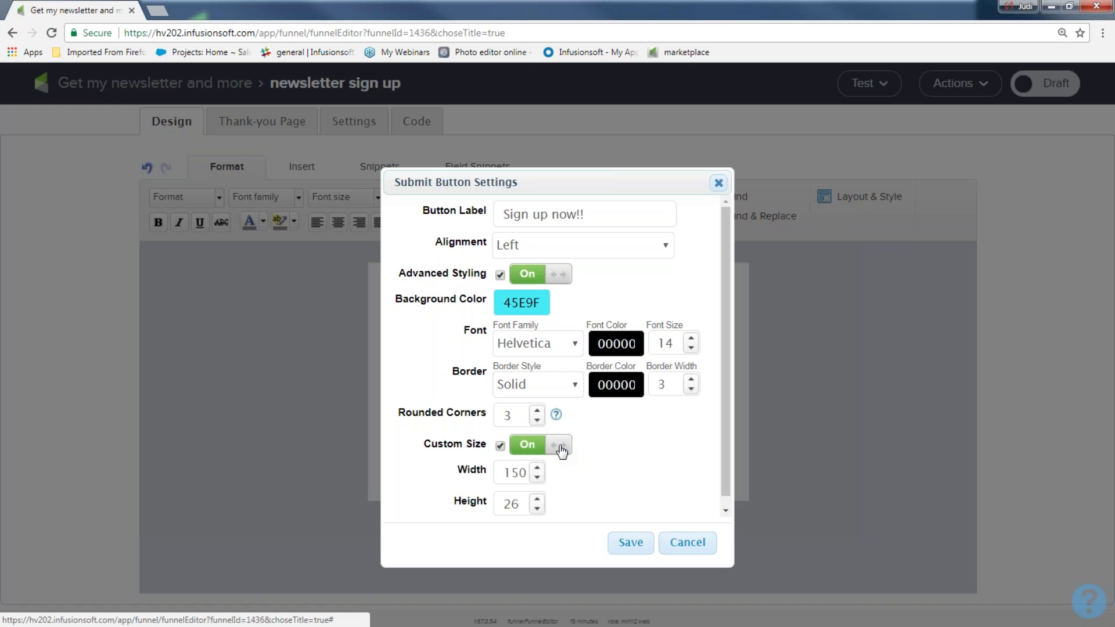
{"action": "left_click", "coordinate": [630, 543]}
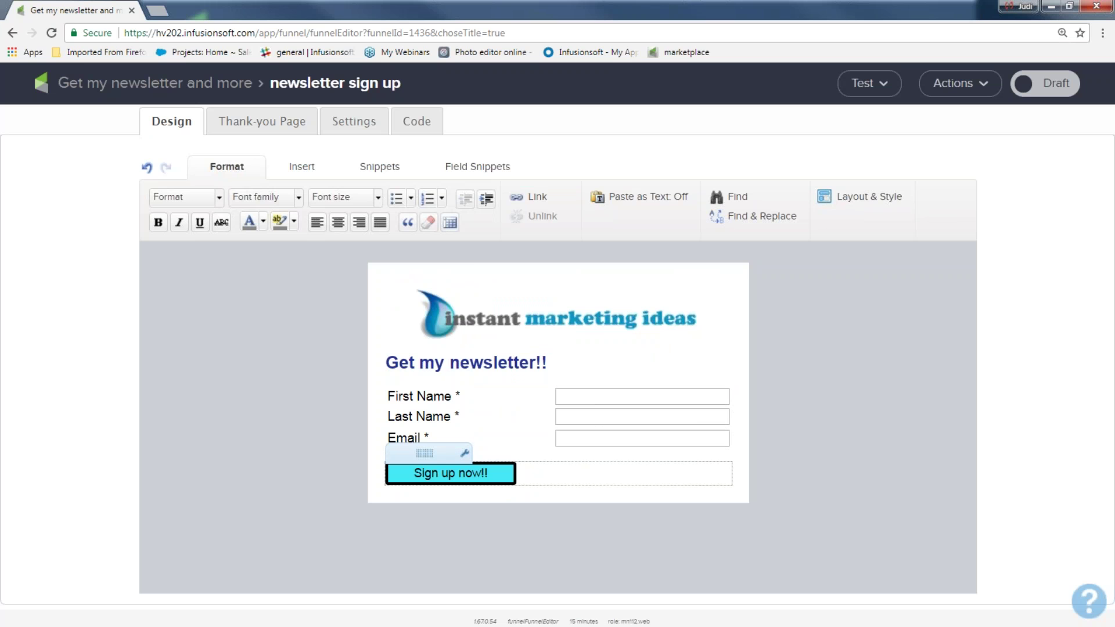
- Centre the 'Sign up now!!' button under the form
{"action": "double_click", "coordinate": [487, 470]}
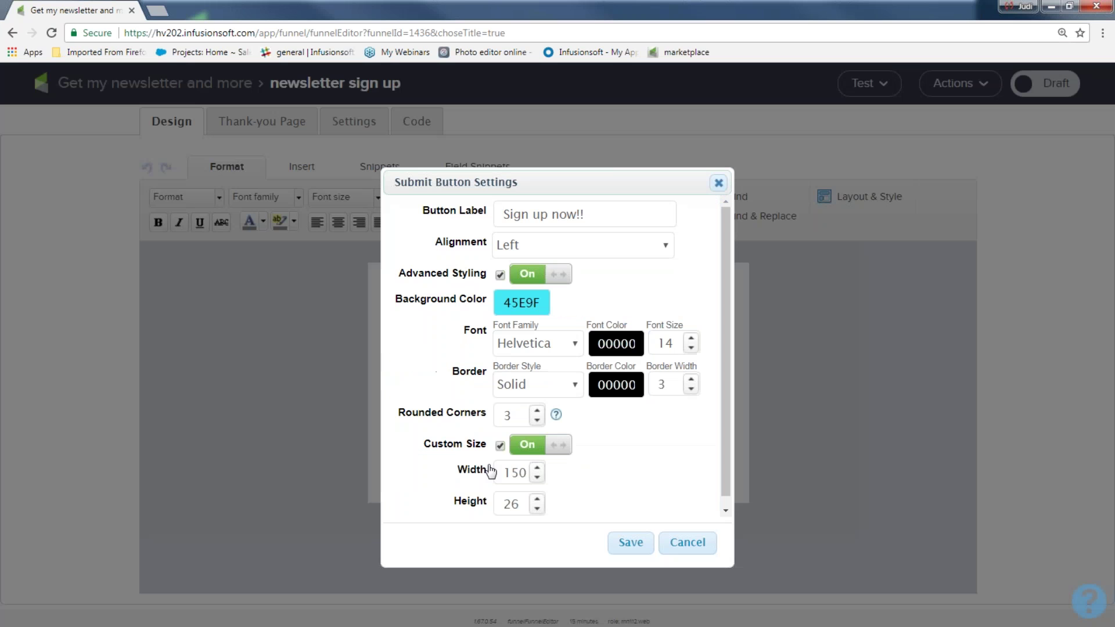
{"action": "left_click", "coordinate": [545, 246]}
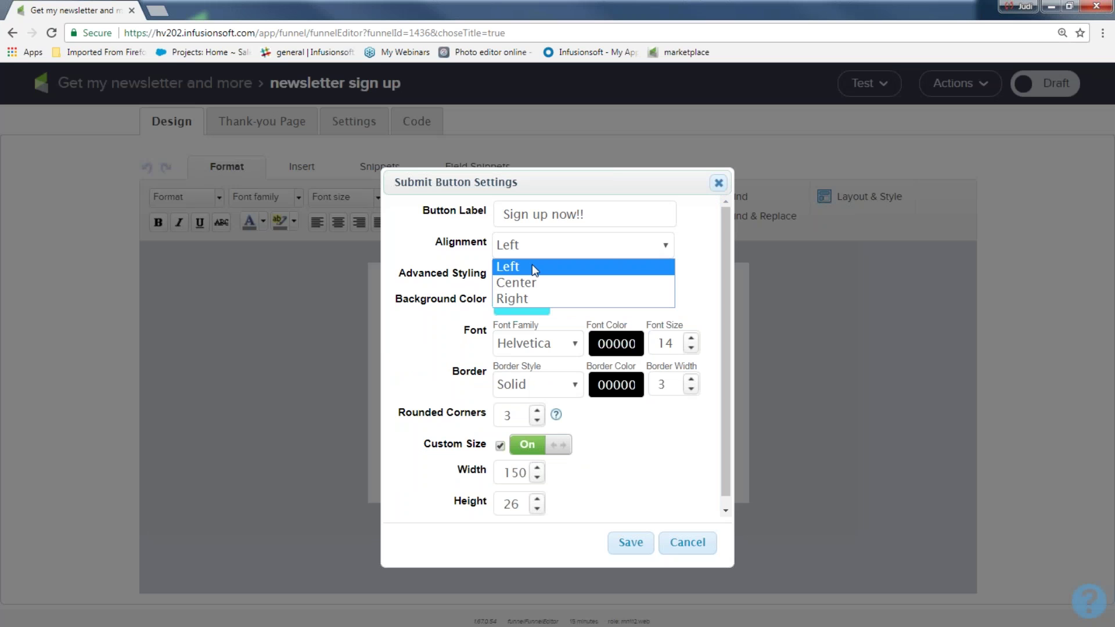
{"action": "left_click", "coordinate": [528, 281]}
{"action": "left_click", "coordinate": [639, 539]}
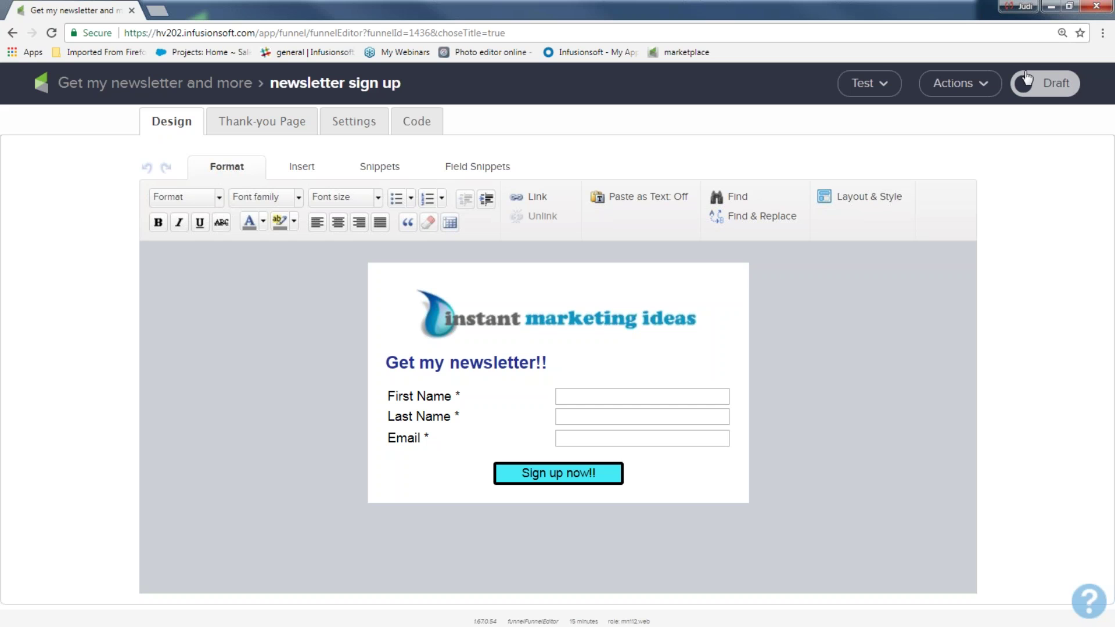
- Set the newsletter sign up form from Draft to Ready and bring up its thank-you page
{"action": "left_click", "coordinate": [1067, 92]}
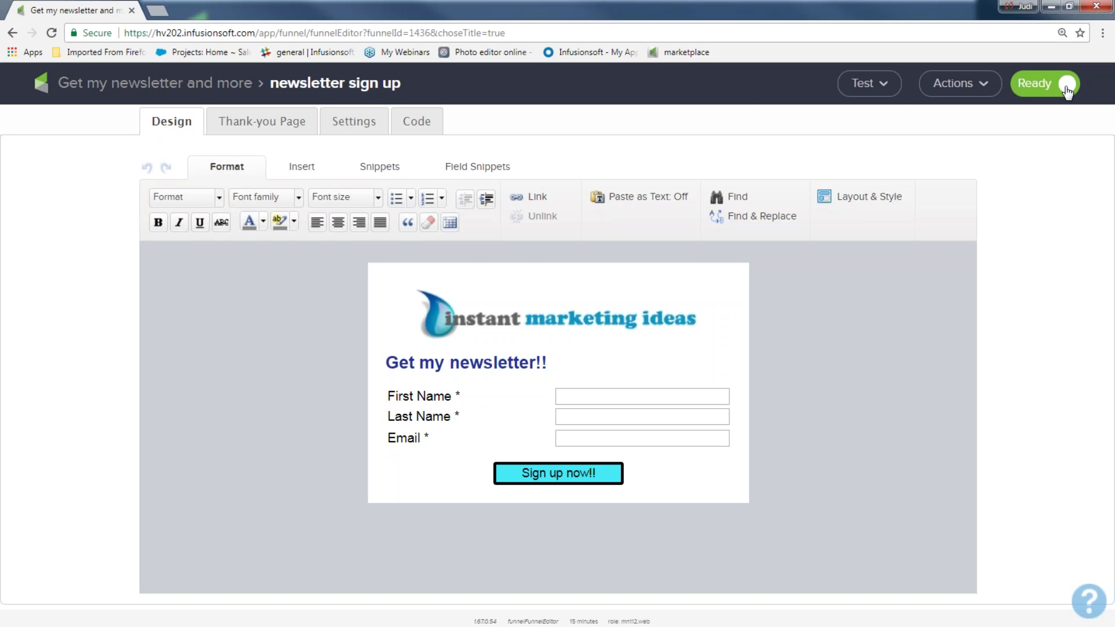
{"action": "left_click", "coordinate": [647, 298]}
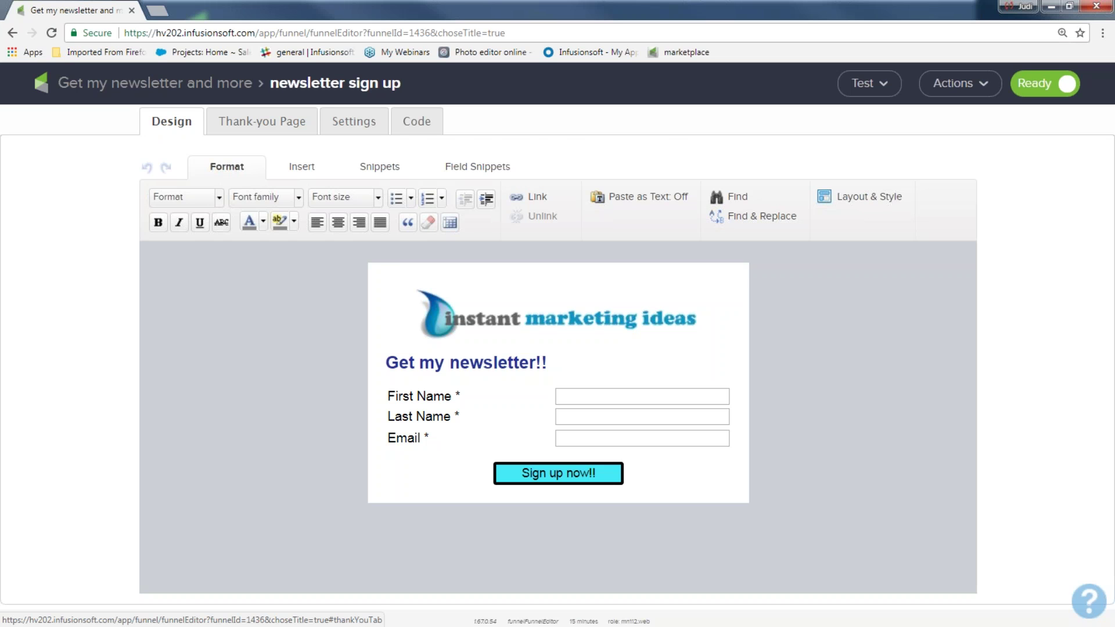
{"action": "left_click", "coordinate": [262, 121]}
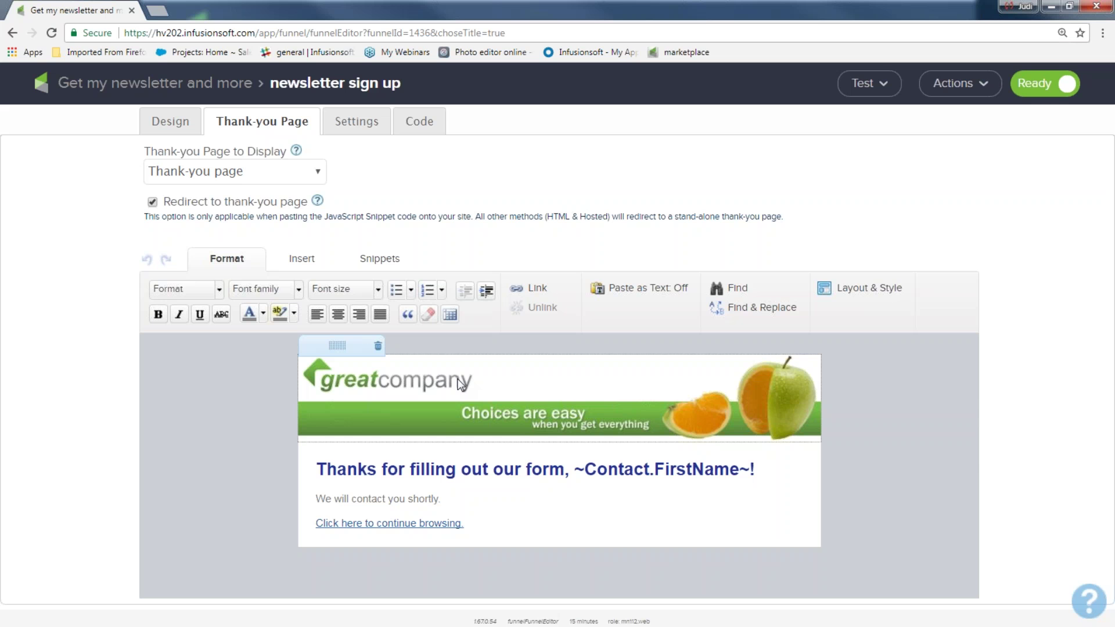
- Replace the thank-you page banner with the handwritten thank_you__sript.png image
{"action": "double_click", "coordinate": [460, 383]}
{"action": "left_click", "coordinate": [545, 254]}
{"action": "scroll", "coordinate": [499, 340], "scroll_direction": "down", "scroll_amount": 20}
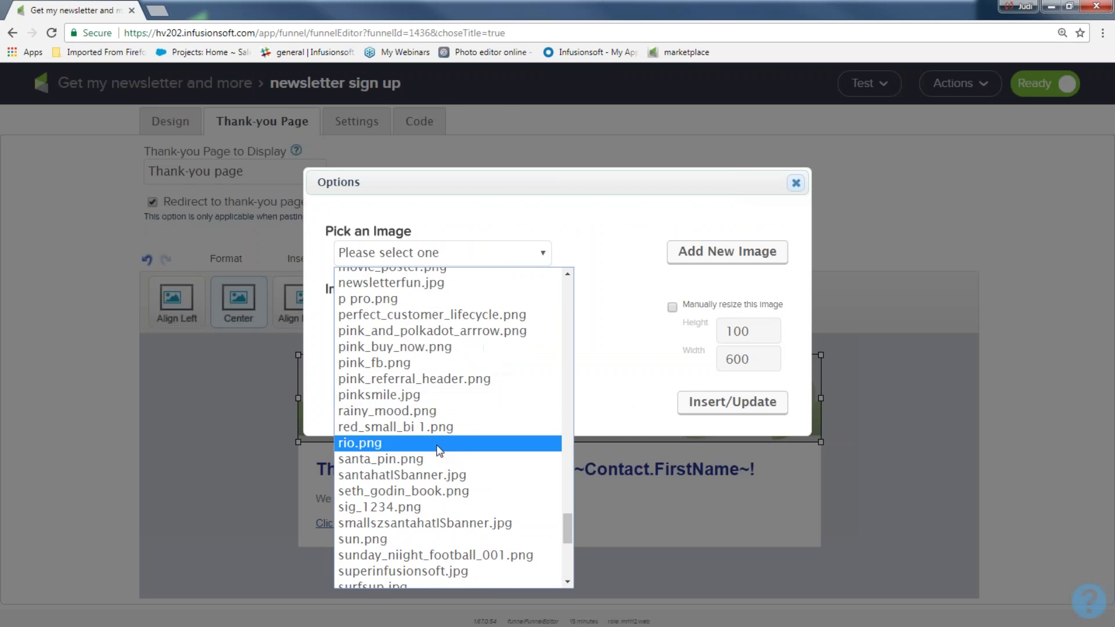
{"action": "scroll", "coordinate": [438, 456], "scroll_direction": "down", "scroll_amount": 7}
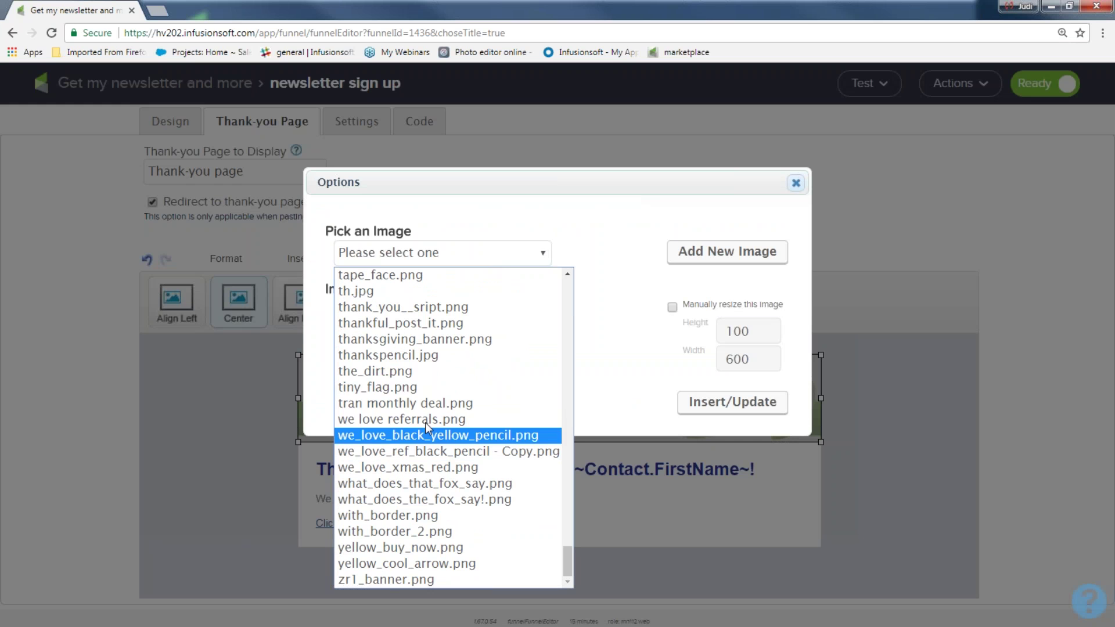
{"action": "left_click", "coordinate": [402, 309]}
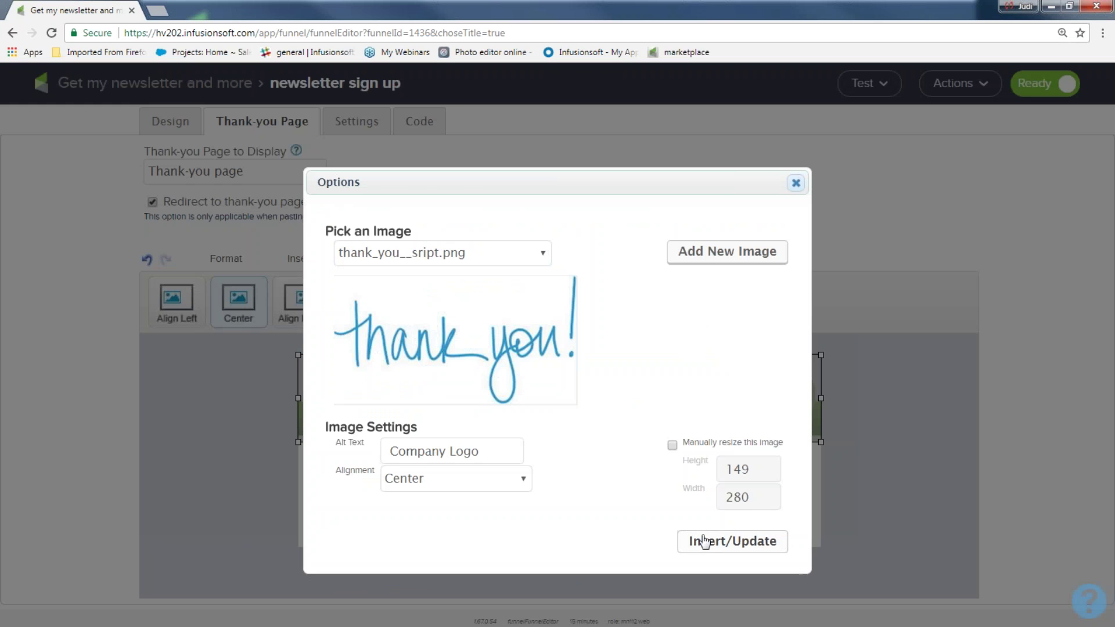
{"action": "left_click", "coordinate": [704, 538]}
{"action": "left_click", "coordinate": [744, 465]}
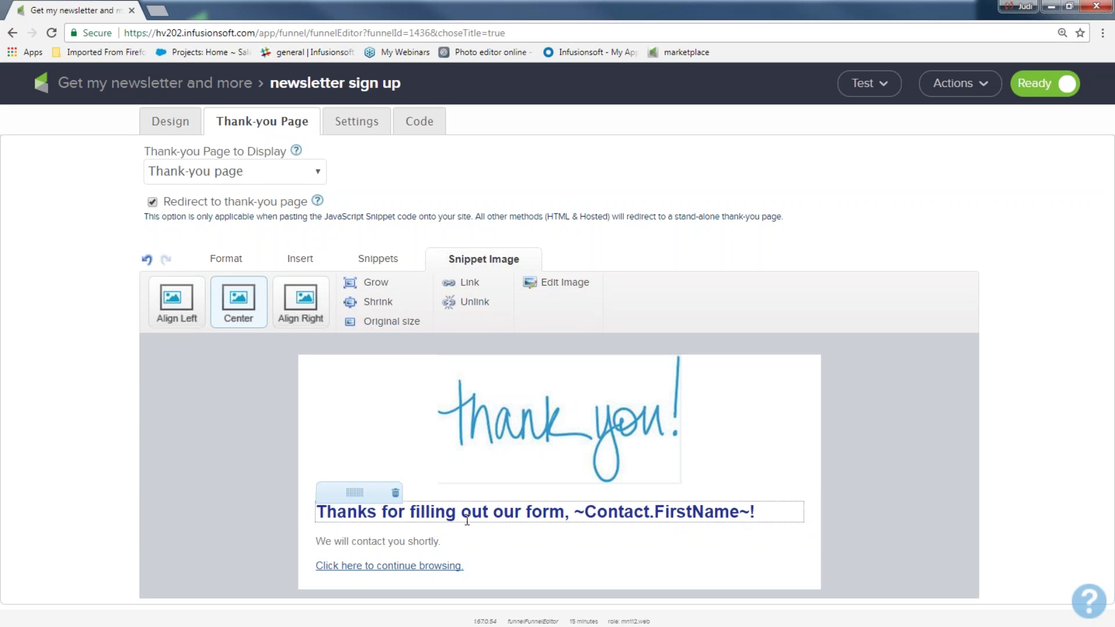
{"action": "left_click_drag", "start_coordinate": [773, 511], "coordinate": [308, 505]}
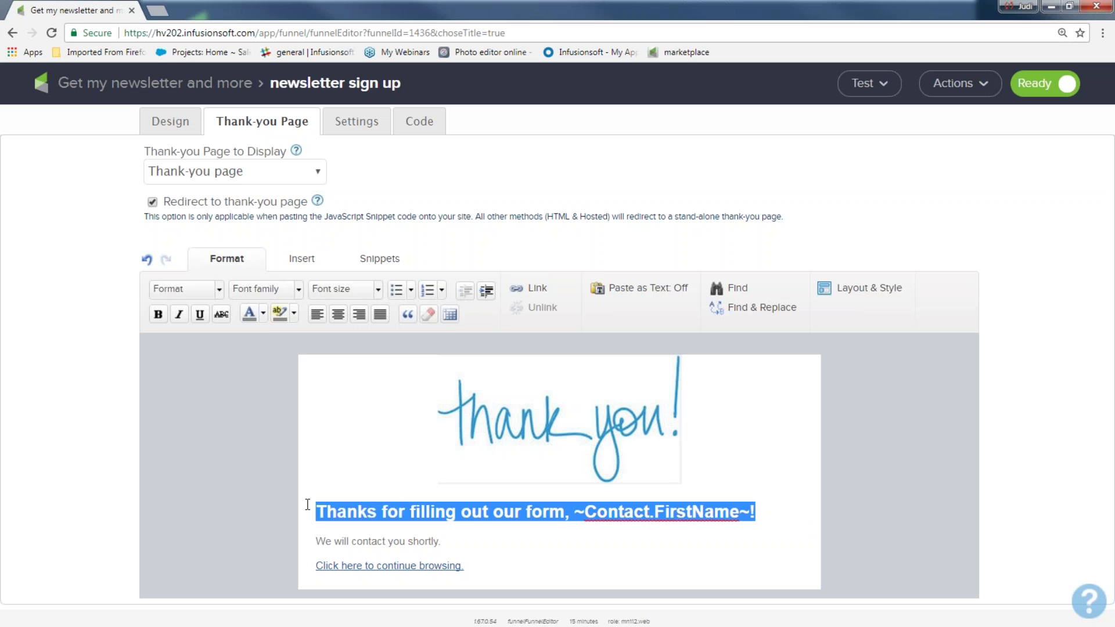
- Change the heading's opening words to 'You Got It' so it reads 'You Got It, ~Contact.FirstName~!'
{"action": "double_click", "coordinate": [505, 530]}
{"action": "left_click", "coordinate": [679, 316]}
{"action": "mouse_move", "coordinate": [575, 502]}
{"action": "left_click_drag", "start_coordinate": [565, 513], "coordinate": [314, 517]}
{"action": "type", "text": "G"}
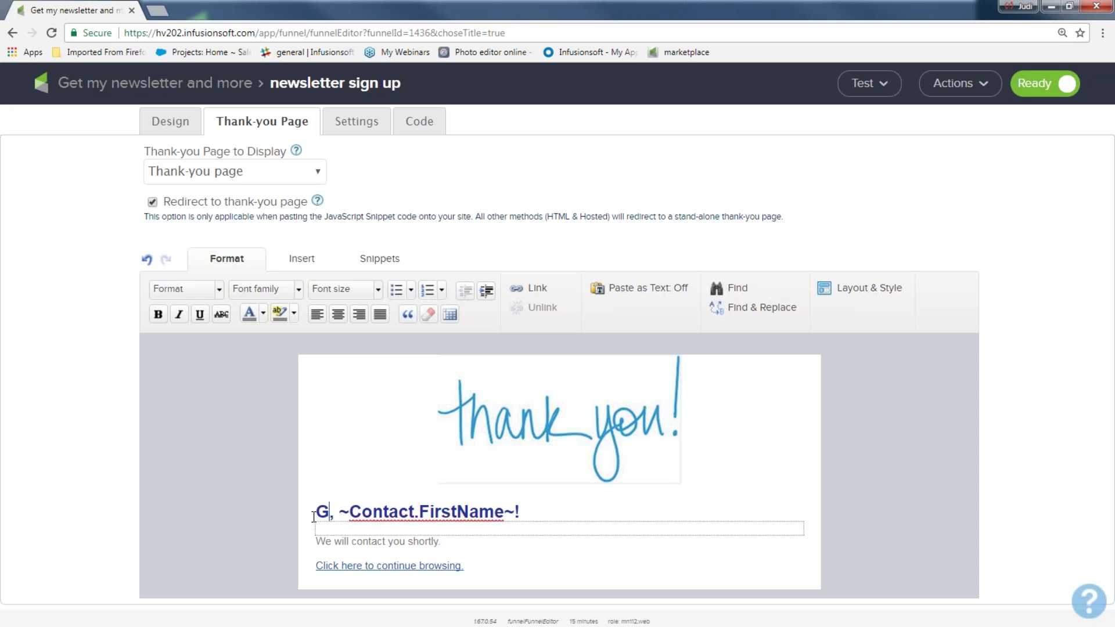
{"action": "key", "text": "BackSpace"}
{"action": "type", "text": "You Go"}
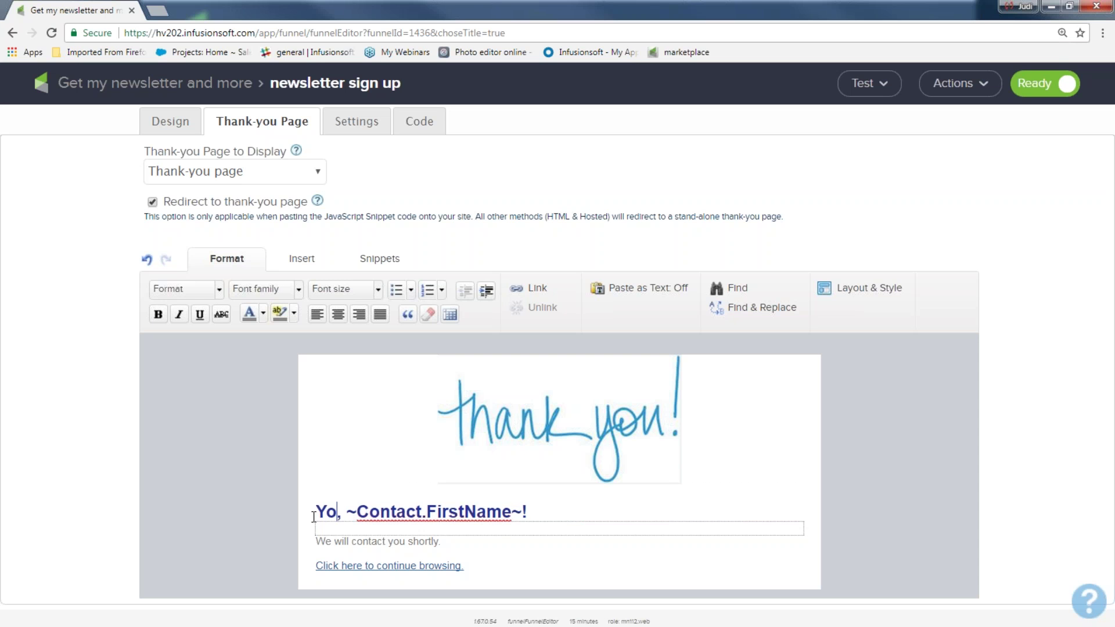
{"action": "type", "text": "t It"}
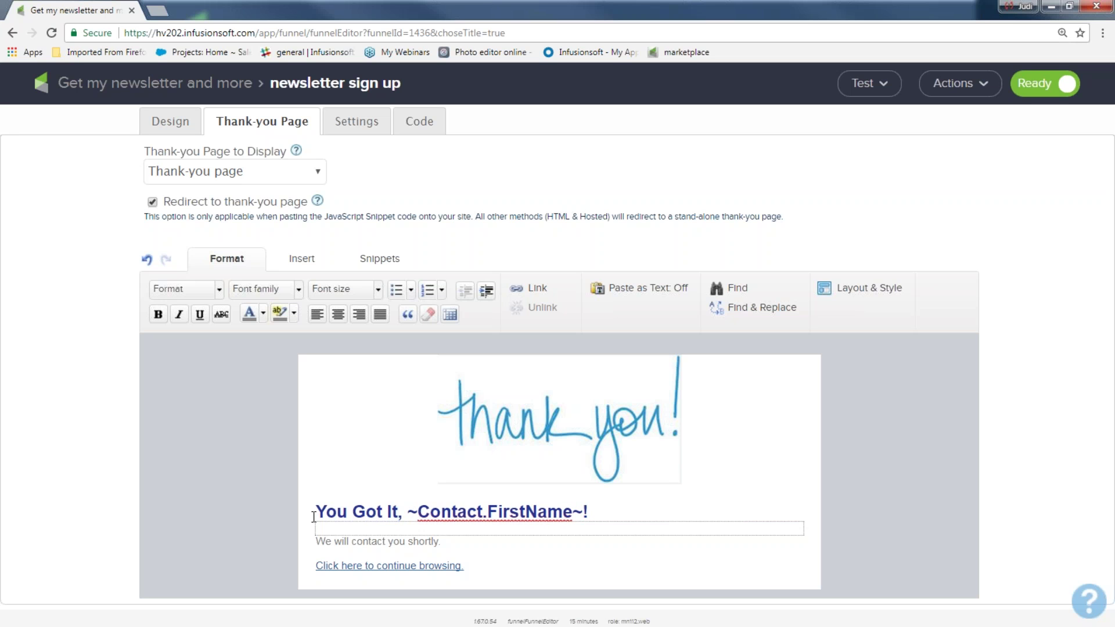
{"action": "left_click", "coordinate": [450, 540]}
{"action": "left_click_drag", "start_coordinate": [440, 541], "coordinate": [304, 539]}
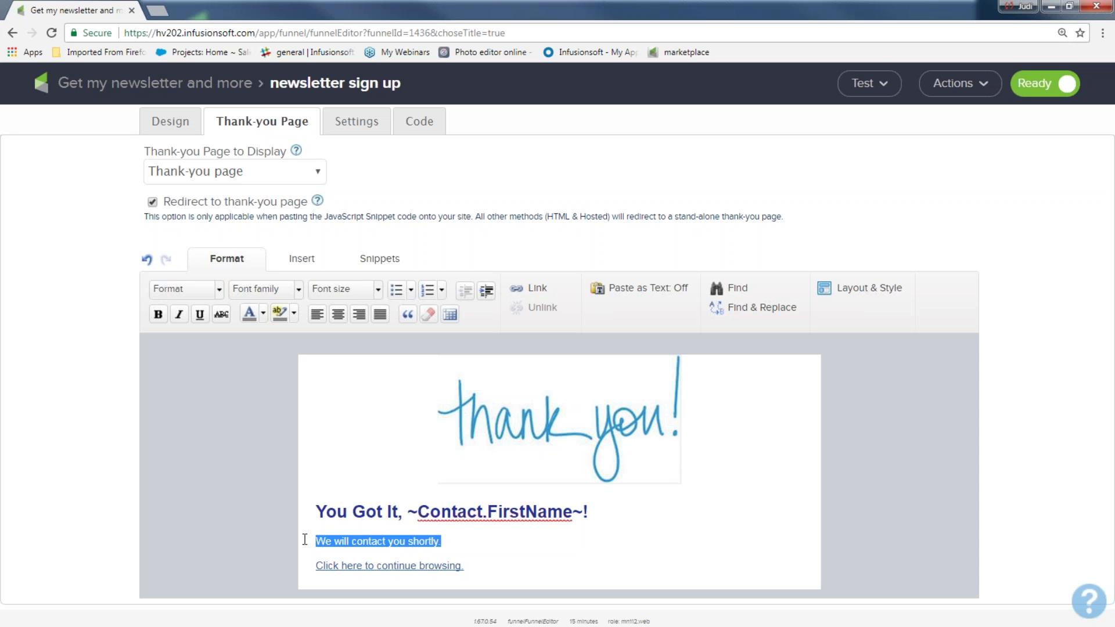
- Replace the 'Click here to continue browsing' line with 'go back to my website now!'
{"action": "triple_click", "coordinate": [491, 577]}
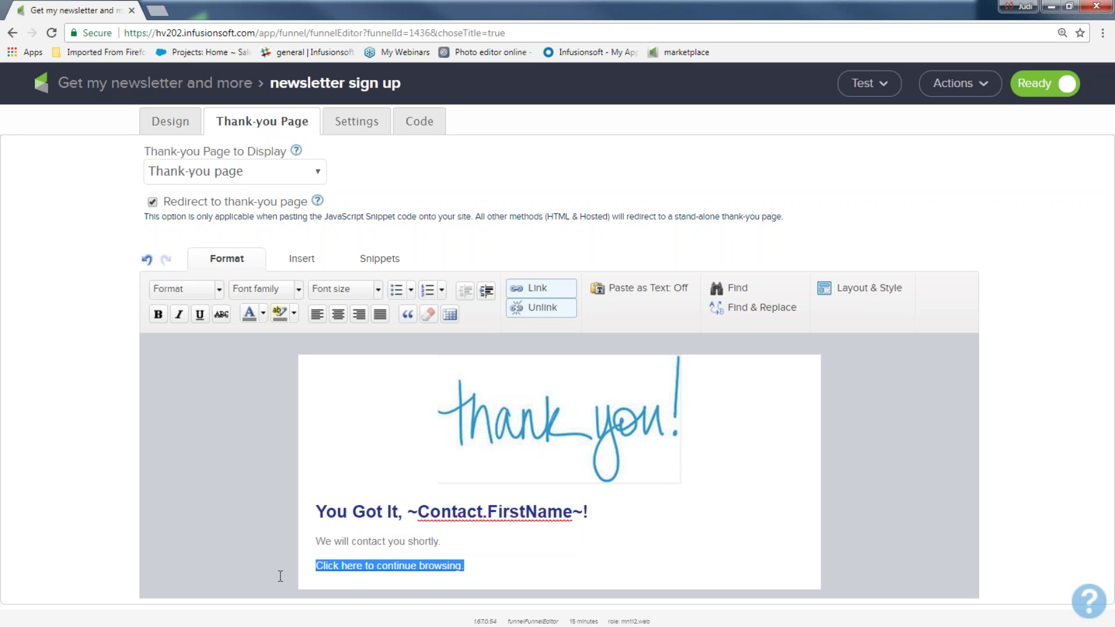
{"action": "type", "text": "go bc"}
{"action": "key", "text": "BackSpace"}
{"action": "type", "text": "ack to my website now!!"}
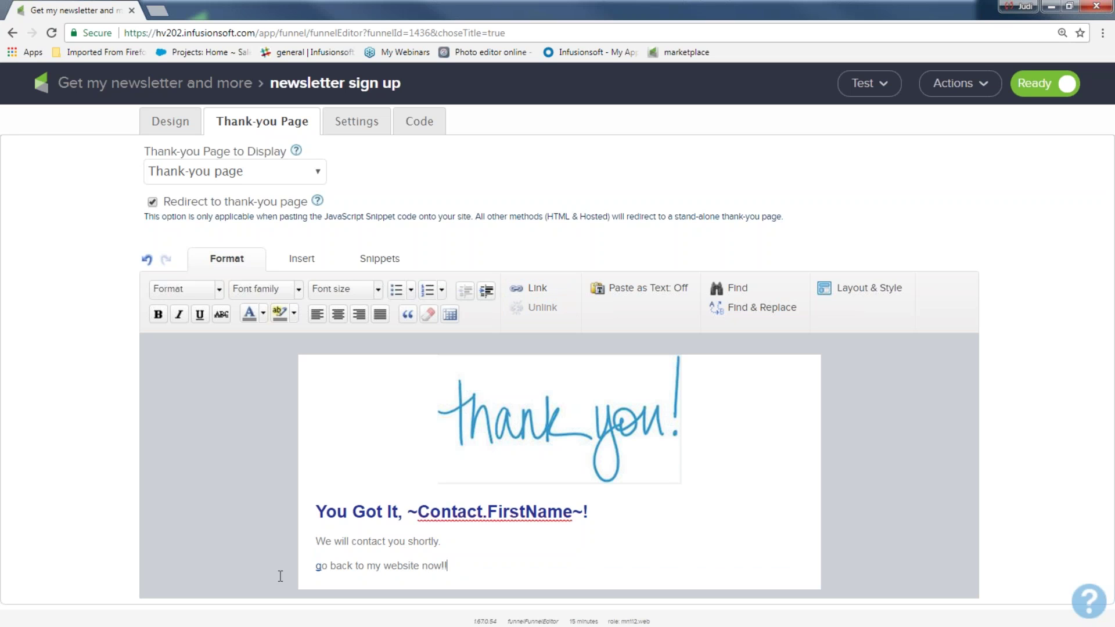
{"action": "triple_click", "coordinate": [318, 566]}
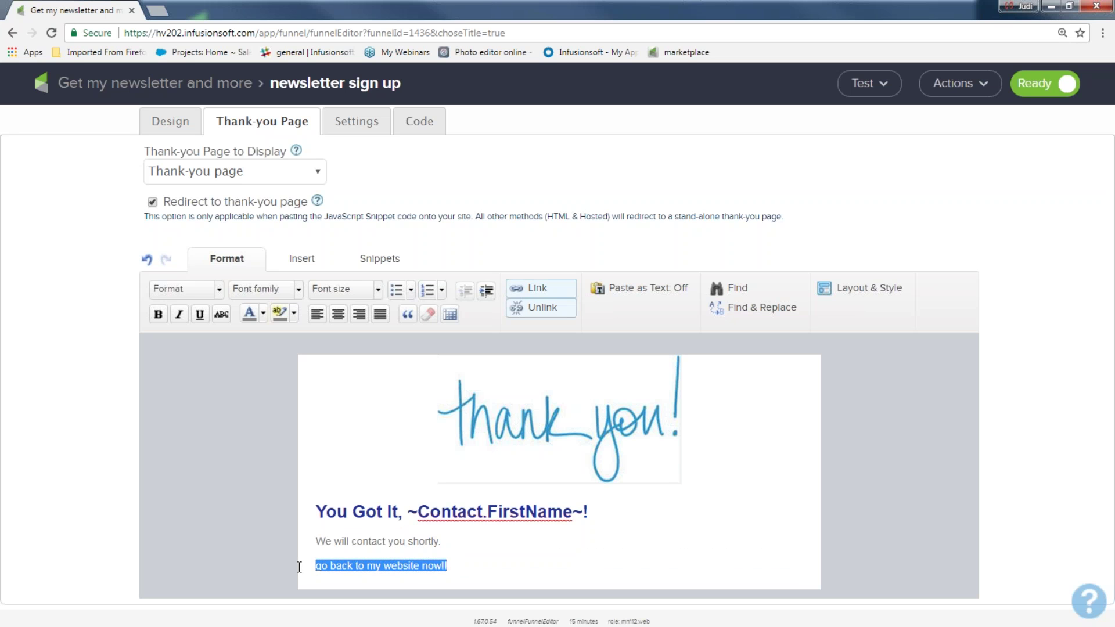
{"action": "left_click", "coordinate": [537, 290]}
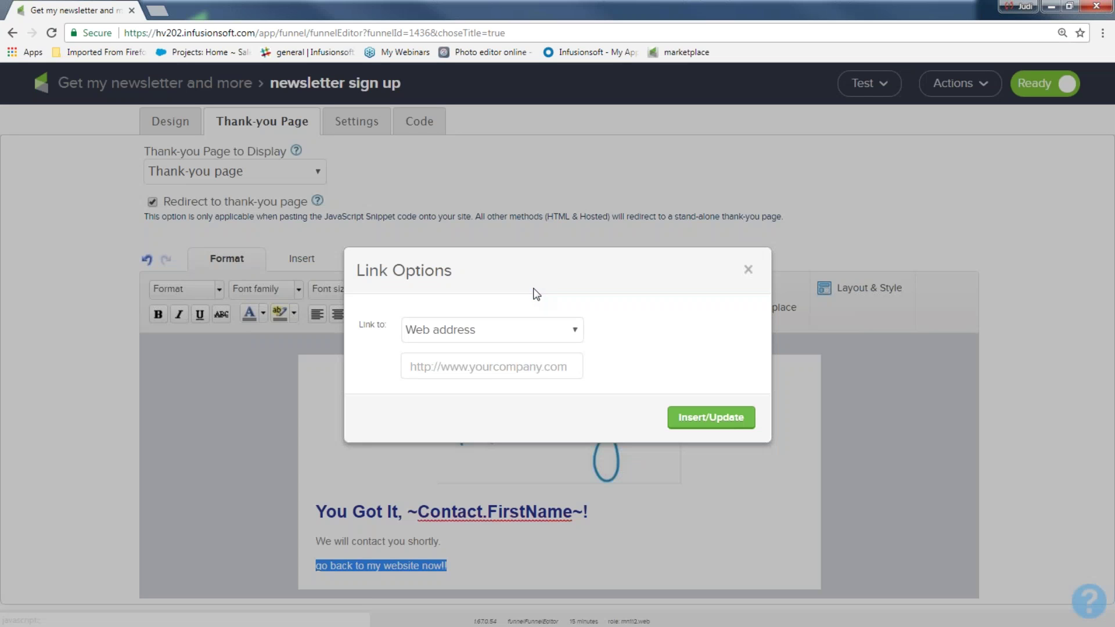
{"action": "left_click", "coordinate": [501, 364]}
{"action": "type", "text": "w"}
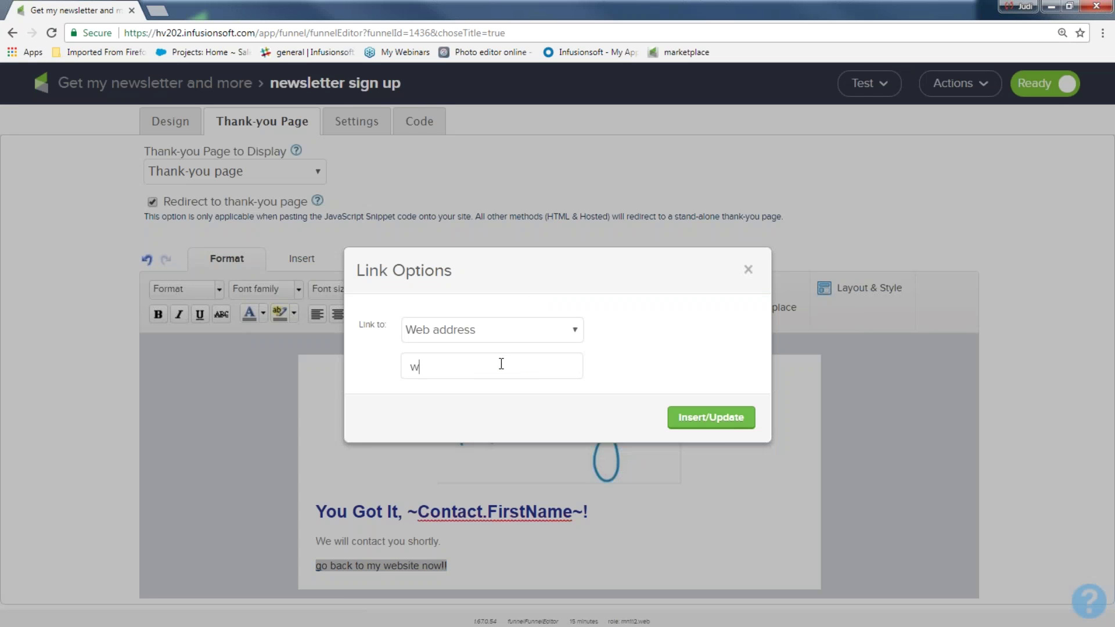
{"action": "type", "text": "ww.infusionsoft.com"}
{"action": "left_click", "coordinate": [744, 416]}
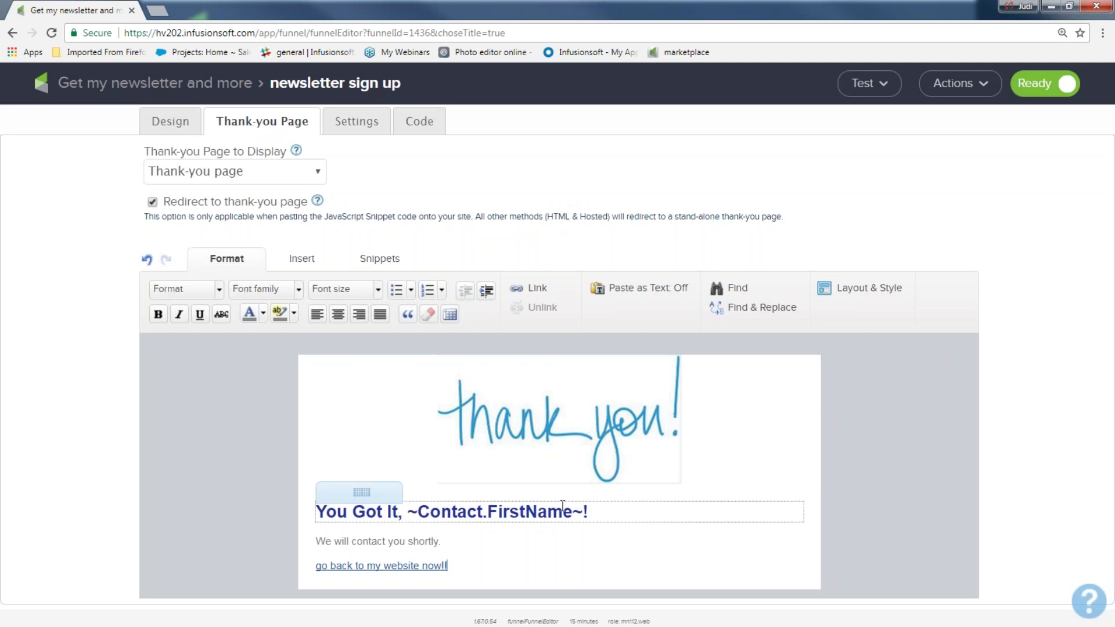
{"action": "left_click_drag", "start_coordinate": [463, 569], "coordinate": [306, 570]}
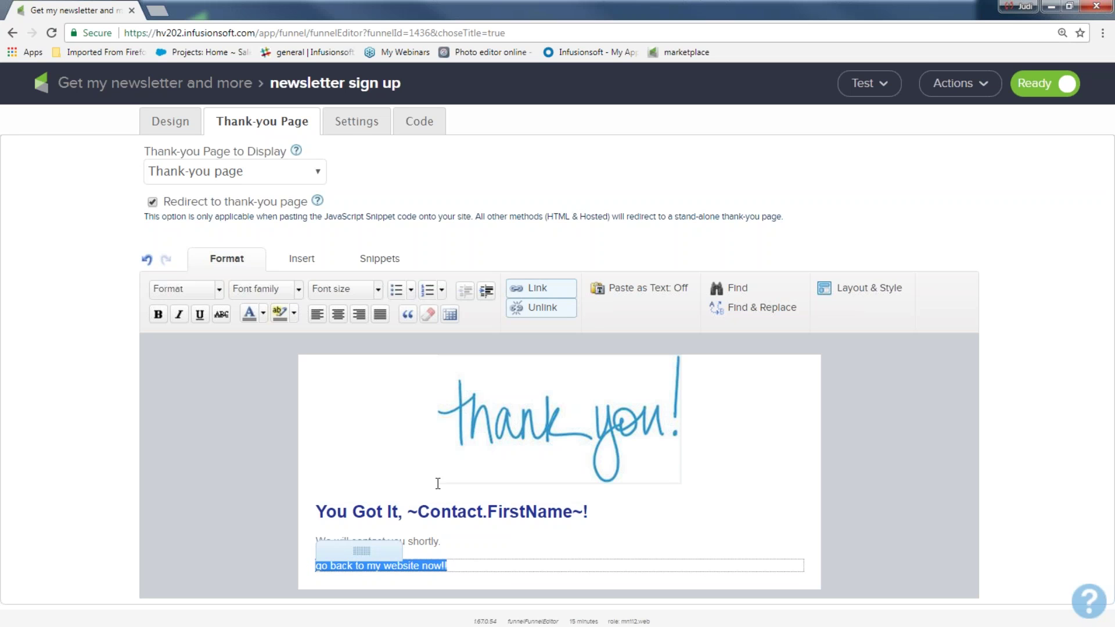
{"action": "left_click", "coordinate": [356, 128]}
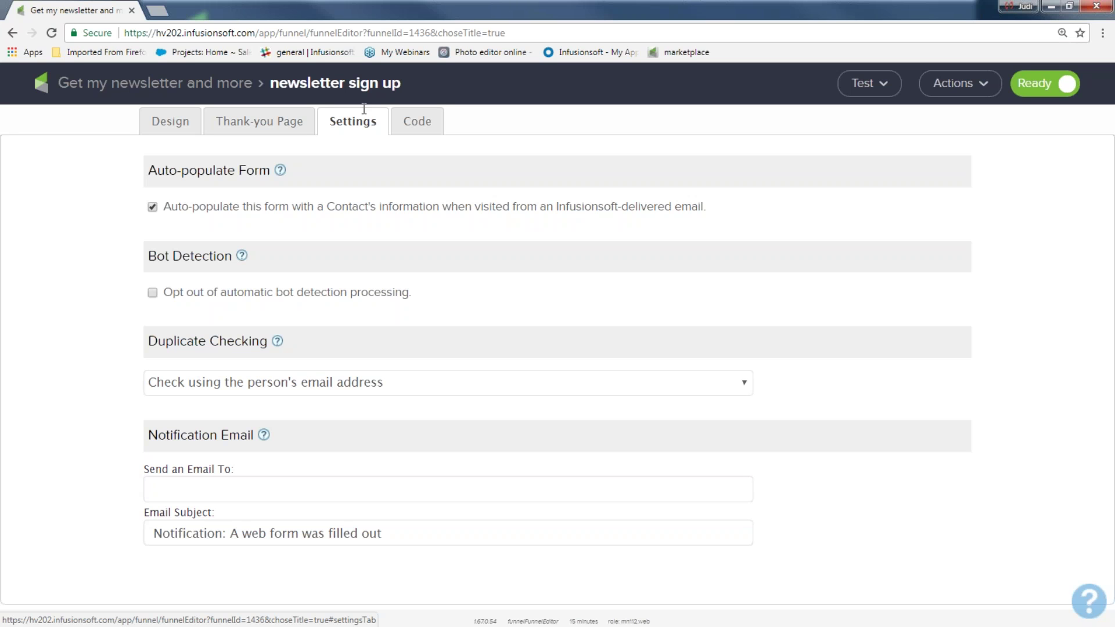
- Enter 'email address here,' and append 'for my newsletter' to the notification subject
{"action": "type", "text": "email "}
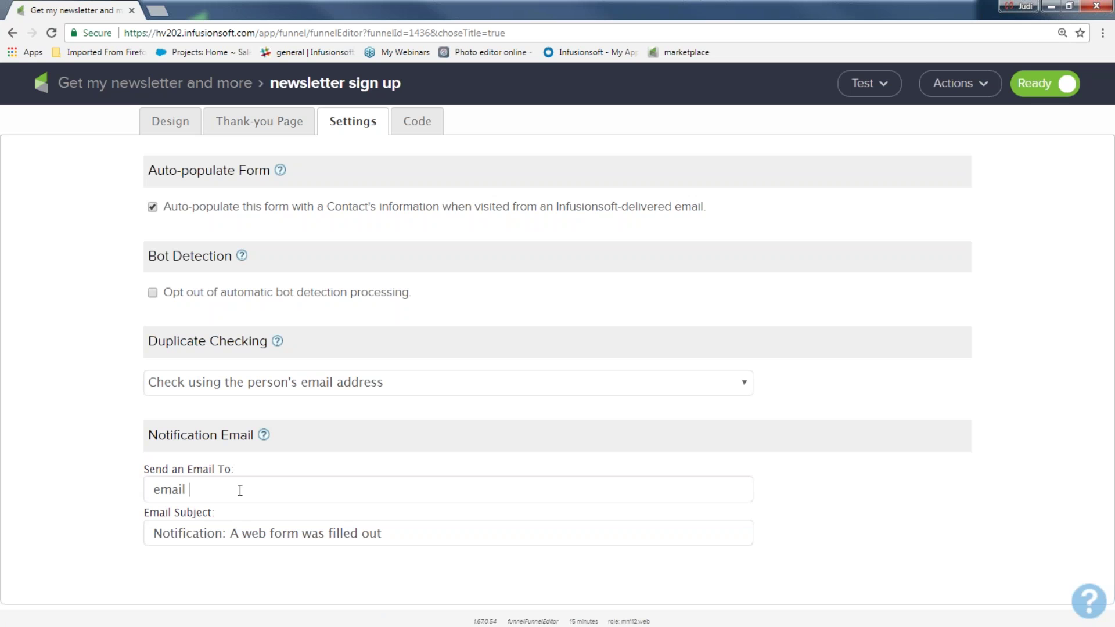
{"action": "type", "text": "address here,"}
{"action": "left_click_drag", "start_coordinate": [415, 530], "coordinate": [203, 539]}
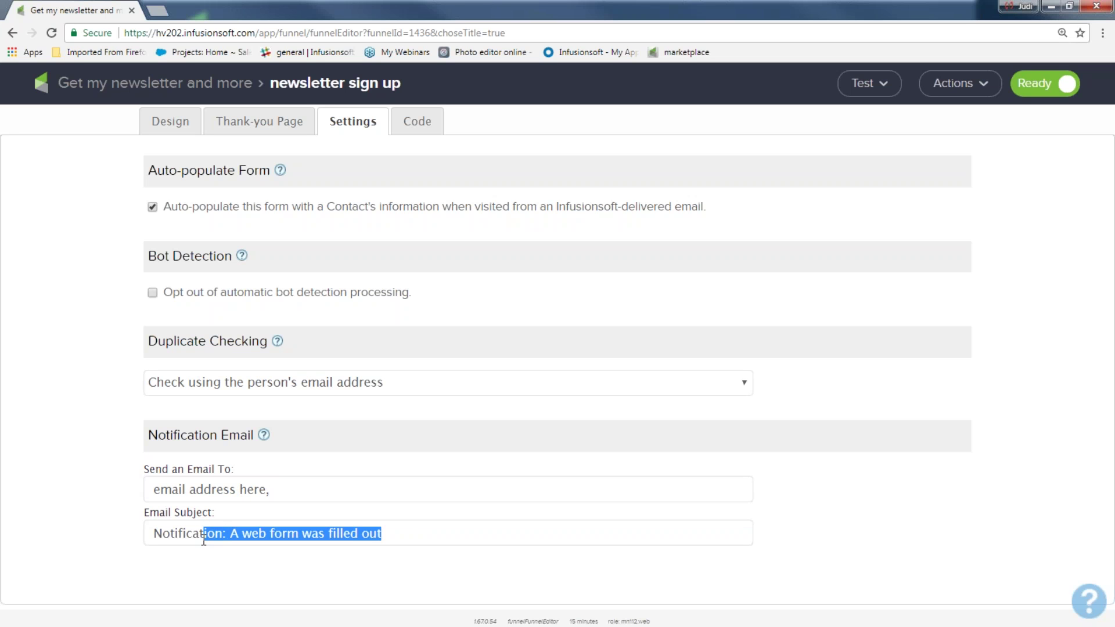
{"action": "left_click", "coordinate": [393, 530]}
{"action": "type", "text": "for my newsle"}
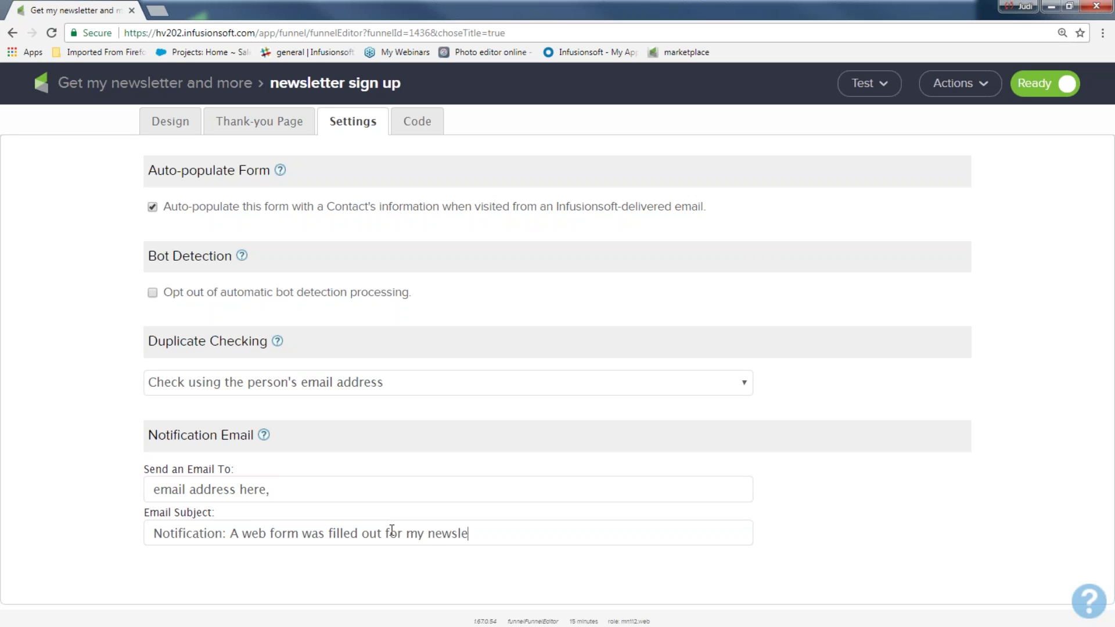
{"action": "type", "text": "tter"}
- Opt out of bot detection and clear the placeholder notification recipient text
{"action": "left_click_drag", "start_coordinate": [142, 258], "coordinate": [229, 258]}
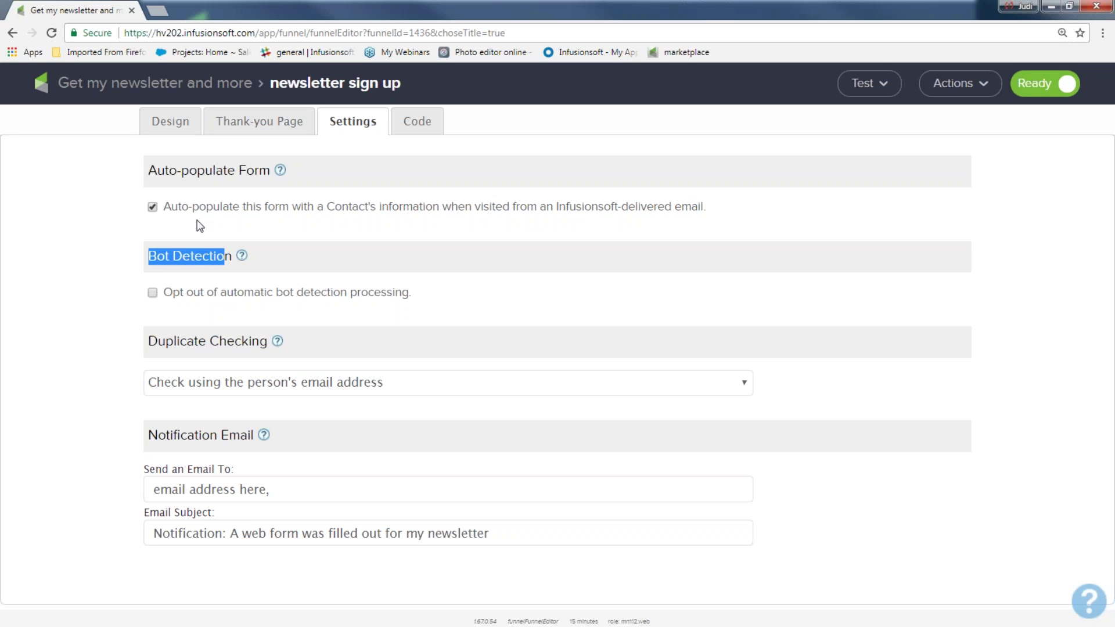
{"action": "left_click", "coordinate": [152, 295]}
{"action": "left_click_drag", "start_coordinate": [275, 495], "coordinate": [145, 493]}
{"action": "key", "text": "BackSpace"}
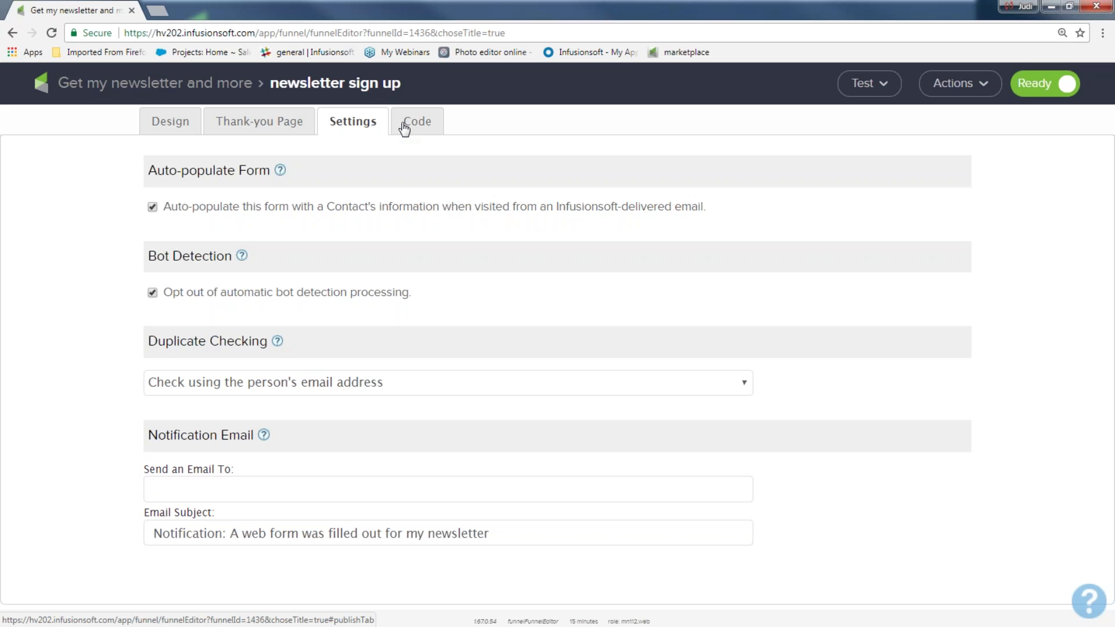
- Preview the webmaster option, then choose HTML Code for the do-it-yourself embed
{"action": "left_click", "coordinate": [404, 127]}
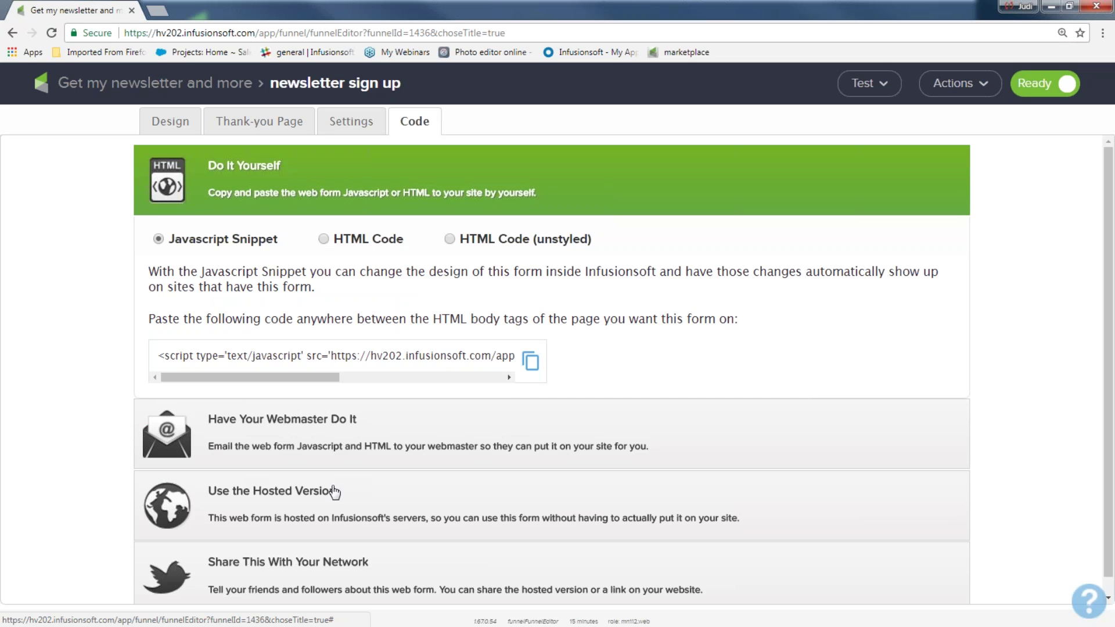
{"action": "left_click", "coordinate": [283, 424]}
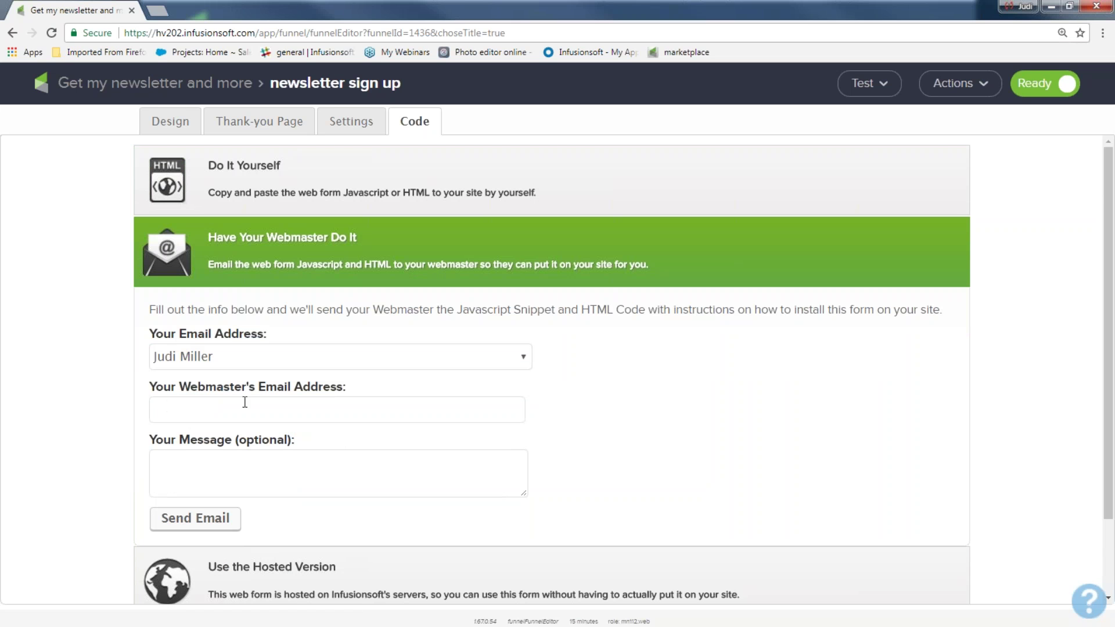
{"action": "left_click", "coordinate": [169, 468]}
{"action": "left_click", "coordinate": [247, 166]}
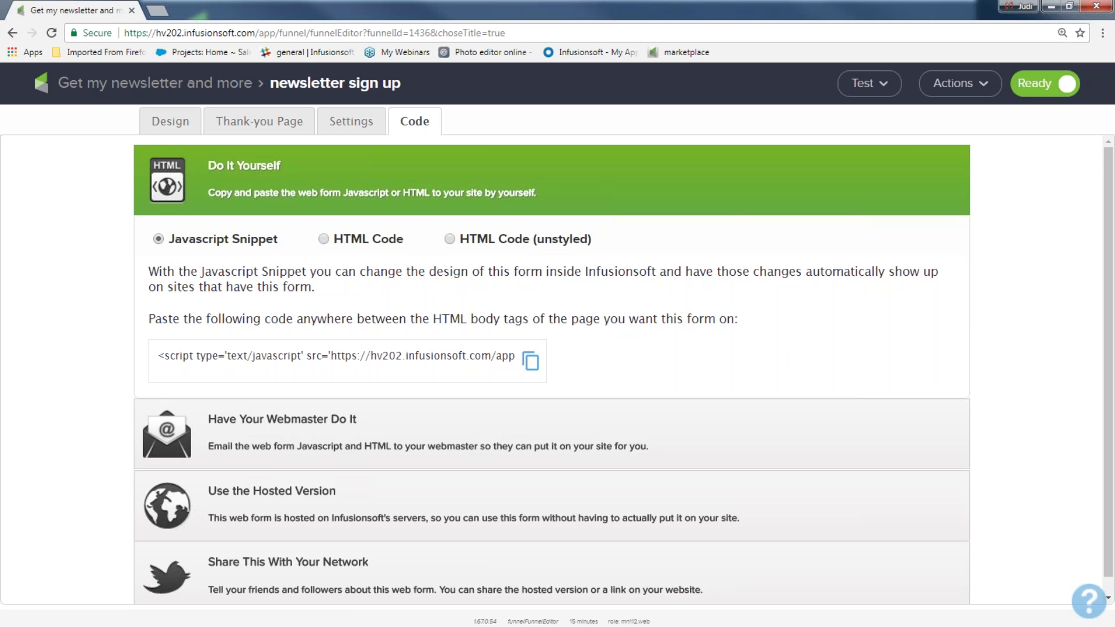
{"action": "left_click", "coordinate": [324, 240]}
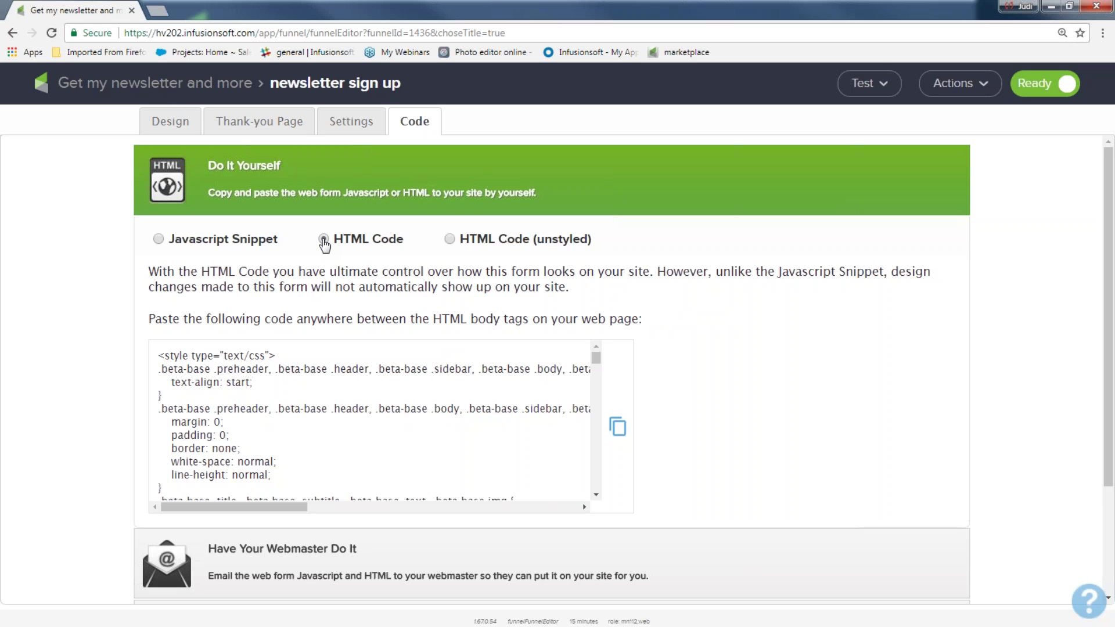
- Compare the HTML Code and Javascript Snippet versions of the embed code
{"action": "left_click_drag", "start_coordinate": [152, 358], "coordinate": [290, 508]}
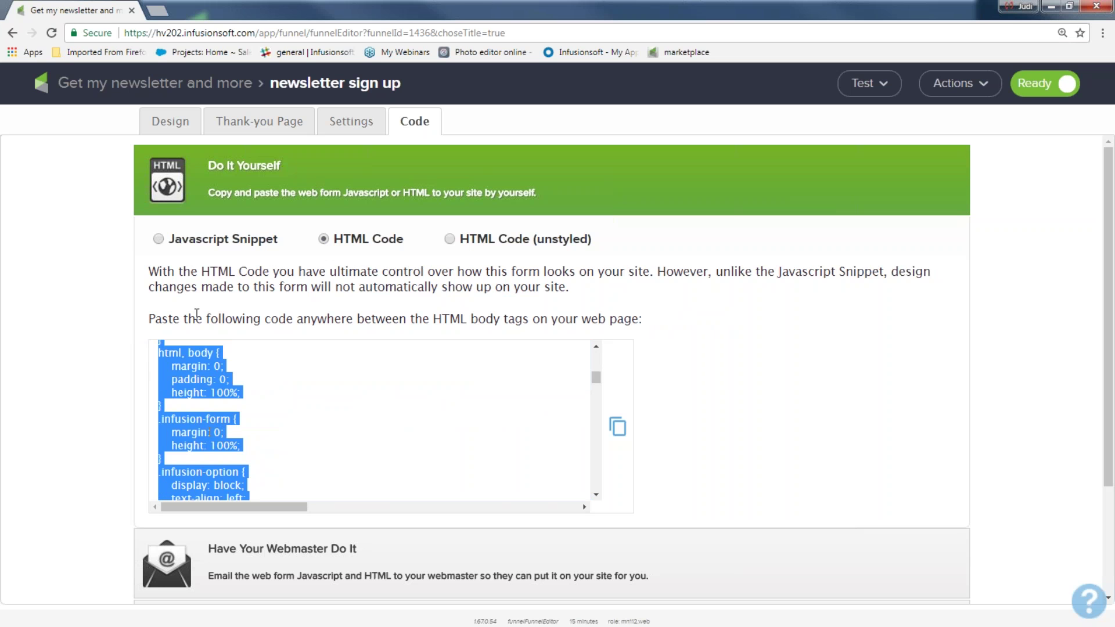
{"action": "left_click", "coordinate": [162, 243]}
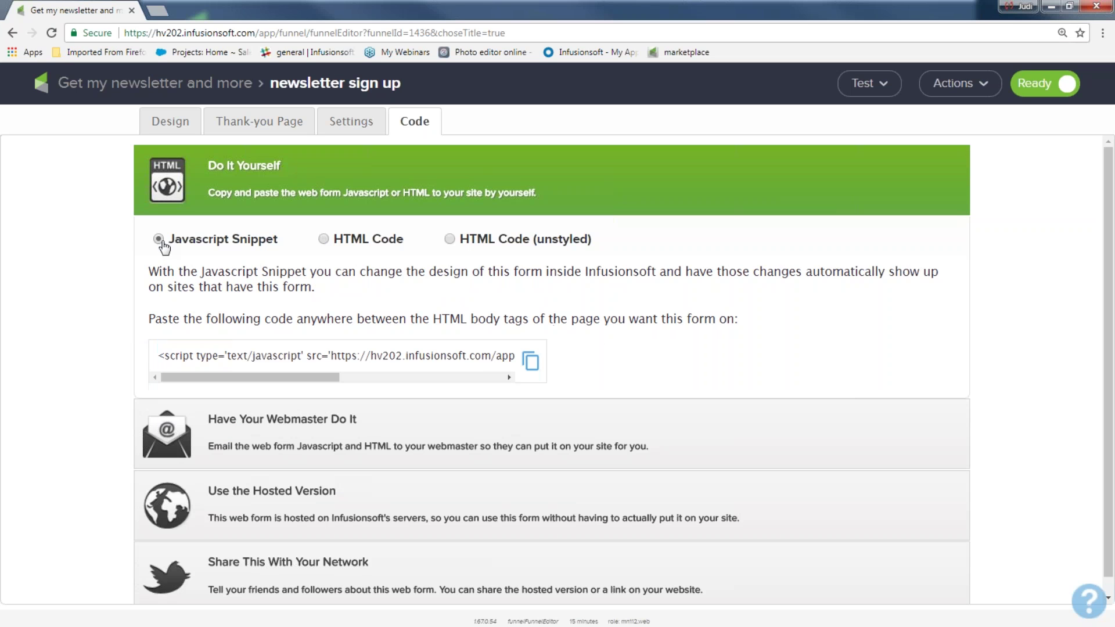
{"action": "left_click", "coordinate": [324, 244]}
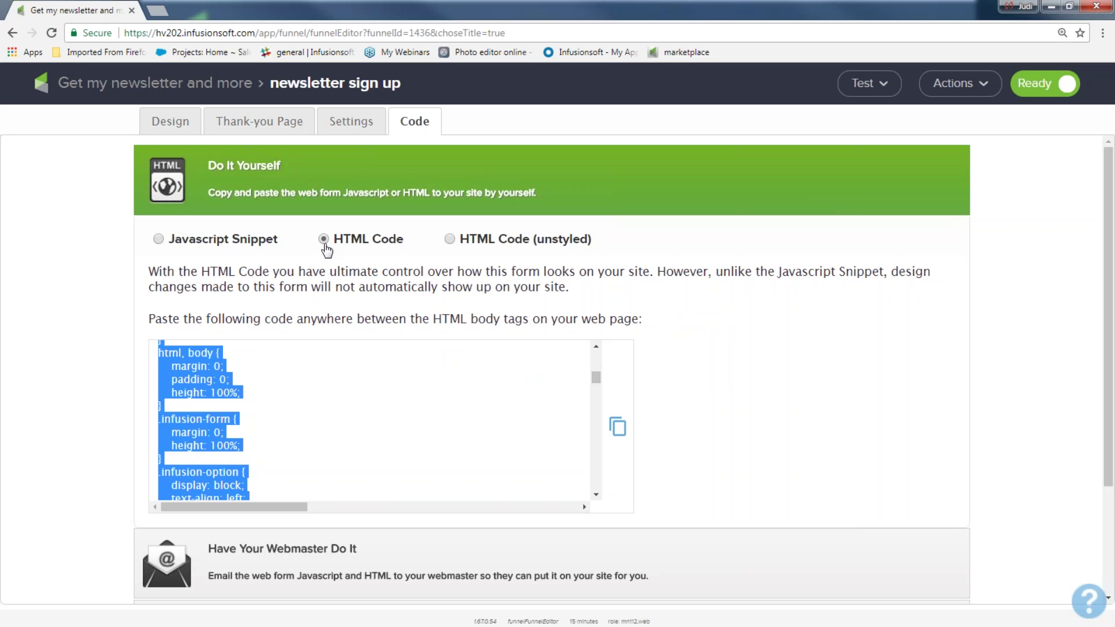
{"action": "left_click_drag", "start_coordinate": [286, 241], "coordinate": [174, 272]}
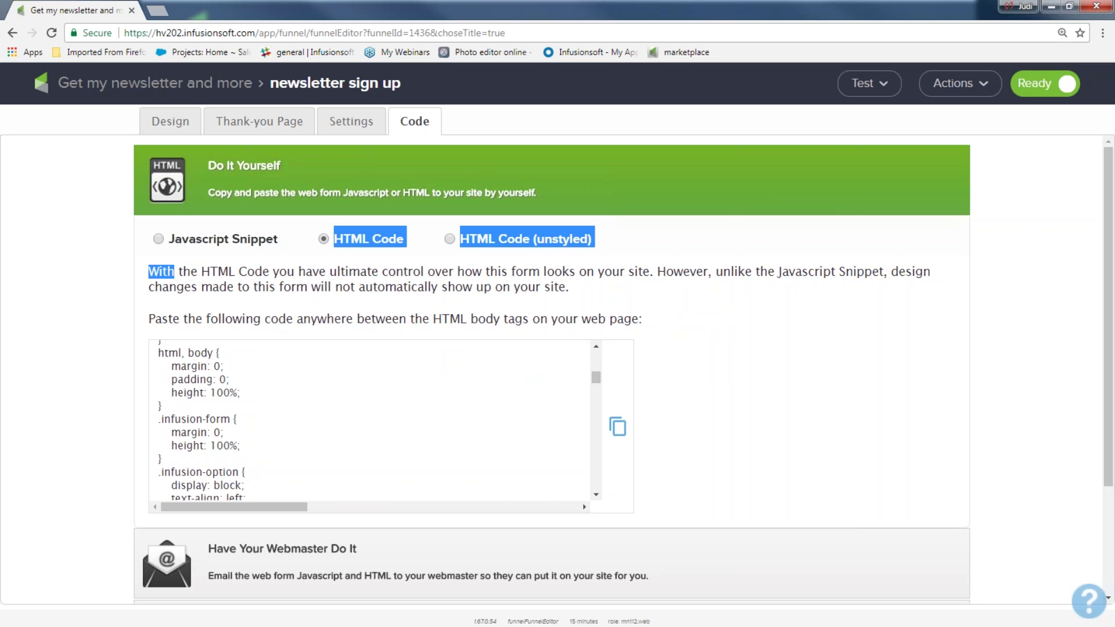
{"action": "left_click", "coordinate": [358, 250]}
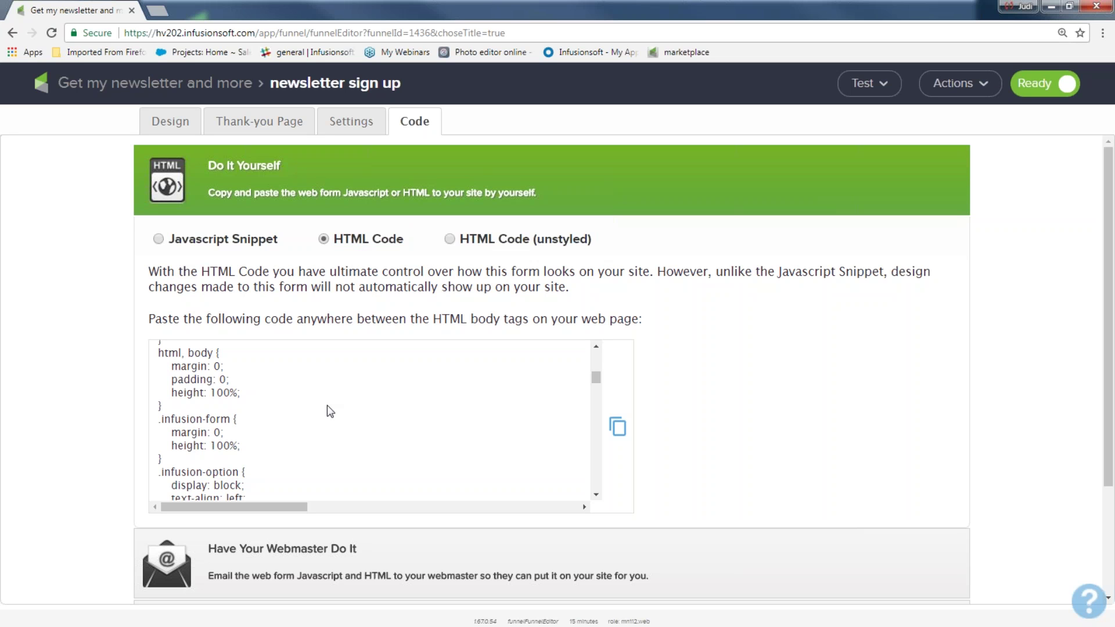
{"action": "left_click_drag", "start_coordinate": [159, 360], "coordinate": [267, 488]}
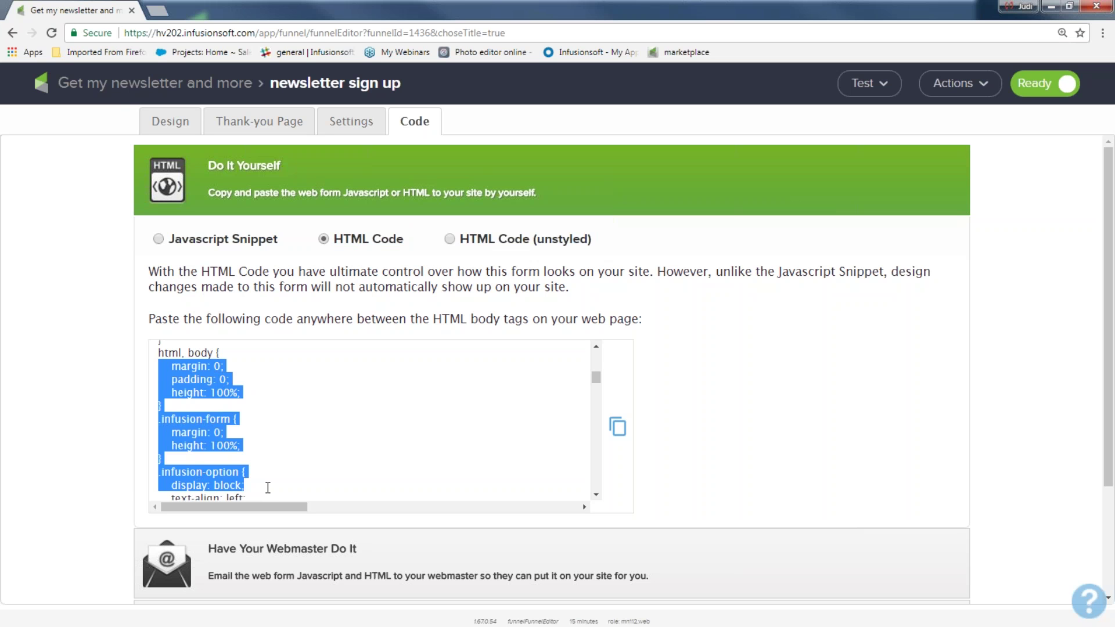
{"action": "left_click", "coordinate": [159, 240]}
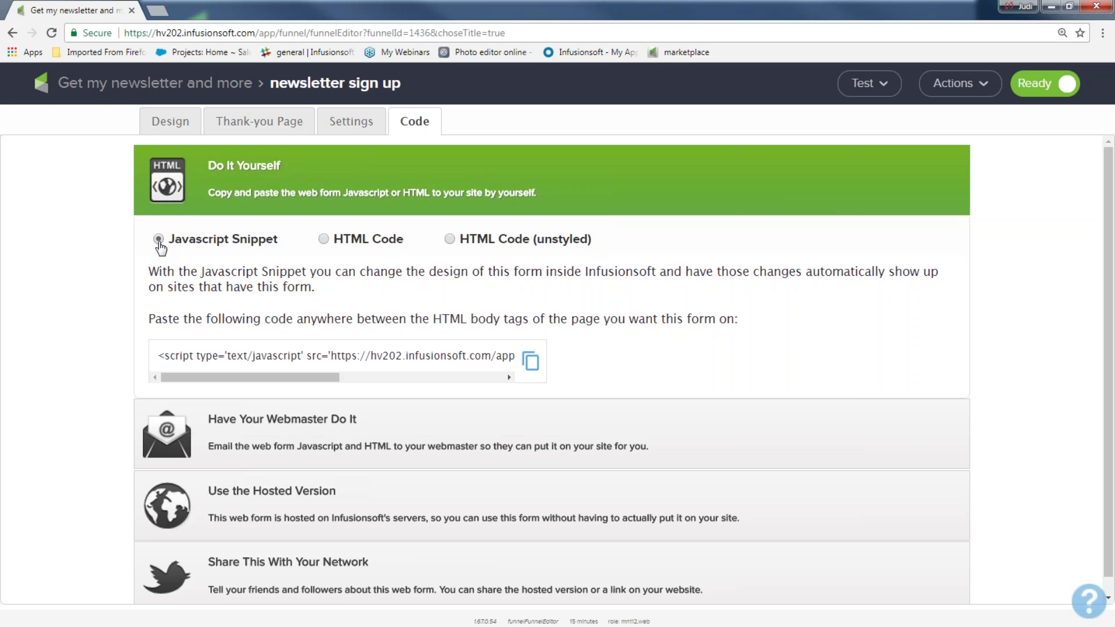
{"action": "left_click", "coordinate": [323, 239]}
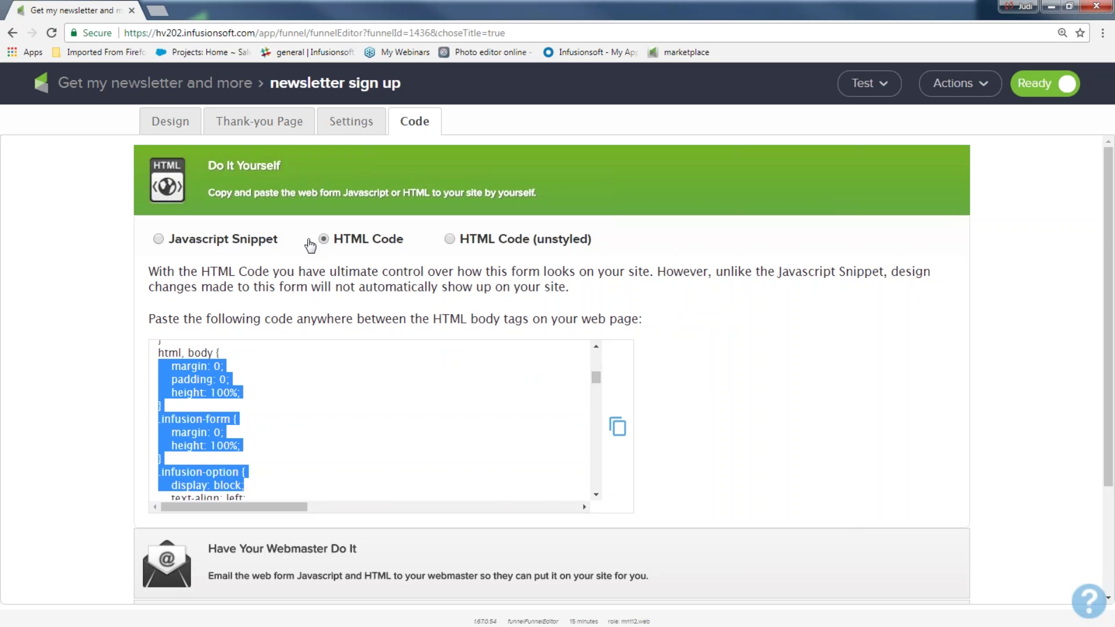
{"action": "left_click", "coordinate": [114, 339]}
- Reveal the hosted version's Web Form URL and Pretty URL ending newsletterbrsign-up4
{"action": "scroll", "coordinate": [114, 339], "scroll_direction": "down", "scroll_amount": 3}
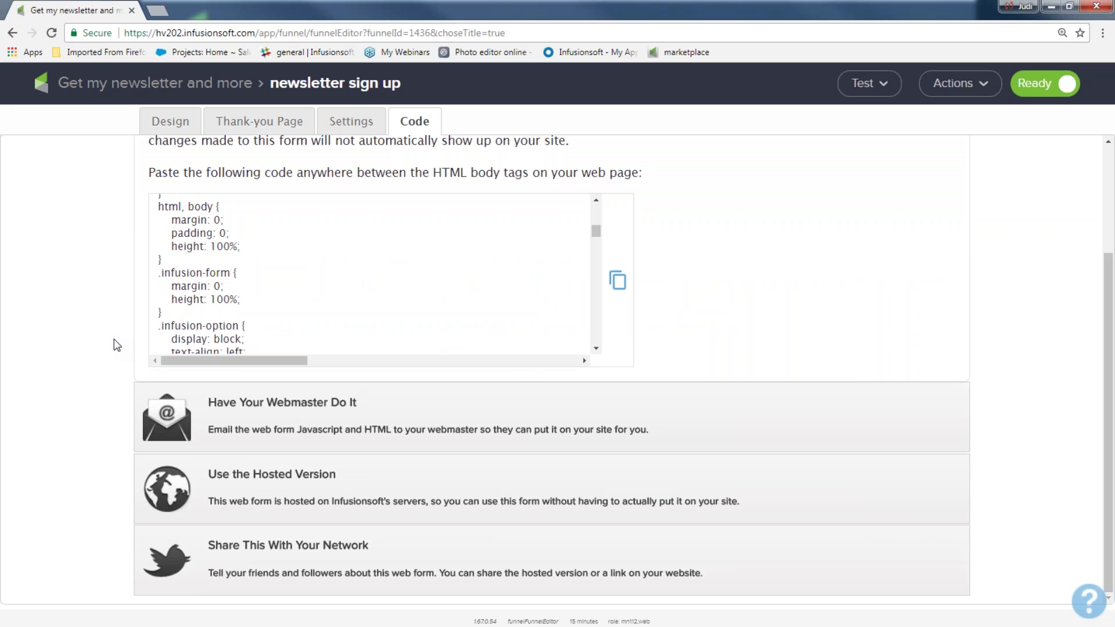
{"action": "scroll", "coordinate": [209, 235], "scroll_direction": "up", "scroll_amount": 5}
{"action": "scroll", "coordinate": [209, 235], "scroll_direction": "up", "scroll_amount": 3}
{"action": "scroll", "coordinate": [171, 225], "scroll_direction": "up", "scroll_amount": 3}
{"action": "left_click", "coordinate": [159, 239]}
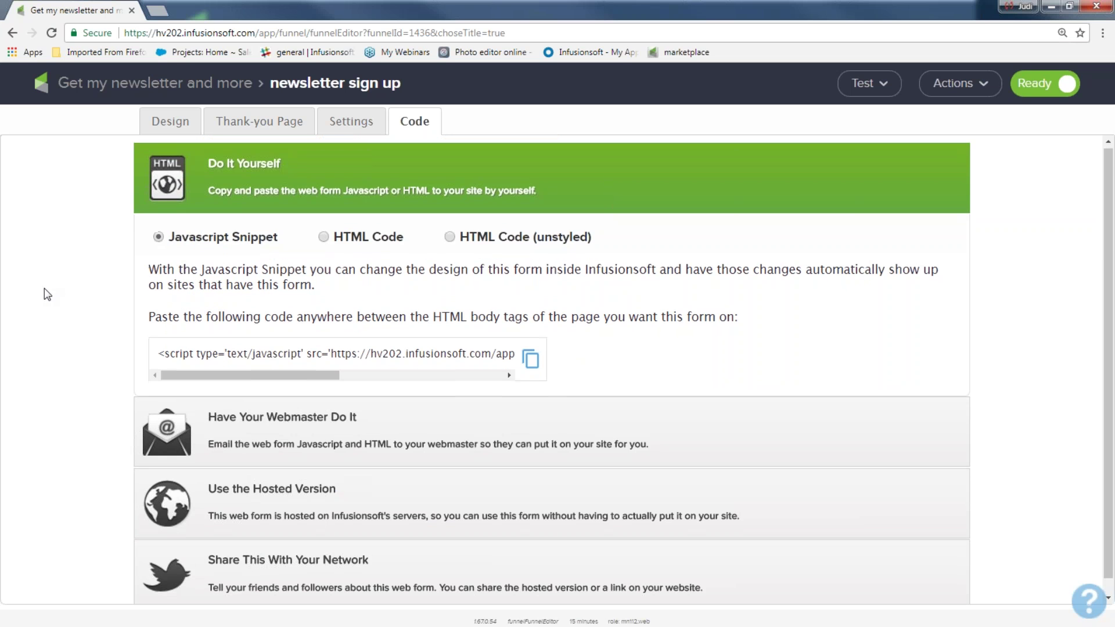
{"action": "left_click", "coordinate": [256, 473]}
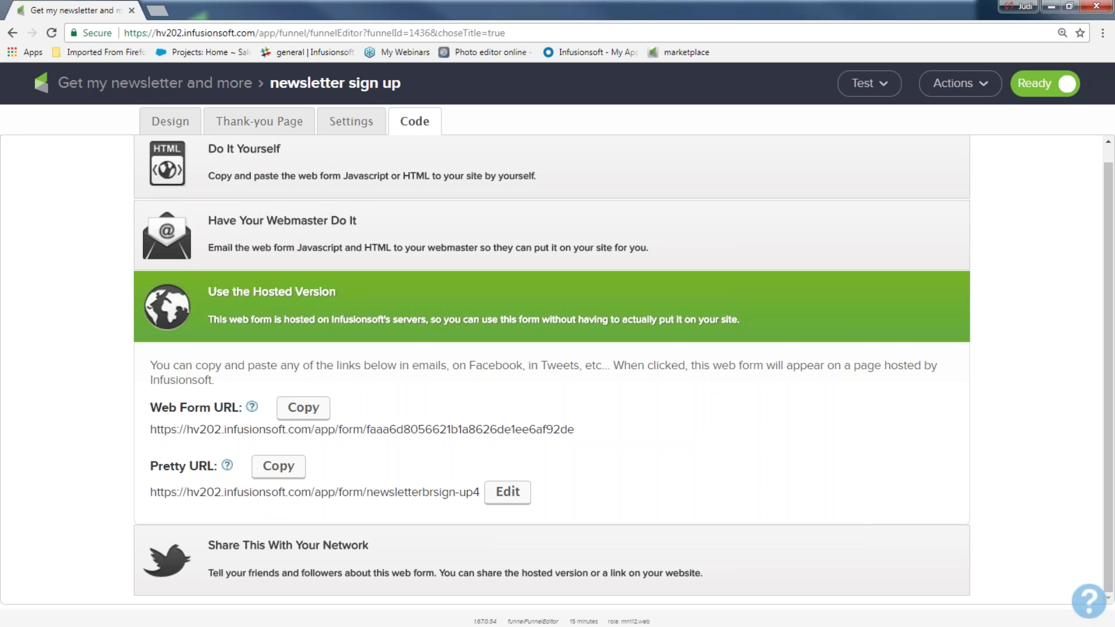
- Change the pretty URL to 'hey get my newsletter', saved as hey-get-my-newsletter1
{"action": "left_click_drag", "start_coordinate": [150, 409], "coordinate": [506, 491]}
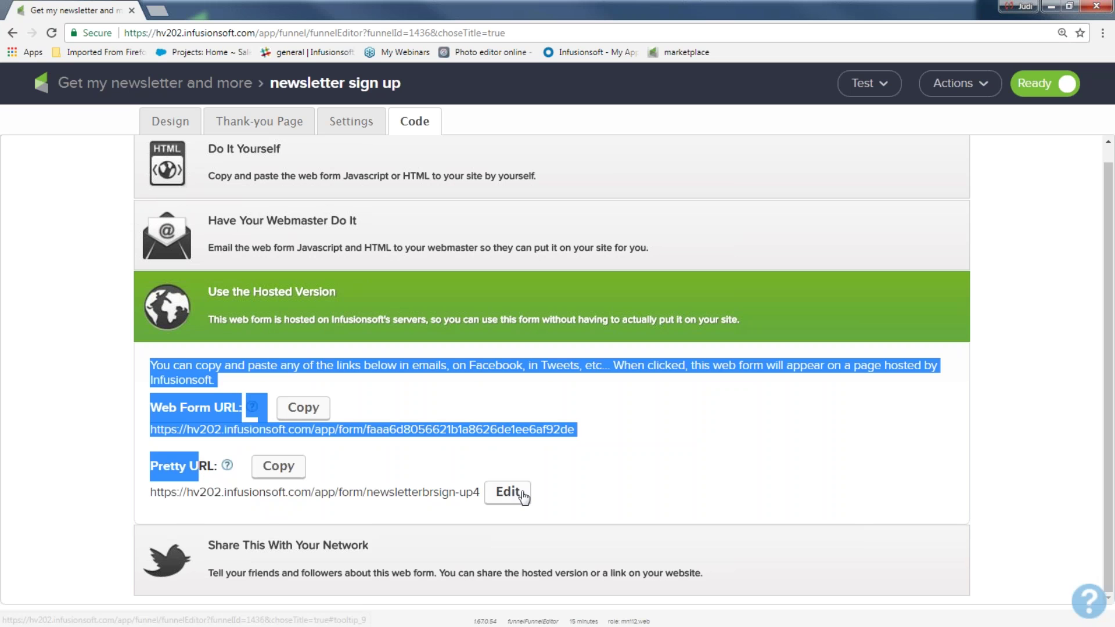
{"action": "left_click", "coordinate": [506, 491]}
{"action": "type", "text": "heygetm"}
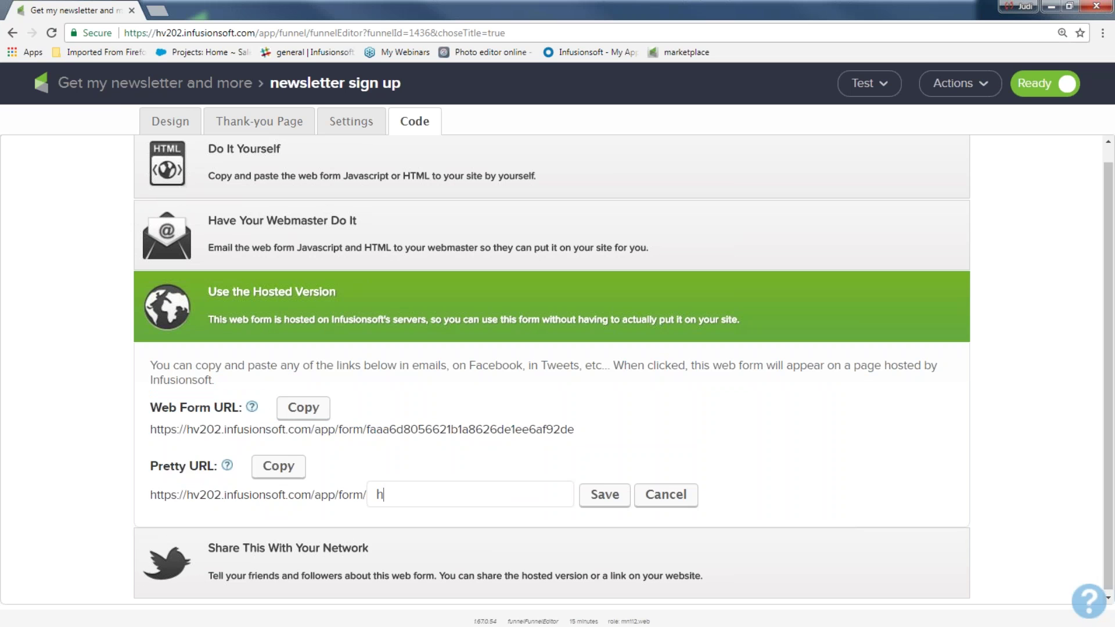
{"action": "key", "text": "BackSpace"}
{"action": "key", "text": "BackSpace"}
{"action": "key", "text": "BackSpace"}
{"action": "key", "text": "BackSpace"}
{"action": "type", "text": "get my newsletter"}
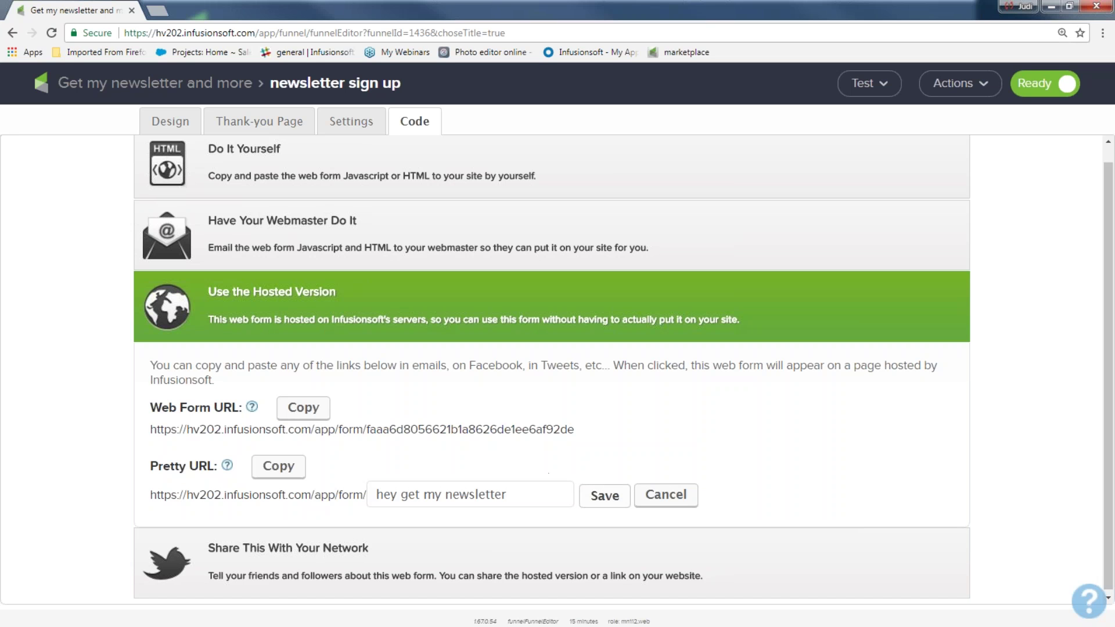
{"action": "left_click", "coordinate": [601, 495]}
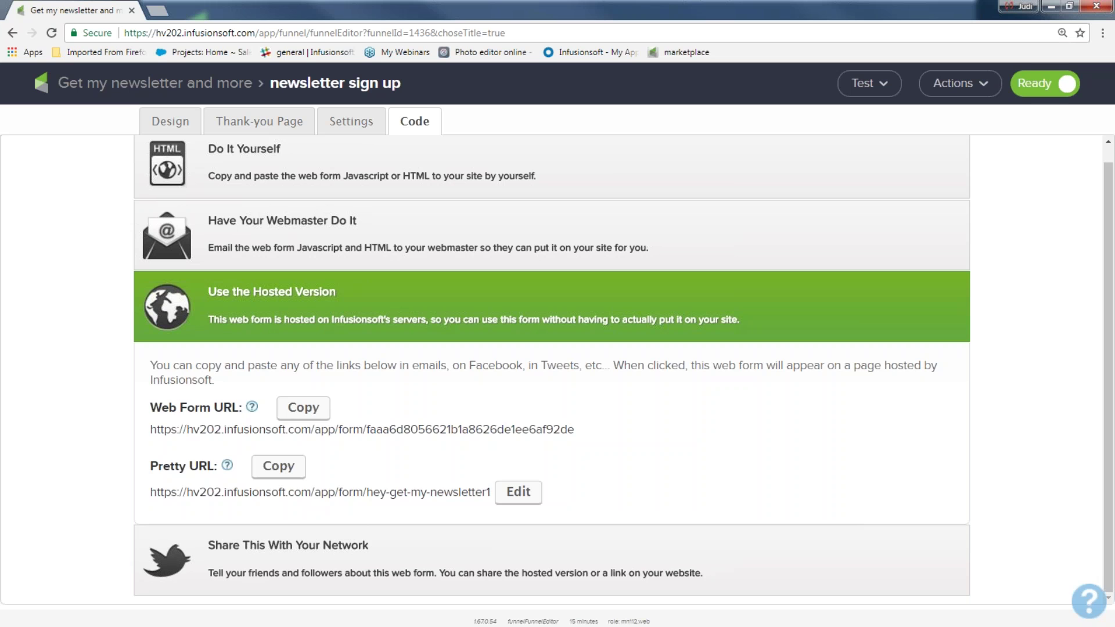
{"action": "left_click_drag", "start_coordinate": [150, 365], "coordinate": [351, 509]}
{"action": "left_click", "coordinate": [361, 467]}
- Untick Twitter among the sharing networks, recheck the hosted URLs, and return to sharing options
{"action": "left_click", "coordinate": [332, 552]}
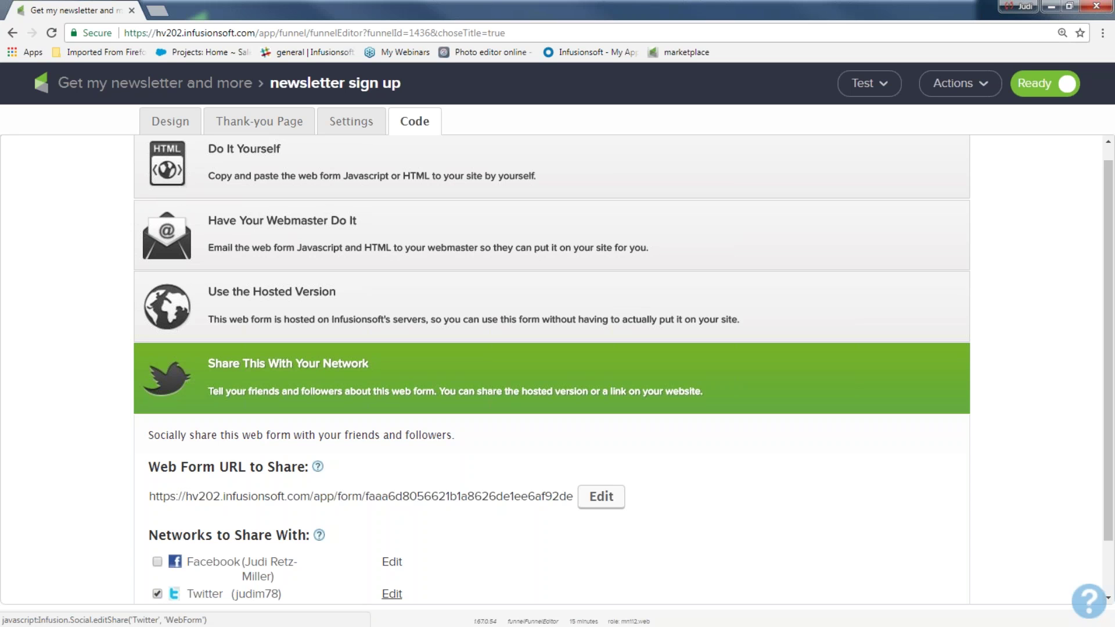
{"action": "left_click", "coordinate": [157, 593]}
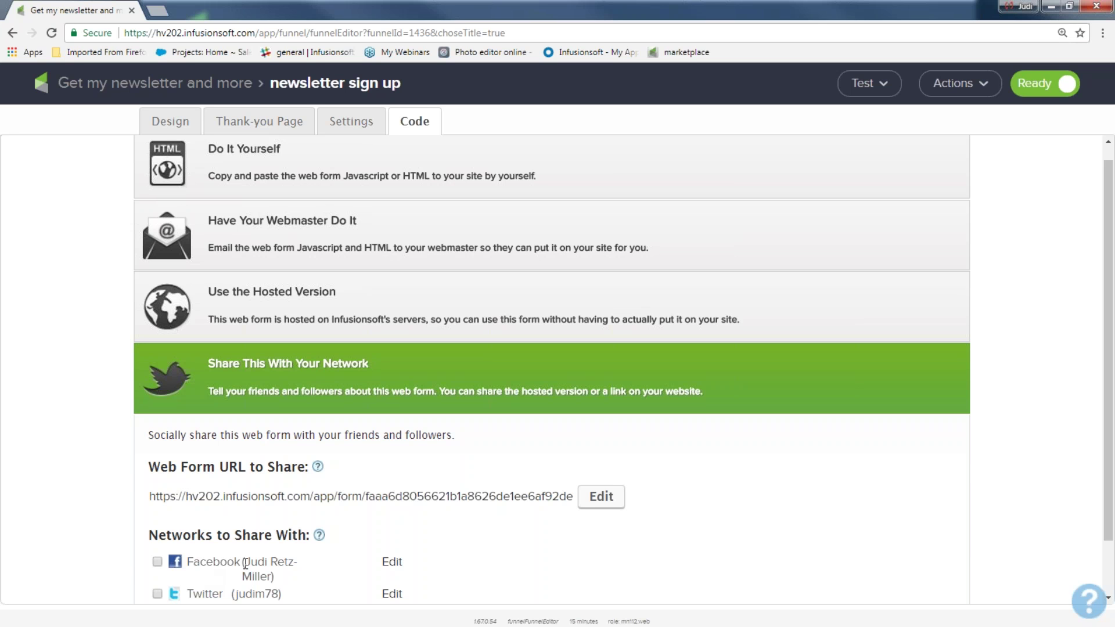
{"action": "left_click_drag", "start_coordinate": [197, 564], "coordinate": [246, 562]}
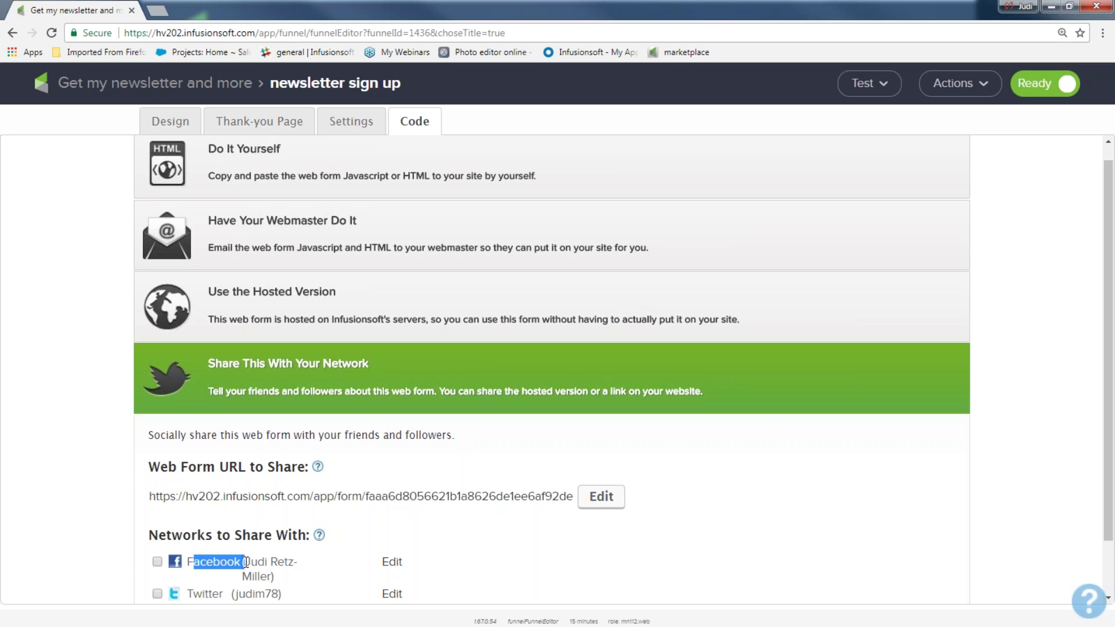
{"action": "left_click", "coordinate": [237, 304]}
{"action": "left_click_drag", "start_coordinate": [147, 505], "coordinate": [685, 481]}
{"action": "left_click", "coordinate": [685, 481]}
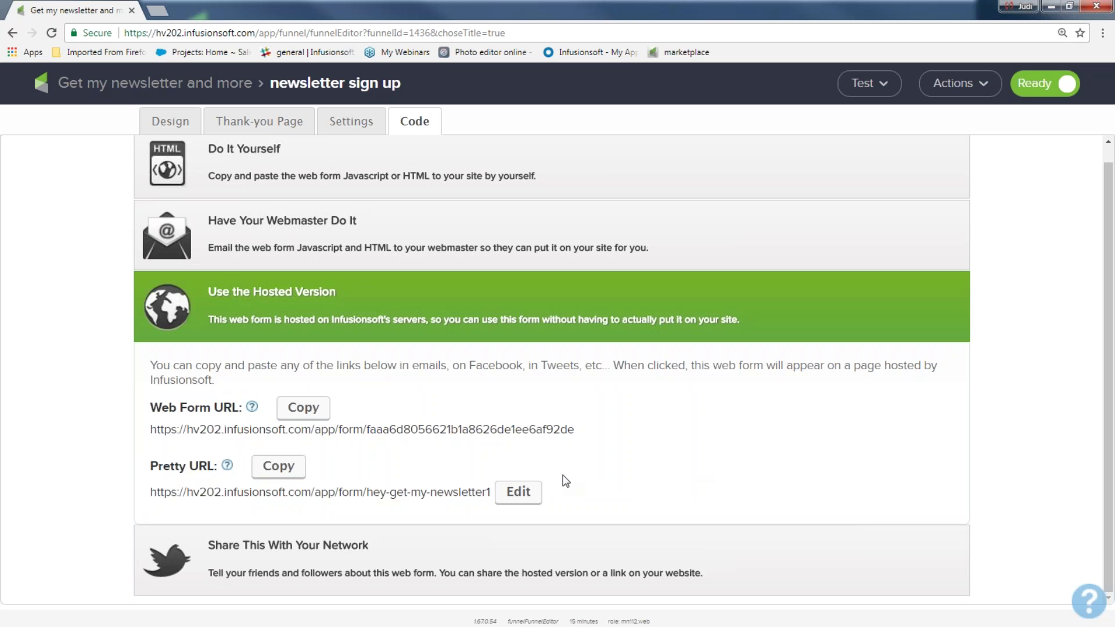
{"action": "left_click", "coordinate": [252, 544]}
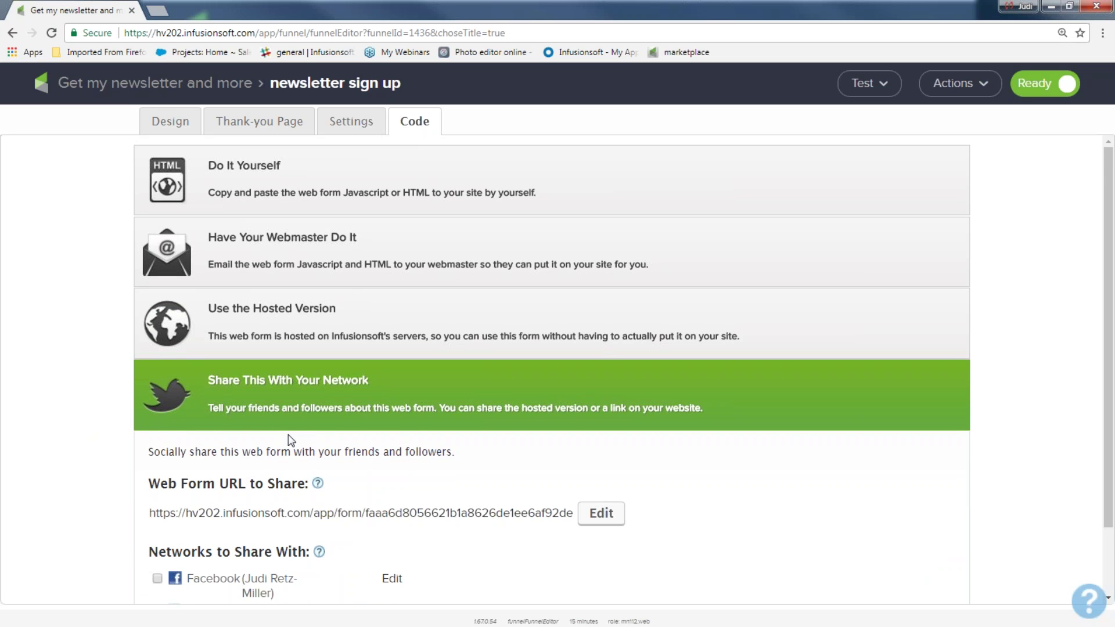
- Return to the 'Get my newsletter and more' canvas and open the 'welcome and more fun stuff' sequence
{"action": "left_click", "coordinate": [177, 86]}
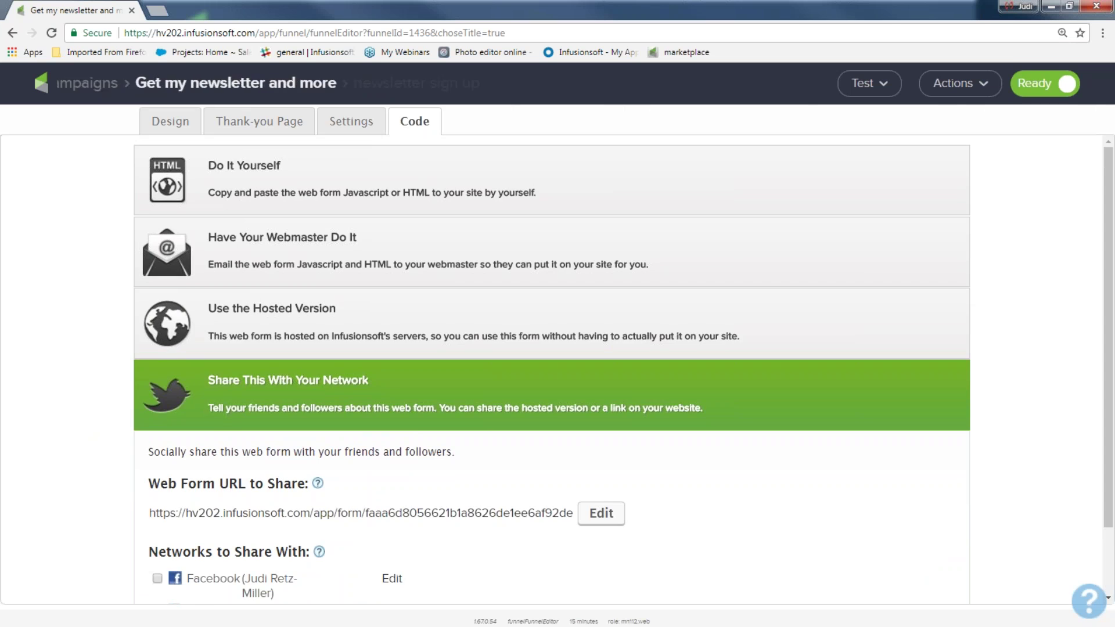
{"action": "left_click_drag", "start_coordinate": [282, 233], "coordinate": [397, 397]}
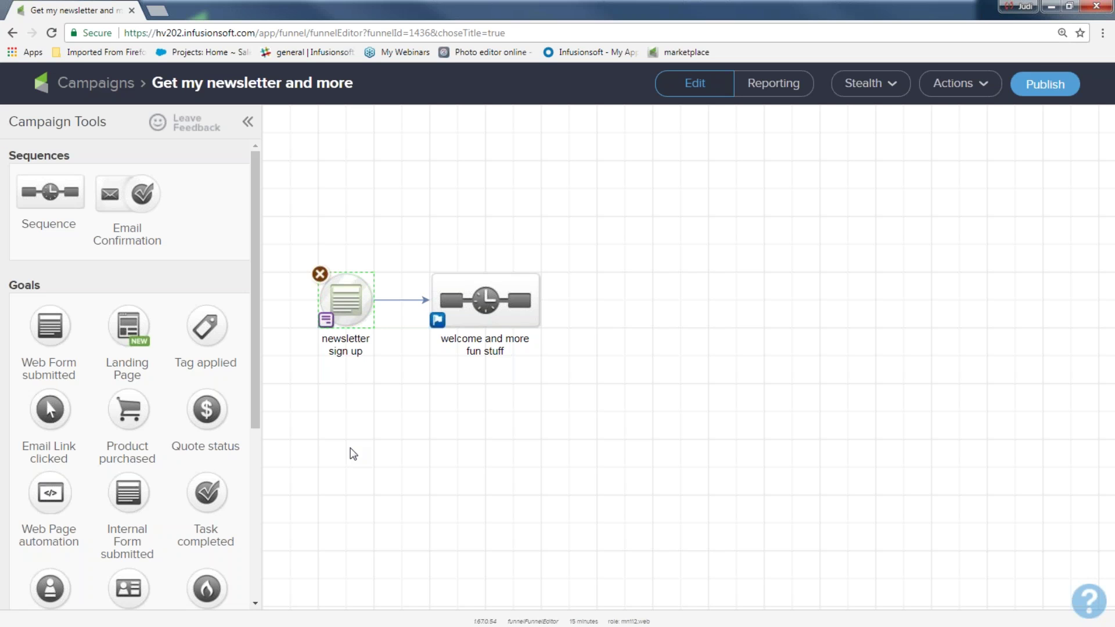
{"action": "left_click_drag", "start_coordinate": [280, 212], "coordinate": [371, 390]}
{"action": "left_click_drag", "start_coordinate": [405, 227], "coordinate": [569, 383]}
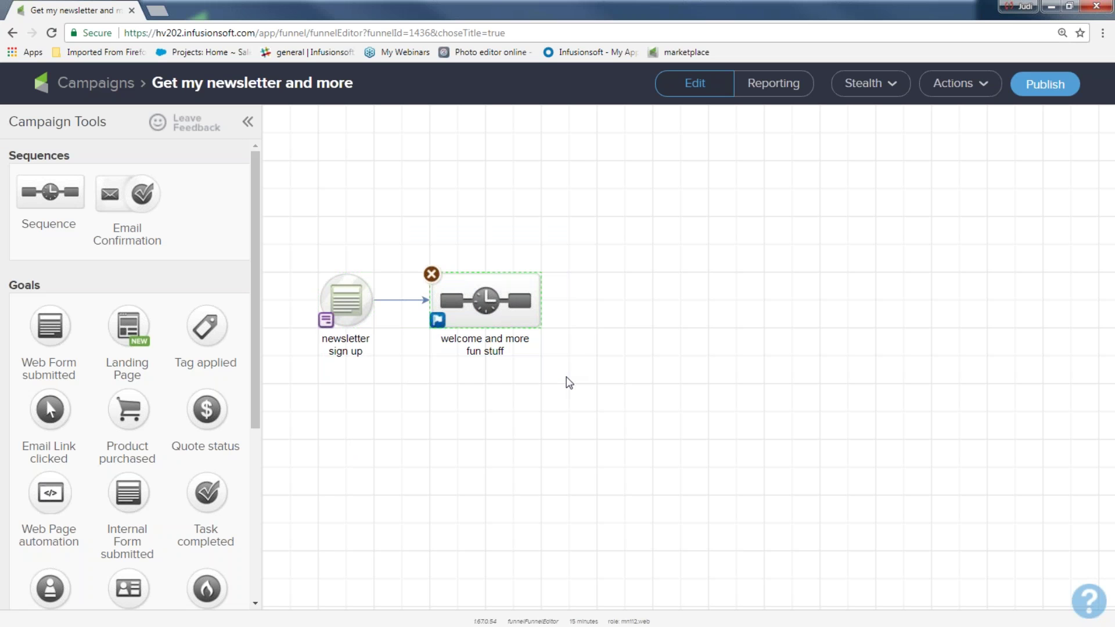
{"action": "double_click", "coordinate": [486, 299]}
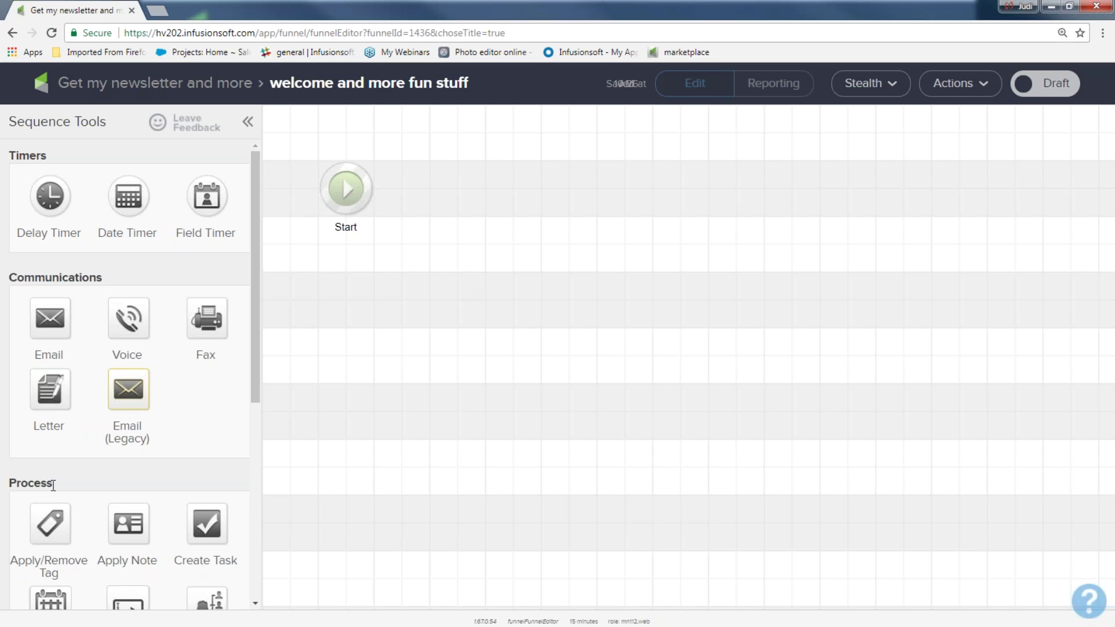
- Drop a tag step after Start that applies a new 'July Newsletter sign up' tag with no category
{"action": "left_click_drag", "start_coordinate": [53, 485], "coordinate": [7, 485]}
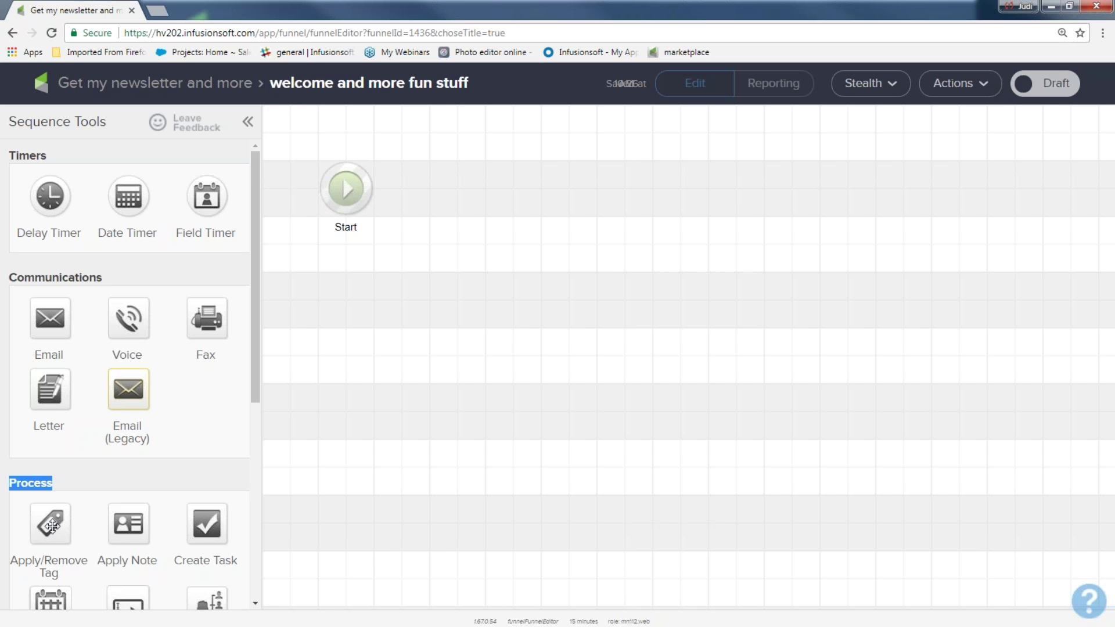
{"action": "left_click_drag", "start_coordinate": [52, 525], "coordinate": [443, 192]}
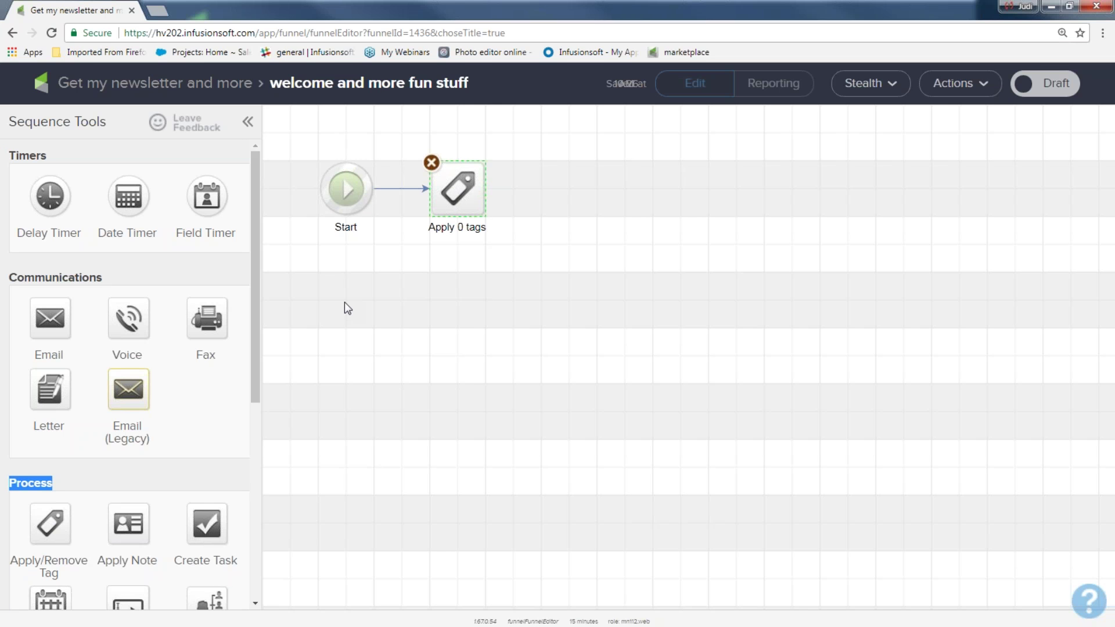
{"action": "double_click", "coordinate": [451, 179]}
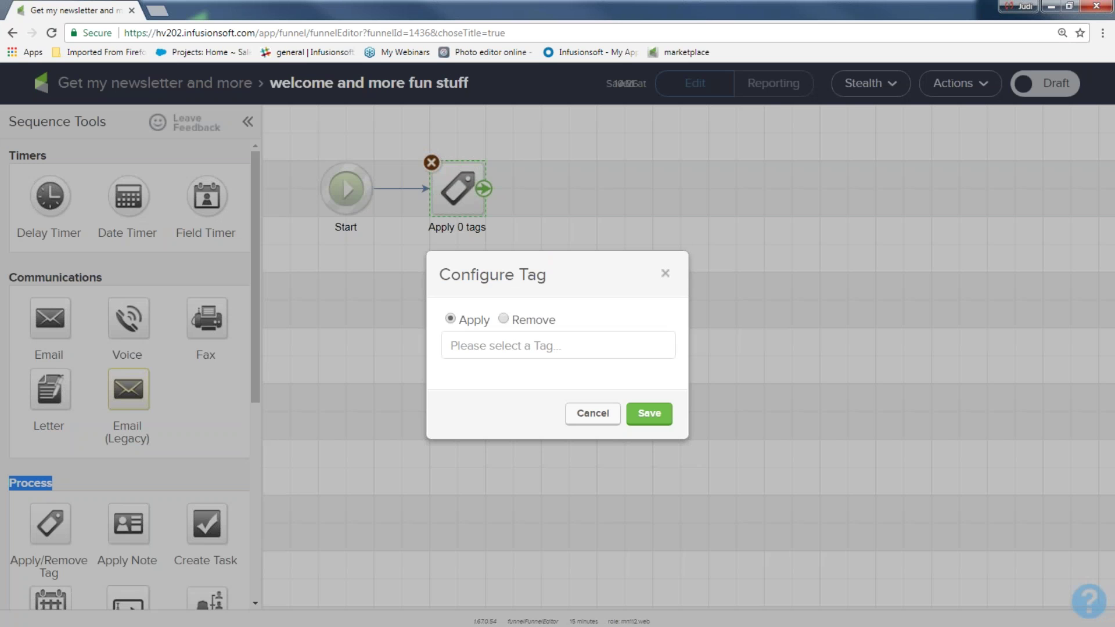
{"action": "left_click", "coordinate": [498, 344]}
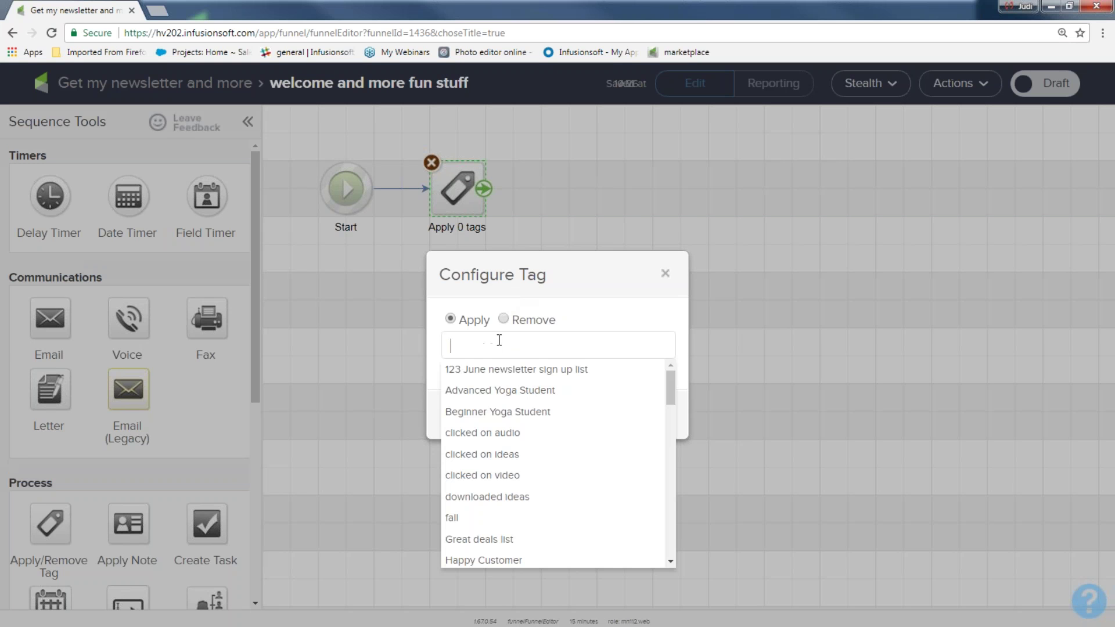
{"action": "type", "text": "New"}
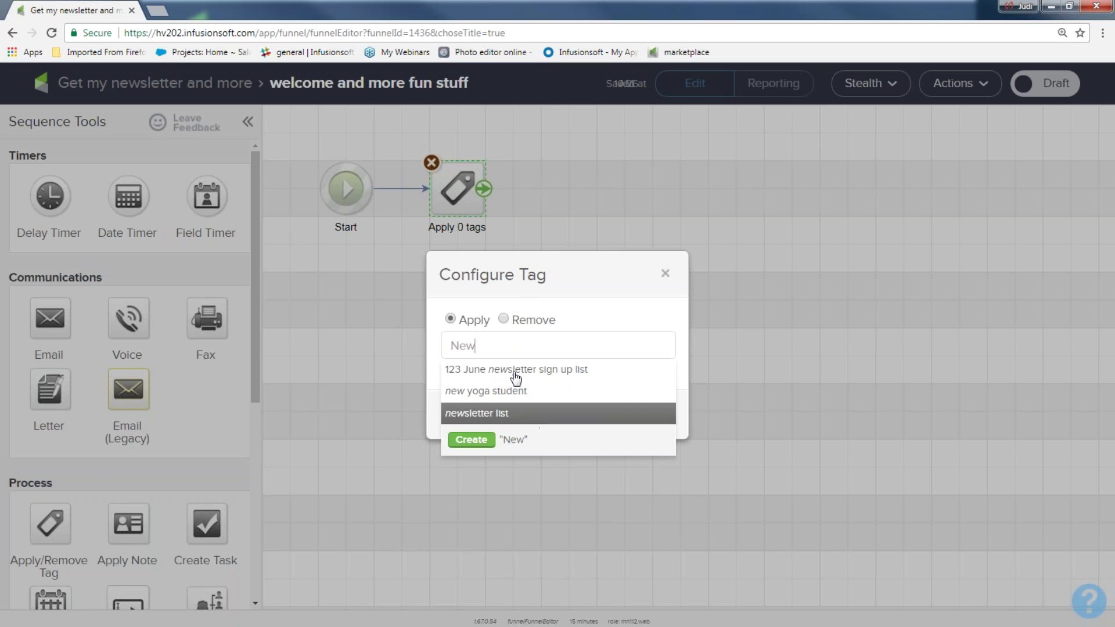
{"action": "type", "text": "sl"}
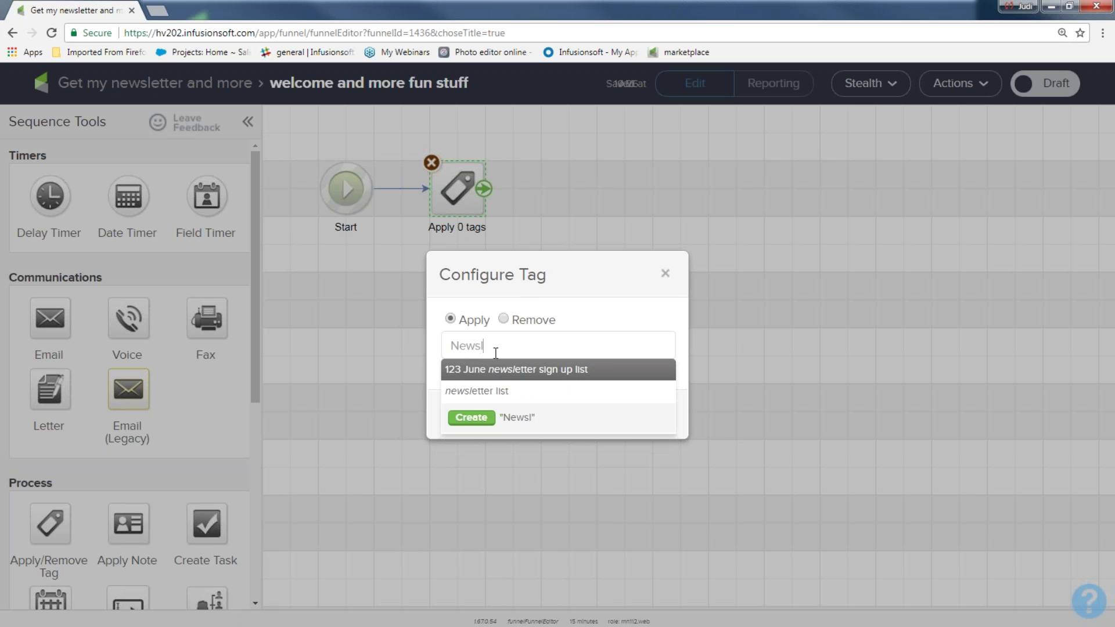
{"action": "type", "text": "etter sig"}
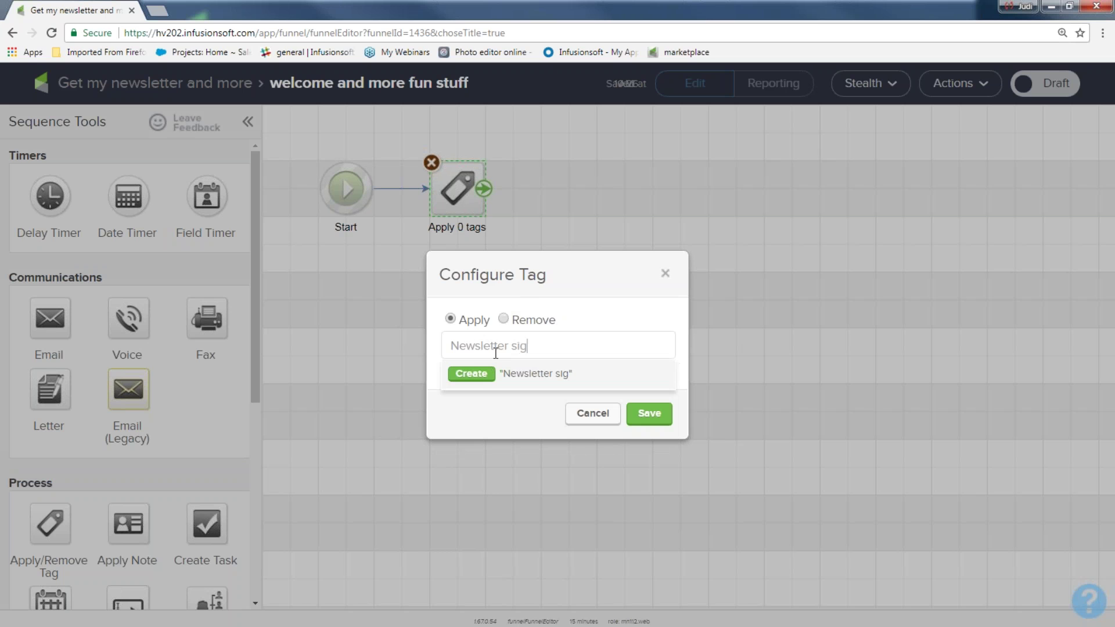
{"action": "type", "text": "n up"}
{"action": "left_click", "coordinate": [452, 348]}
{"action": "type", "text": "July"}
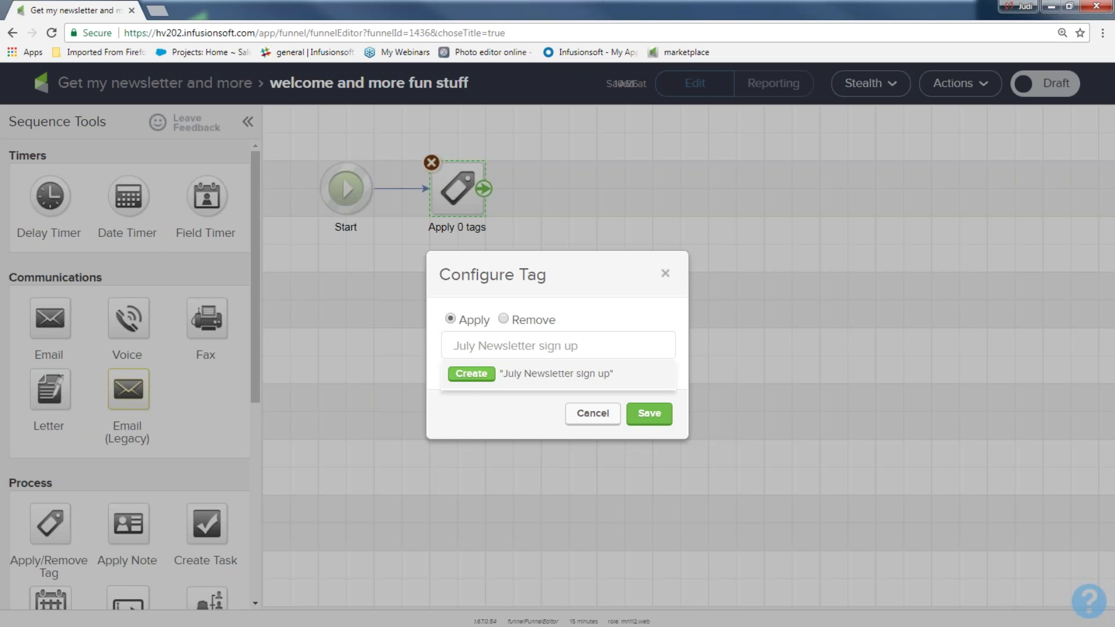
{"action": "left_click", "coordinate": [472, 375]}
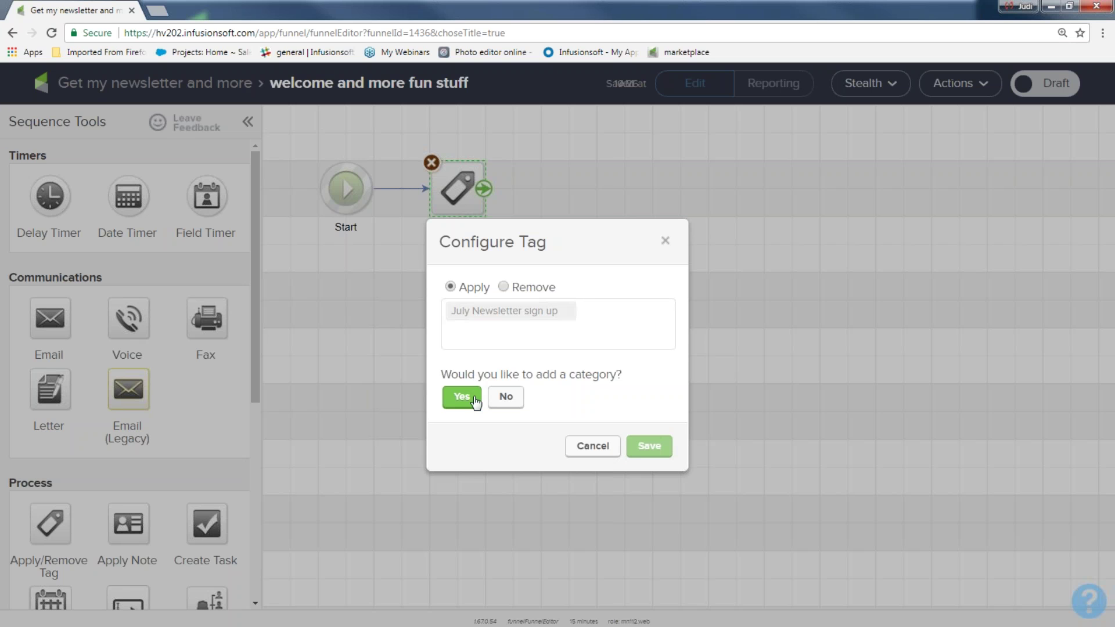
{"action": "left_click", "coordinate": [506, 397]}
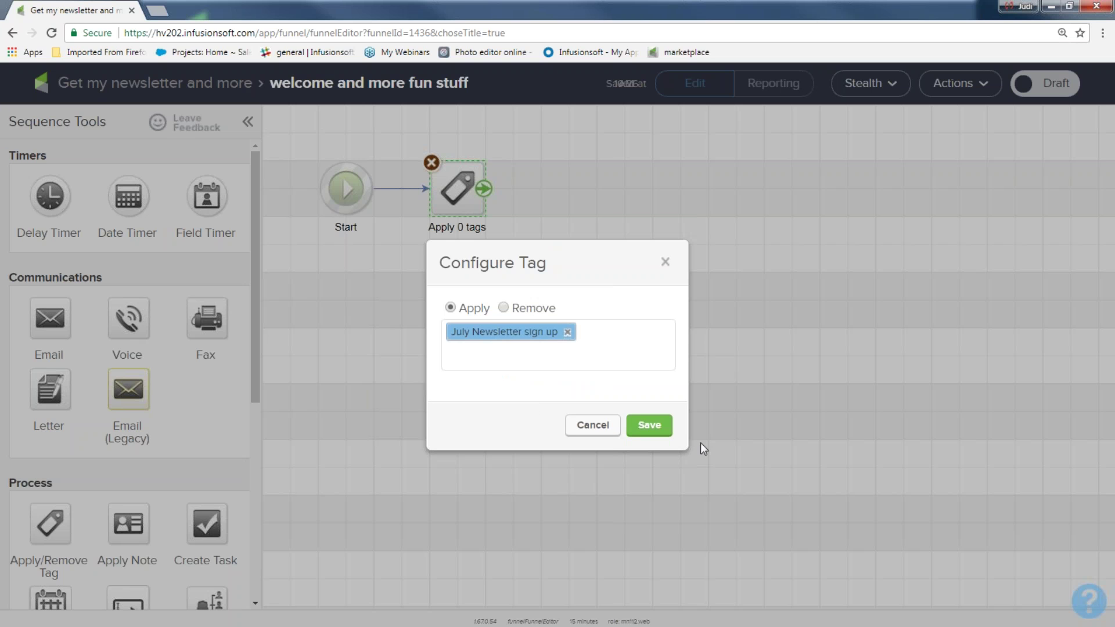
{"action": "left_click", "coordinate": [649, 425]}
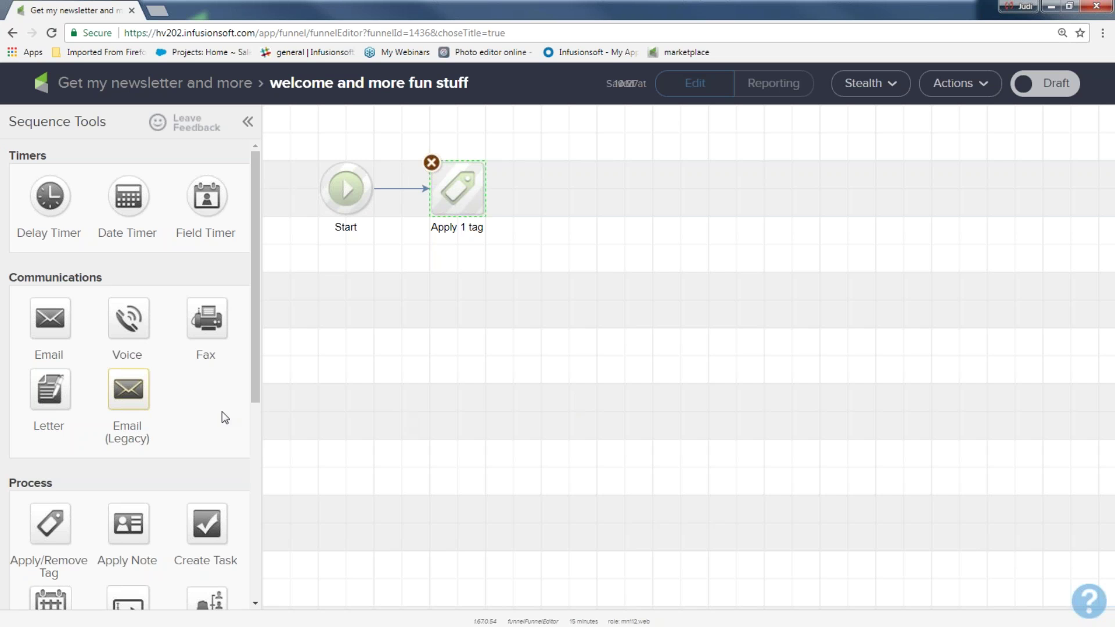
- Add an email step linked from the tag step and name it 'welcome and more'
{"action": "left_click_drag", "start_coordinate": [60, 316], "coordinate": [553, 182]}
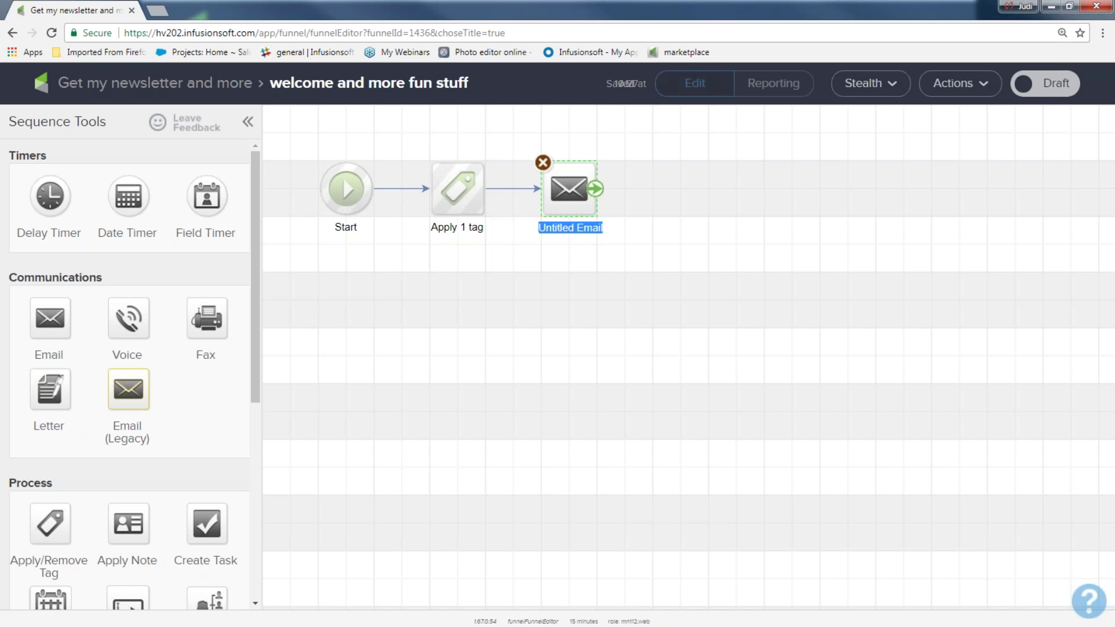
{"action": "left_click", "coordinate": [504, 187]}
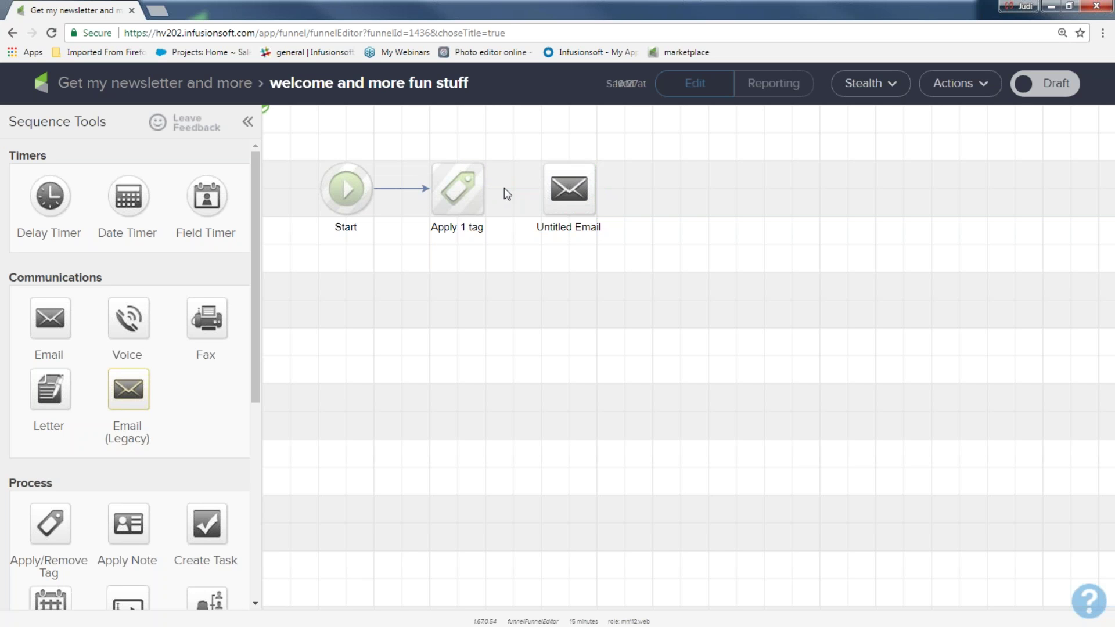
{"action": "mouse_move", "coordinate": [456, 181]}
{"action": "left_click_drag", "start_coordinate": [483, 189], "coordinate": [567, 190]}
{"action": "left_click", "coordinate": [569, 227]}
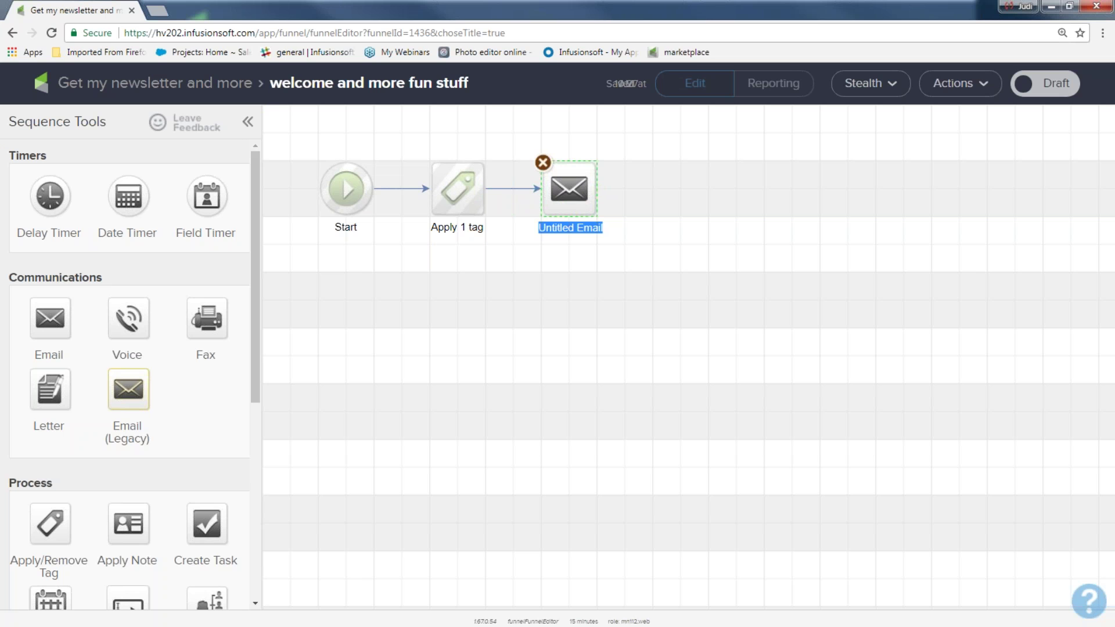
{"action": "type", "text": "we"}
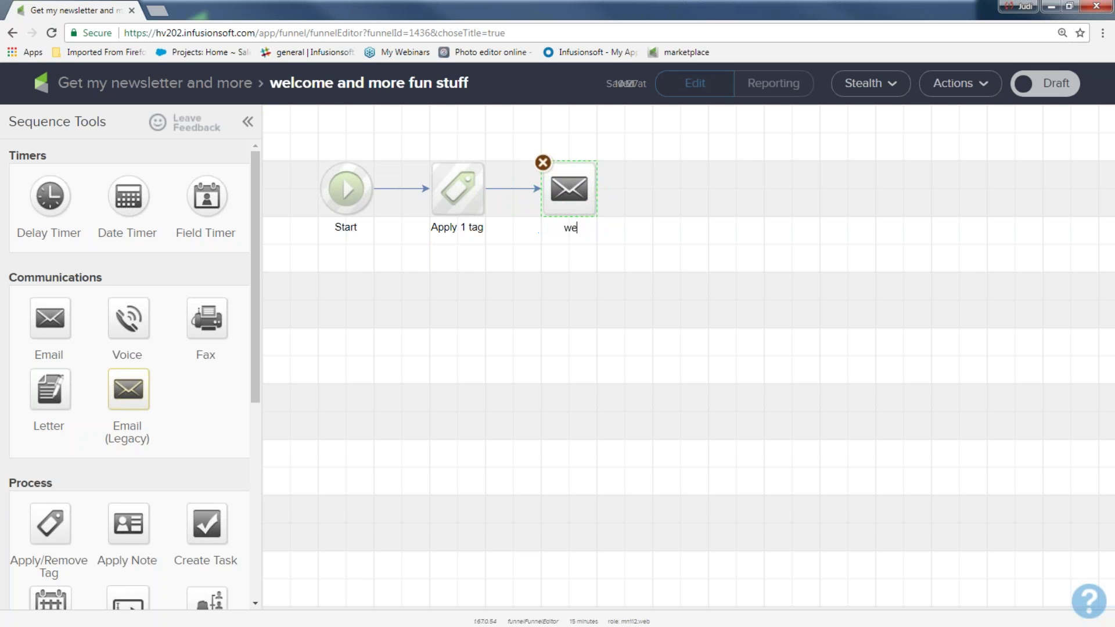
{"action": "type", "text": "lcome and more"}
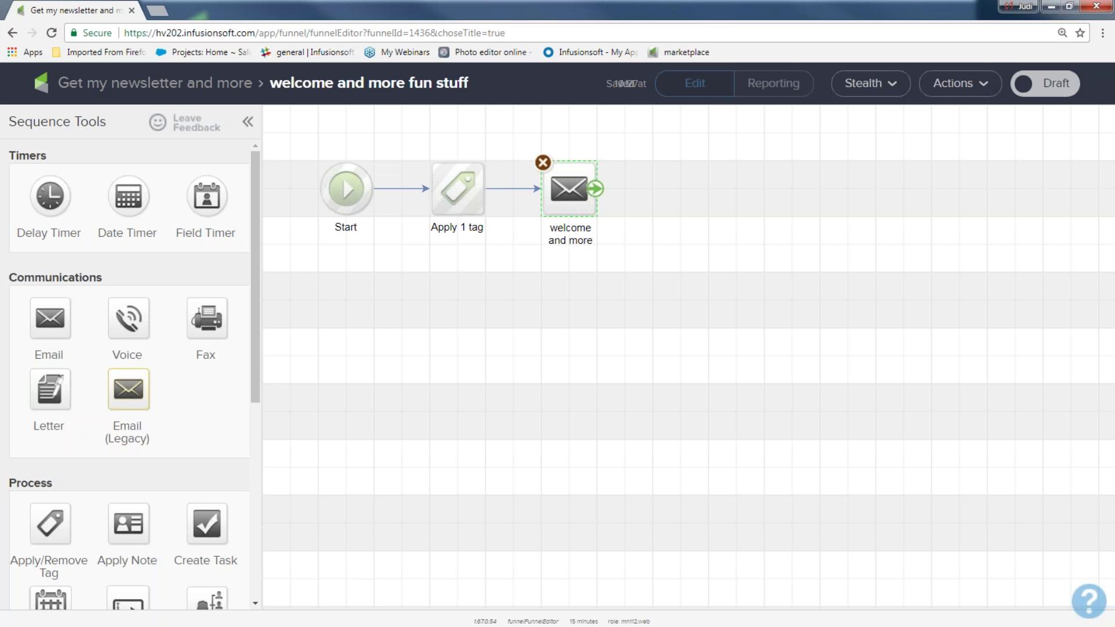
- Build the welcome and more email from the instant marketing ideas template and mark it Ready
{"action": "double_click", "coordinate": [571, 188]}
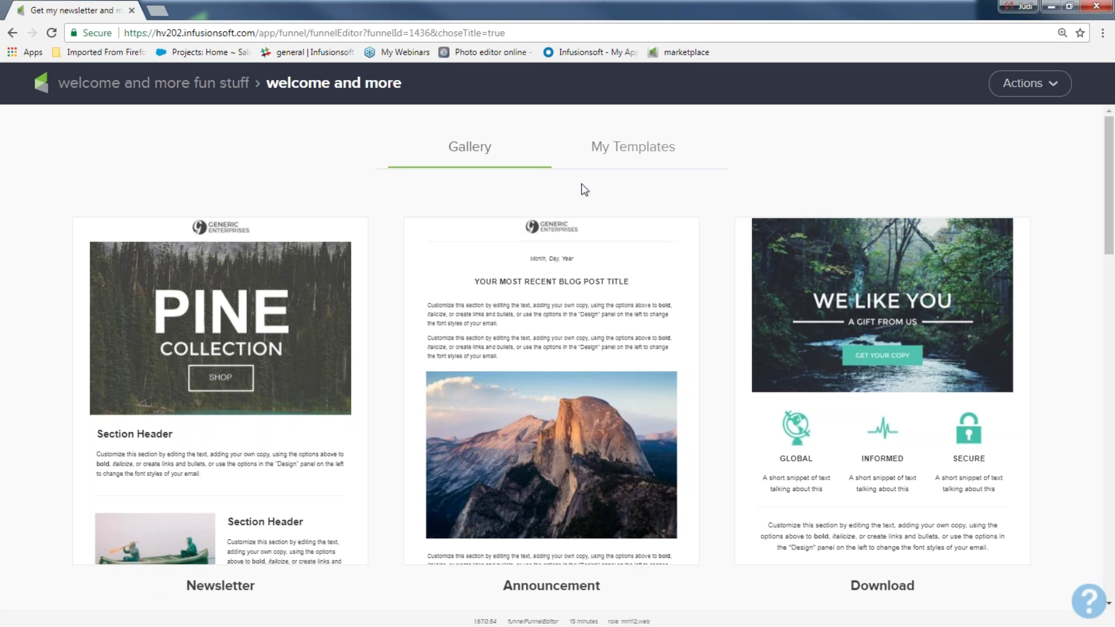
{"action": "left_click", "coordinate": [628, 150]}
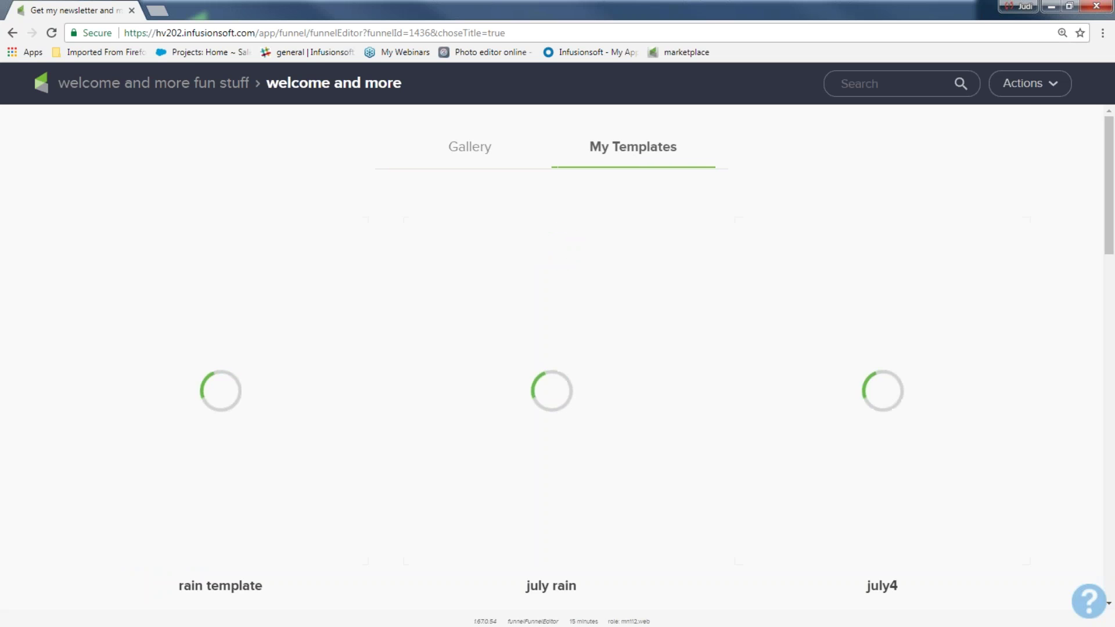
{"action": "scroll", "coordinate": [727, 459], "scroll_direction": "down", "scroll_amount": 1}
{"action": "scroll", "coordinate": [634, 447], "scroll_direction": "down", "scroll_amount": 20}
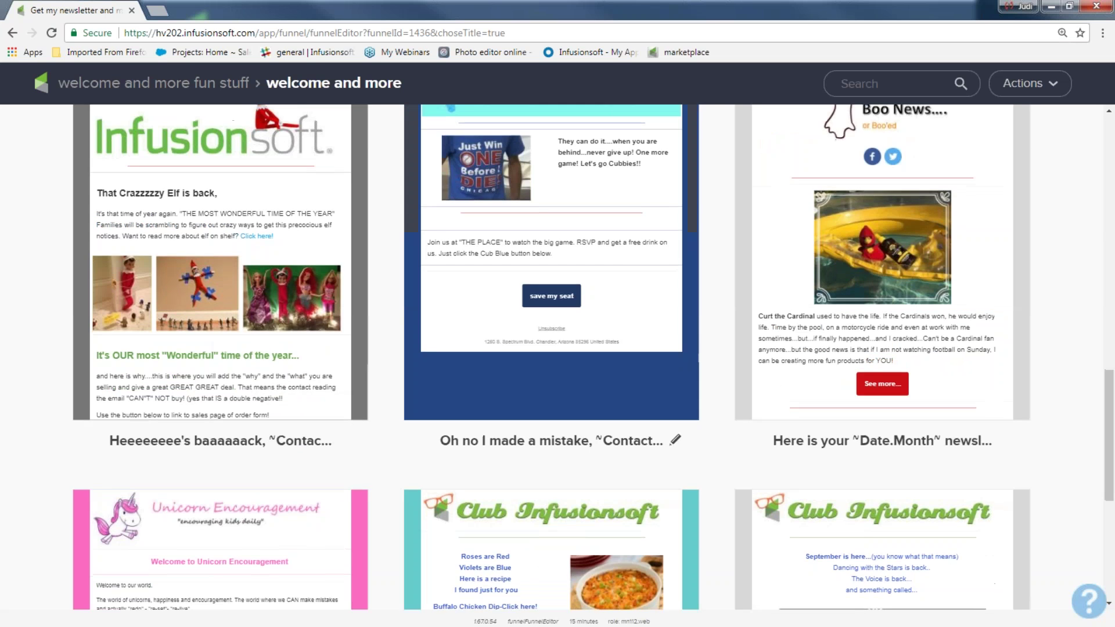
{"action": "scroll", "coordinate": [220, 221], "scroll_direction": "up", "scroll_amount": 6}
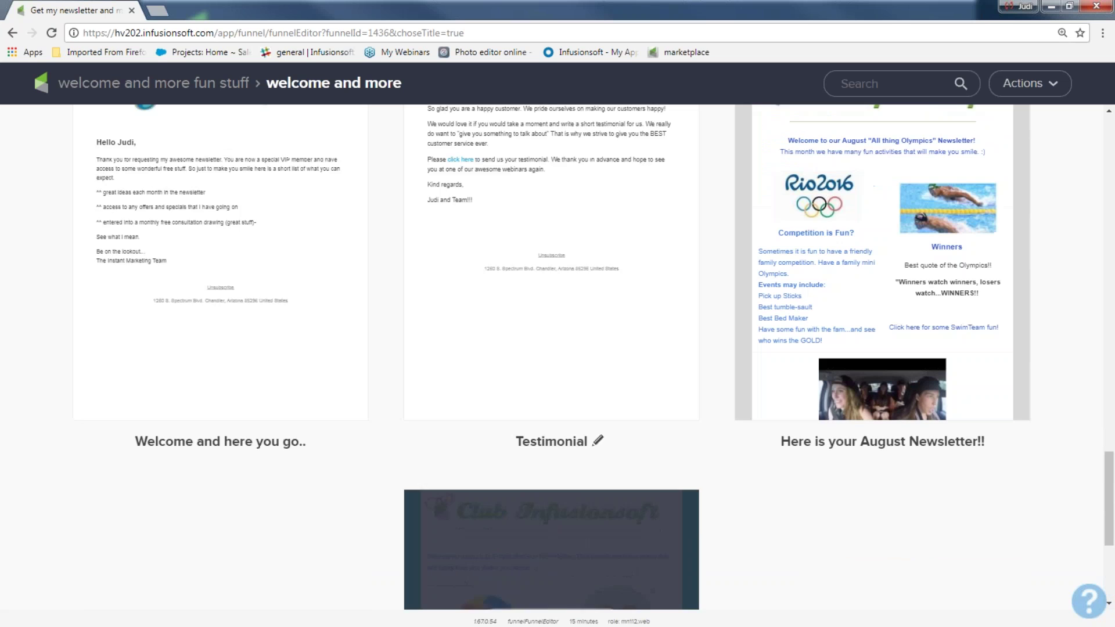
{"action": "scroll", "coordinate": [174, 315], "scroll_direction": "up", "scroll_amount": 3}
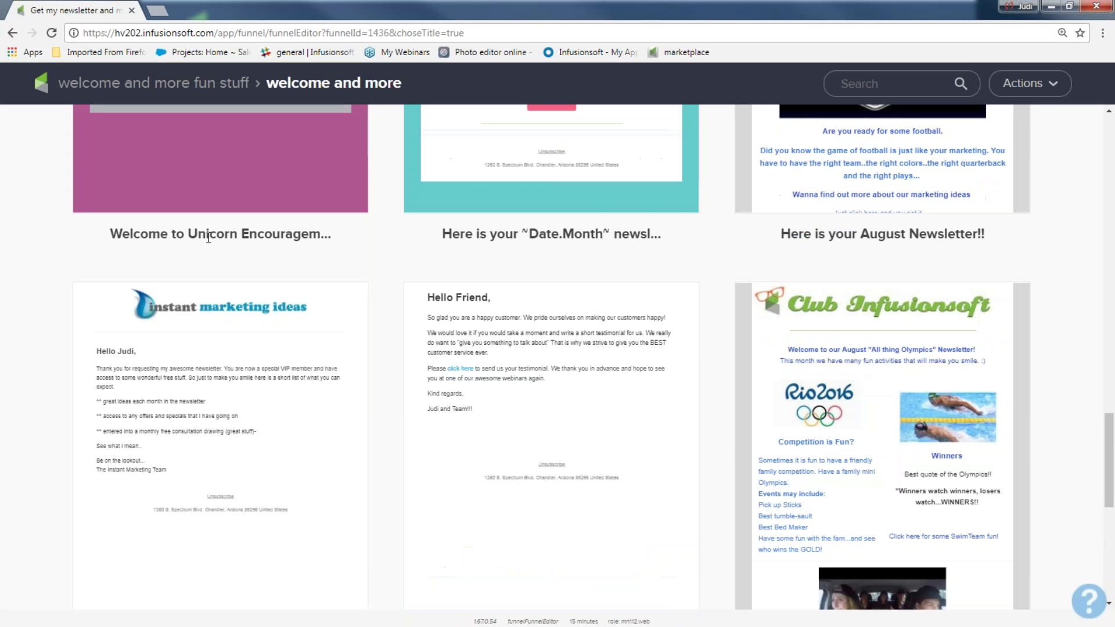
{"action": "left_click", "coordinate": [197, 423]}
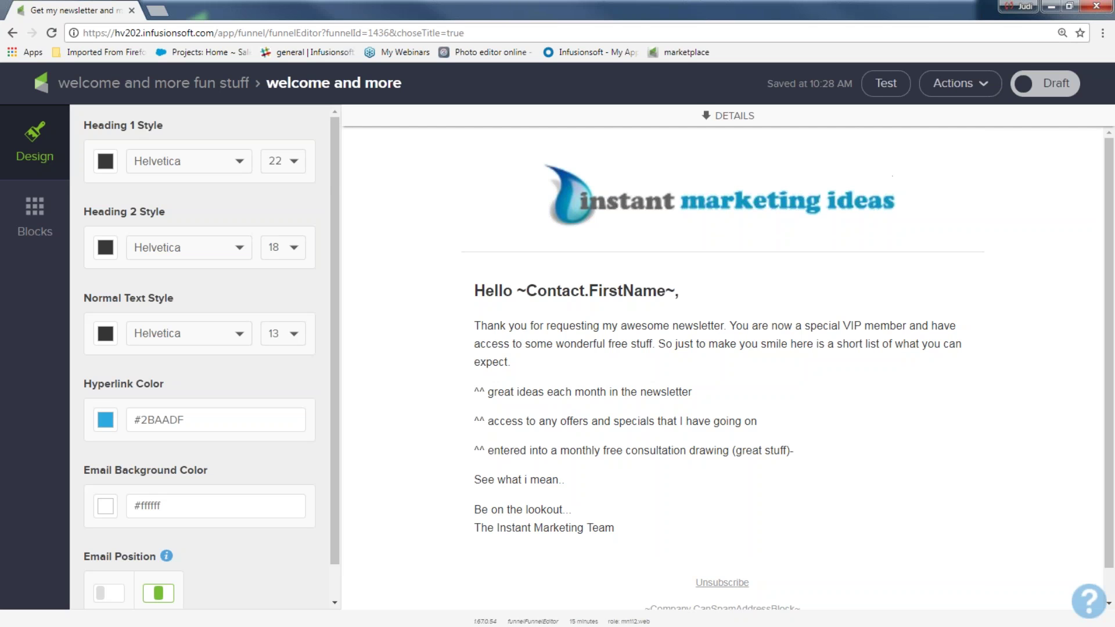
{"action": "left_click", "coordinate": [1044, 87]}
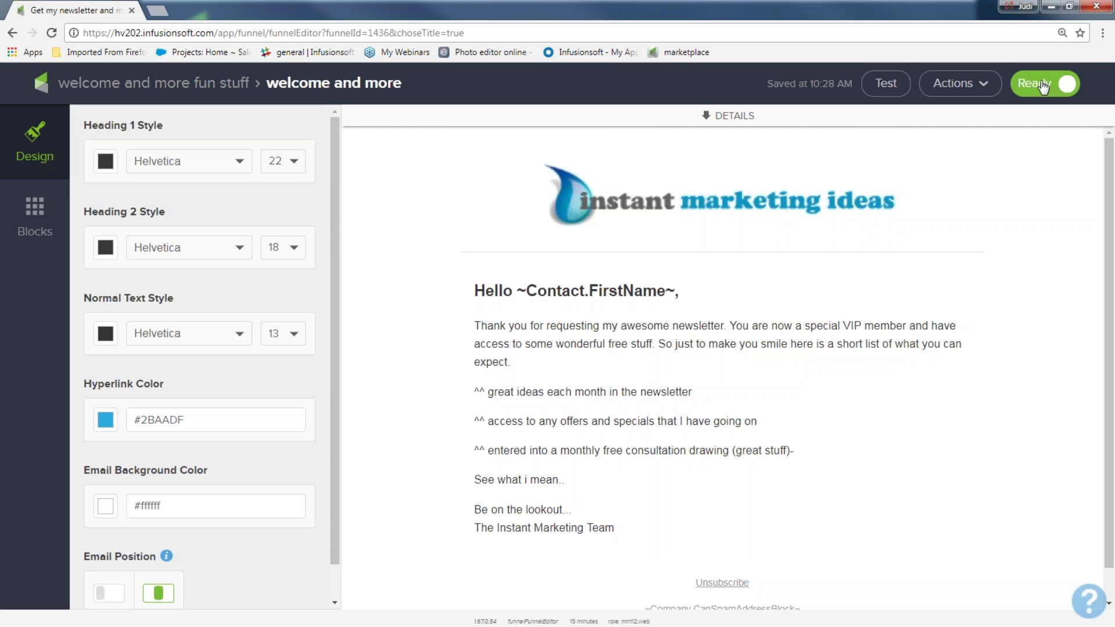
{"action": "left_click", "coordinate": [151, 85]}
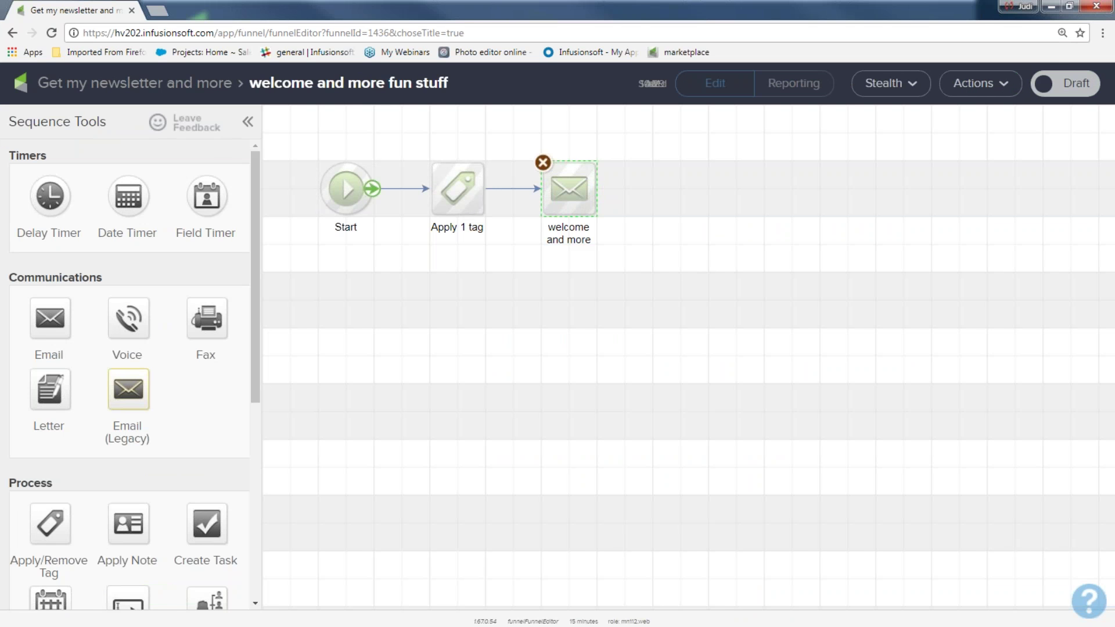
- Add a delay timer after the welcome and more email: at least 2 days, then weekdays at 8:00 AM
{"action": "left_click_drag", "start_coordinate": [384, 140], "coordinate": [497, 244]}
{"action": "left_click_drag", "start_coordinate": [505, 146], "coordinate": [604, 259]}
{"action": "left_click_drag", "start_coordinate": [45, 155], "coordinate": [8, 156]}
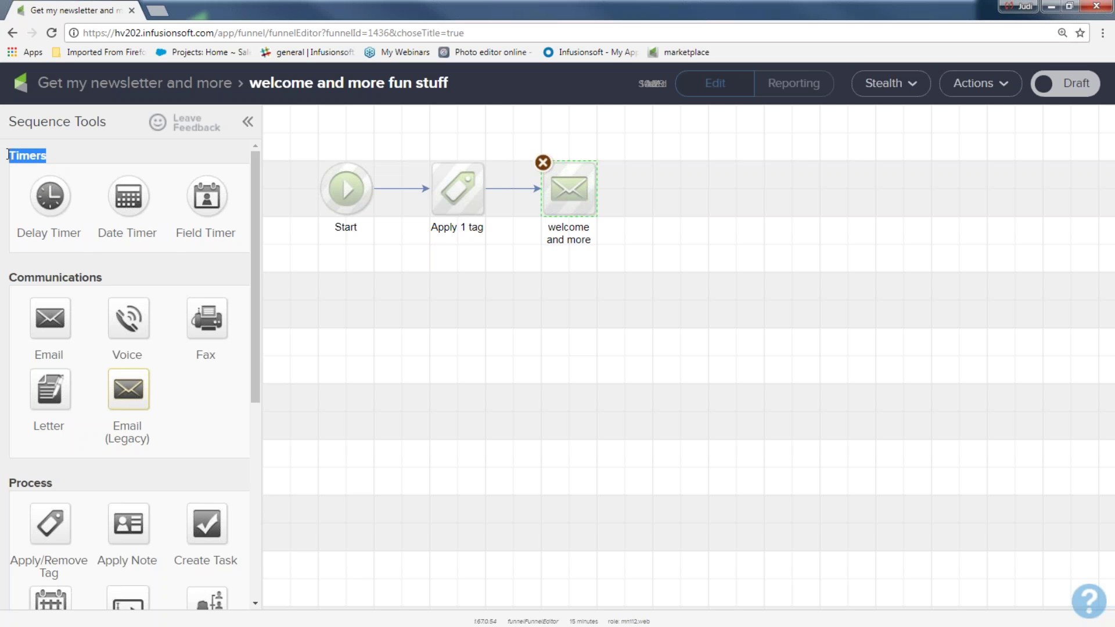
{"action": "left_click_drag", "start_coordinate": [49, 193], "coordinate": [661, 184]}
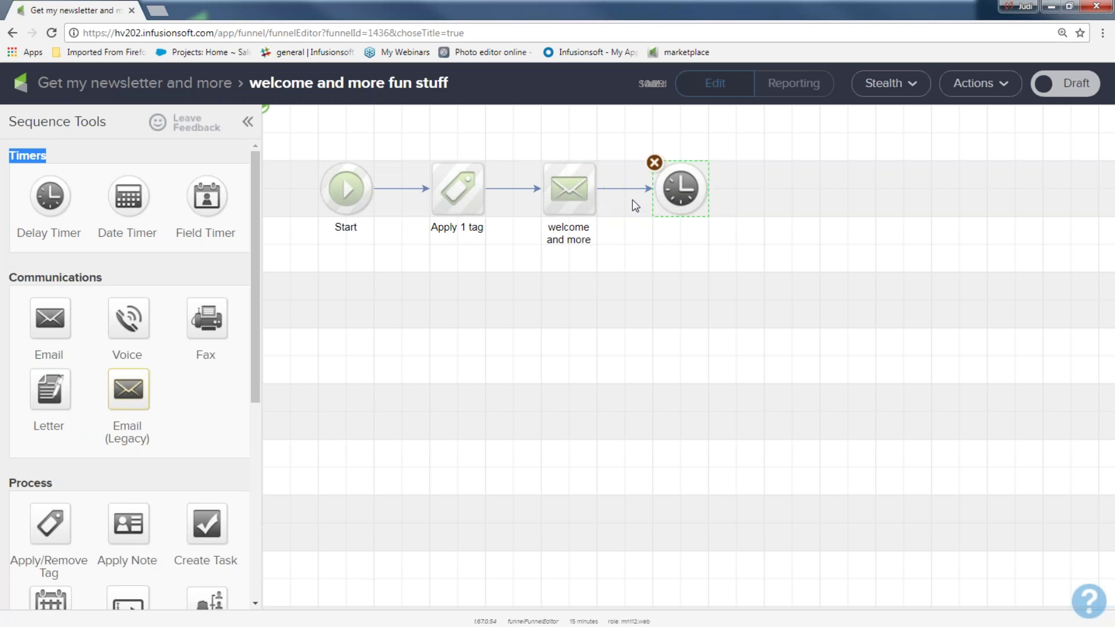
{"action": "double_click", "coordinate": [676, 191]}
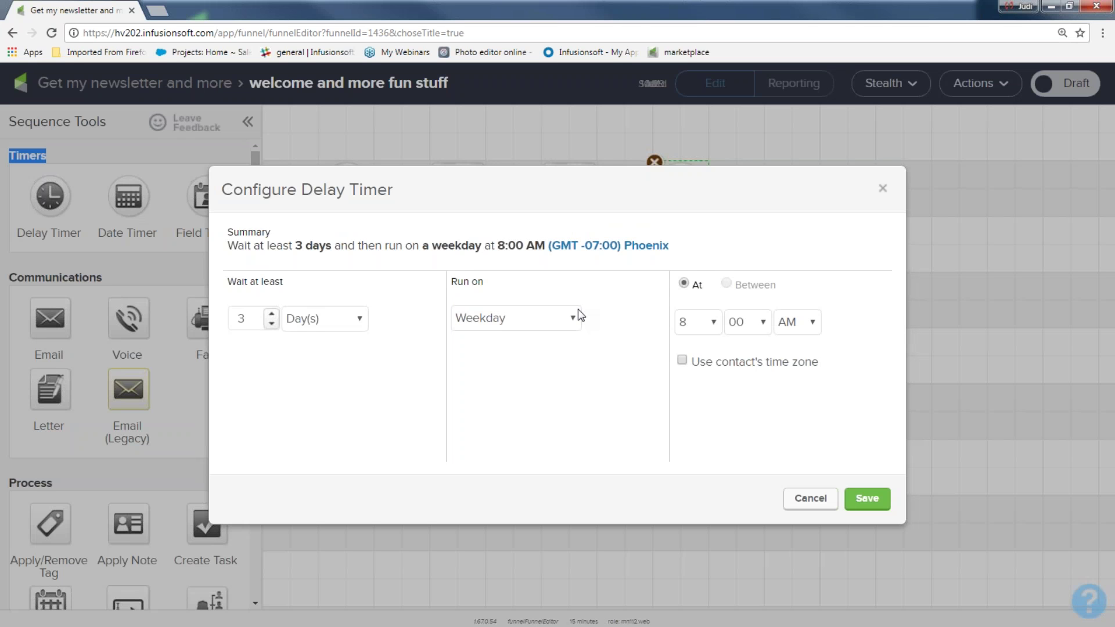
{"action": "left_click", "coordinate": [272, 323]}
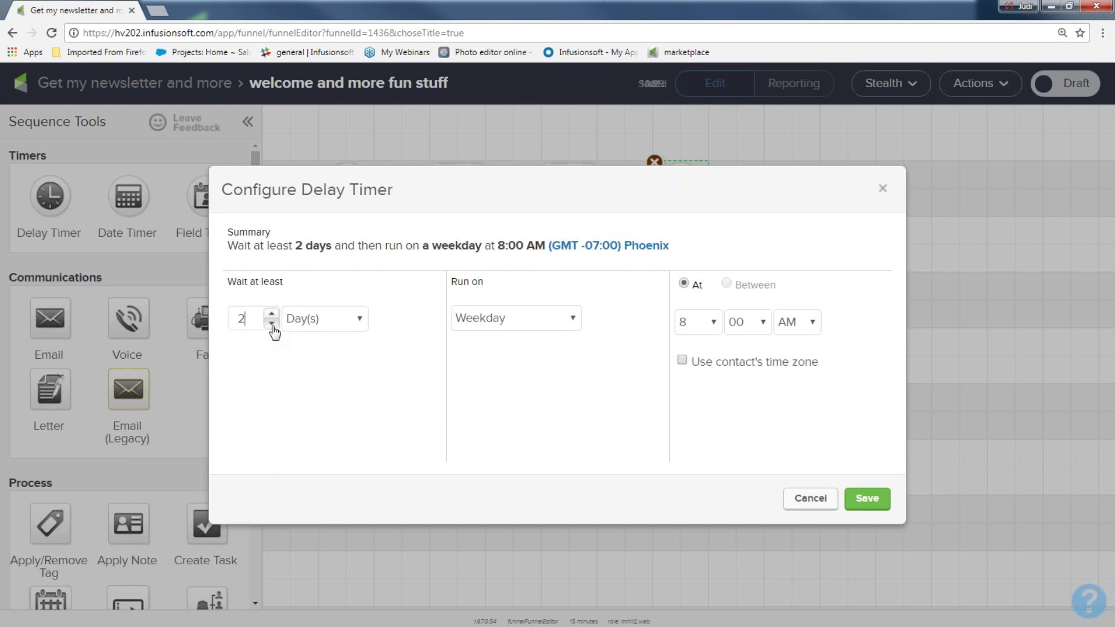
{"action": "left_click", "coordinate": [271, 323]}
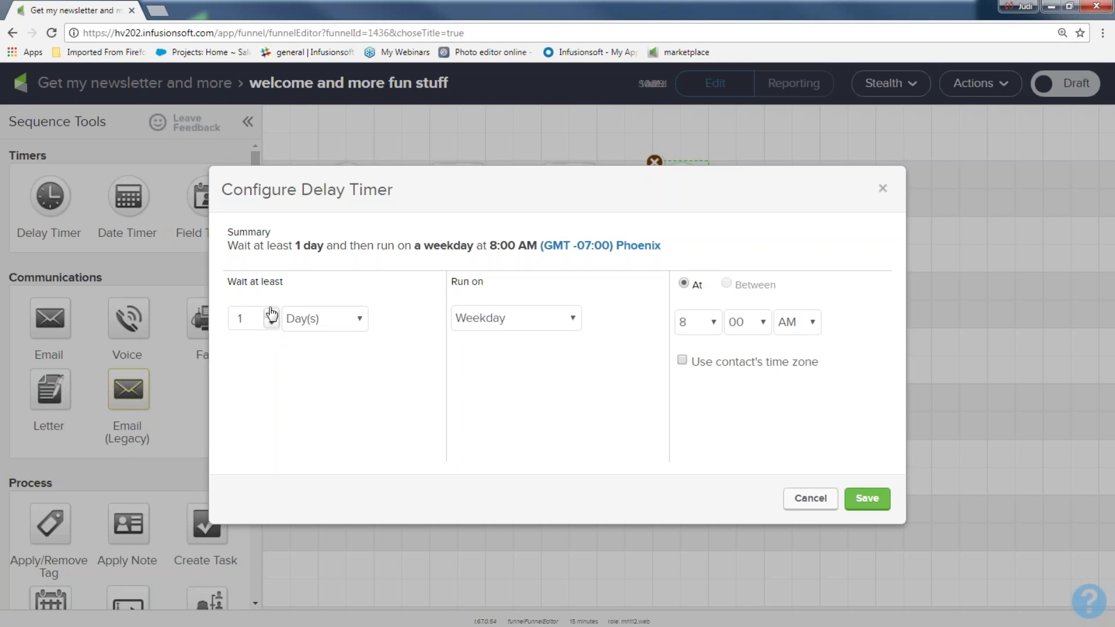
{"action": "left_click", "coordinate": [272, 316]}
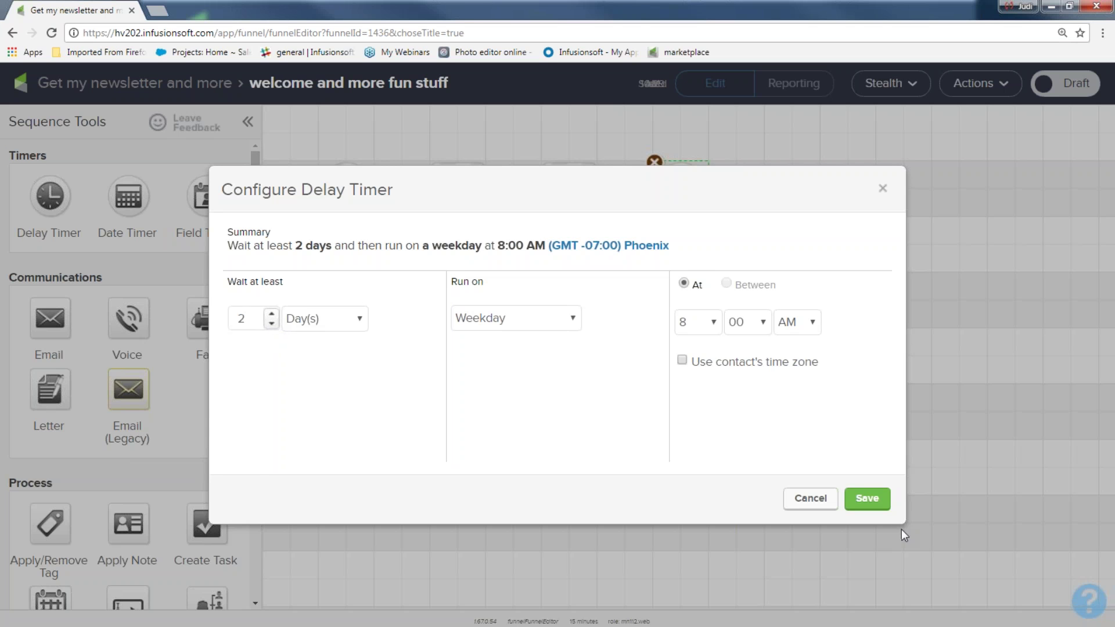
{"action": "left_click", "coordinate": [867, 499]}
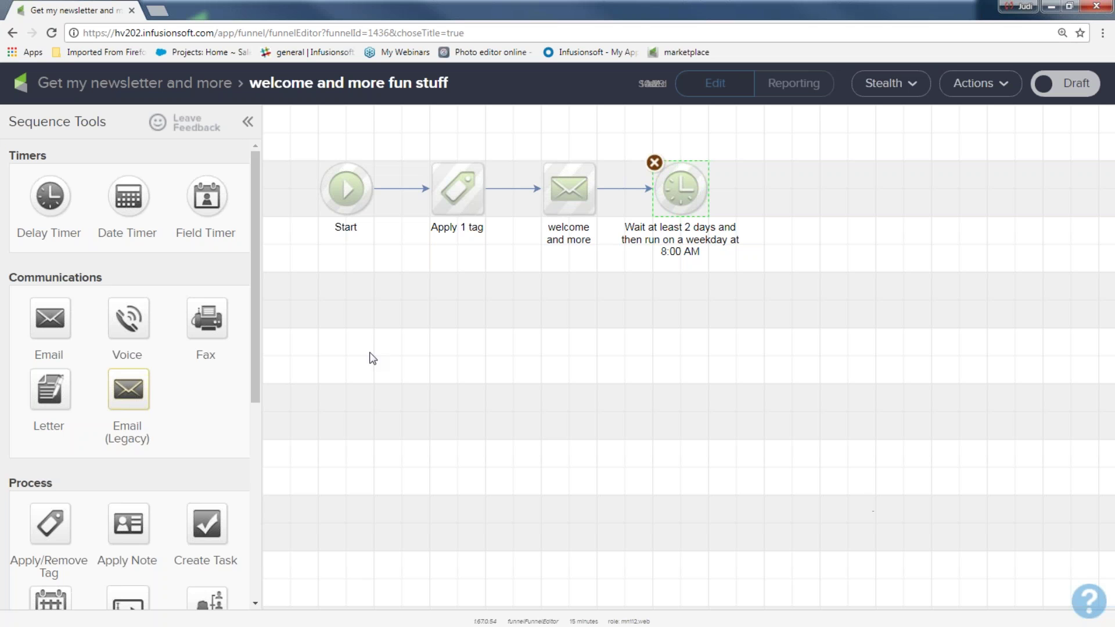
{"action": "left_click_drag", "start_coordinate": [136, 278], "coordinate": [15, 281]}
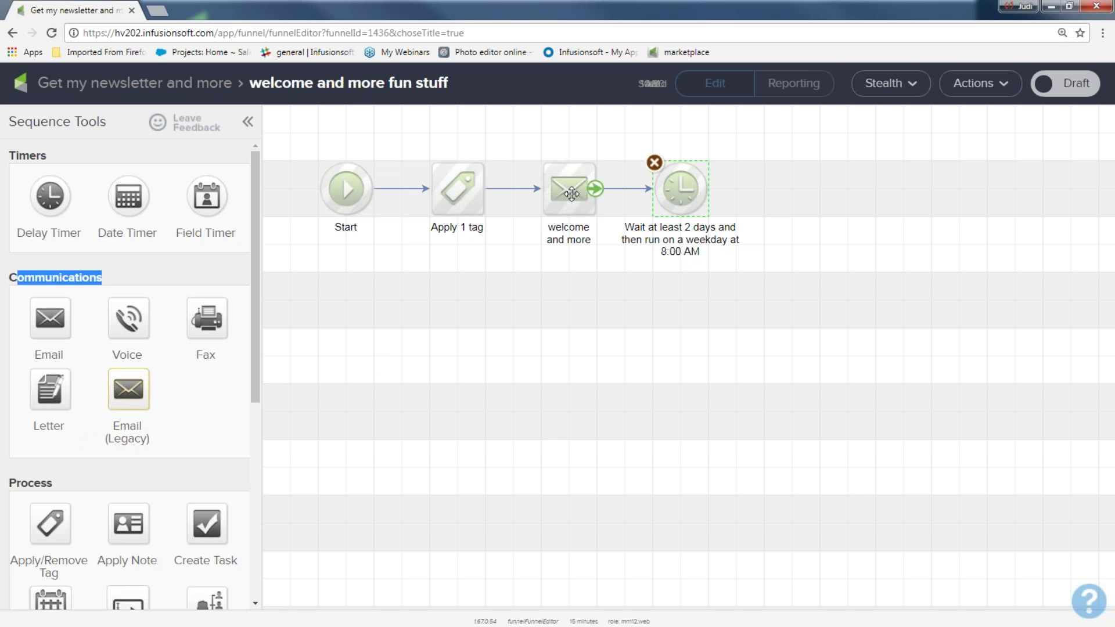
- Duplicate the welcome email after the 2-day timer, connect it, rename it 'email 2' and mark it Ready
{"action": "right_click", "coordinate": [562, 198]}
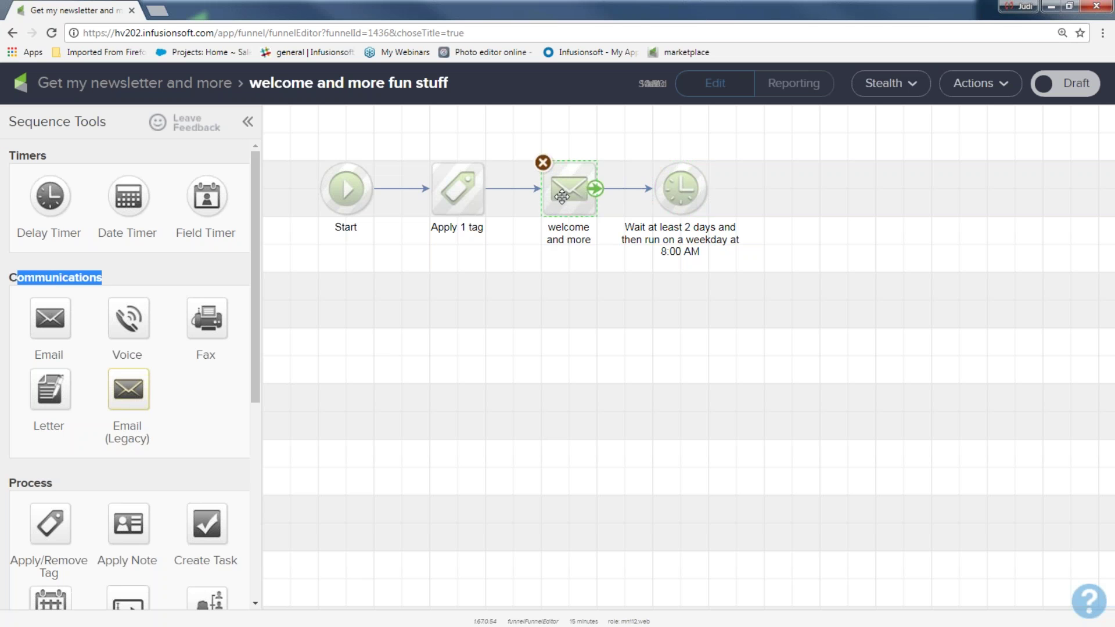
{"action": "left_click", "coordinate": [601, 212]}
{"action": "left_click", "coordinate": [798, 199]}
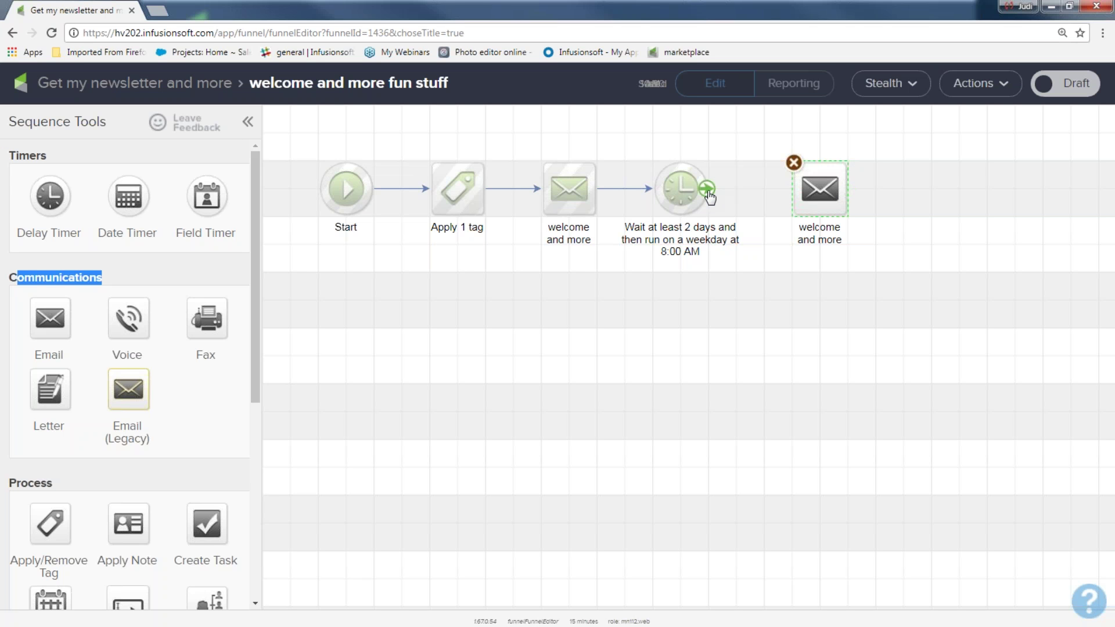
{"action": "left_click_drag", "start_coordinate": [709, 198], "coordinate": [820, 188]}
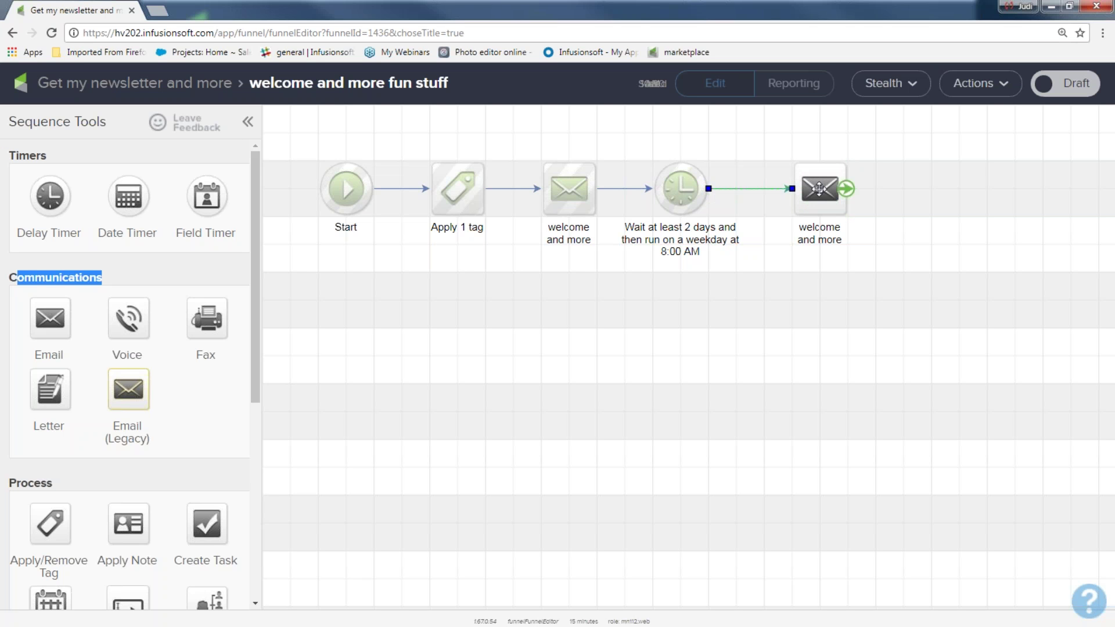
{"action": "double_click", "coordinate": [828, 242]}
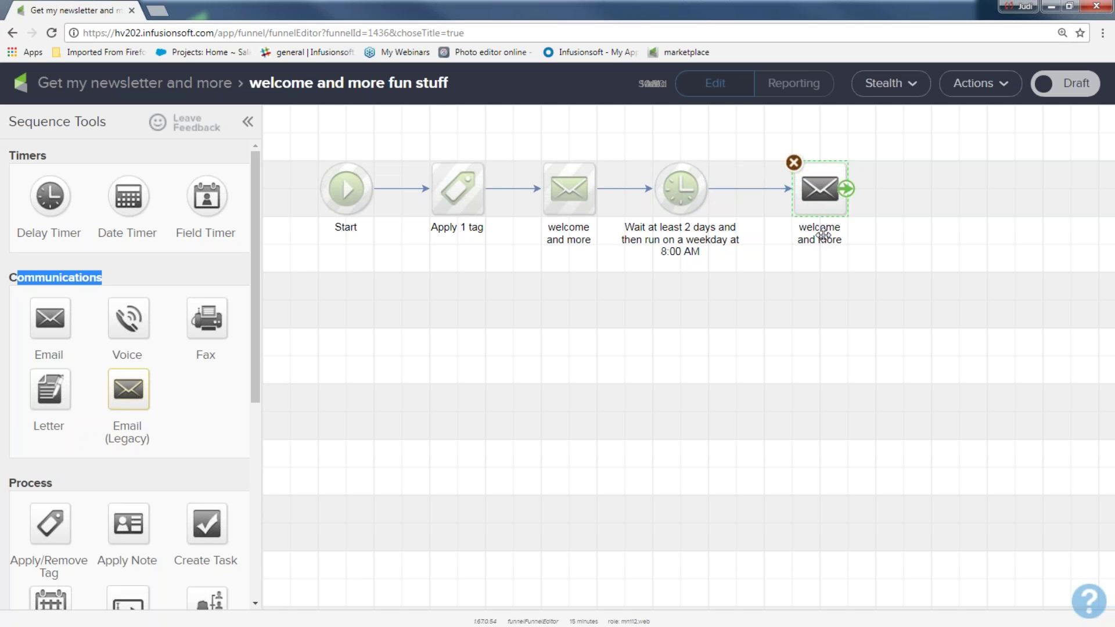
{"action": "type", "text": "email 2"}
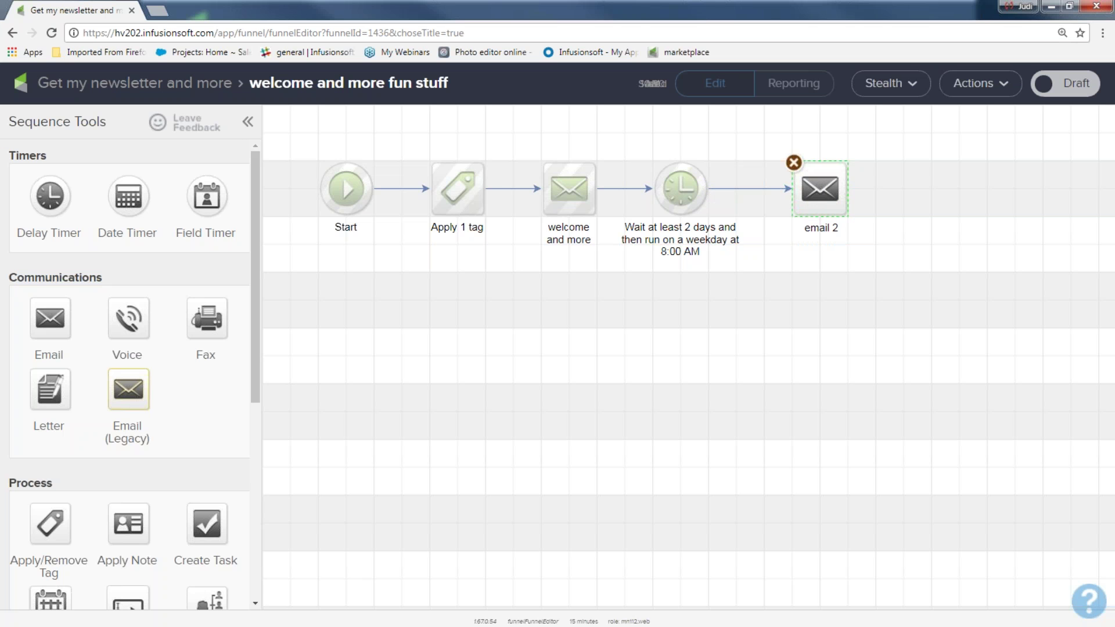
{"action": "key", "text": "Return"}
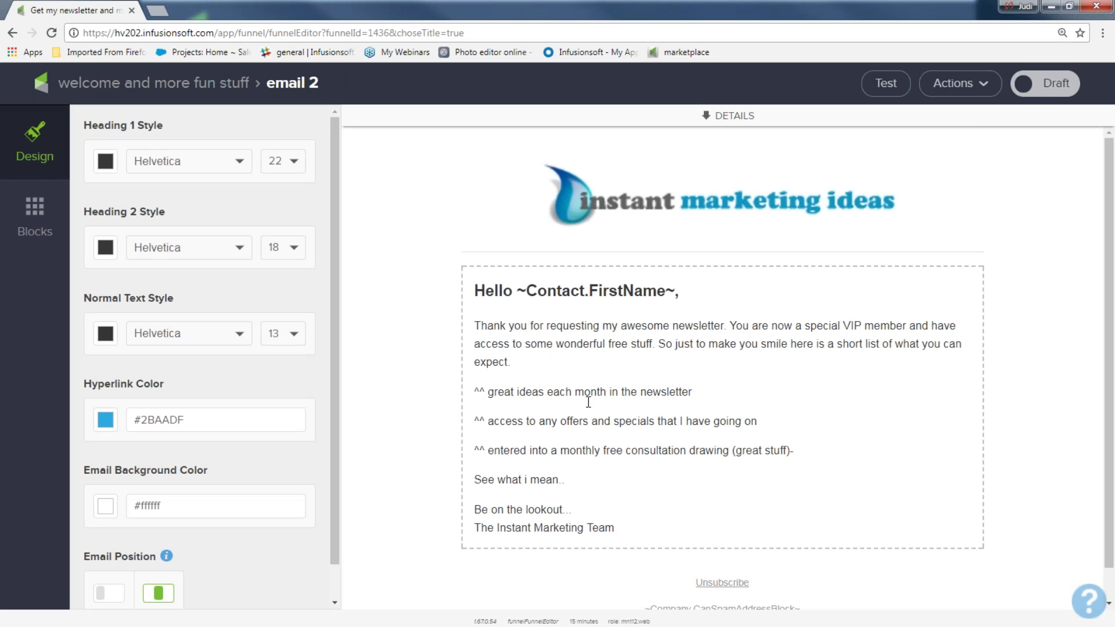
{"action": "left_click", "coordinate": [1047, 86]}
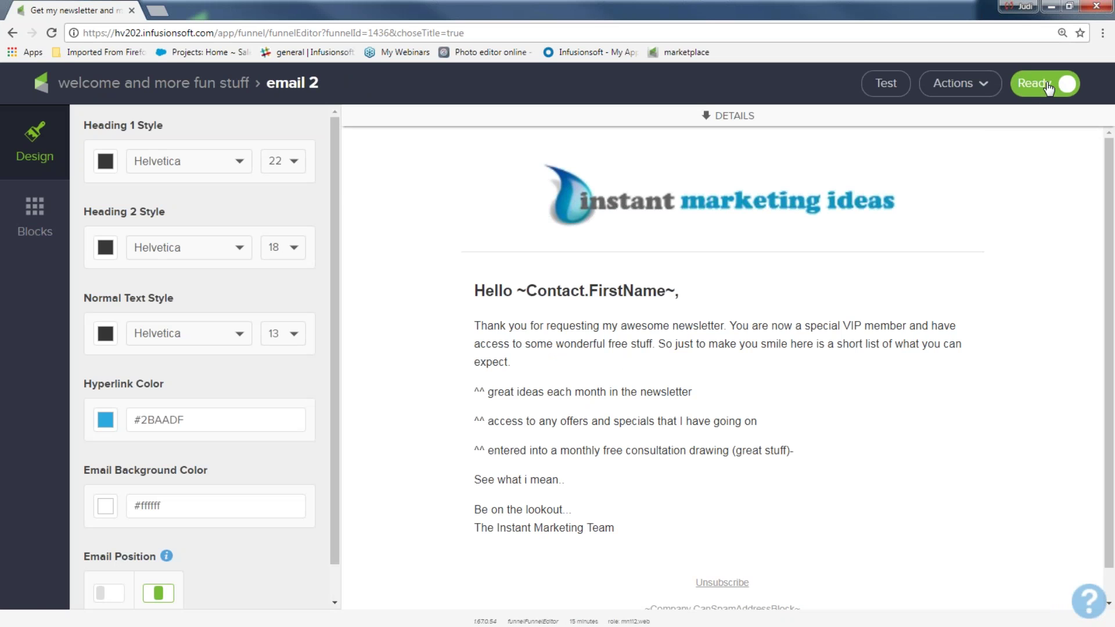
{"action": "left_click", "coordinate": [222, 87]}
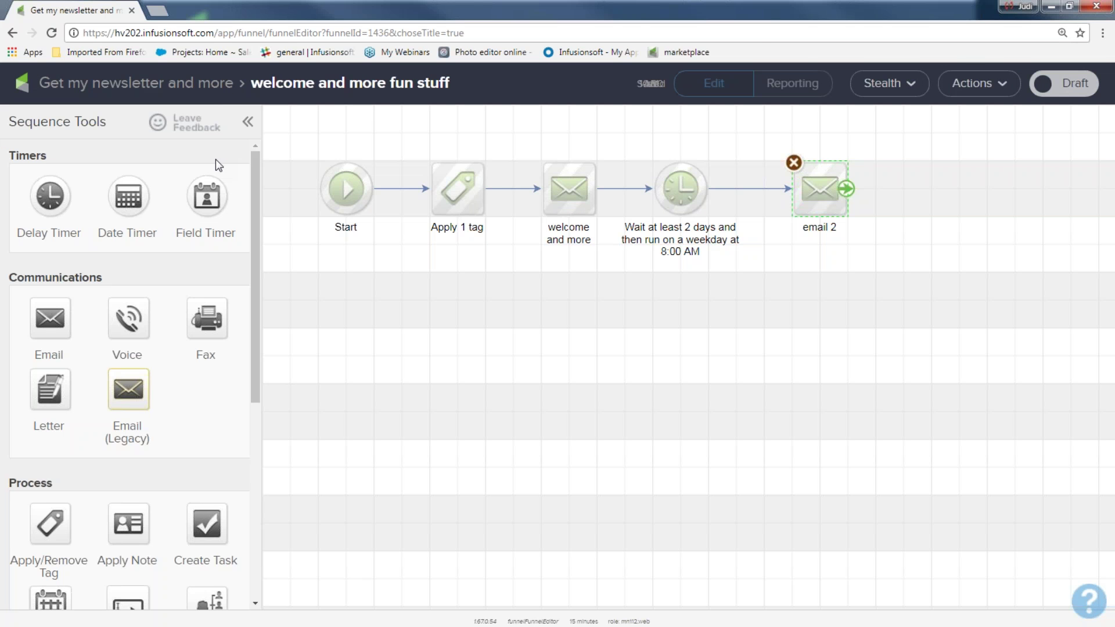
- Add a delay timer after email 2 waiting at least 3 days, then weekdays at 8:00 AM
{"action": "left_click_drag", "start_coordinate": [527, 150], "coordinate": [589, 247]}
{"action": "left_click_drag", "start_coordinate": [775, 154], "coordinate": [856, 254]}
{"action": "left_click_drag", "start_coordinate": [52, 197], "coordinate": [921, 188]}
{"action": "double_click", "coordinate": [926, 185]}
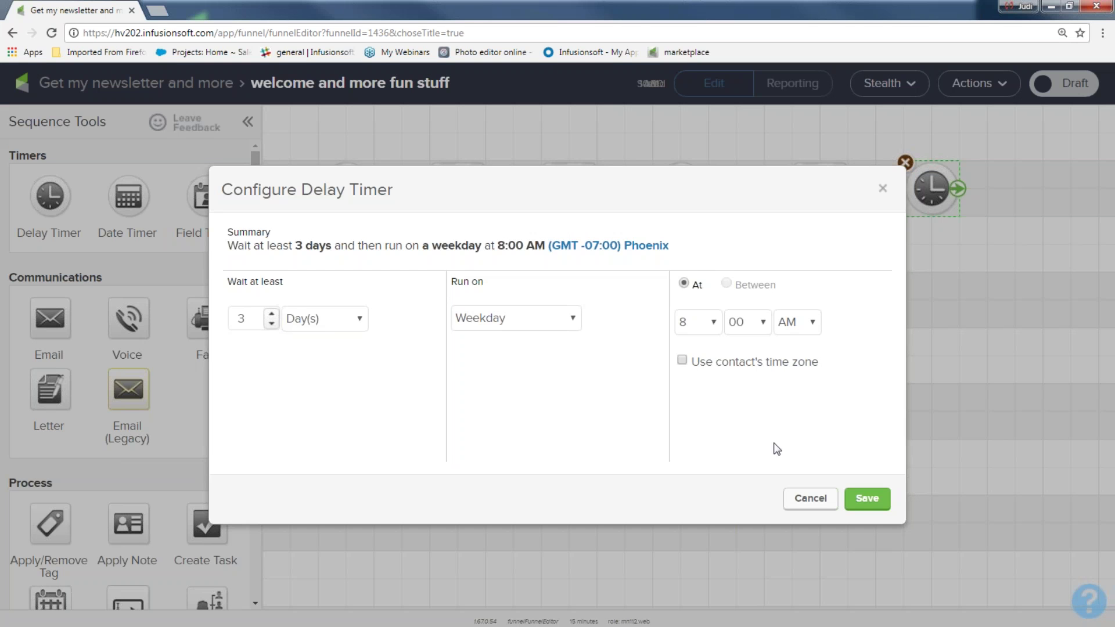
{"action": "left_click", "coordinate": [862, 499]}
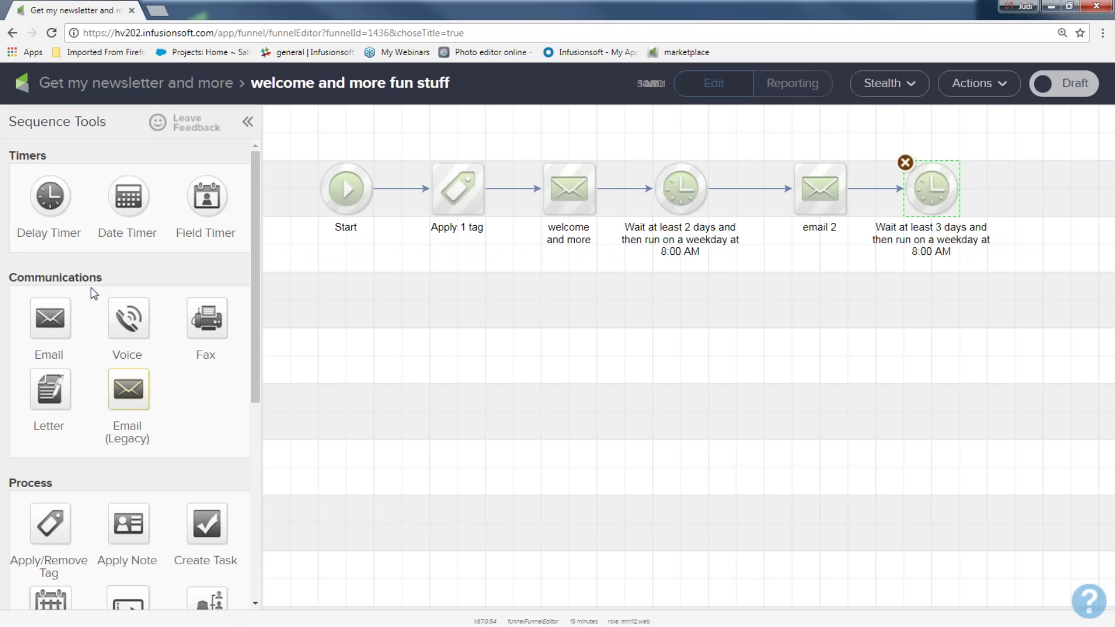
{"action": "left_click", "coordinate": [836, 190]}
- Duplicate email 2 below the 3-day timer, connect it, rename it 'offer 1 email 3' and mark it Ready
{"action": "right_click", "coordinate": [820, 188]}
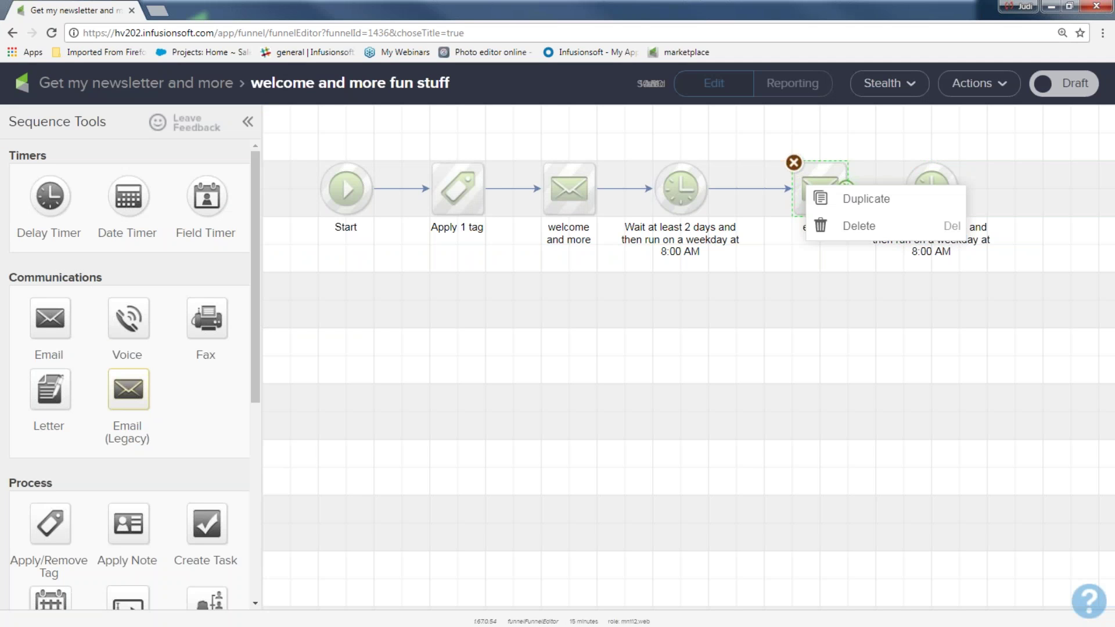
{"action": "left_click", "coordinate": [858, 197]}
{"action": "left_click_drag", "start_coordinate": [839, 220], "coordinate": [930, 314]}
{"action": "left_click_drag", "start_coordinate": [953, 195], "coordinate": [948, 282]}
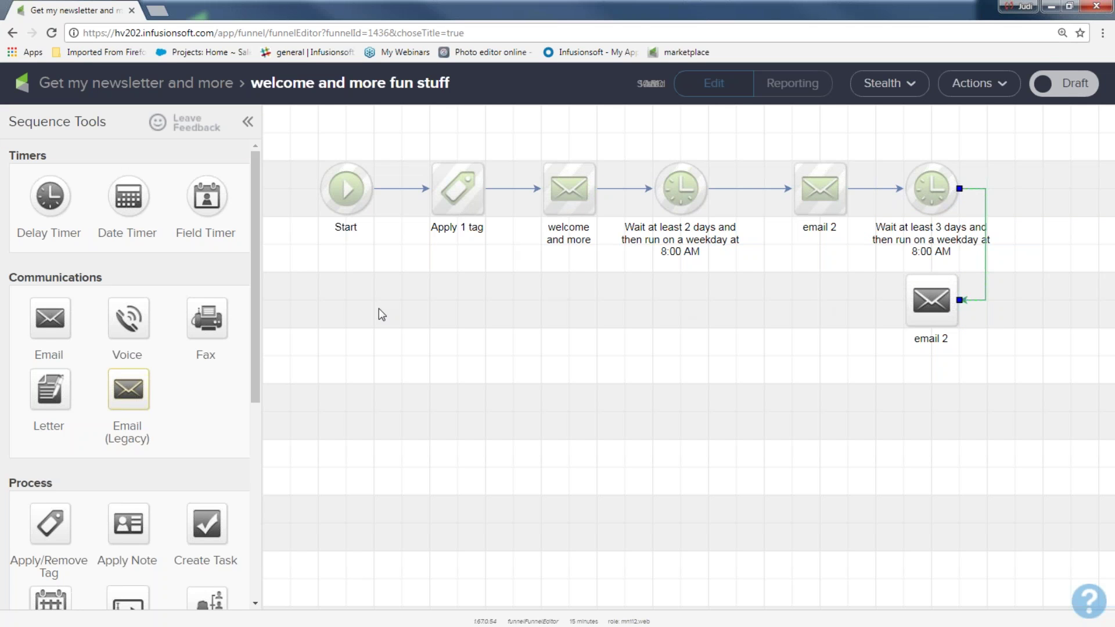
{"action": "double_click", "coordinate": [929, 338]}
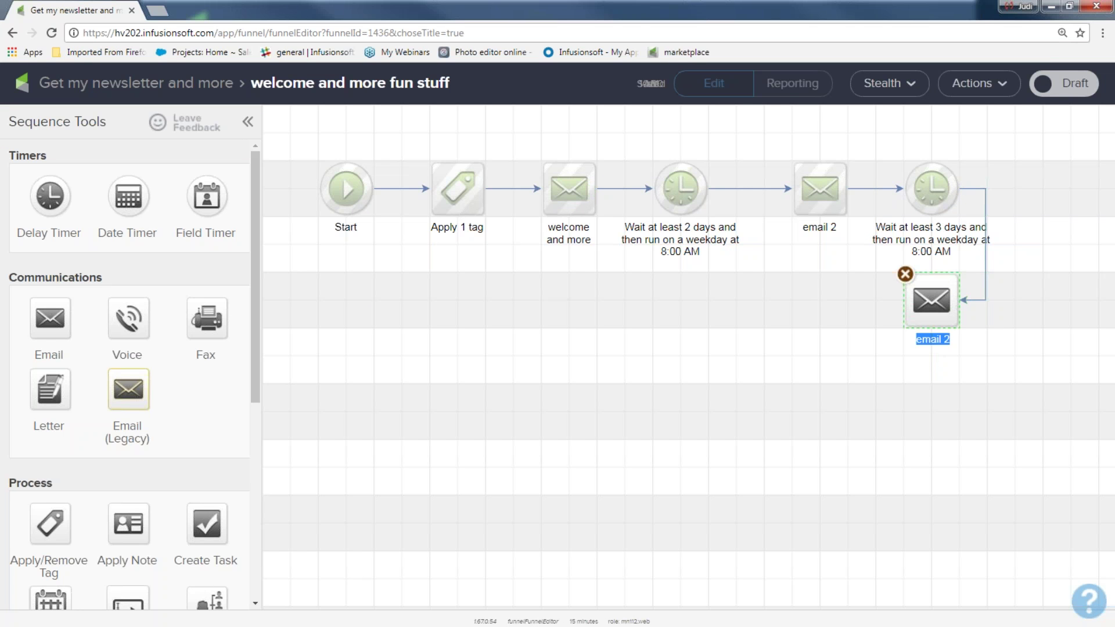
{"action": "type", "text": "offer 1 email 3"}
{"action": "key", "text": "Return"}
{"action": "double_click", "coordinate": [931, 300]}
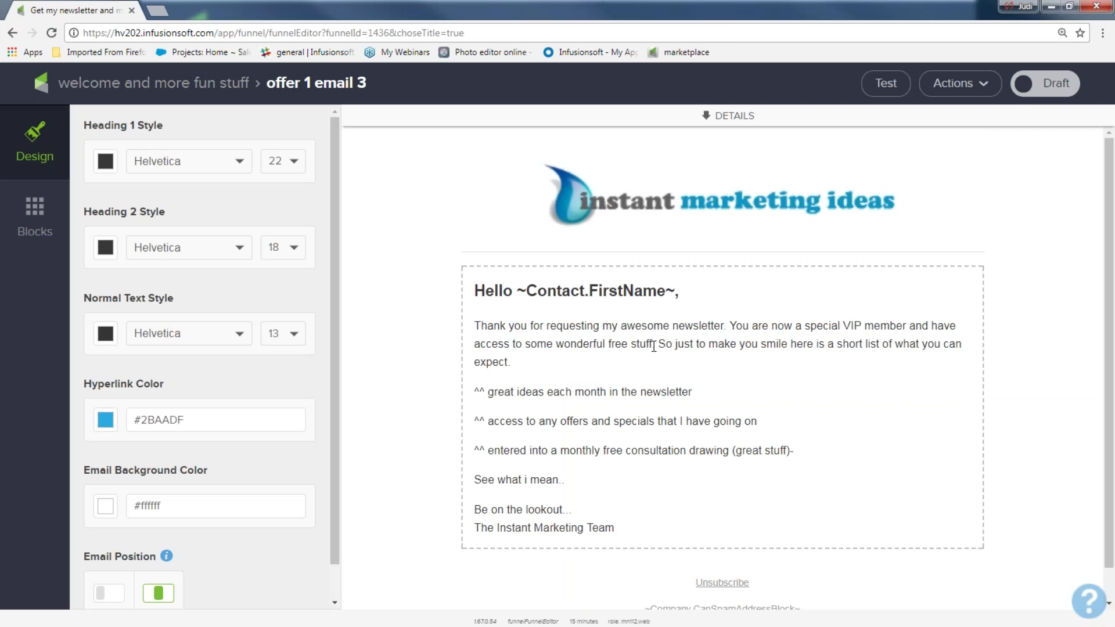
{"action": "left_click", "coordinate": [1045, 83]}
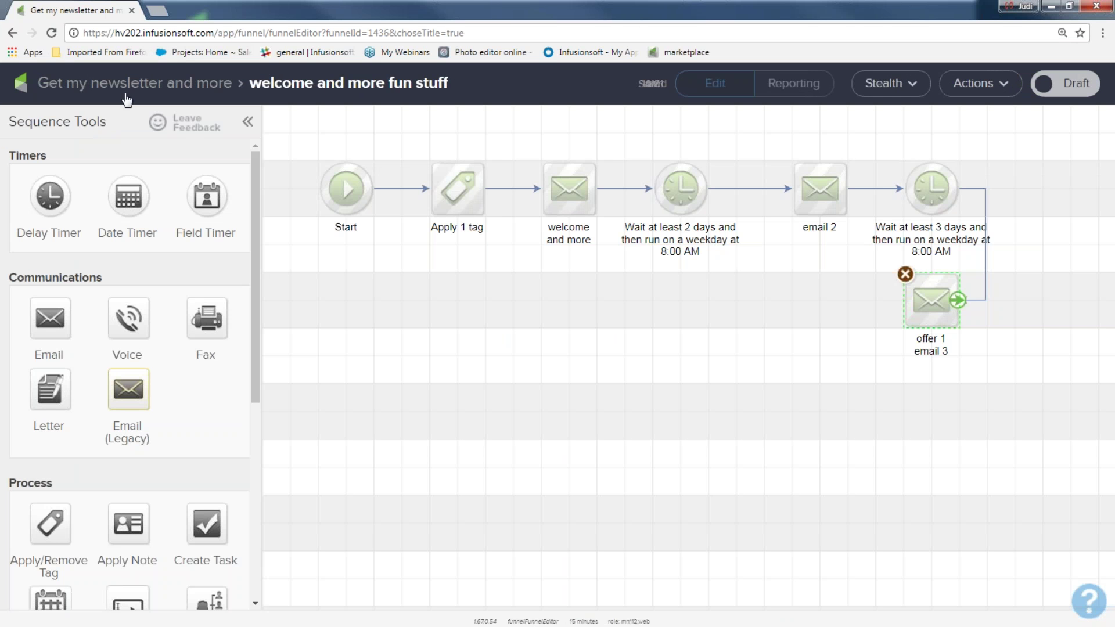
- Add a delay timer after offer 1 email 3 set to wait 1 week
{"action": "left_click_drag", "start_coordinate": [55, 192], "coordinate": [777, 296]}
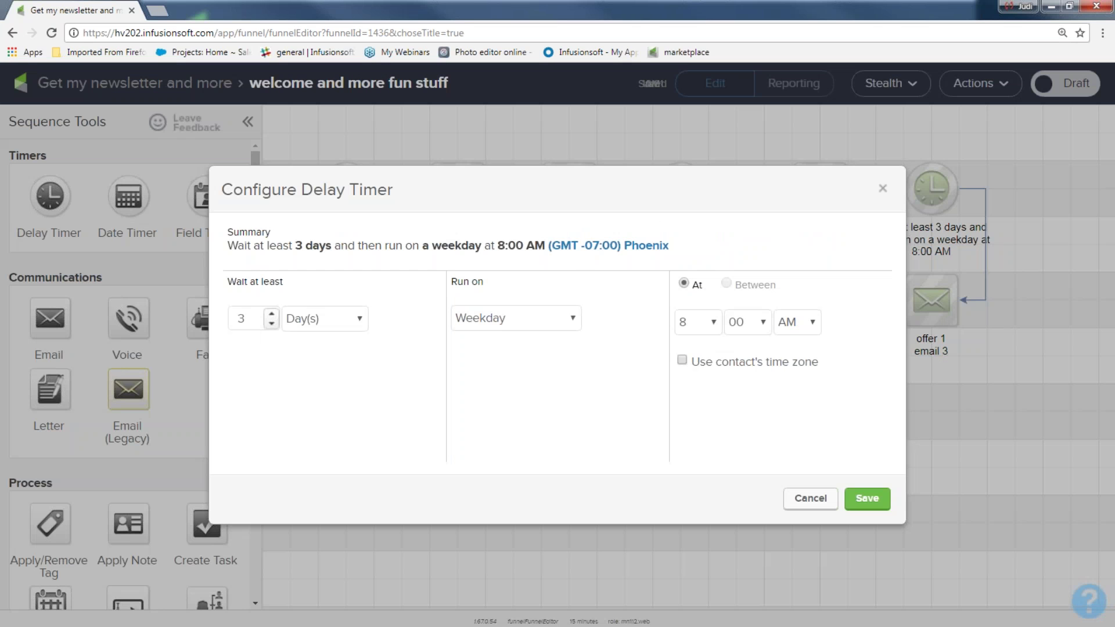
{"action": "left_click", "coordinate": [360, 318]}
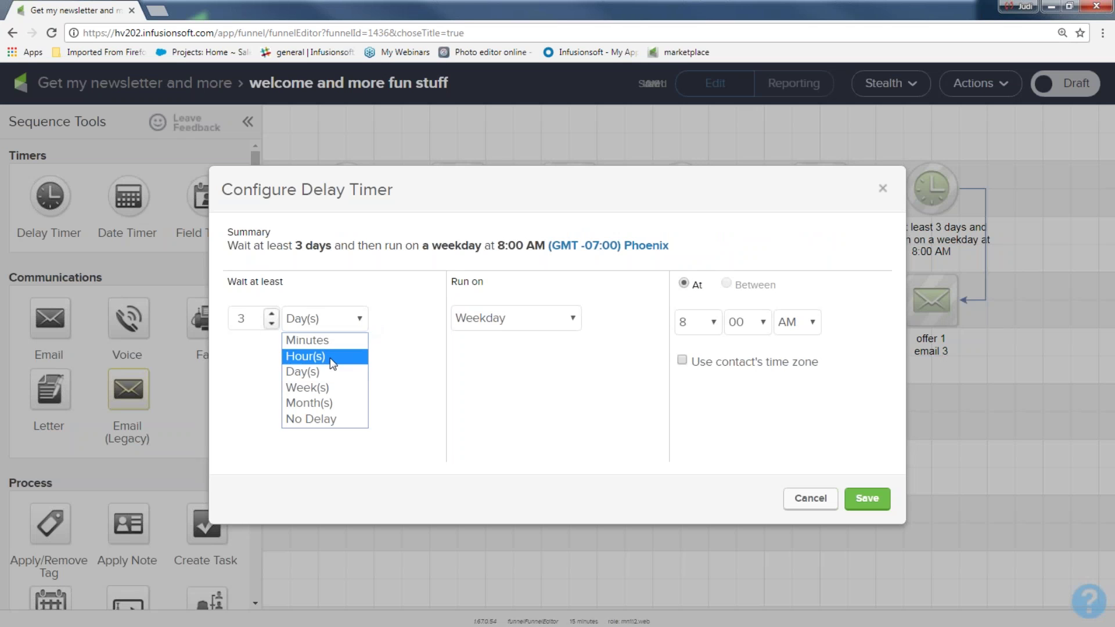
{"action": "left_click", "coordinate": [323, 388]}
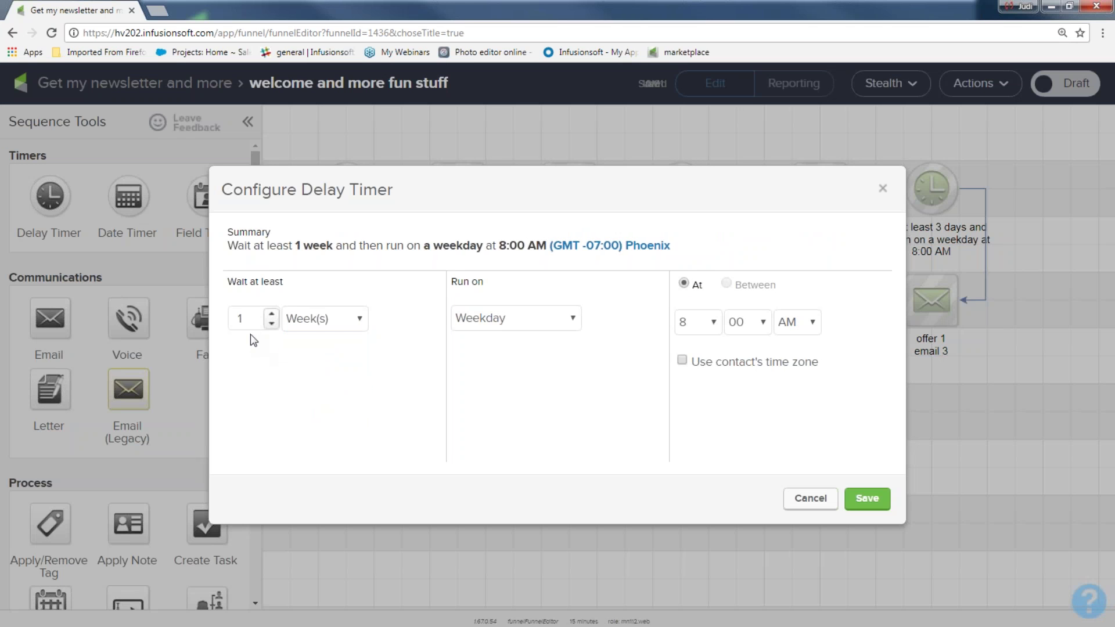
{"action": "left_click", "coordinate": [865, 501]}
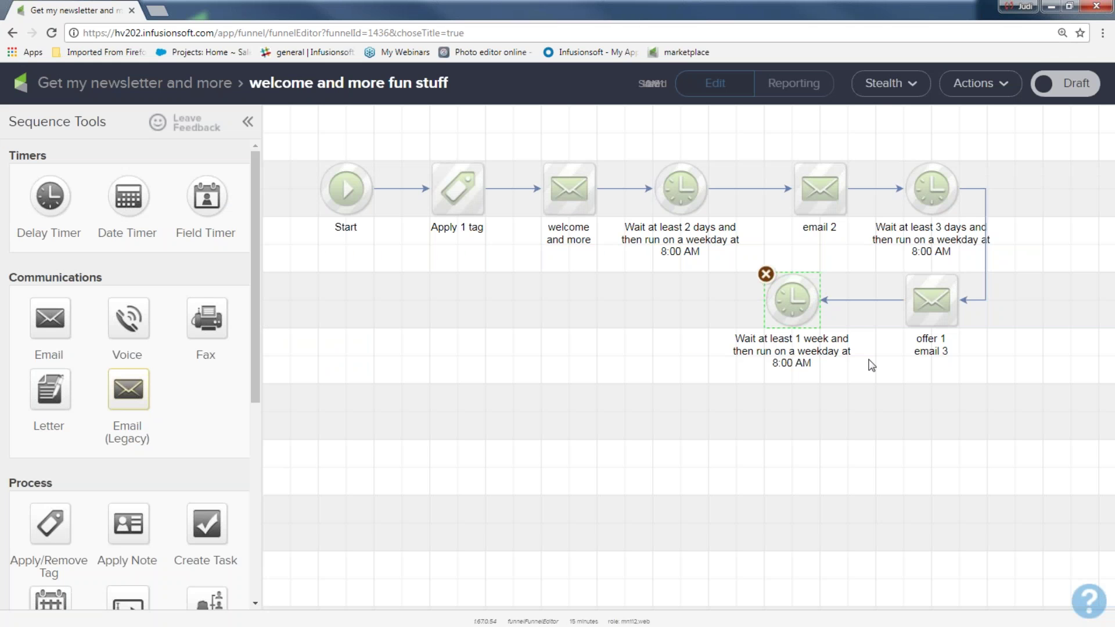
{"action": "right_click", "coordinate": [926, 309]}
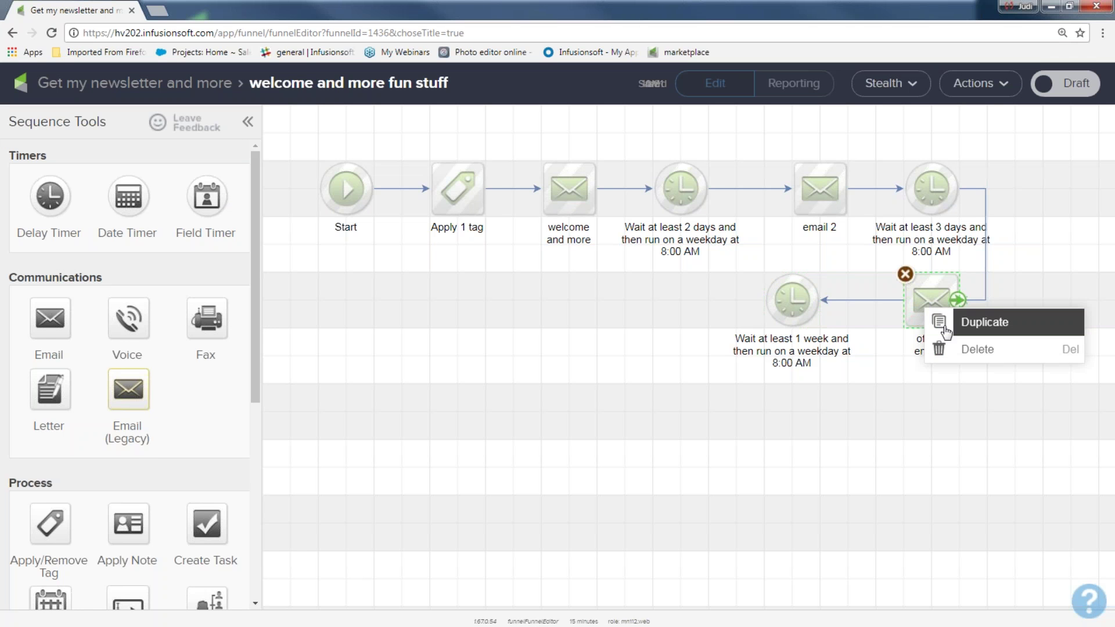
- Duplicate offer 1 email 3 beside the 1-week timer, rename it 'offer 2 email 4' and mark it Ready
{"action": "left_click", "coordinate": [944, 328]}
{"action": "left_click_drag", "start_coordinate": [952, 321], "coordinate": [666, 305]}
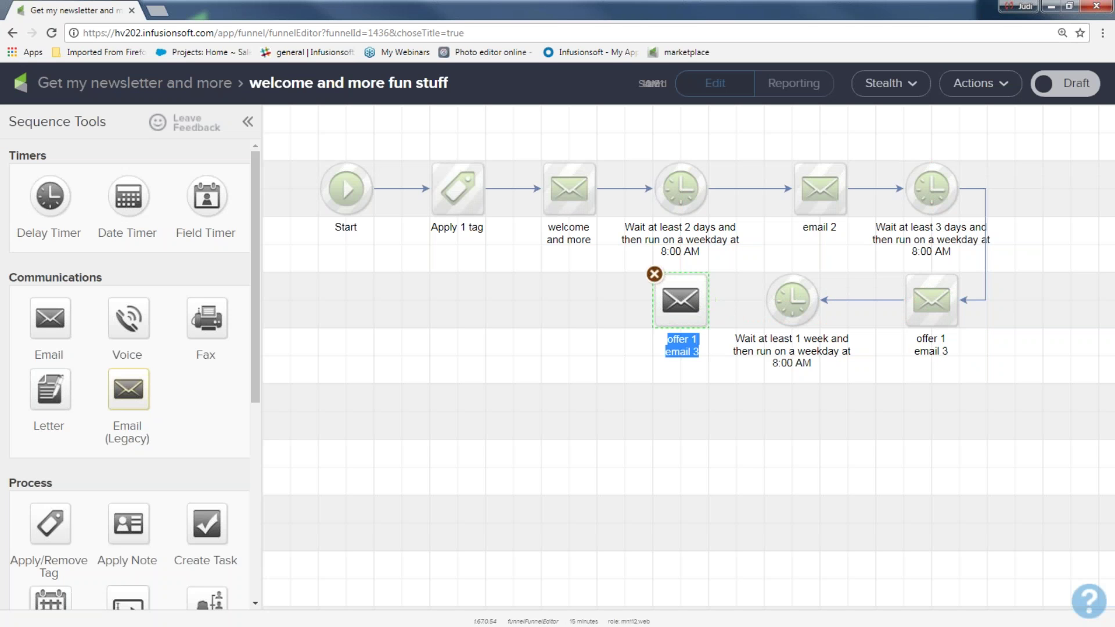
{"action": "type", "text": "offer 2"}
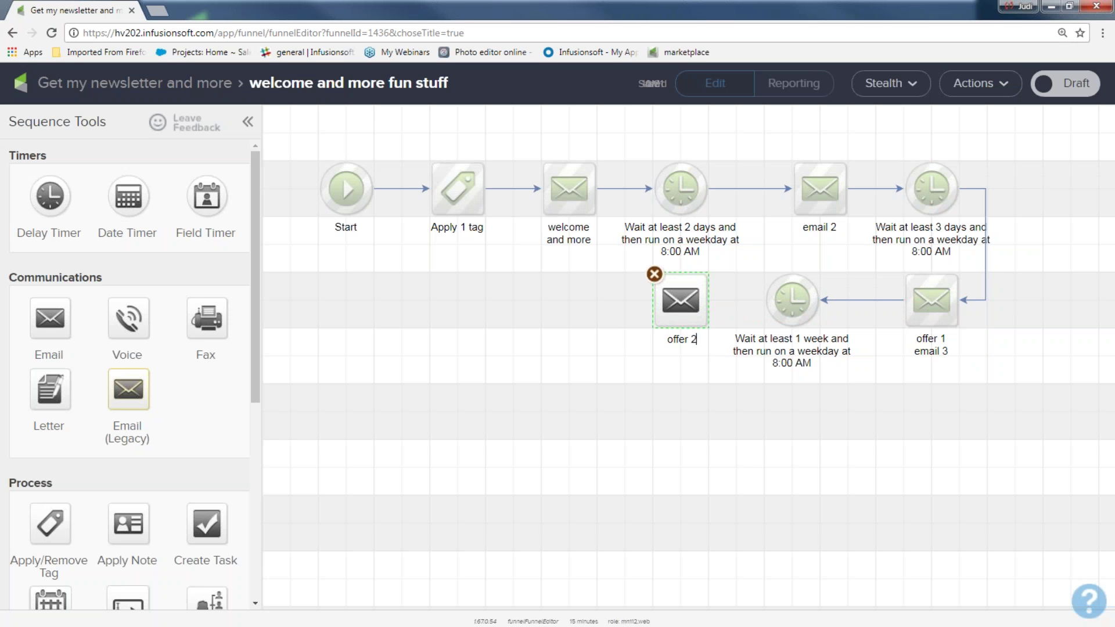
{"action": "type", "text": " email 4"}
{"action": "double_click", "coordinate": [674, 313]}
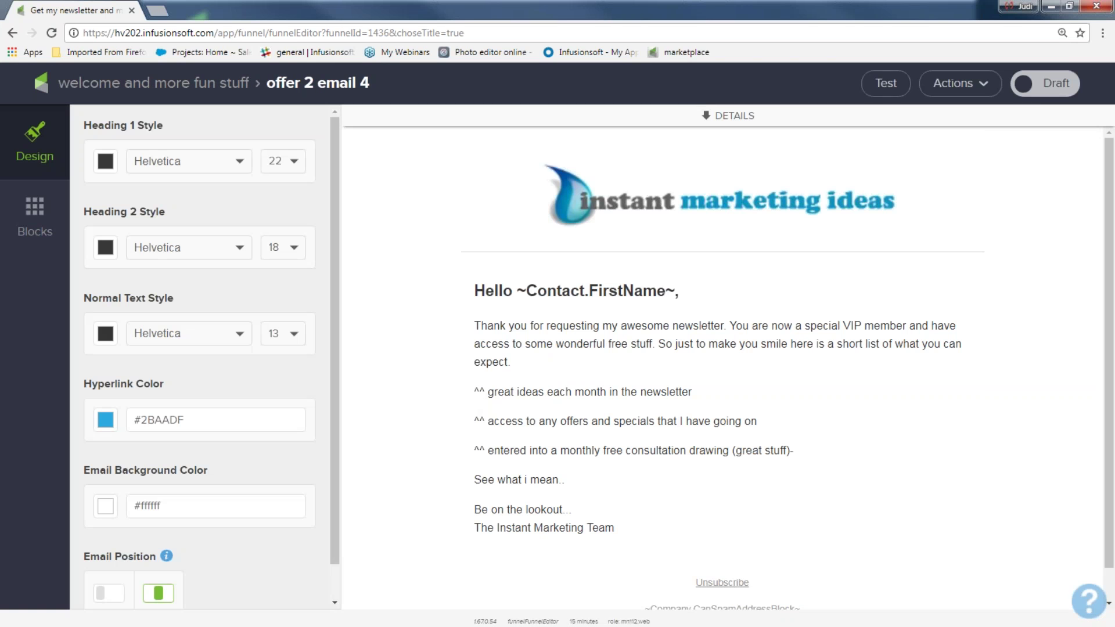
{"action": "left_click", "coordinate": [1043, 93]}
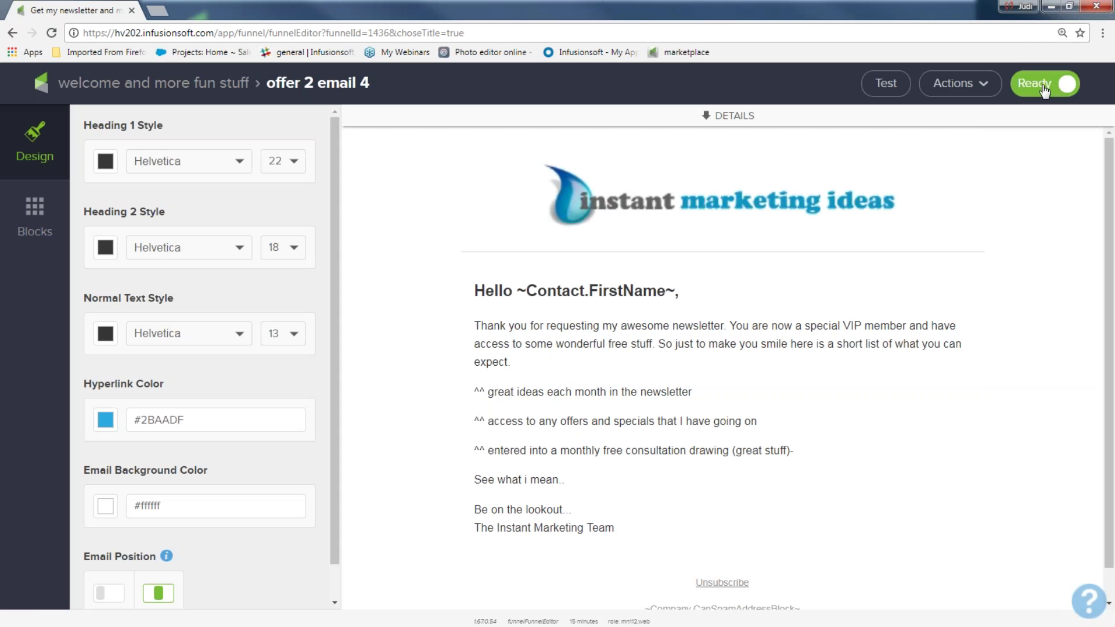
{"action": "left_click", "coordinate": [190, 85]}
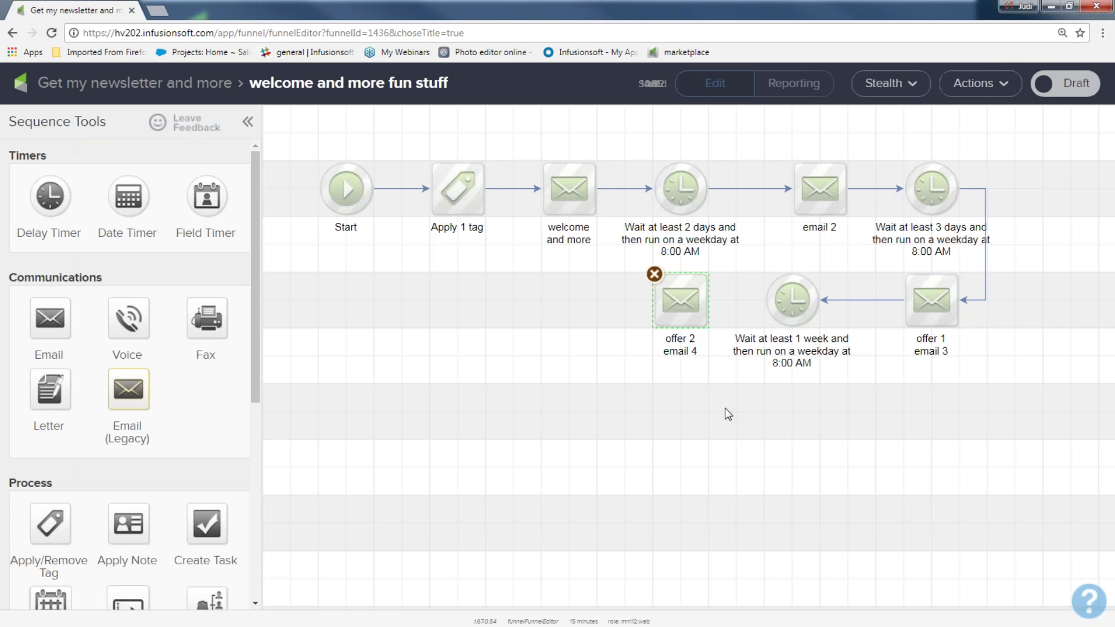
- Link the 1-week timer to offer 2 email 4, then add a timer and an email named 'final offer email'
{"action": "left_click_drag", "start_coordinate": [818, 321], "coordinate": [704, 303]}
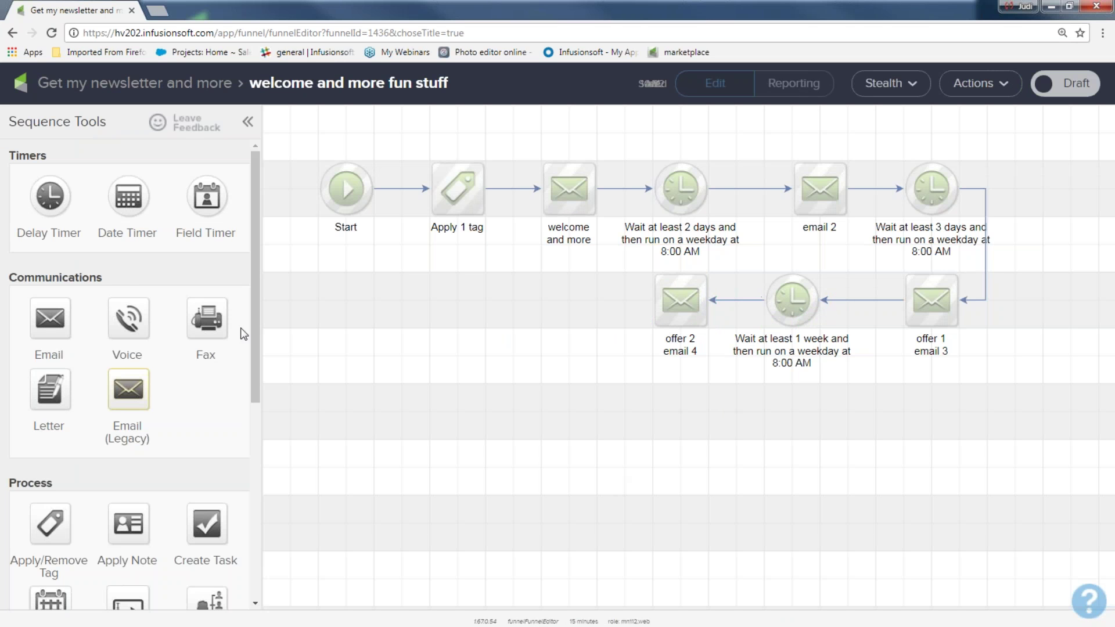
{"action": "left_click_drag", "start_coordinate": [50, 196], "coordinate": [535, 289]}
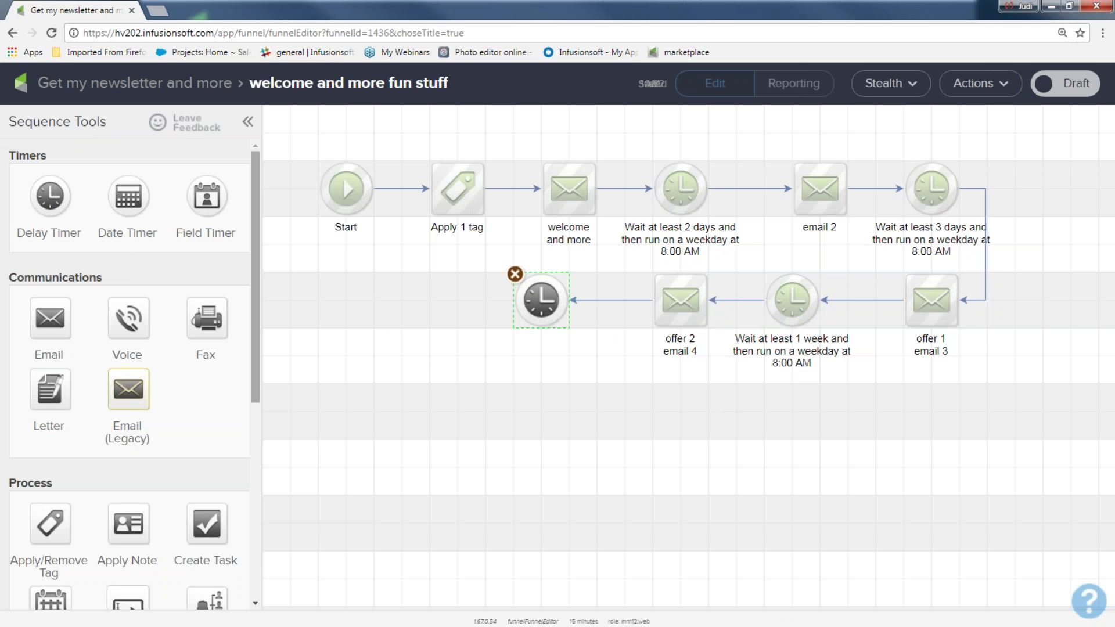
{"action": "left_click_drag", "start_coordinate": [49, 318], "coordinate": [374, 300]}
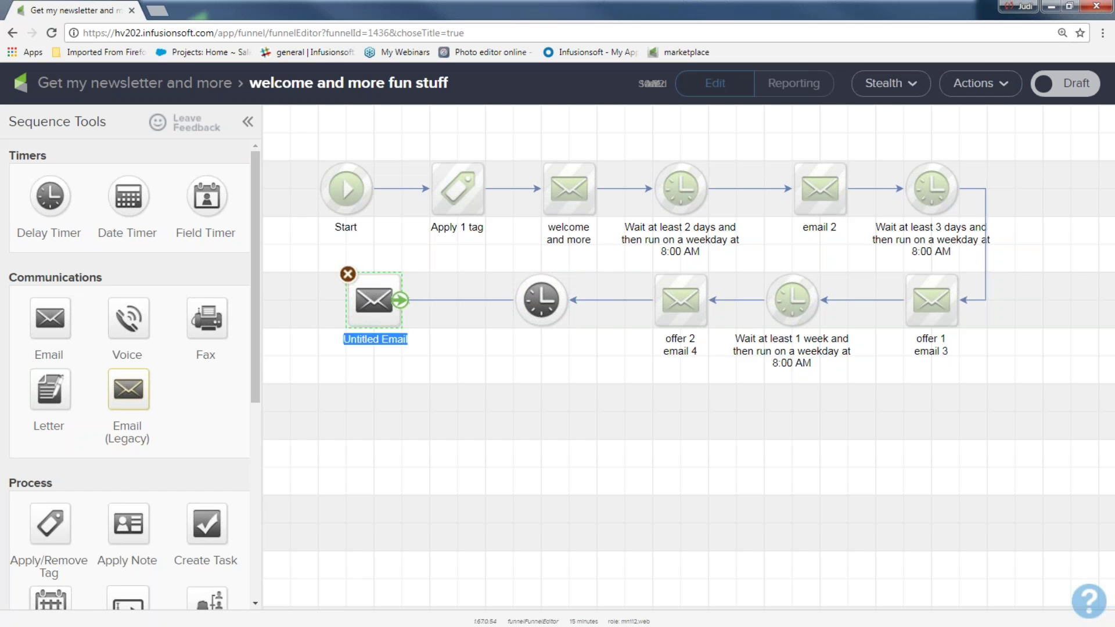
{"action": "double_click", "coordinate": [393, 341]}
{"action": "left_click", "coordinate": [372, 338]}
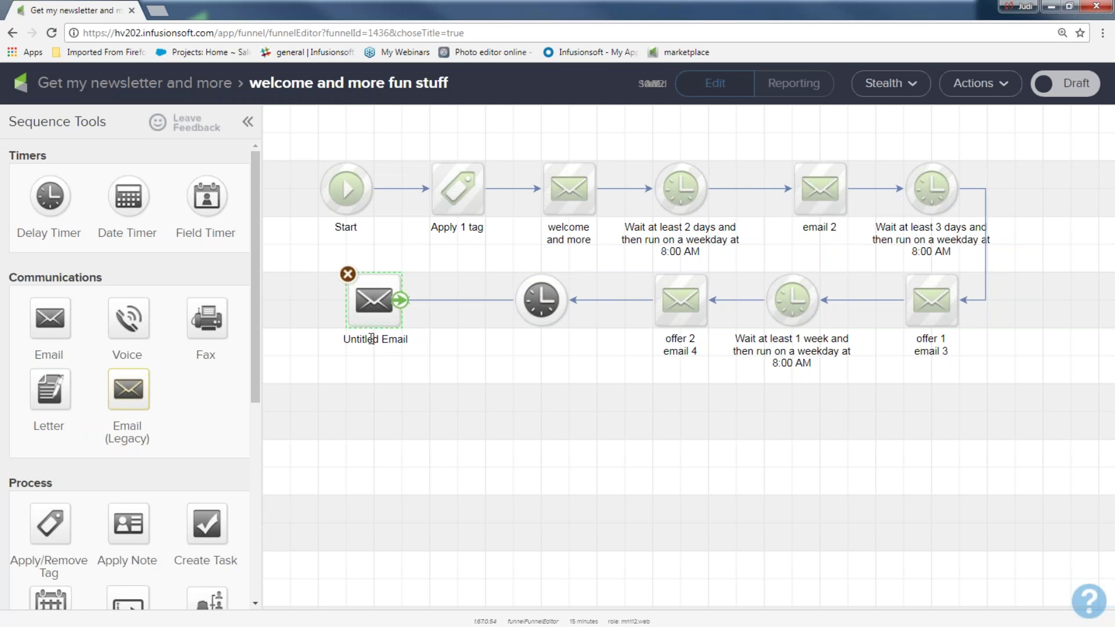
{"action": "left_click_drag", "start_coordinate": [347, 338], "coordinate": [419, 336]}
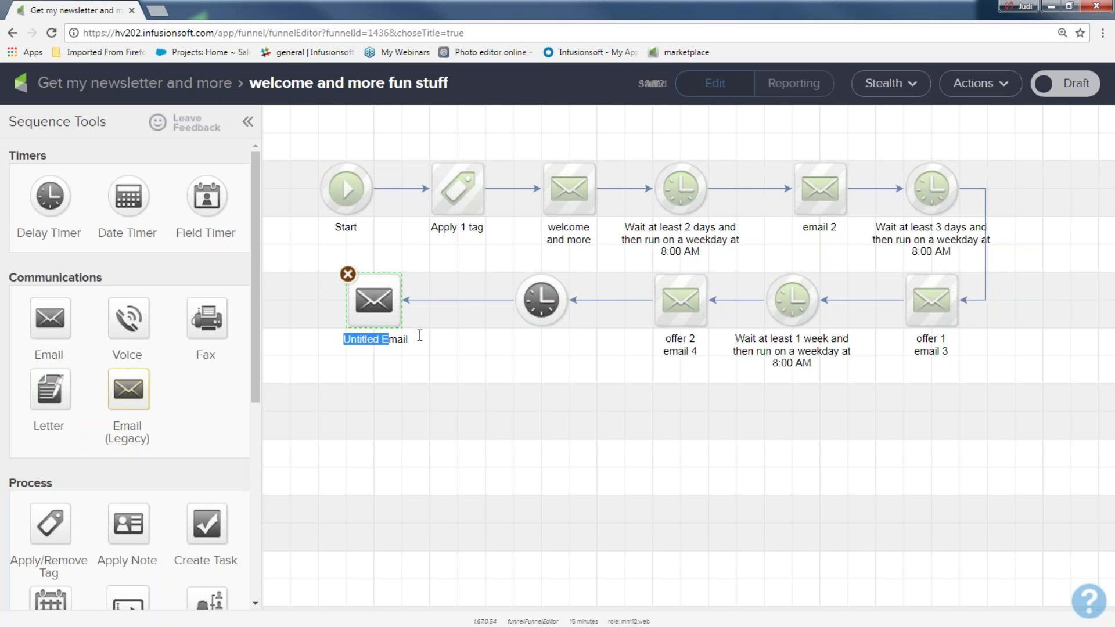
{"action": "key", "text": "BackSpace"}
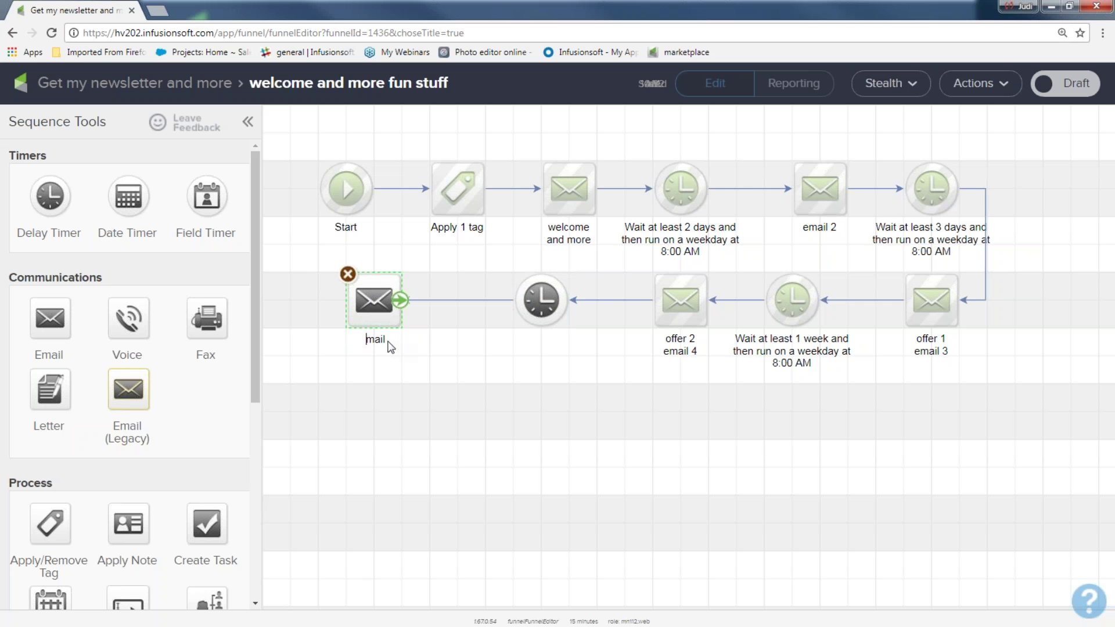
{"action": "type", "text": "final offer e"}
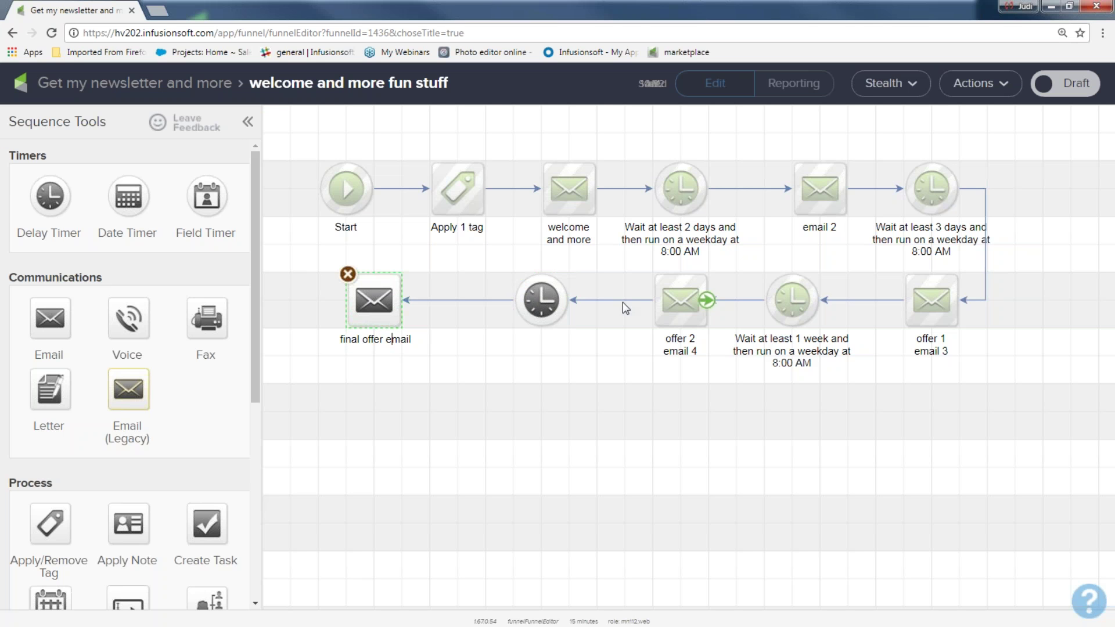
- Reconnect the last timer to the final offer email and save it at 3 days, weekdays 8:00 AM
{"action": "left_click", "coordinate": [476, 302]}
{"action": "key", "text": "Delete"}
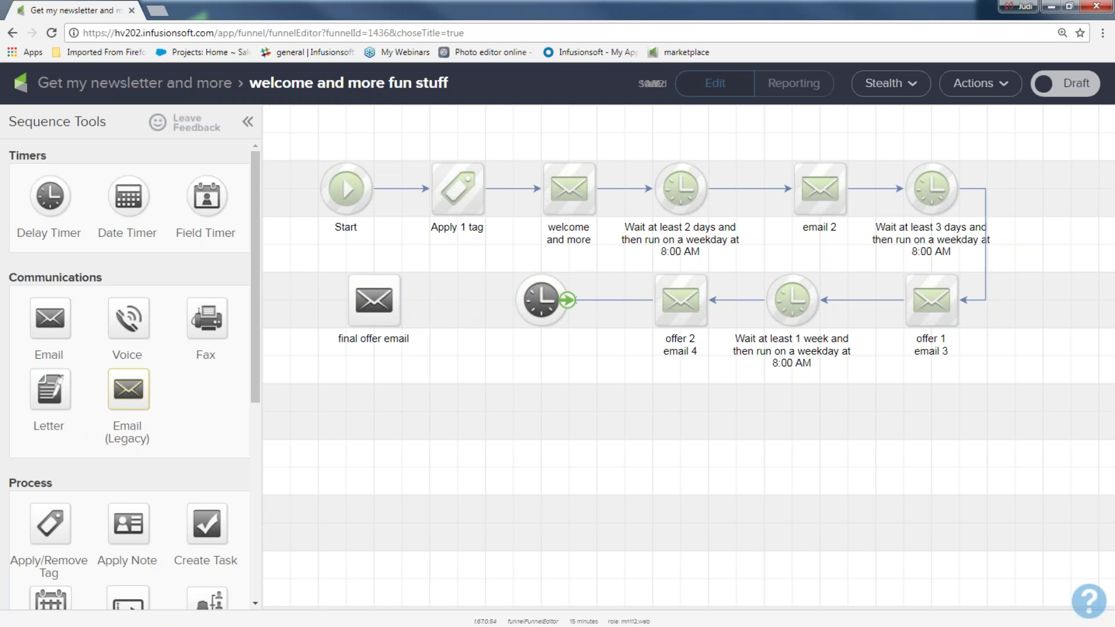
{"action": "left_click_drag", "start_coordinate": [571, 320], "coordinate": [390, 300]}
{"action": "double_click", "coordinate": [541, 299]}
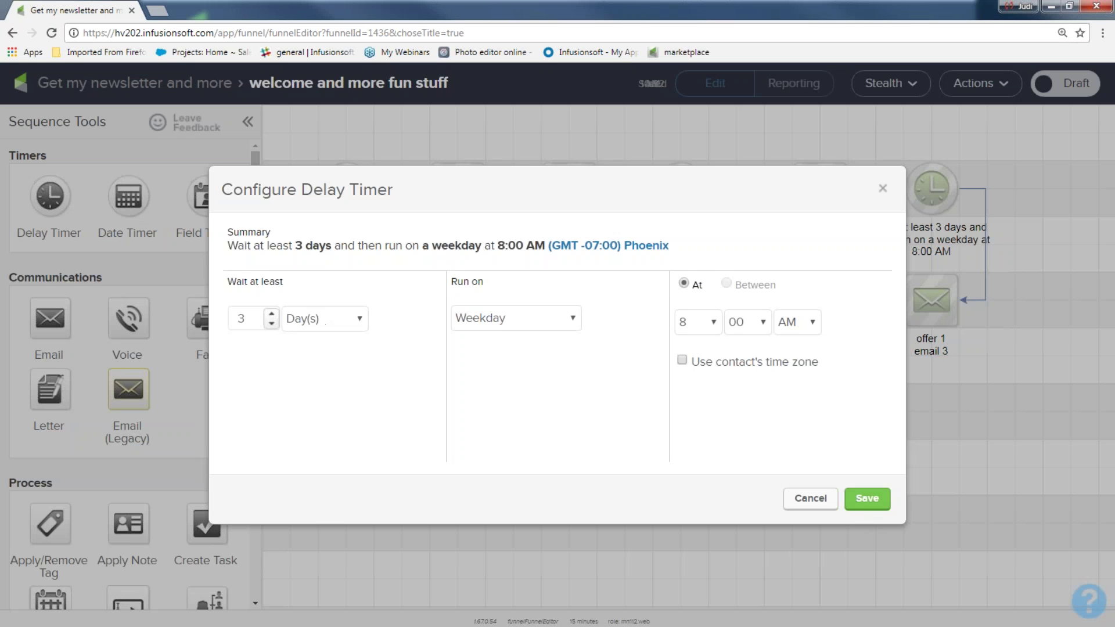
{"action": "left_click", "coordinate": [866, 503]}
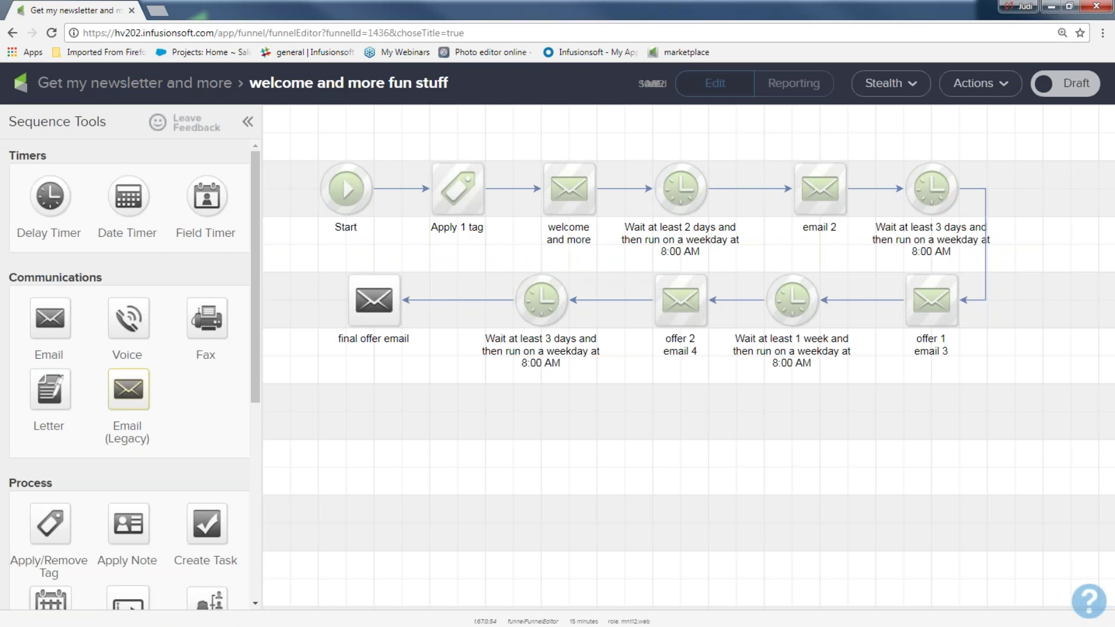
- Review each step of the sequence in turn and briefly open the final offer email
{"action": "left_click_drag", "start_coordinate": [397, 137], "coordinate": [488, 244]}
{"action": "left_click_drag", "start_coordinate": [497, 138], "coordinate": [609, 265]}
{"action": "left_click_drag", "start_coordinate": [613, 142], "coordinate": [750, 244]}
{"action": "left_click_drag", "start_coordinate": [736, 142], "coordinate": [853, 245]}
{"action": "left_click_drag", "start_coordinate": [860, 145], "coordinate": [1010, 263]}
{"action": "left_click_drag", "start_coordinate": [857, 245], "coordinate": [1016, 392]}
{"action": "left_click_drag", "start_coordinate": [725, 267], "coordinate": [847, 381]}
{"action": "left_click_drag", "start_coordinate": [613, 263], "coordinate": [738, 381]}
{"action": "left_click_drag", "start_coordinate": [418, 258], "coordinate": [613, 387]}
{"action": "double_click", "coordinate": [377, 308]}
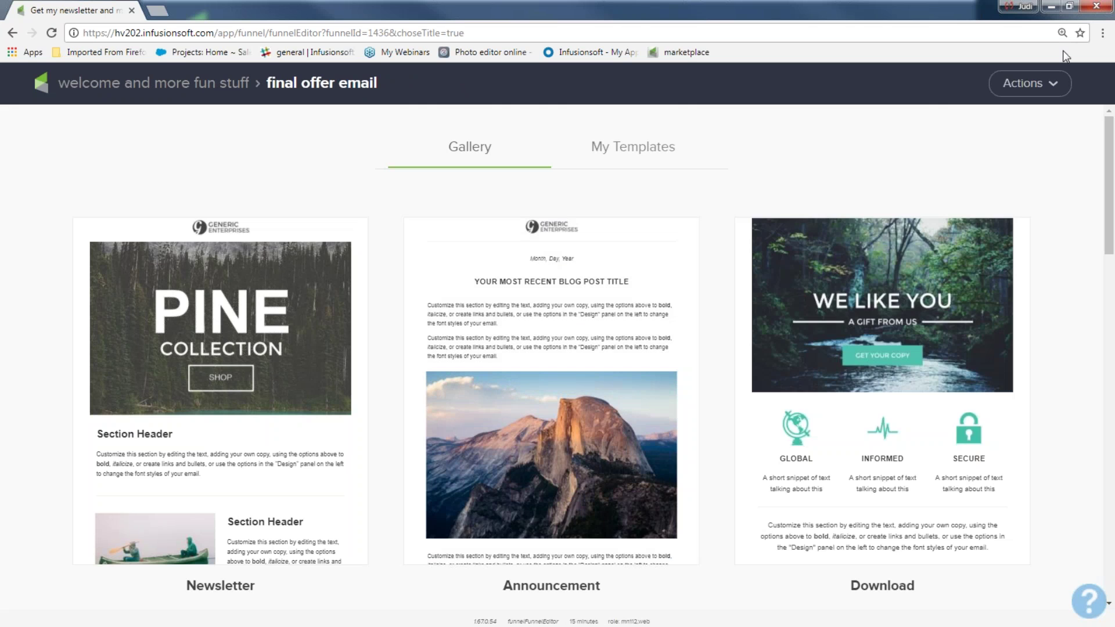
{"action": "left_click", "coordinate": [89, 82]}
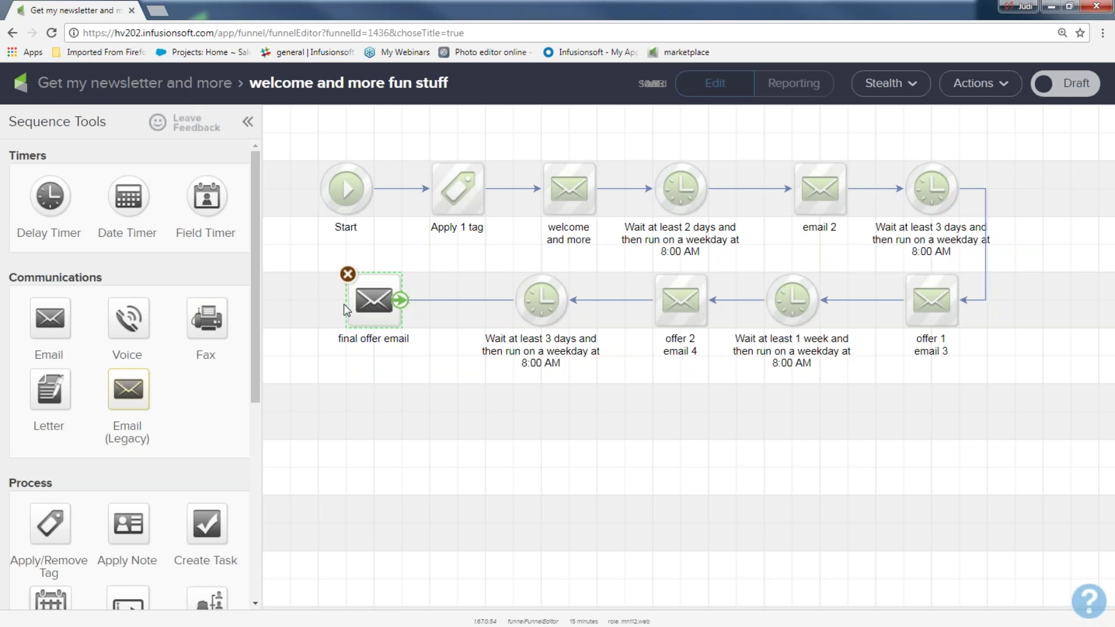
- Apply the saved 'Ducks like rain' template to the final offer email and mark it Ready
{"action": "double_click", "coordinate": [374, 302]}
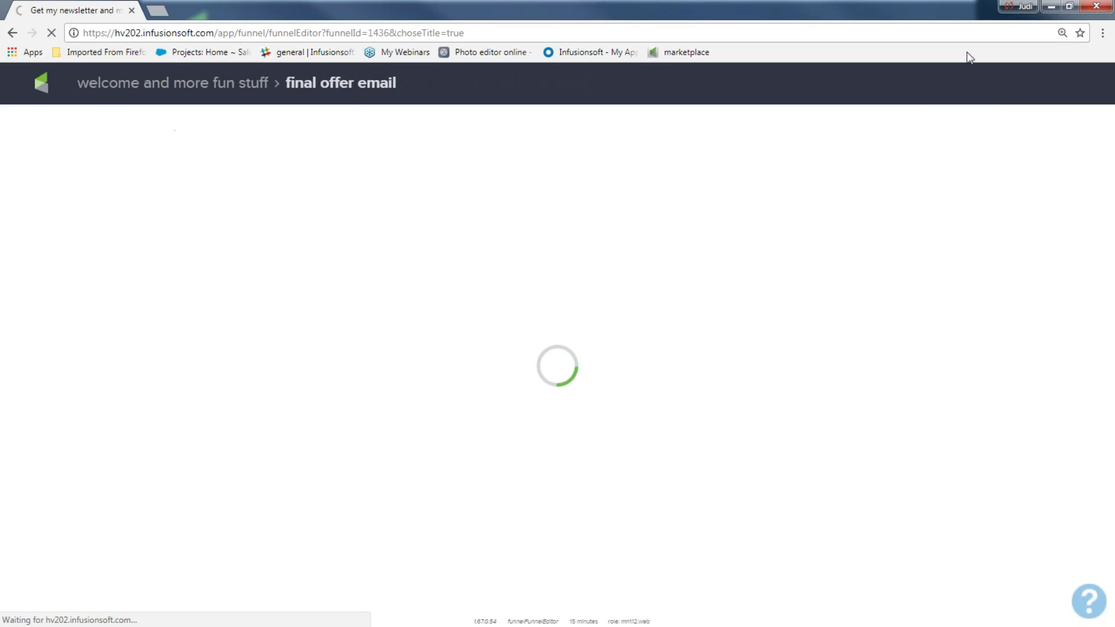
{"action": "left_click", "coordinate": [1022, 85]}
{"action": "left_click", "coordinate": [807, 90]}
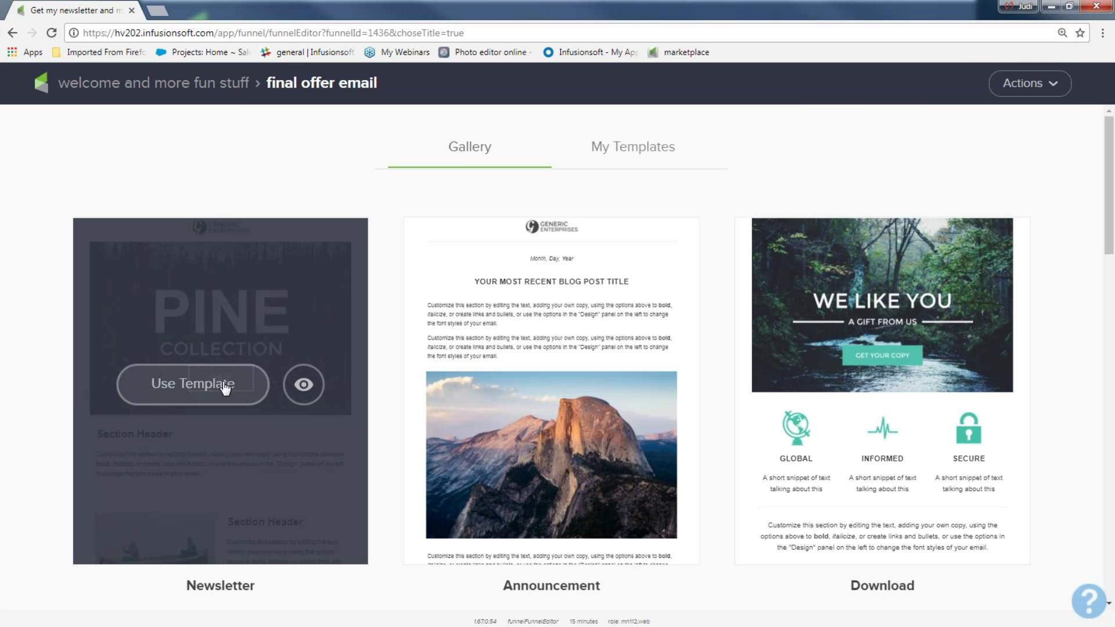
{"action": "left_click", "coordinate": [610, 152]}
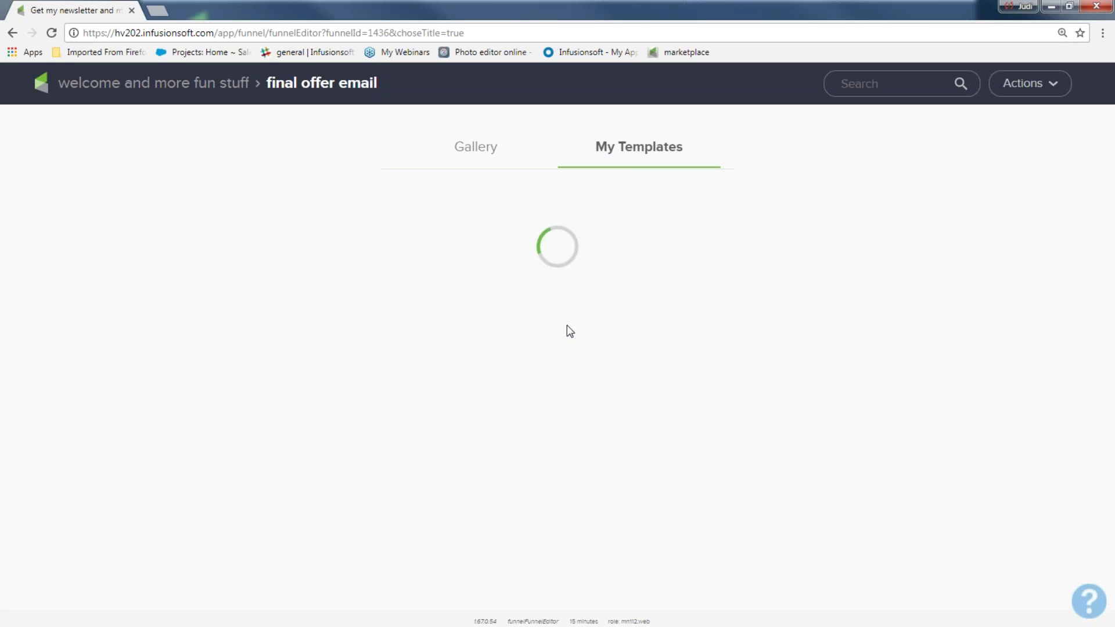
{"action": "mouse_move", "coordinate": [303, 314]}
{"action": "left_click", "coordinate": [221, 356]}
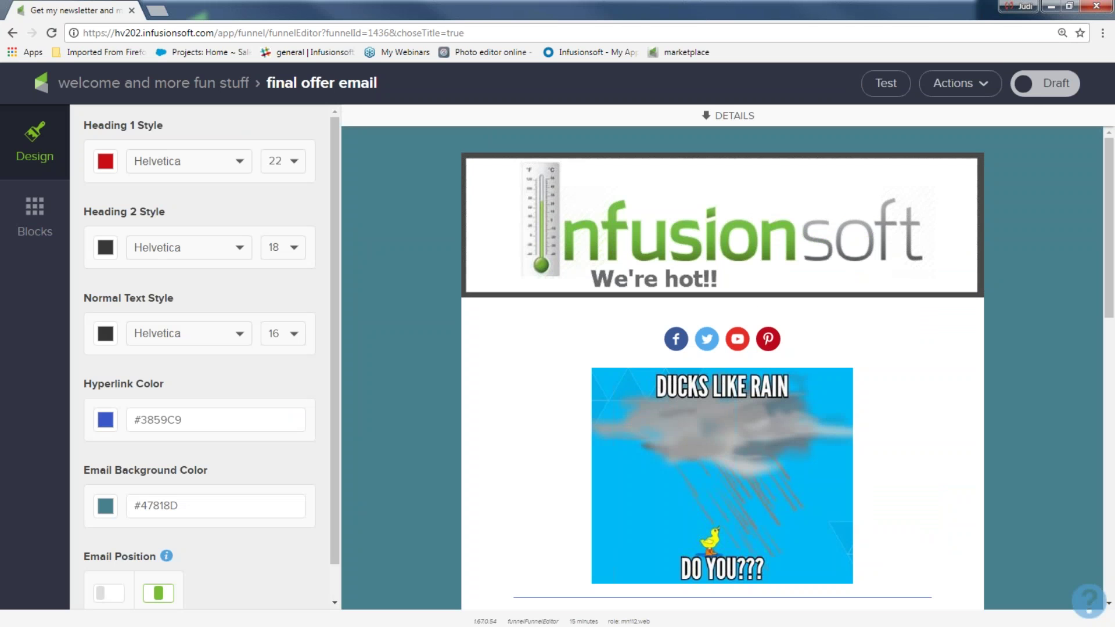
{"action": "left_click", "coordinate": [1045, 83]}
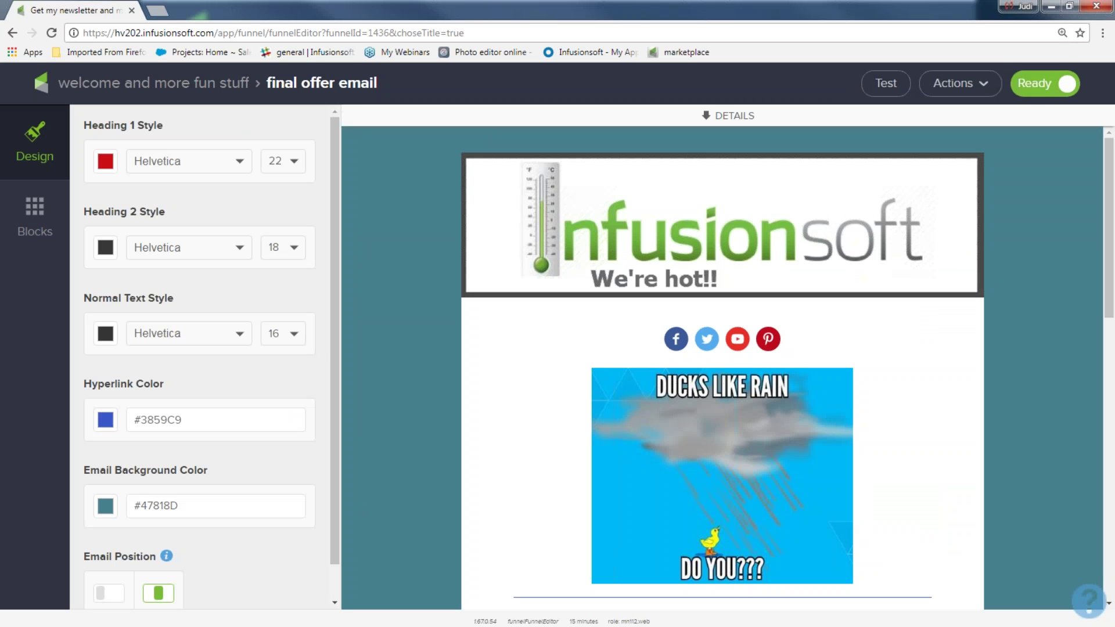
{"action": "left_click", "coordinate": [145, 83]}
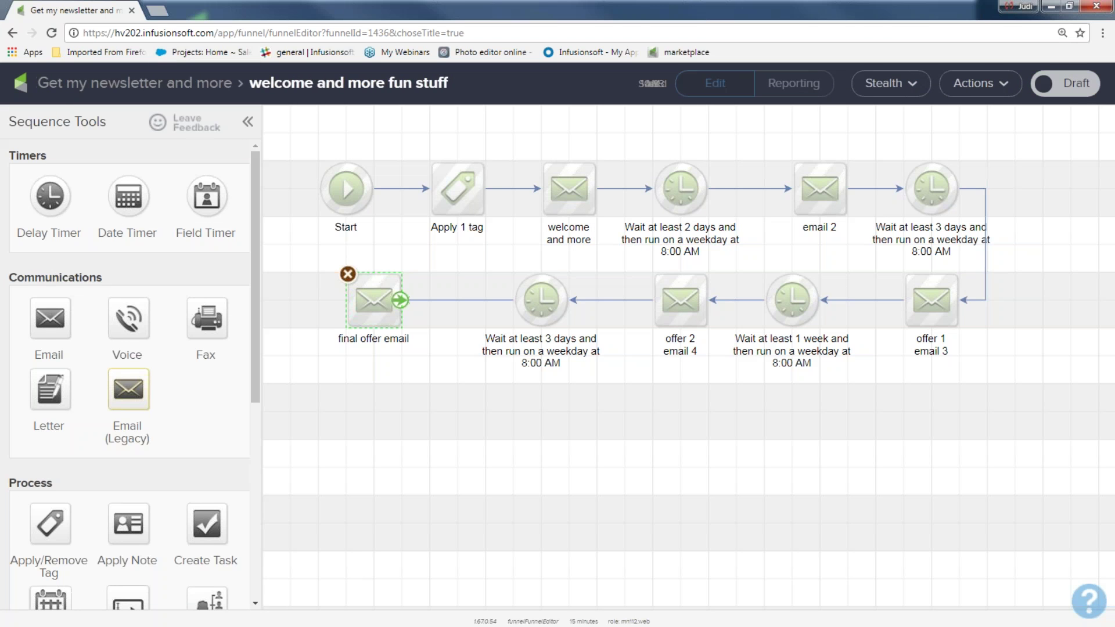
- Add a 1-week delay timer after the final offer email, followed by a new email
{"action": "left_click_drag", "start_coordinate": [58, 206], "coordinate": [292, 300]}
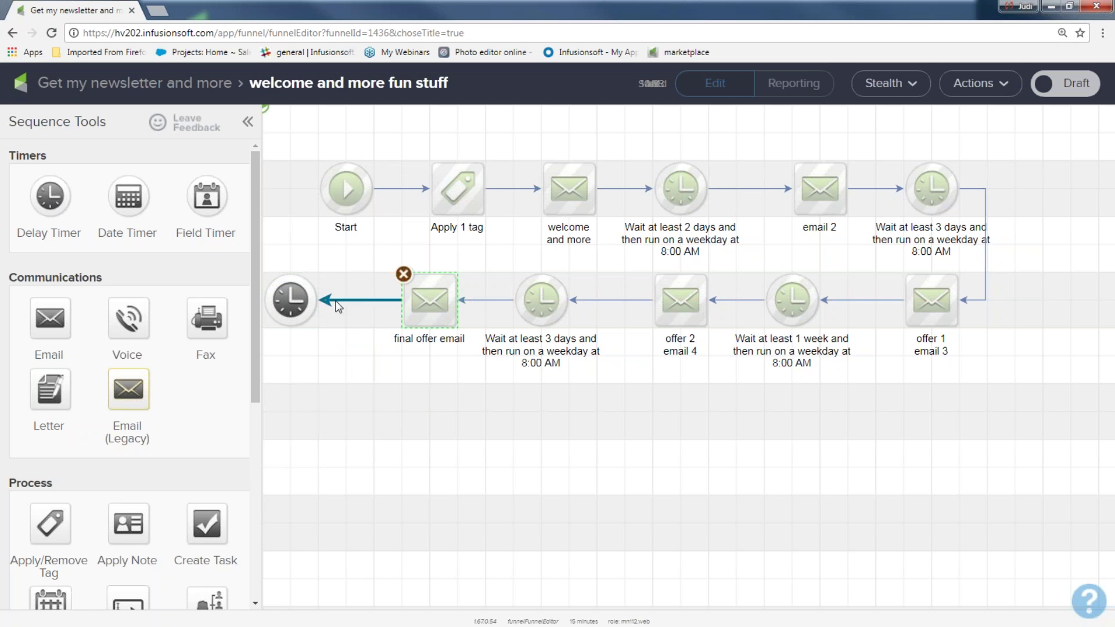
{"action": "double_click", "coordinate": [292, 301]}
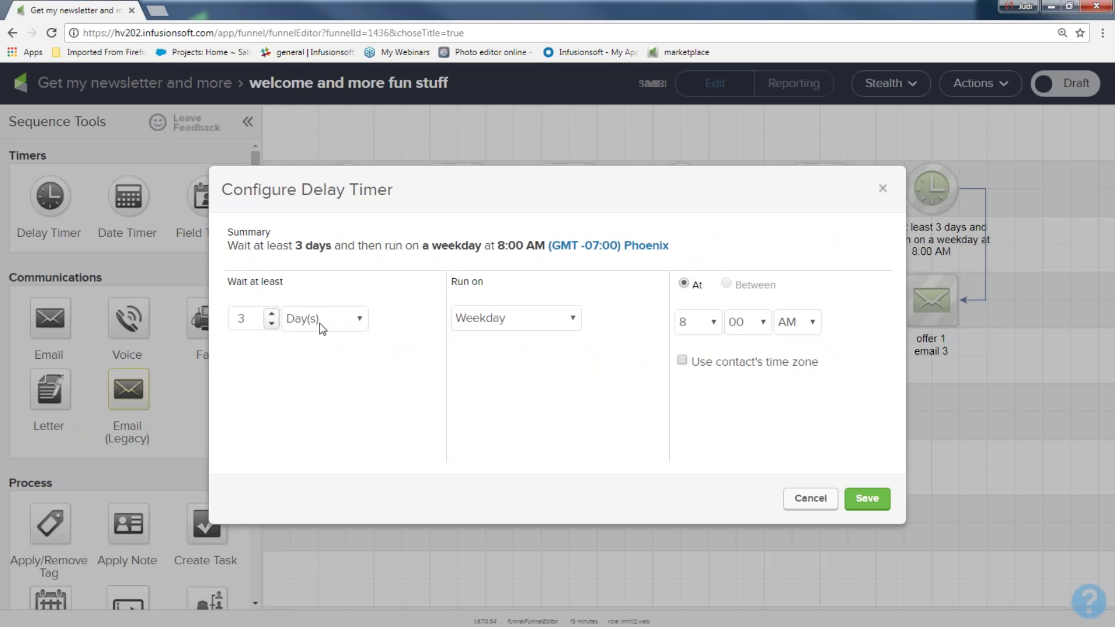
{"action": "left_click", "coordinate": [365, 321]}
{"action": "left_click", "coordinate": [326, 387]}
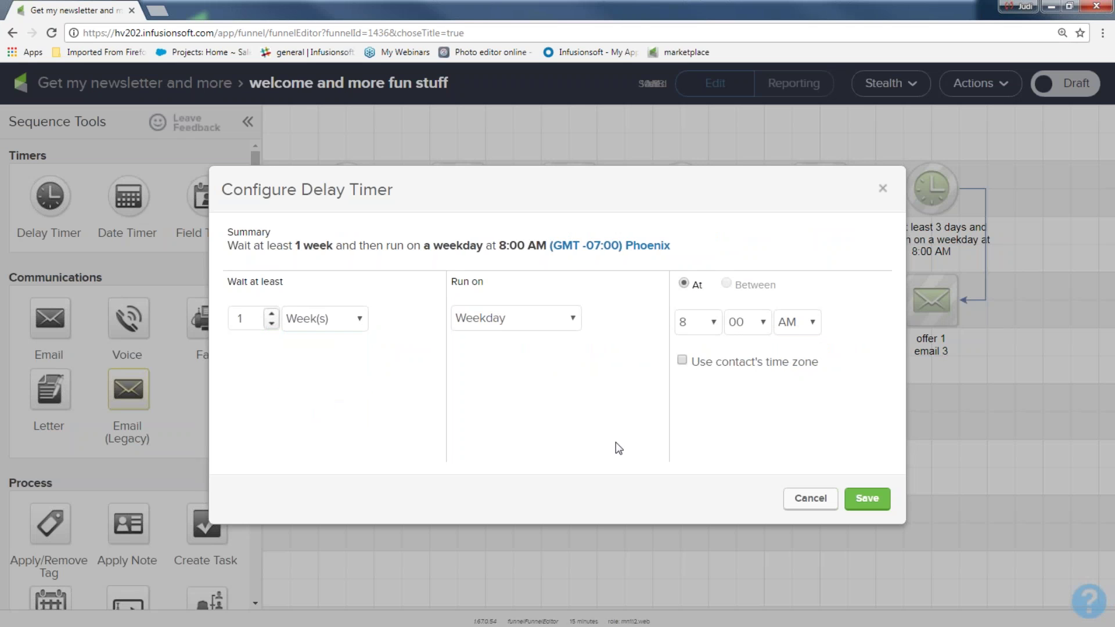
{"action": "left_click", "coordinate": [866, 499]}
{"action": "left_click_drag", "start_coordinate": [50, 317], "coordinate": [345, 438]}
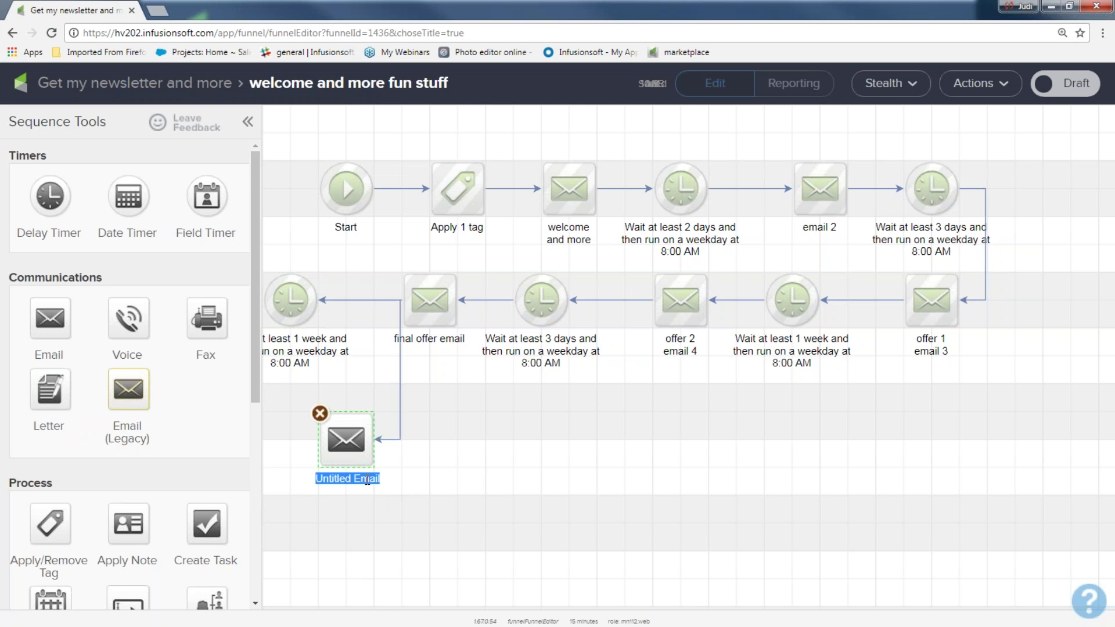
- Name the new email 'undecided', shift it left, and add a delay timer after it
{"action": "type", "text": "undecid"}
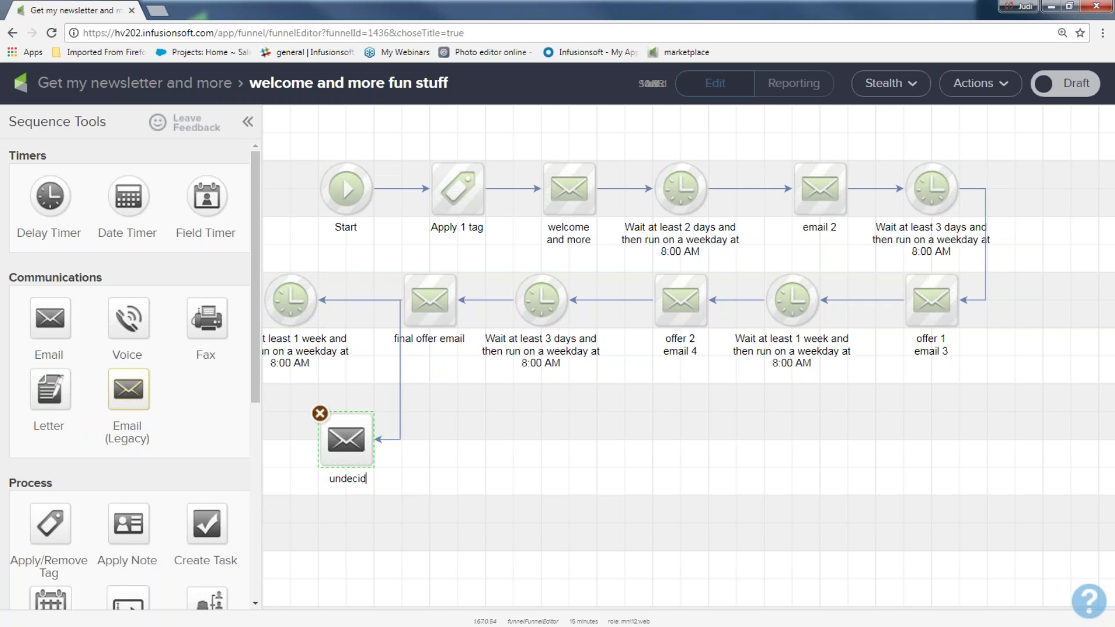
{"action": "type", "text": "ed"}
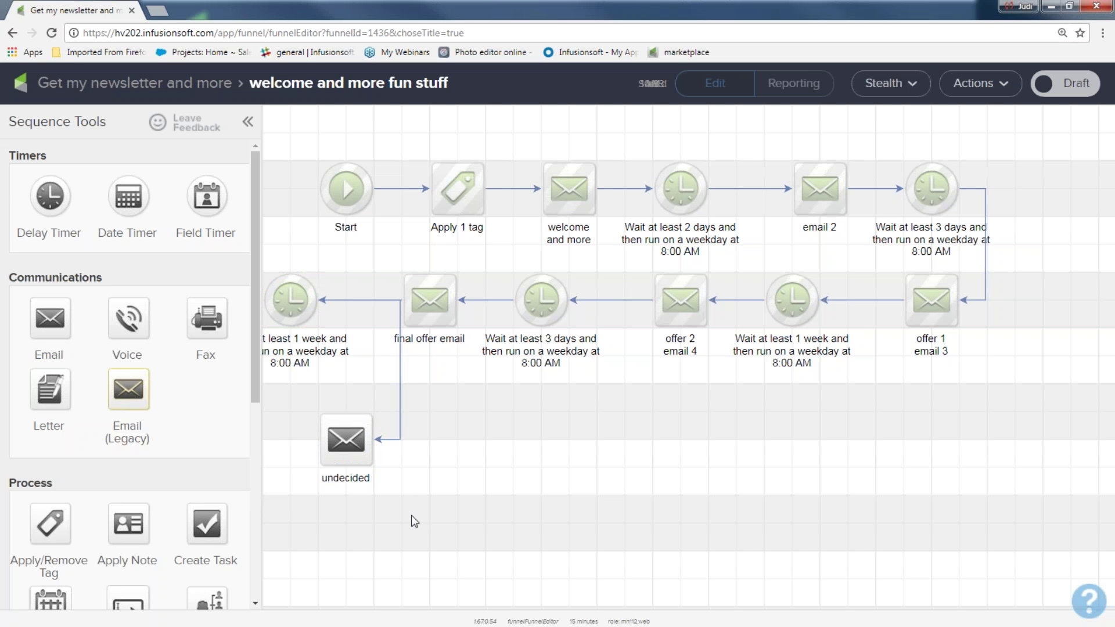
{"action": "left_click_drag", "start_coordinate": [367, 439], "coordinate": [302, 450]}
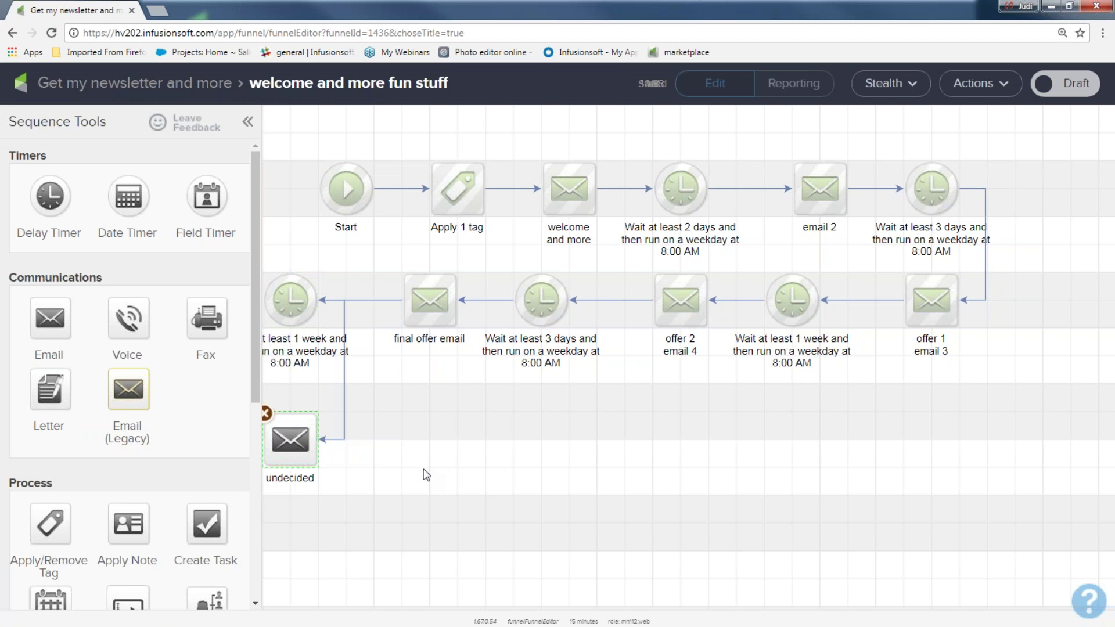
{"action": "left_click_drag", "start_coordinate": [50, 196], "coordinate": [406, 440]}
{"action": "left_click", "coordinate": [508, 466]}
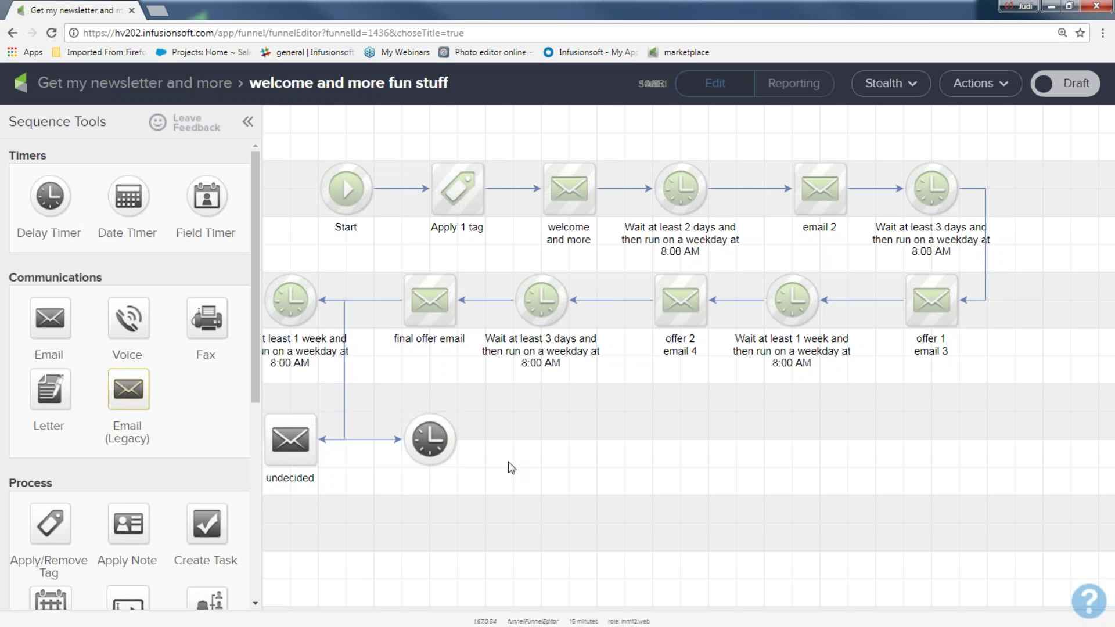
- Select the new, 3-day and 1-week delay timers on the sequence canvas
{"action": "left_click_drag", "start_coordinate": [270, 393], "coordinate": [505, 503]}
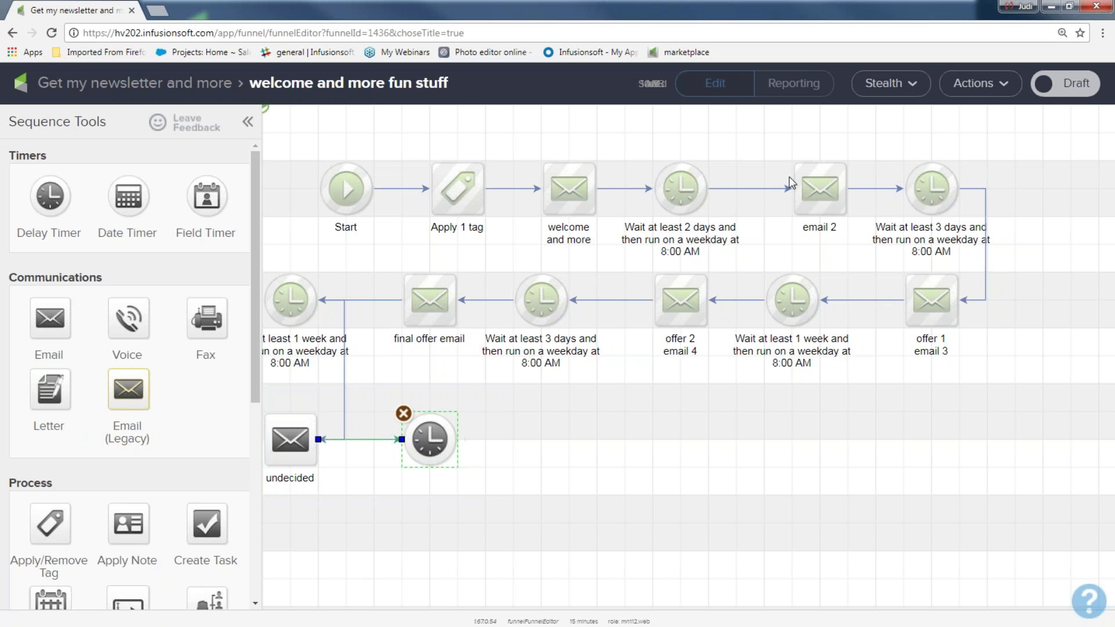
{"action": "left_click_drag", "start_coordinate": [900, 169], "coordinate": [1000, 219]}
{"action": "left_click", "coordinate": [900, 263]}
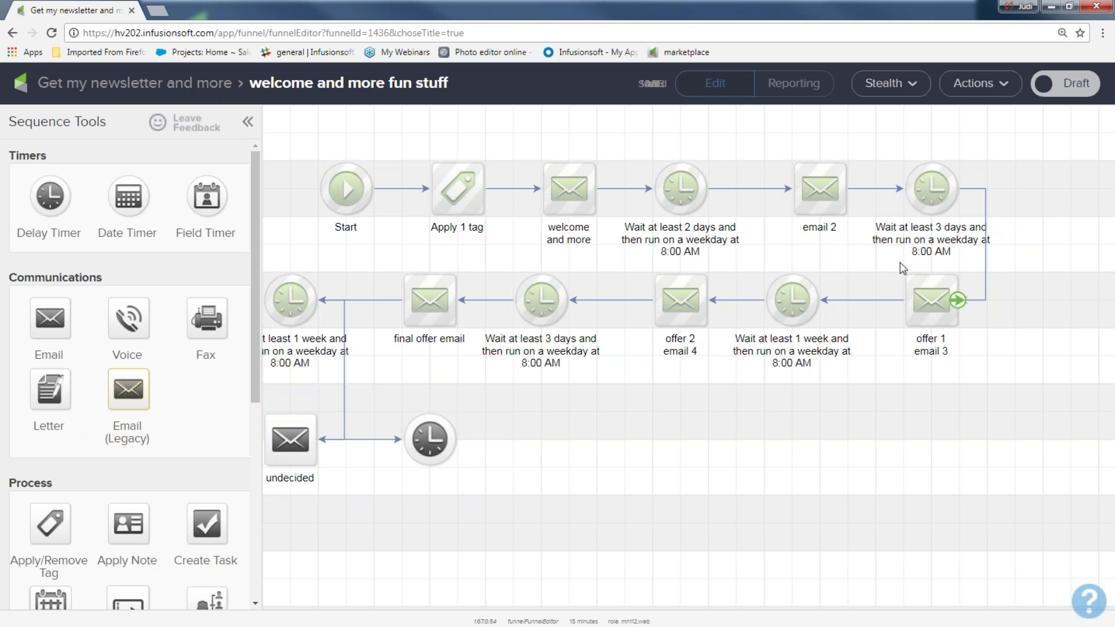
{"action": "left_click_drag", "start_coordinate": [753, 261], "coordinate": [869, 368]}
{"action": "left_click_drag", "start_coordinate": [609, 261], "coordinate": [479, 363]}
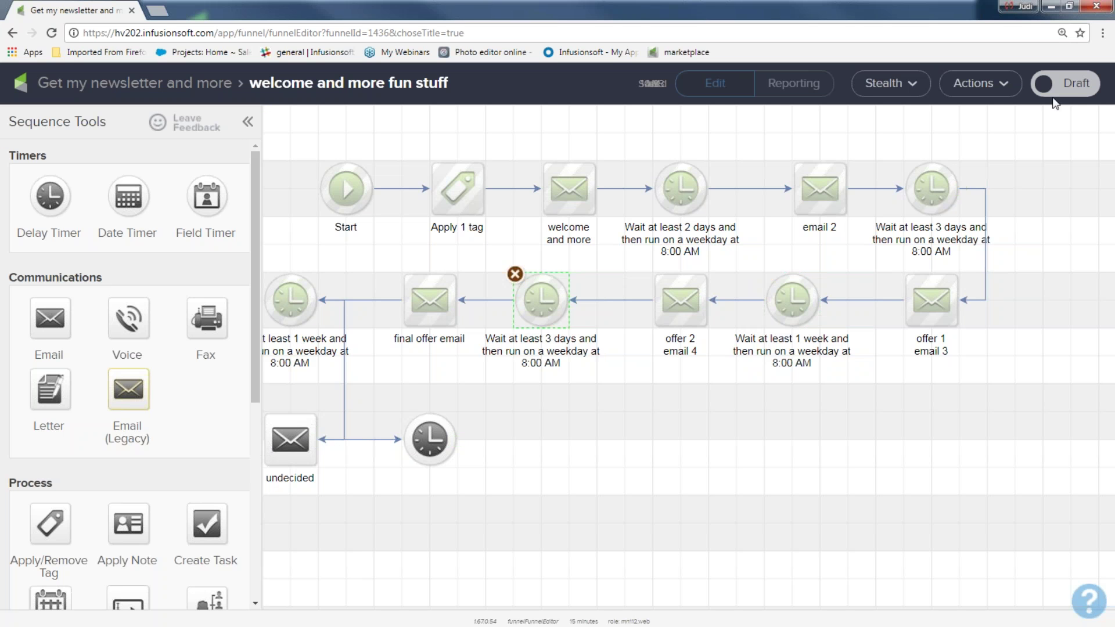
- Switch the sequence to Ready and select its steps in the 'Get my newsletter and more' campaign
{"action": "left_click", "coordinate": [1078, 91]}
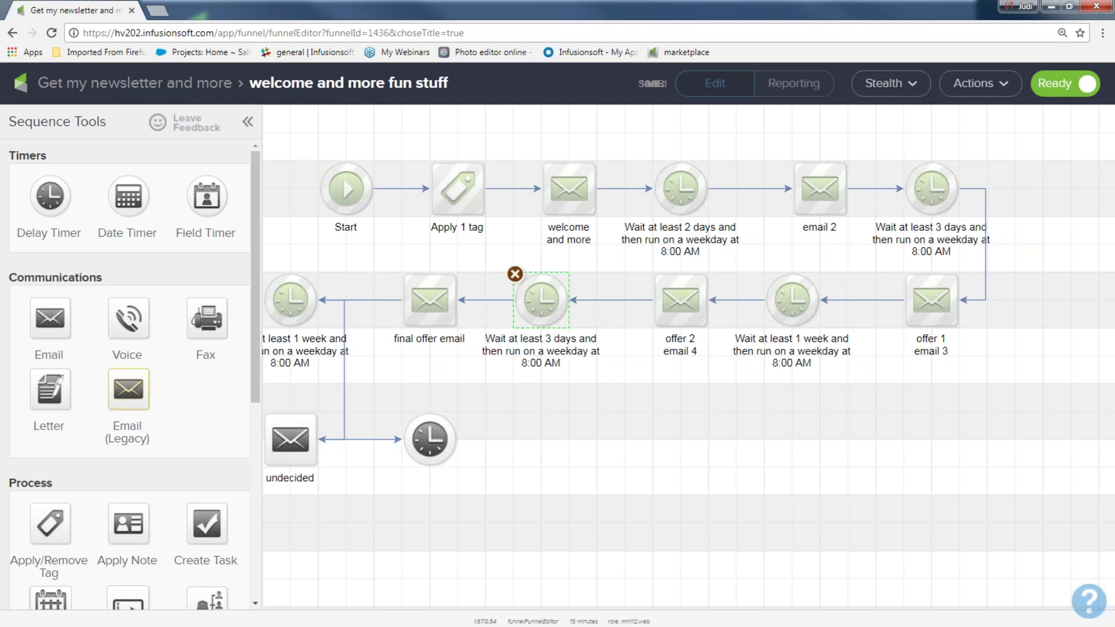
{"action": "left_click", "coordinate": [161, 88]}
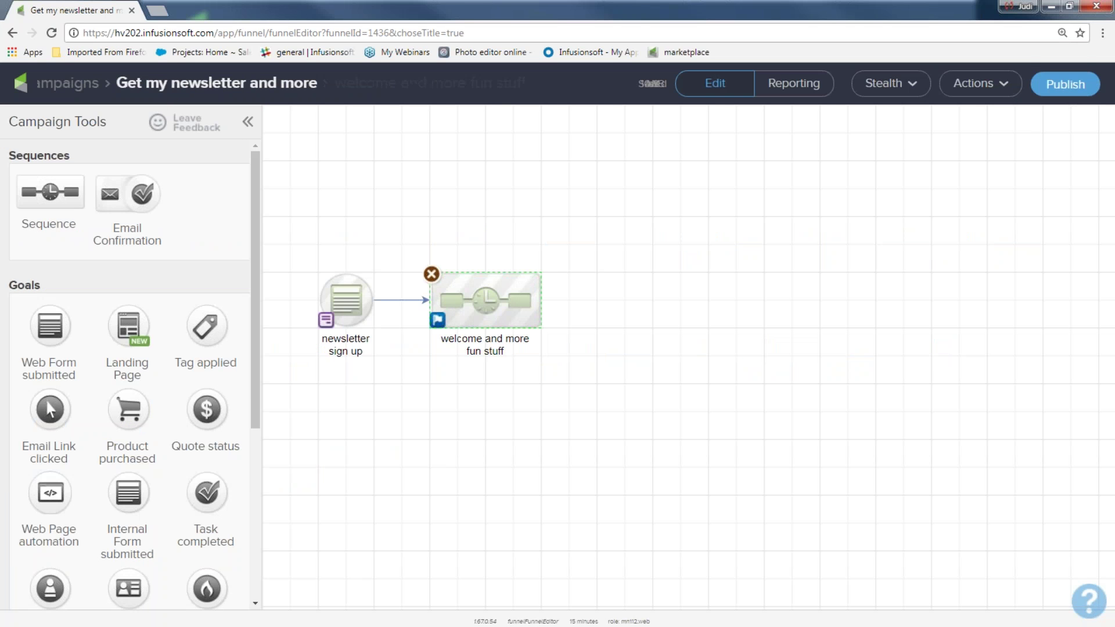
{"action": "left_click_drag", "start_coordinate": [300, 248], "coordinate": [390, 375]}
{"action": "left_click_drag", "start_coordinate": [411, 237], "coordinate": [593, 385]}
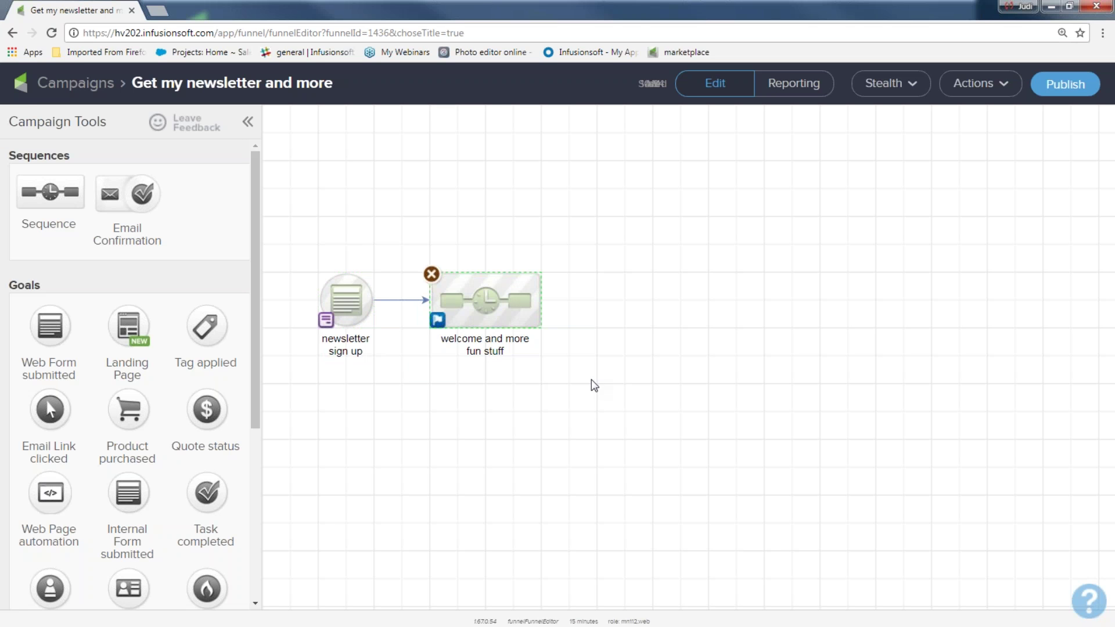
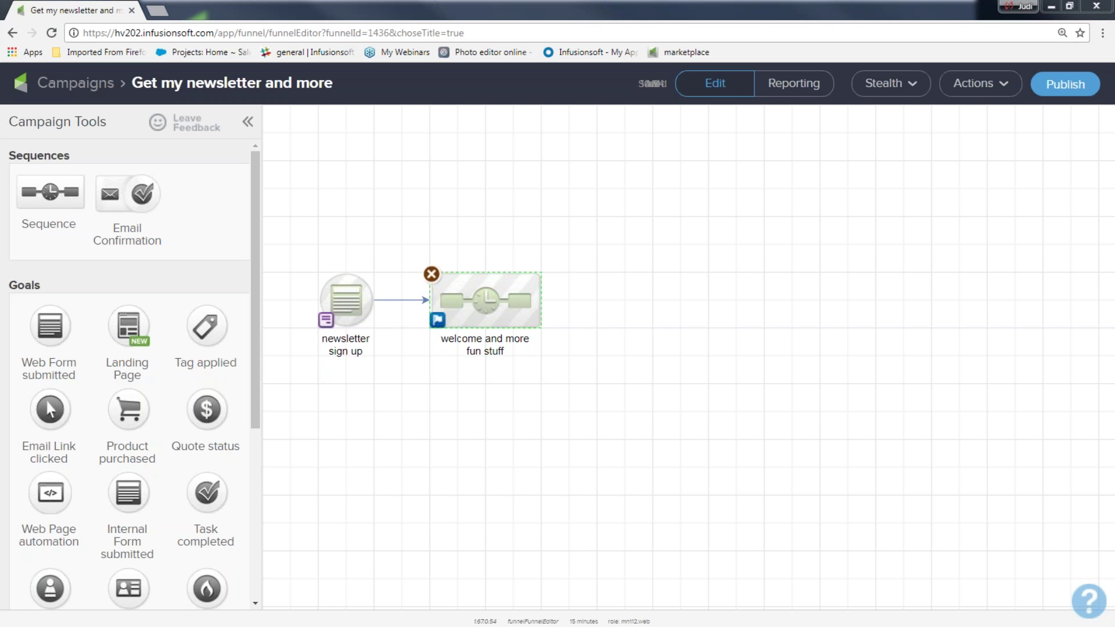
- Add a Product purchased goal beside the welcome and more fun stuff sequence and connect them
{"action": "left_click_drag", "start_coordinate": [291, 226], "coordinate": [383, 394]}
{"action": "left_click_drag", "start_coordinate": [402, 239], "coordinate": [622, 389]}
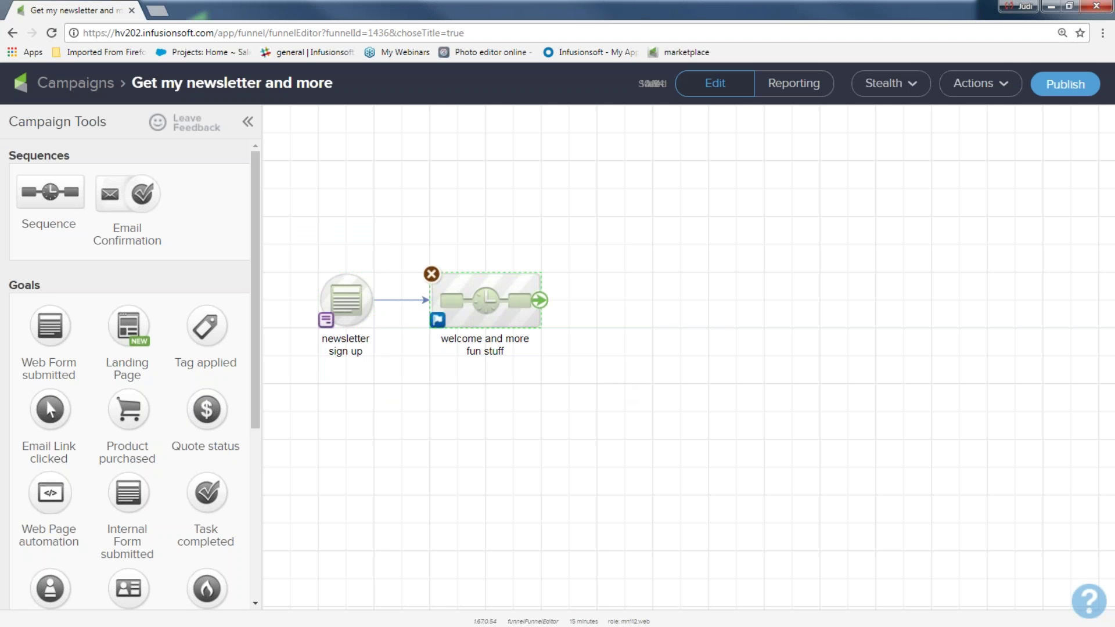
{"action": "left_click_drag", "start_coordinate": [133, 406], "coordinate": [626, 300]}
{"action": "left_click_drag", "start_coordinate": [300, 256], "coordinate": [392, 366]}
{"action": "left_click_drag", "start_coordinate": [409, 242], "coordinate": [546, 375]}
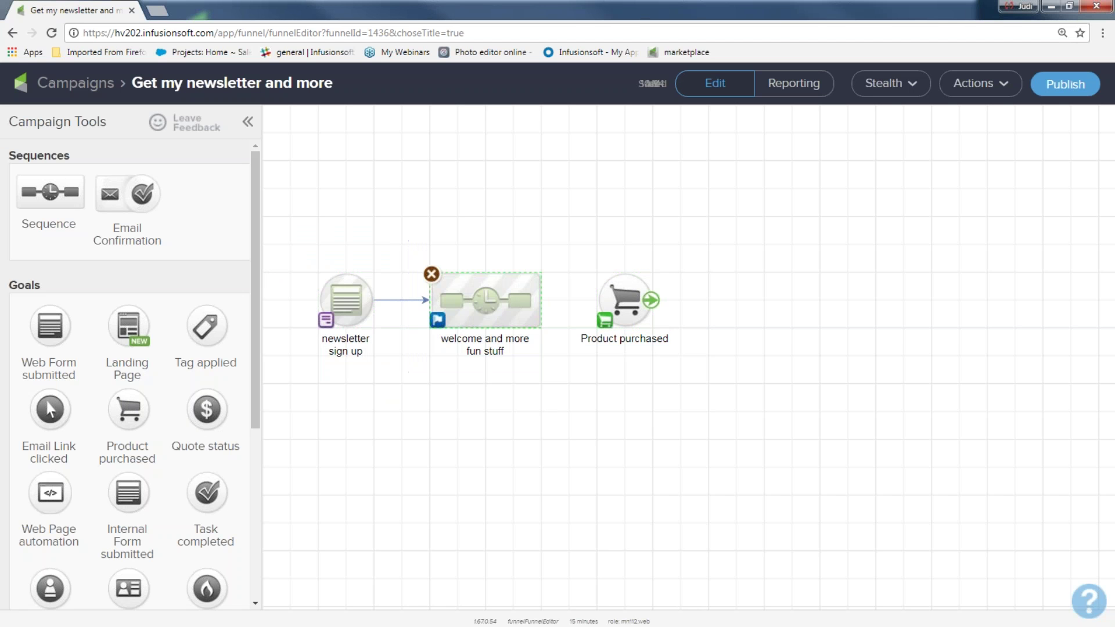
{"action": "mouse_move", "coordinate": [540, 302]}
{"action": "left_click_drag", "start_coordinate": [540, 302], "coordinate": [625, 300]}
- Set the Product purchased goal to trigger on Any Purchase and save it
{"action": "left_click", "coordinate": [625, 300]}
{"action": "double_click", "coordinate": [625, 300]}
{"action": "left_click", "coordinate": [322, 344]}
{"action": "left_click", "coordinate": [772, 397]}
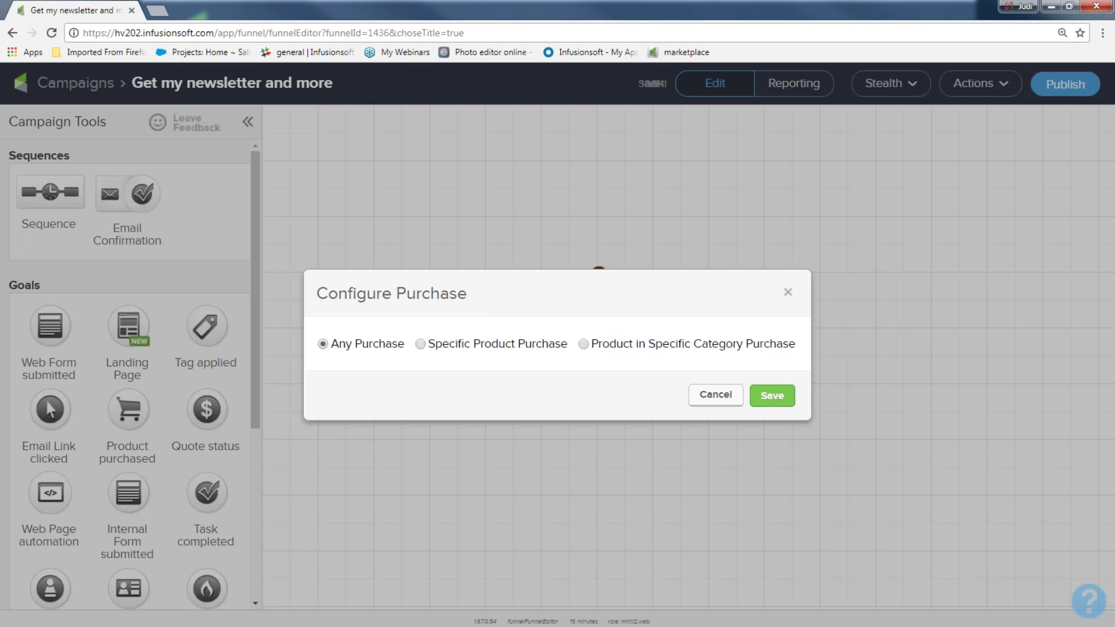
{"action": "left_click_drag", "start_coordinate": [288, 244], "coordinate": [399, 359]}
{"action": "left_click_drag", "start_coordinate": [409, 244], "coordinate": [588, 381]}
{"action": "left_click_drag", "start_coordinate": [559, 250], "coordinate": [668, 357]}
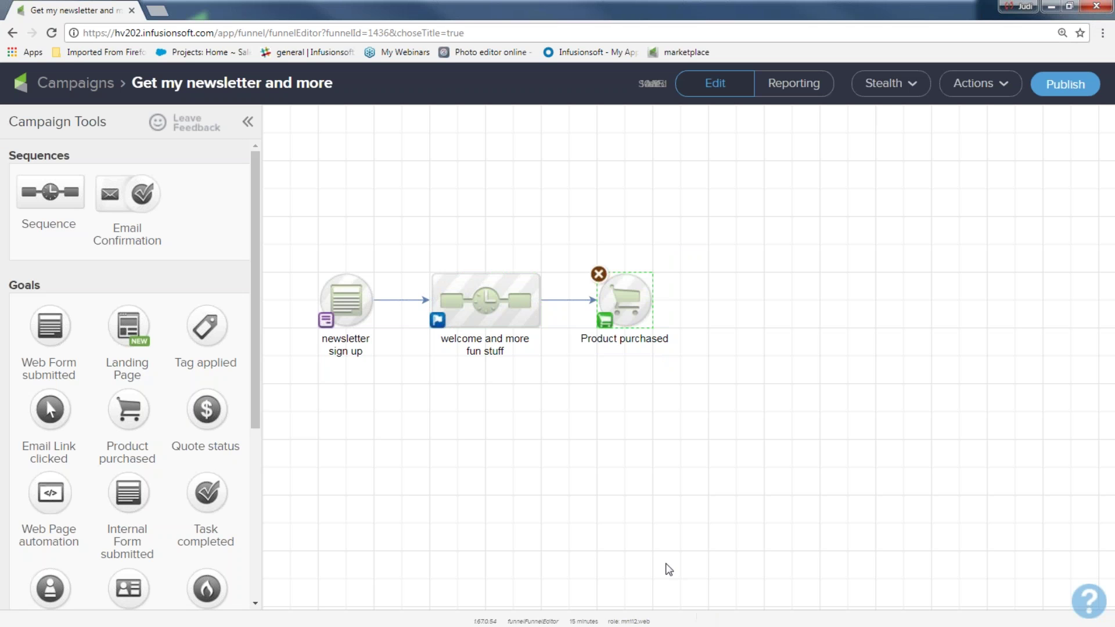
- Publish the campaign after reviewing the Campaign Checklist and its elements not marked ready
{"action": "left_click", "coordinate": [1064, 86]}
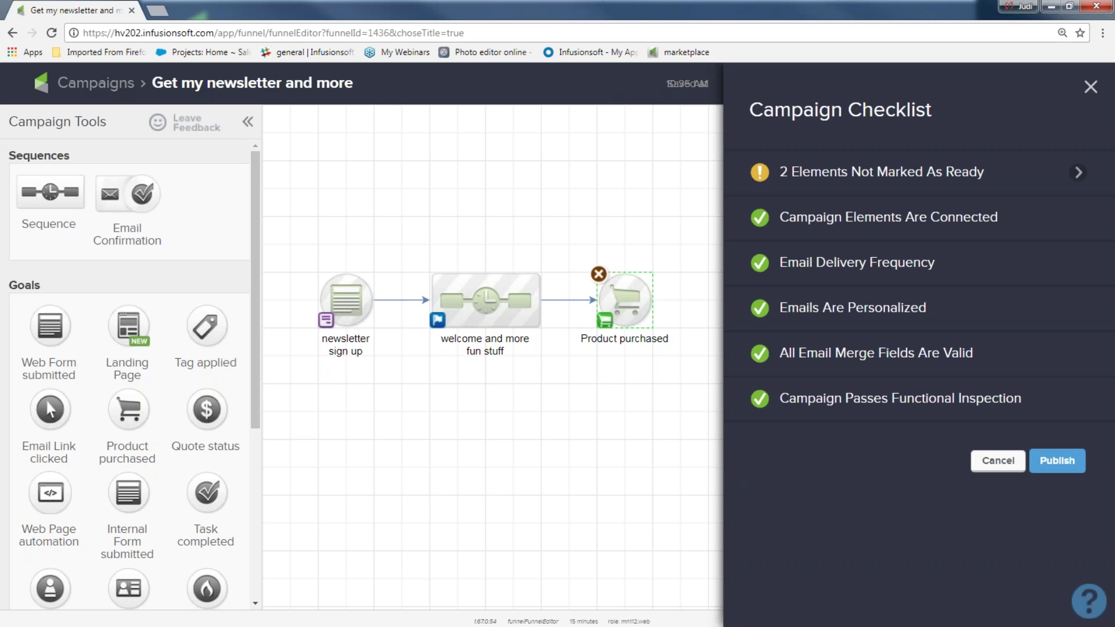
{"action": "mouse_move", "coordinate": [1029, 395]}
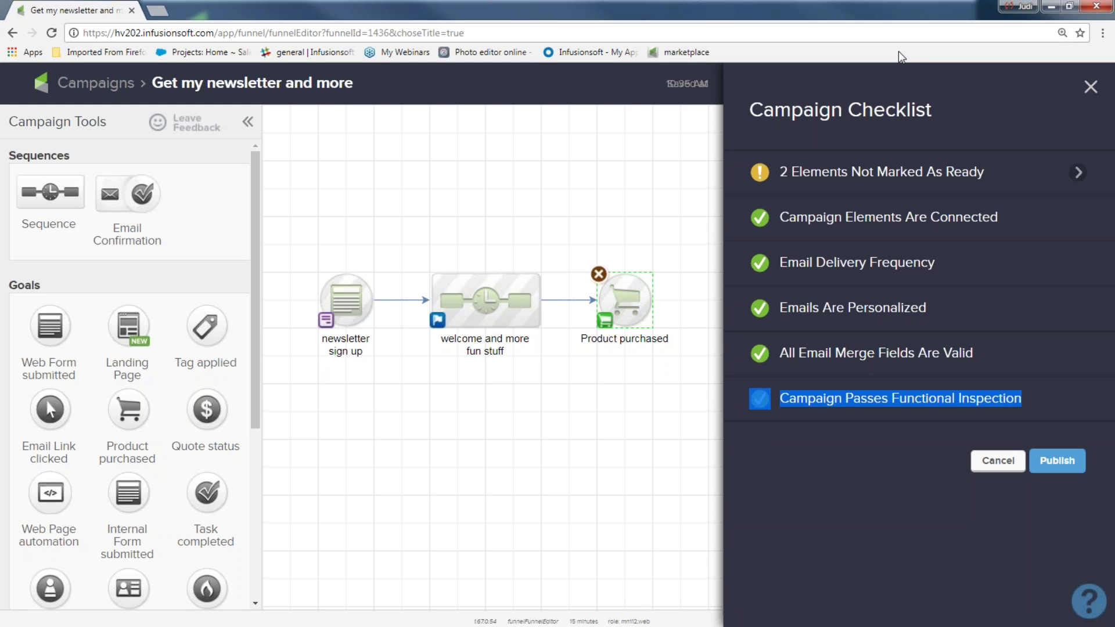
{"action": "mouse_move", "coordinate": [792, 169]}
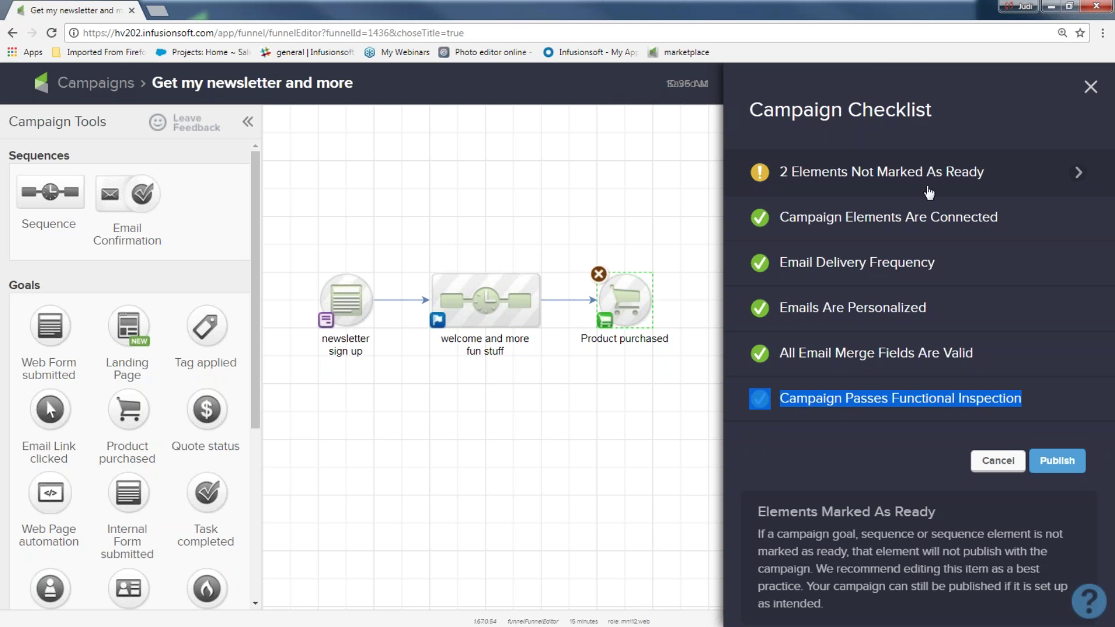
{"action": "left_click", "coordinate": [1077, 173]}
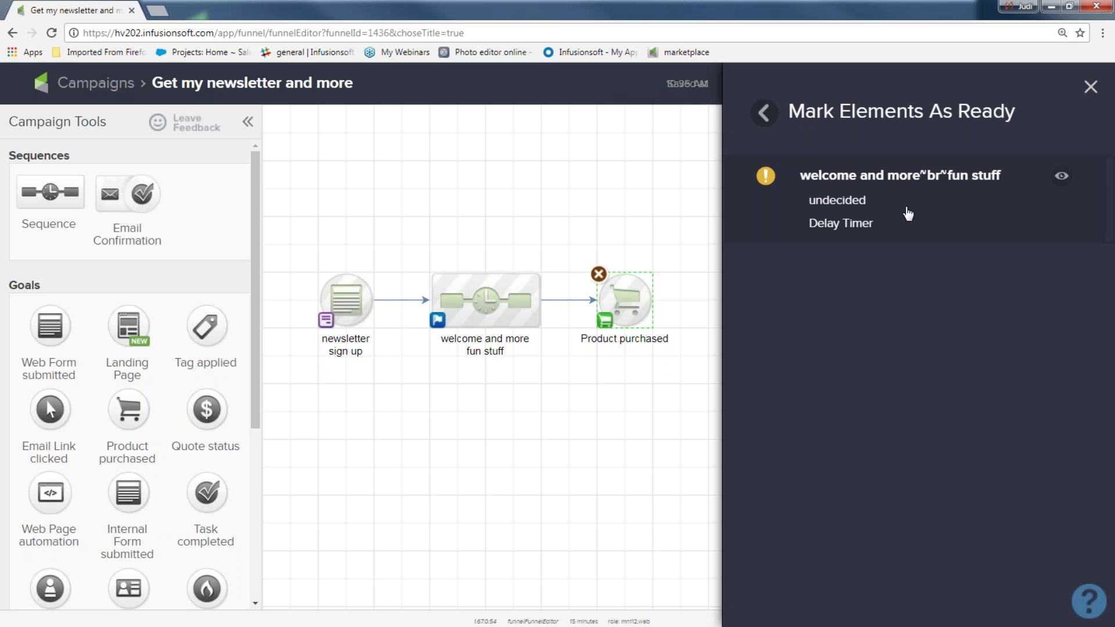
{"action": "left_click", "coordinate": [1090, 86]}
{"action": "left_click", "coordinate": [1055, 90]}
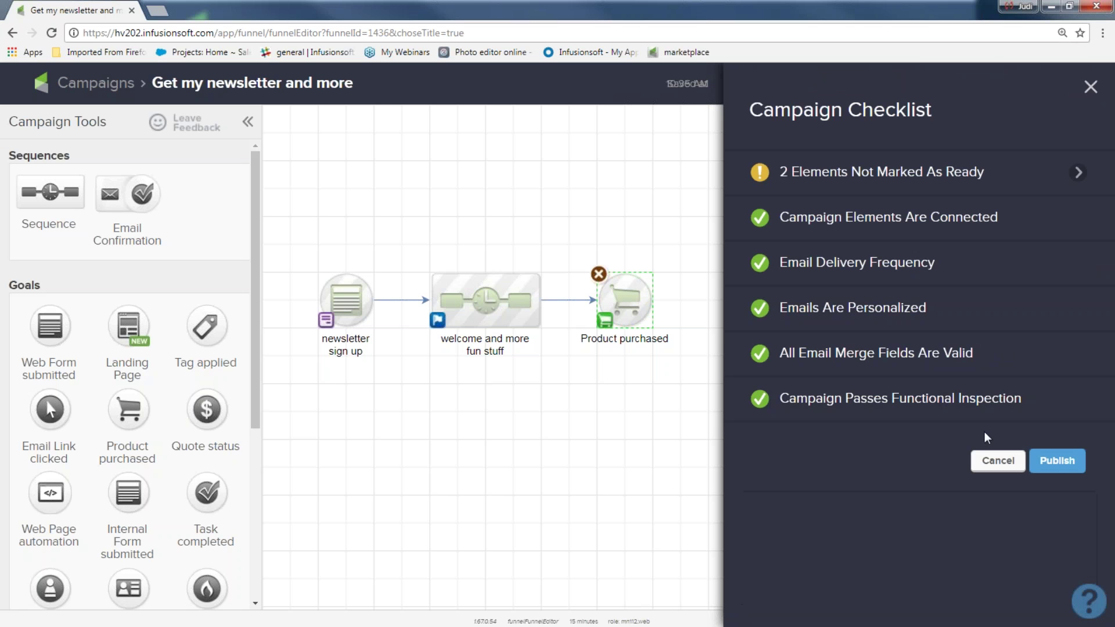
{"action": "left_click", "coordinate": [1056, 461]}
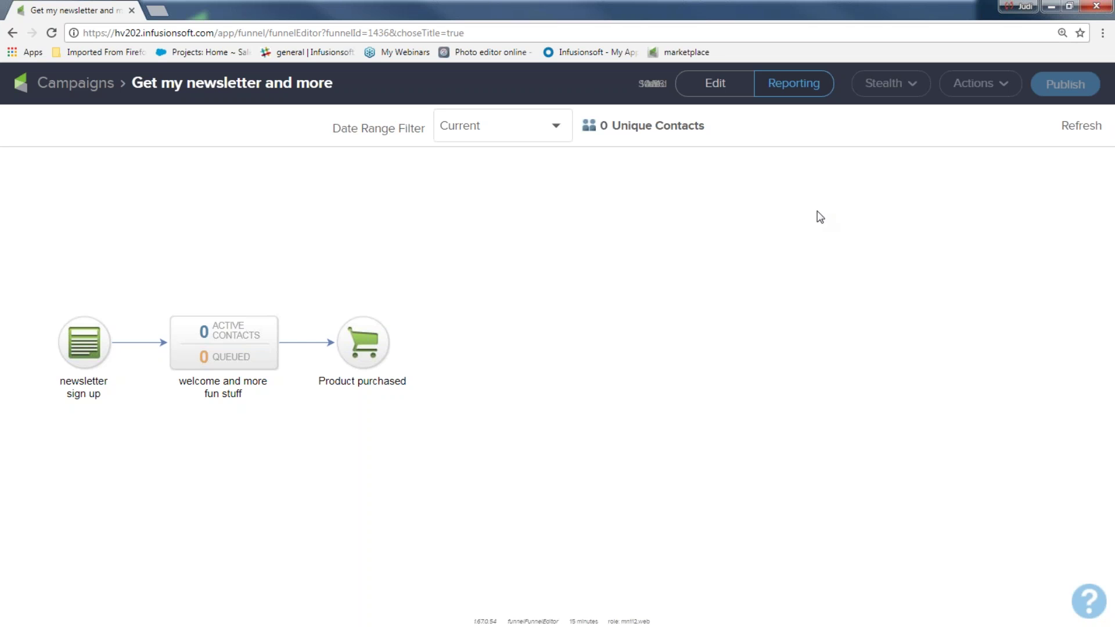
- Switch back to Edit mode and open the newsletter sign up web form node's editor
{"action": "left_click", "coordinate": [712, 87]}
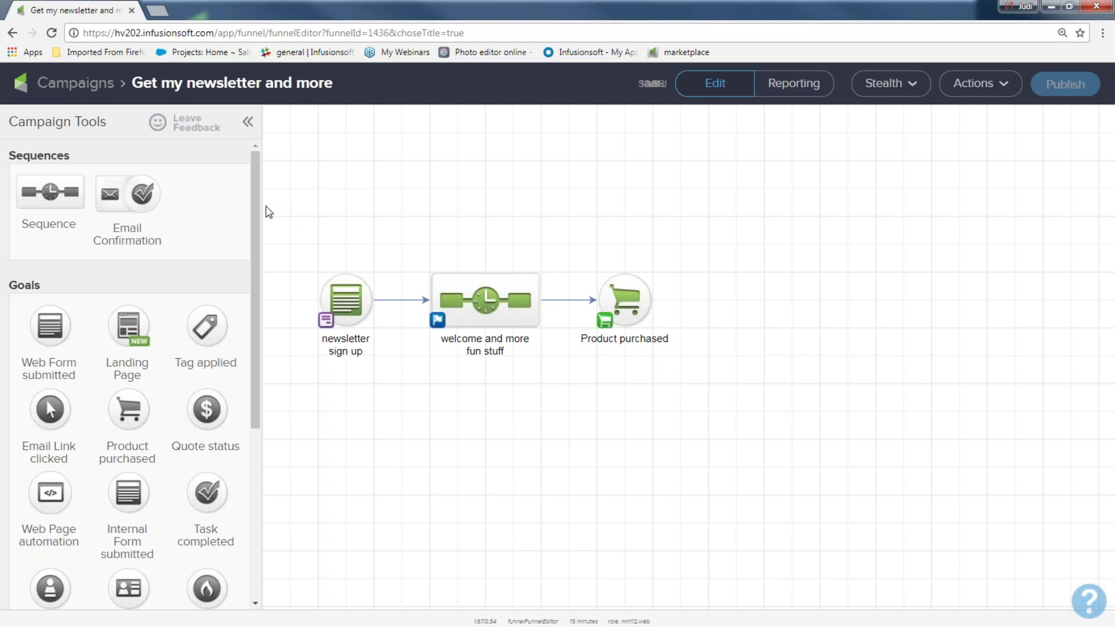
{"action": "left_click_drag", "start_coordinate": [299, 221], "coordinate": [714, 423]}
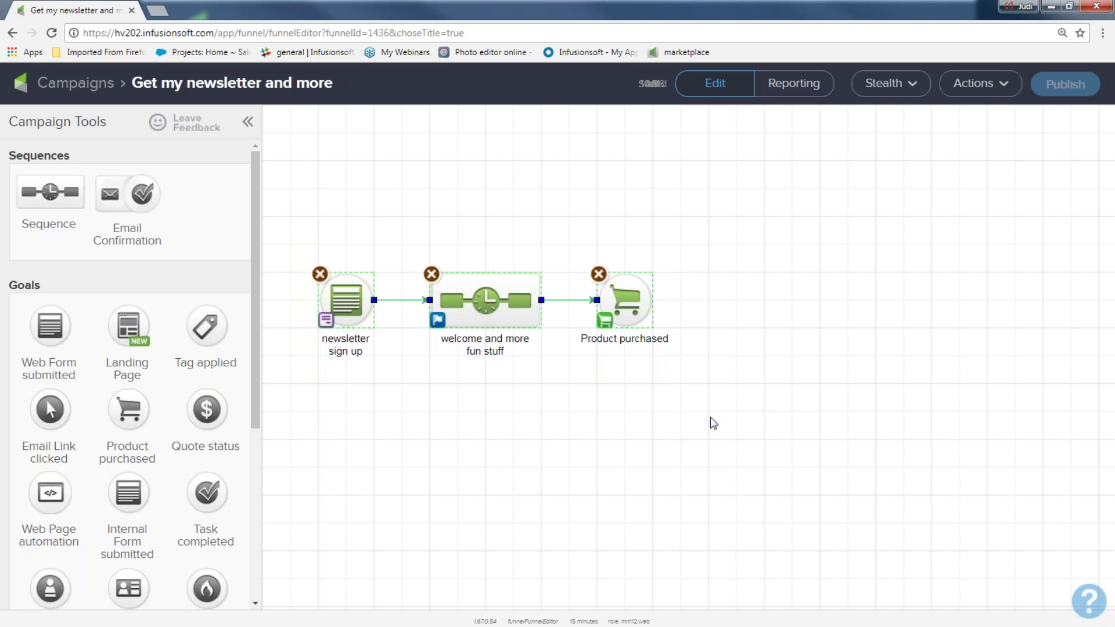
{"action": "left_click", "coordinate": [479, 473]}
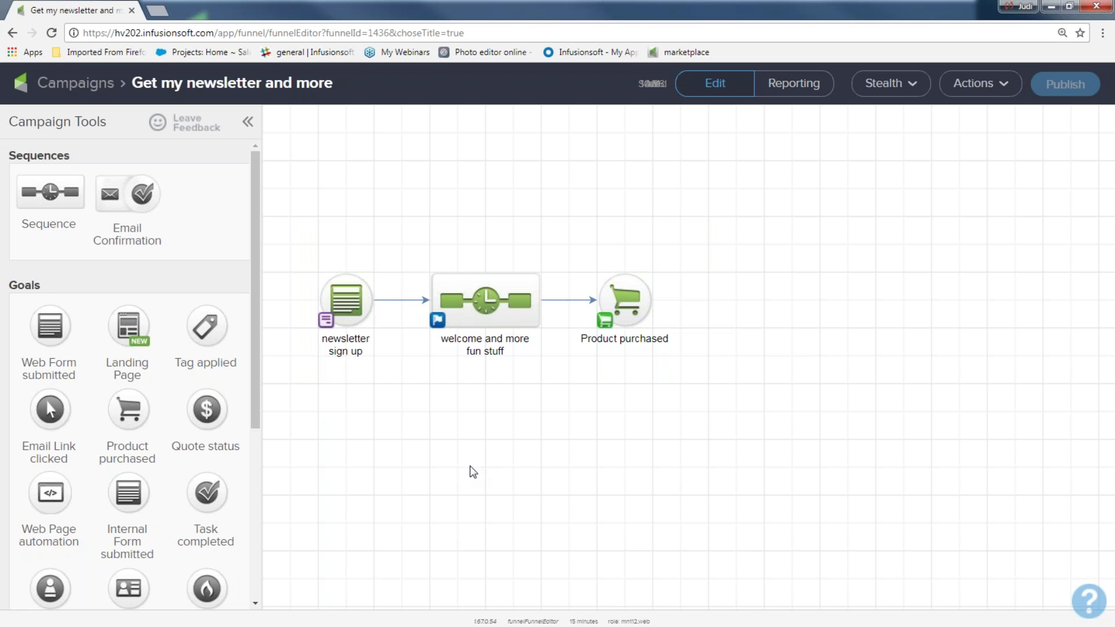
{"action": "left_click", "coordinate": [346, 306]}
{"action": "double_click", "coordinate": [346, 305]}
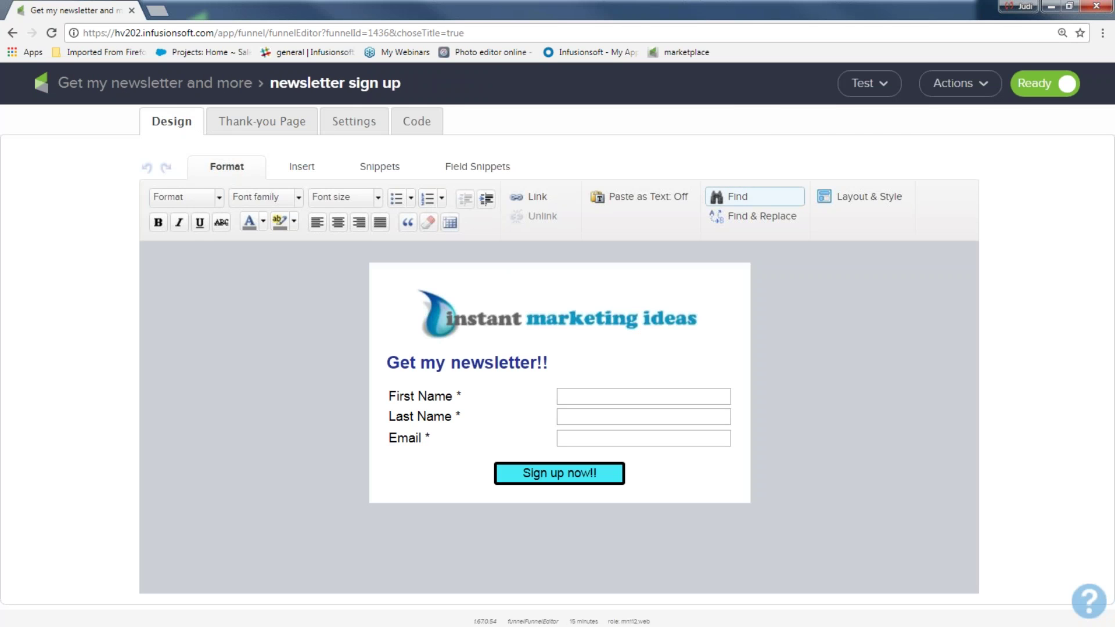
- Open the form's hosted Pretty URL from the Code tab's Use the Hosted Version section
{"action": "left_click", "coordinate": [865, 87]}
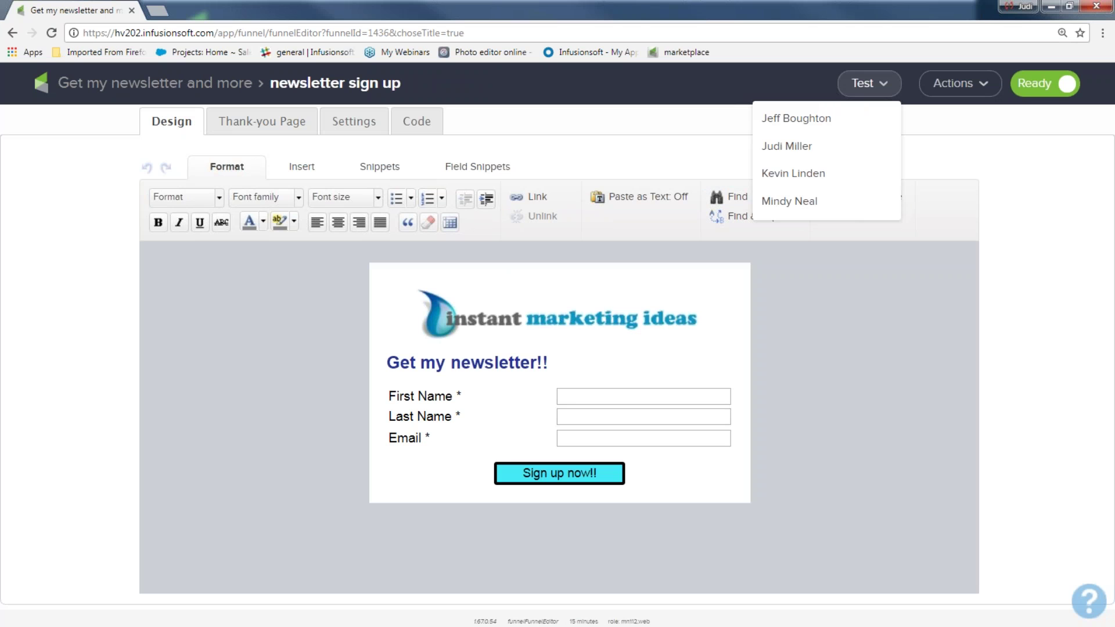
{"action": "left_click", "coordinate": [416, 123]}
{"action": "left_click", "coordinate": [228, 495]}
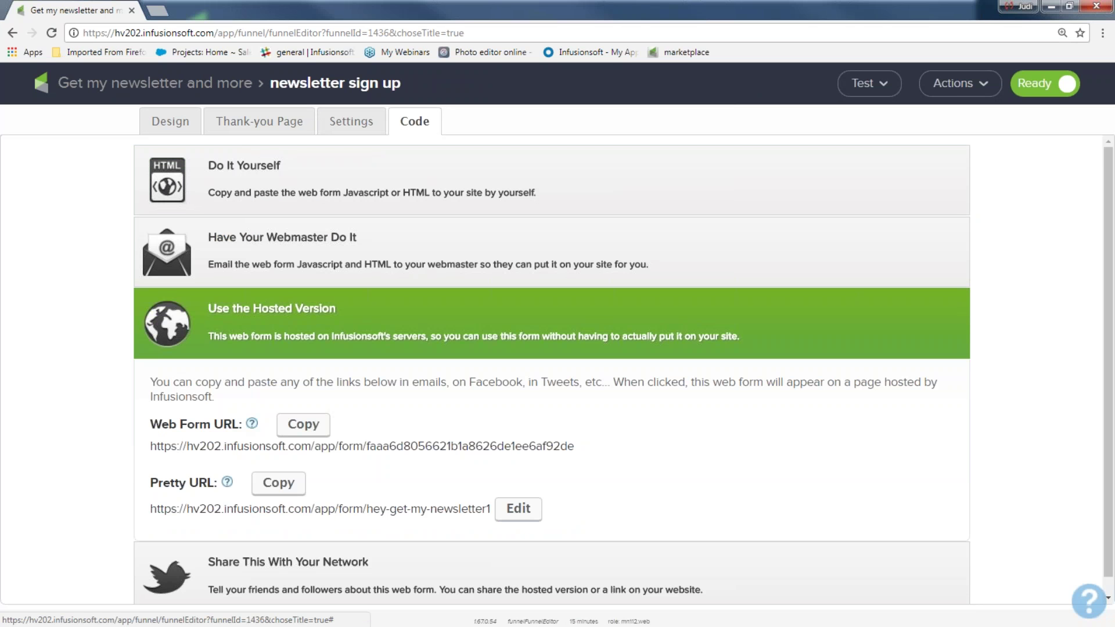
{"action": "left_click", "coordinate": [232, 509]}
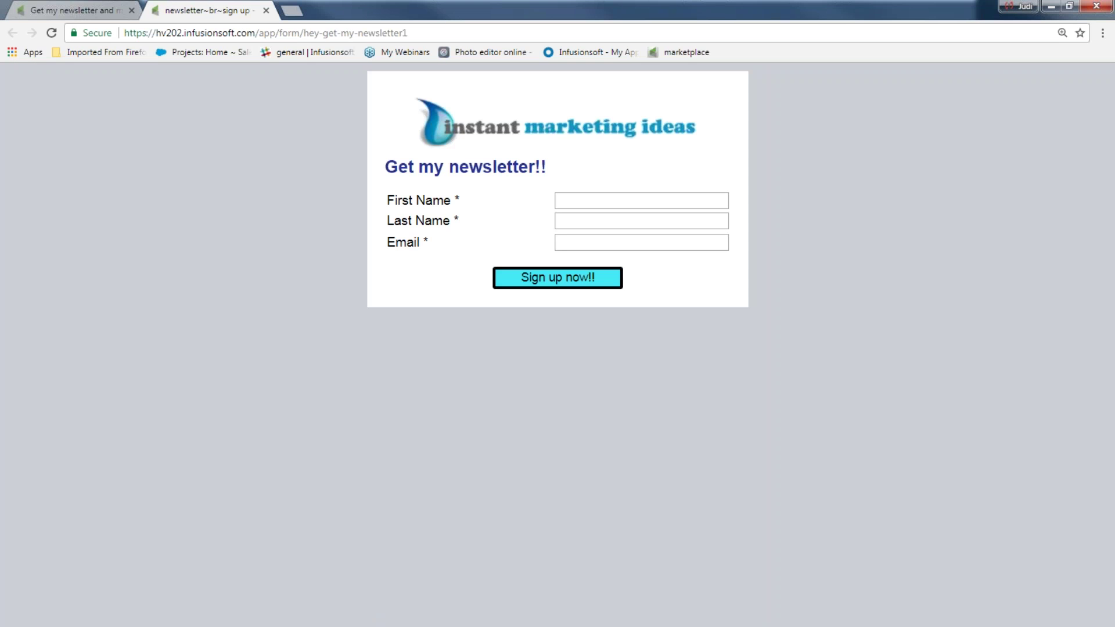
- Submit a test sign-up with a first name, last name and email, then return to the form editor
{"action": "left_click", "coordinate": [584, 203]}
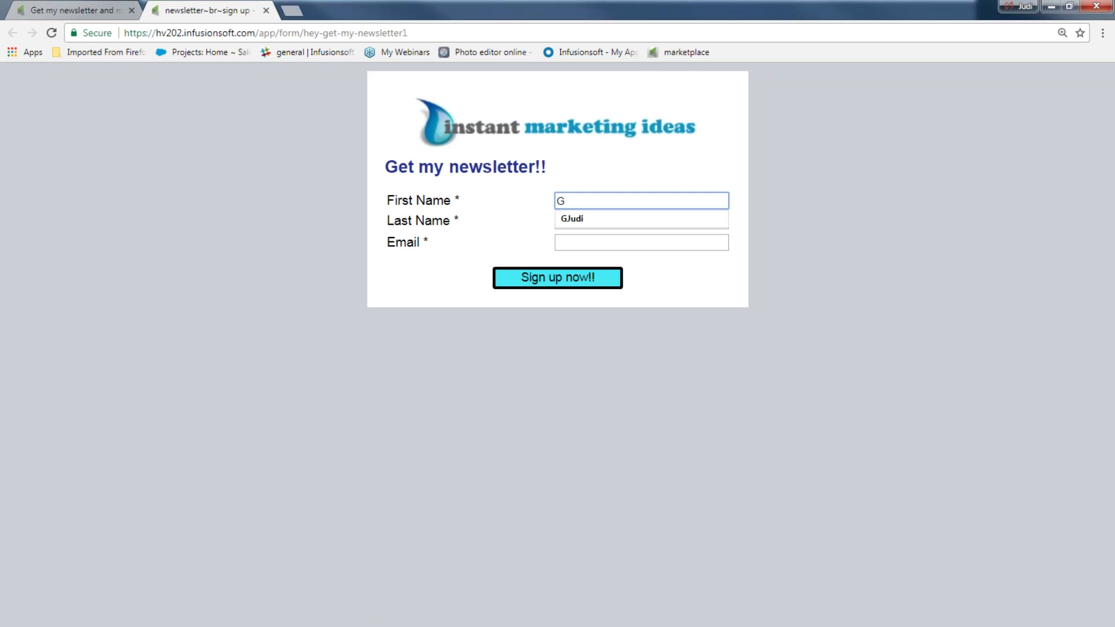
{"action": "key", "text": "Tab"}
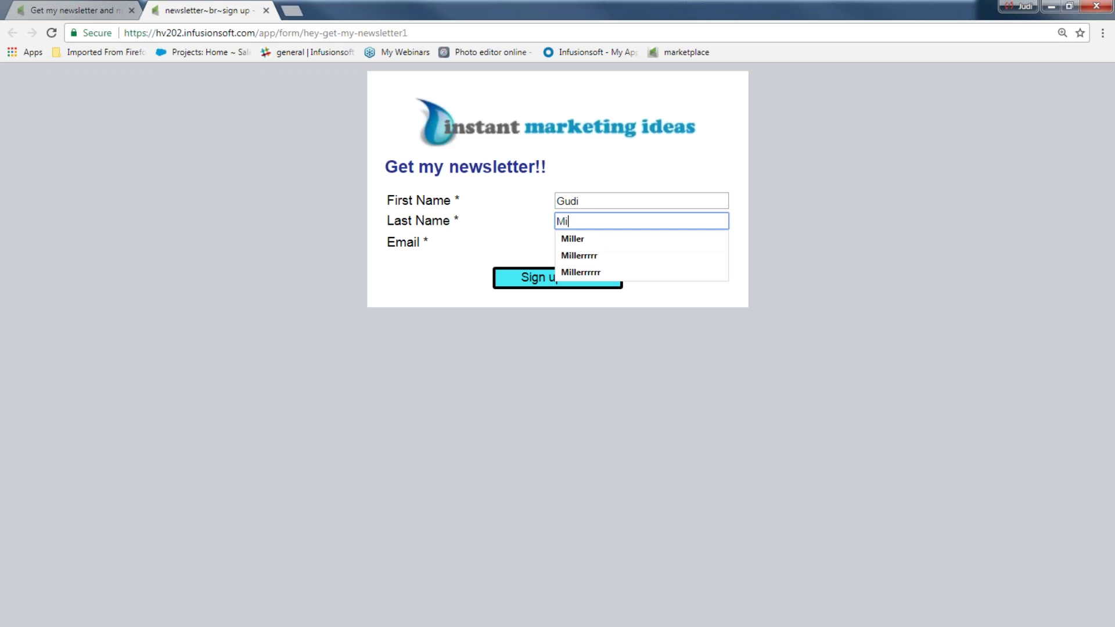
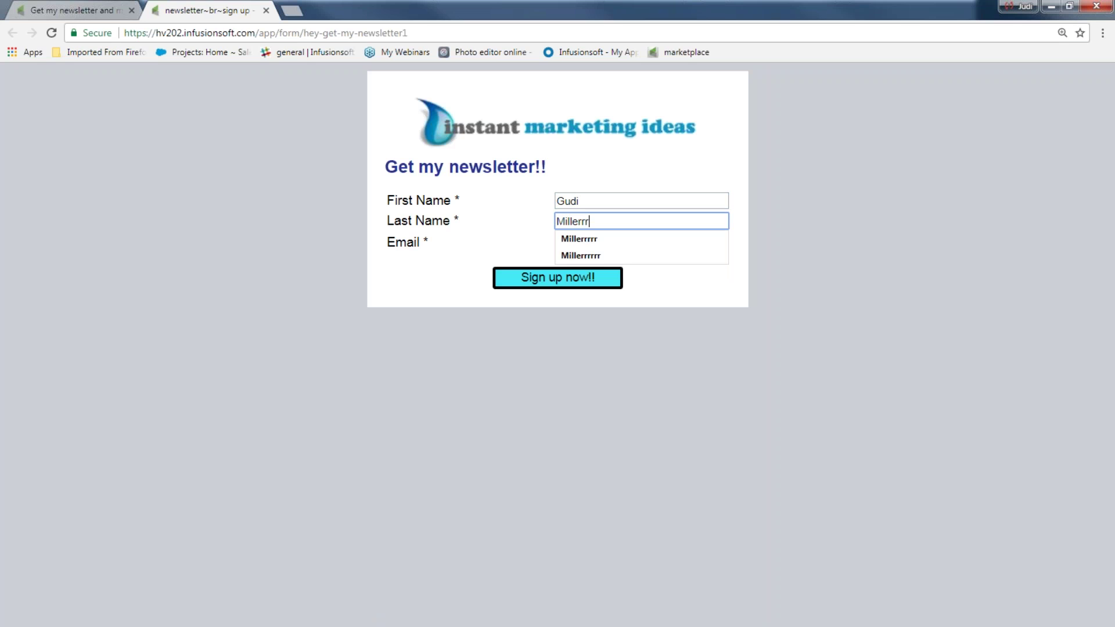
{"action": "left_click", "coordinate": [583, 201]}
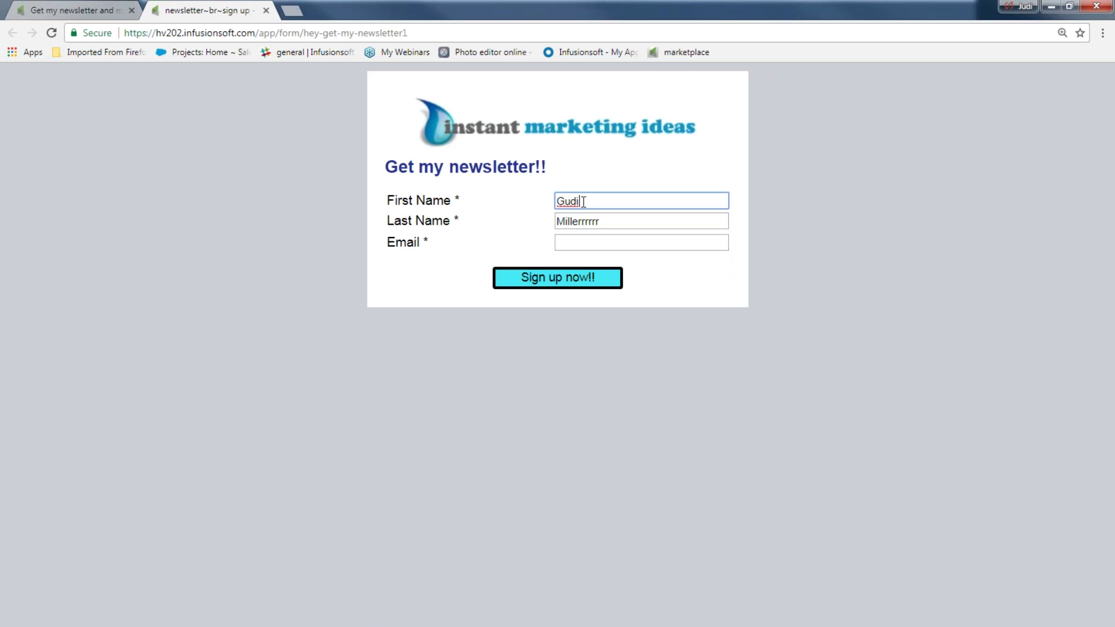
{"action": "type", "text": "iii"}
{"action": "key", "text": "Tab"}
{"action": "type", "text": "he"}
{"action": "key", "text": "BackSpace"}
{"action": "type", "text": "e"}
{"action": "left_click", "coordinate": [576, 260]}
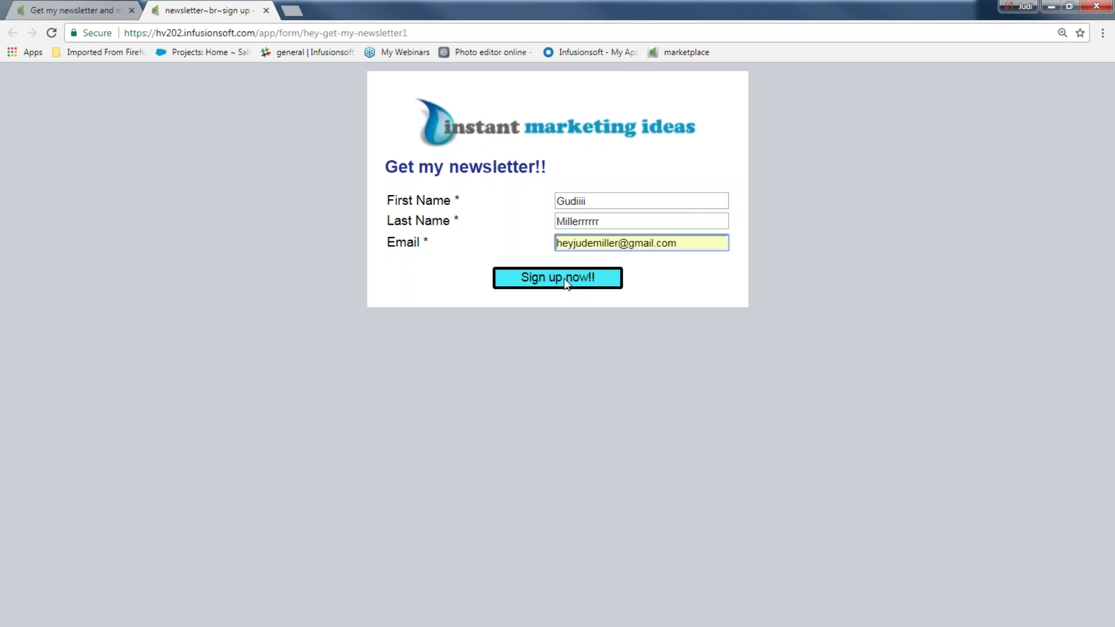
{"action": "left_click", "coordinate": [564, 281]}
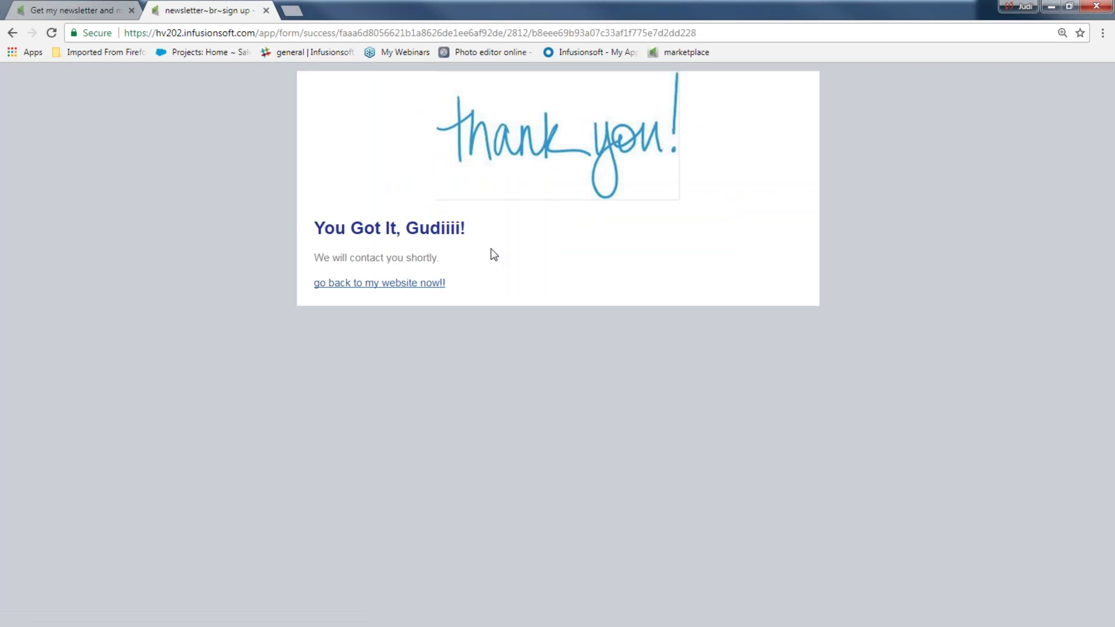
{"action": "left_click_drag", "start_coordinate": [471, 231], "coordinate": [409, 232]}
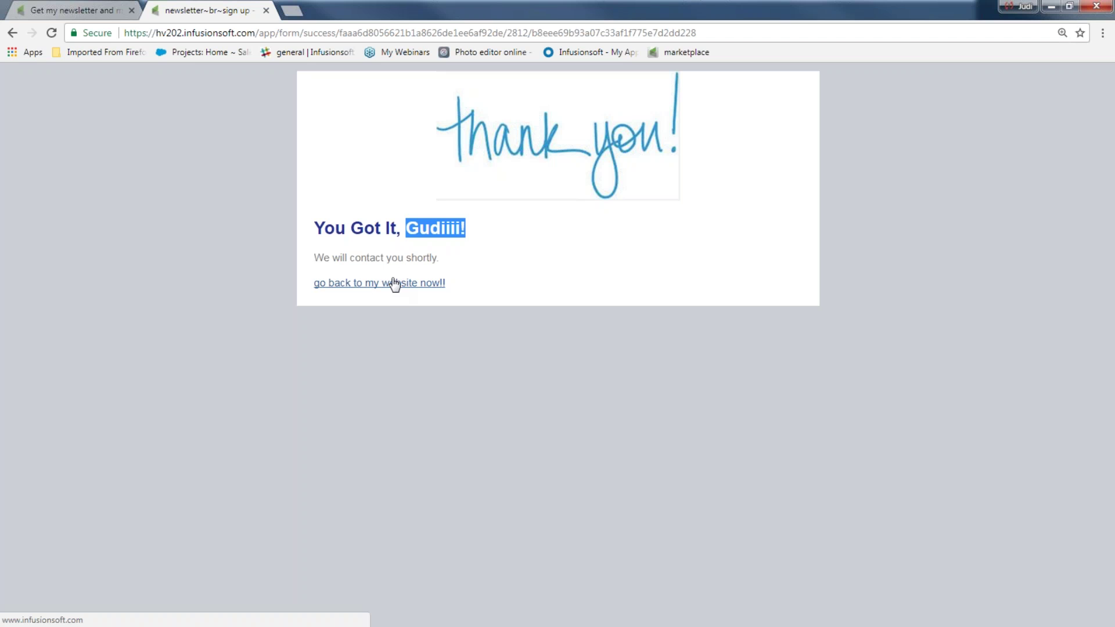
{"action": "left_click", "coordinate": [88, 12]}
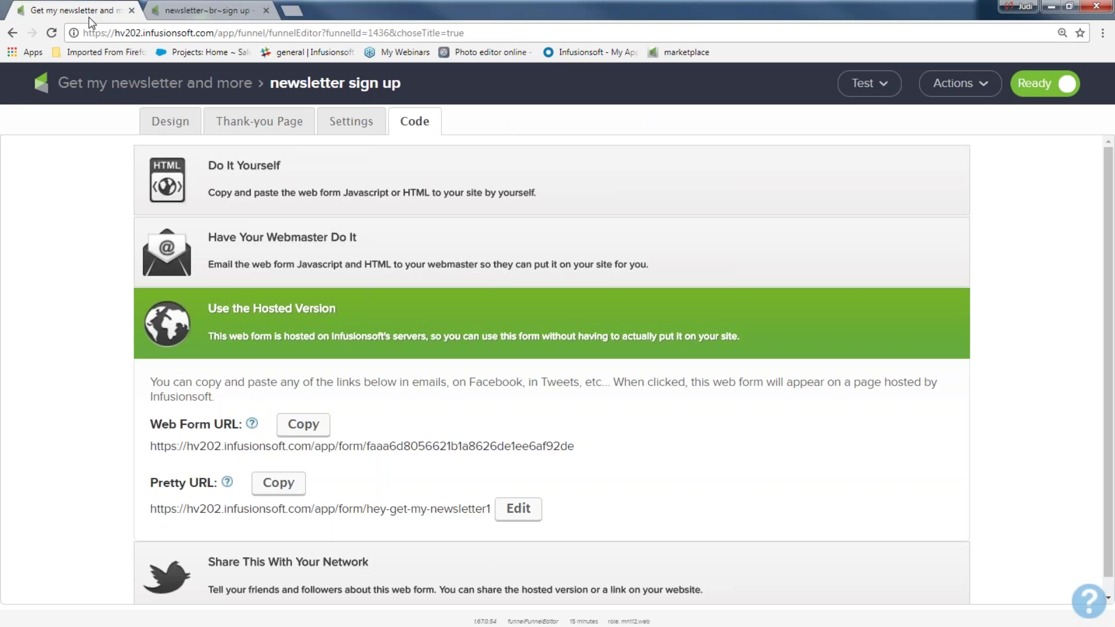
- Open the test contact from the campaign's active contacts list and review its applied tags
{"action": "left_click", "coordinate": [160, 92]}
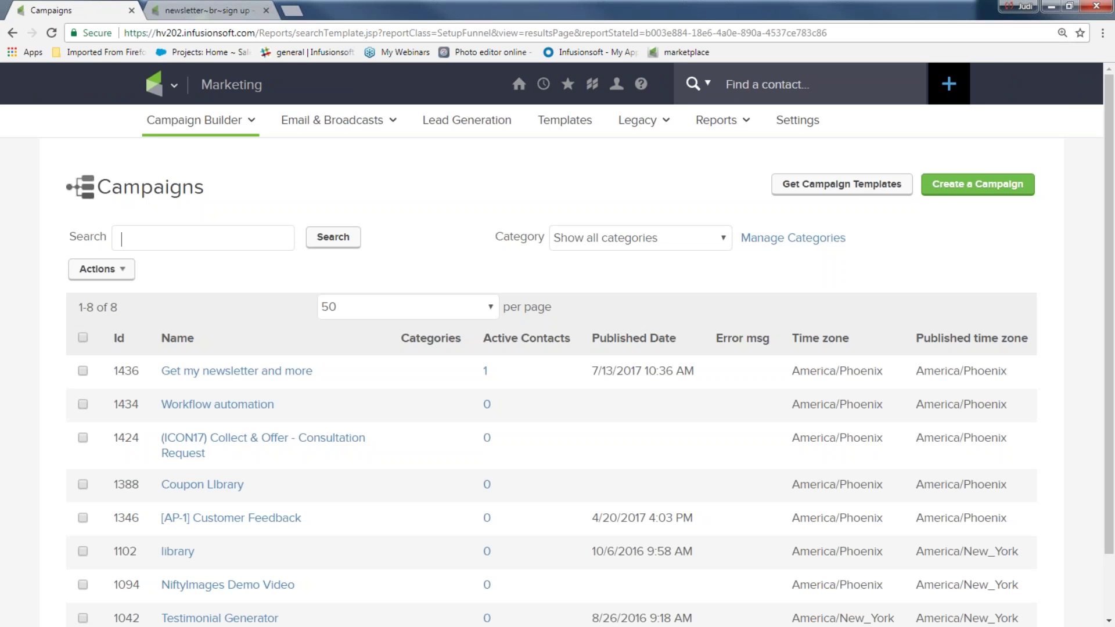
{"action": "left_click", "coordinate": [485, 372]}
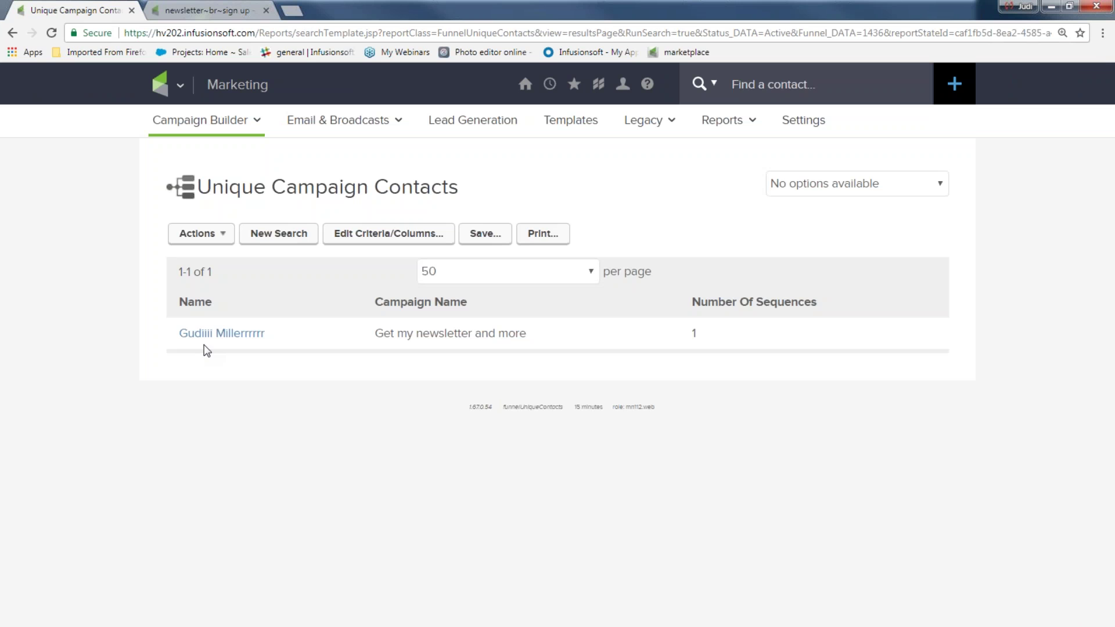
{"action": "left_click", "coordinate": [211, 336]}
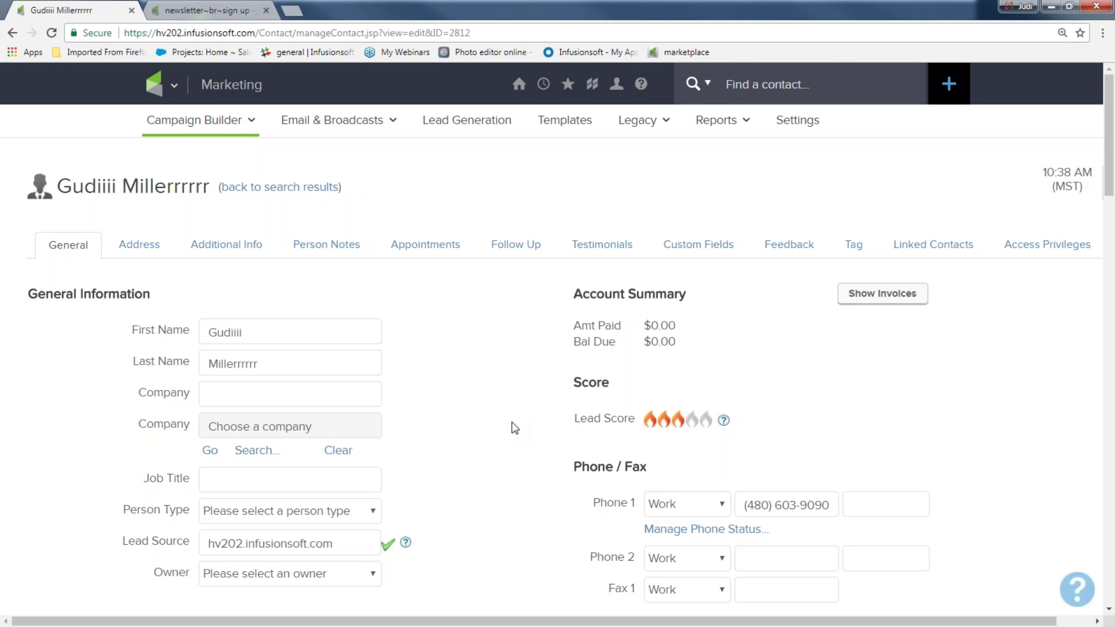
{"action": "scroll", "coordinate": [511, 422], "scroll_direction": "down", "scroll_amount": 4}
{"action": "scroll", "coordinate": [513, 428], "scroll_direction": "down", "scroll_amount": 3}
{"action": "scroll", "coordinate": [512, 428], "scroll_direction": "down", "scroll_amount": 4}
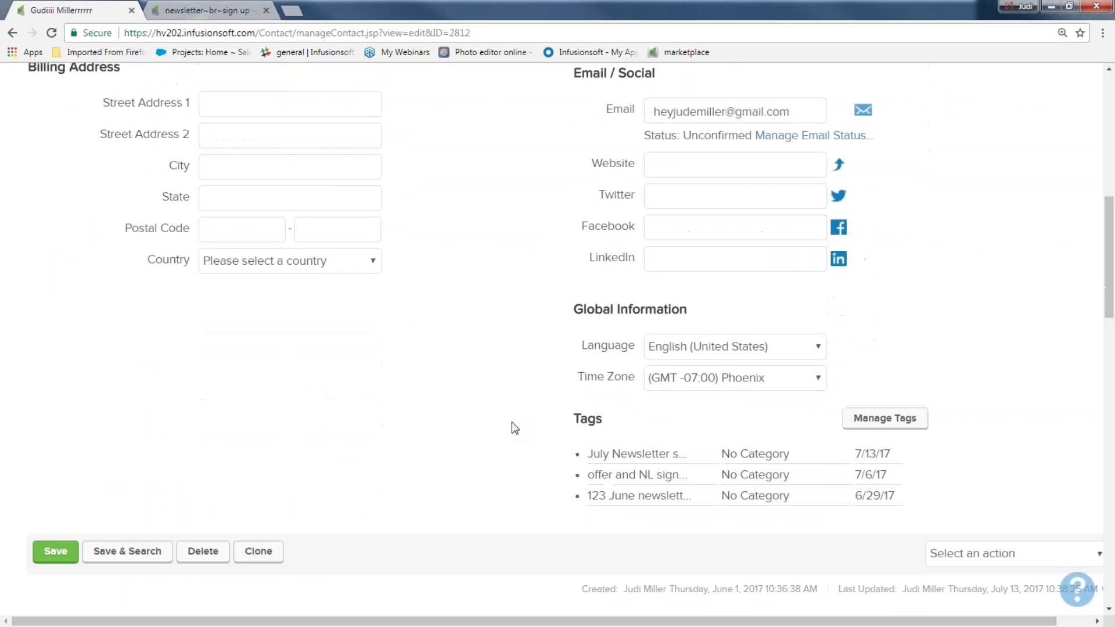
{"action": "left_click_drag", "start_coordinate": [583, 454], "coordinate": [687, 457]}
{"action": "left_click_drag", "start_coordinate": [851, 456], "coordinate": [874, 451]}
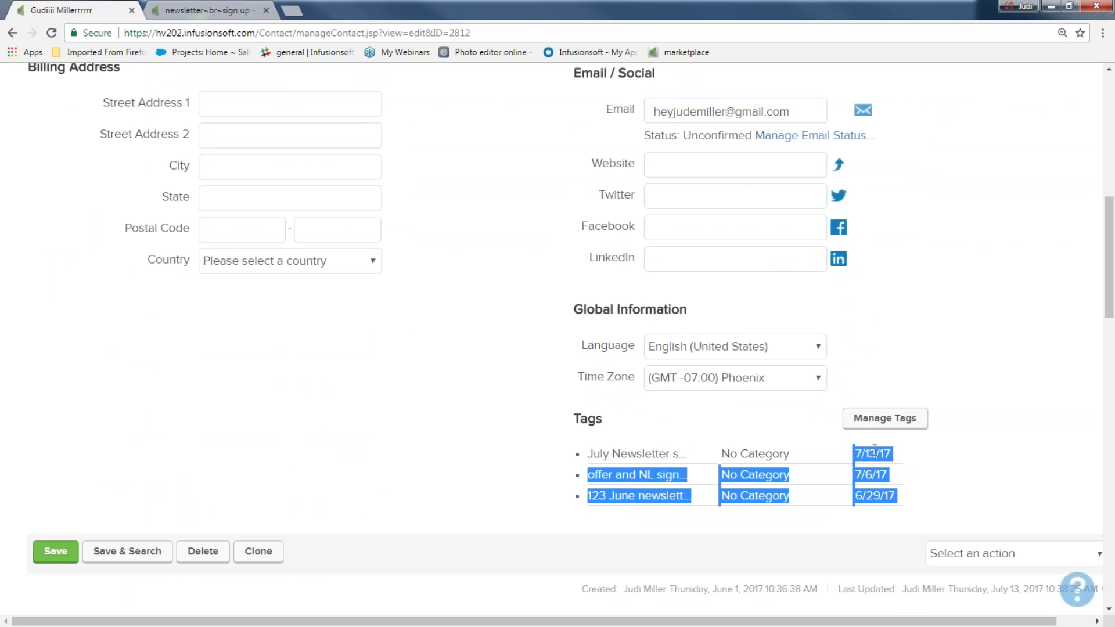
{"action": "left_click", "coordinate": [887, 450]}
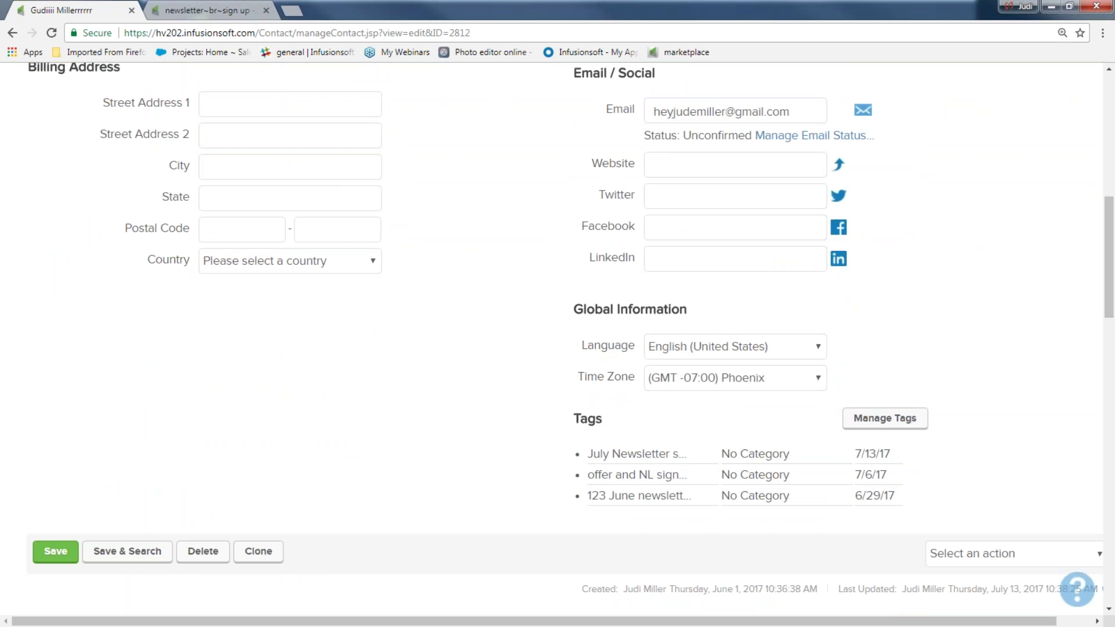
{"action": "scroll", "coordinate": [322, 429], "scroll_direction": "down", "scroll_amount": 7}
{"action": "scroll", "coordinate": [338, 428], "scroll_direction": "down", "scroll_amount": 3}
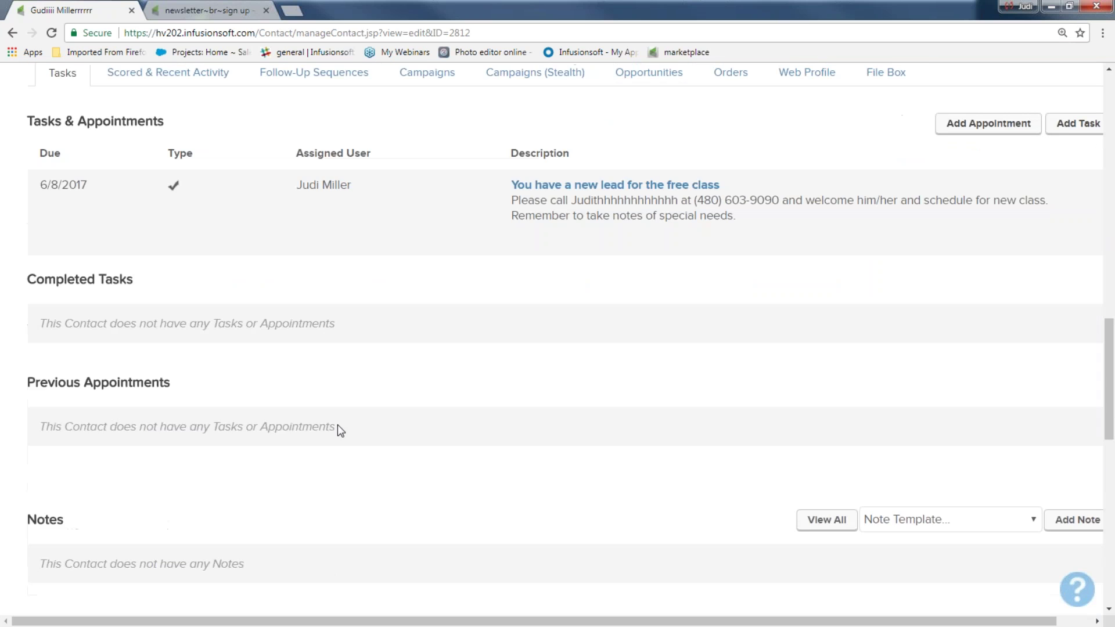
{"action": "scroll", "coordinate": [388, 137], "scroll_direction": "up", "scroll_amount": 1}
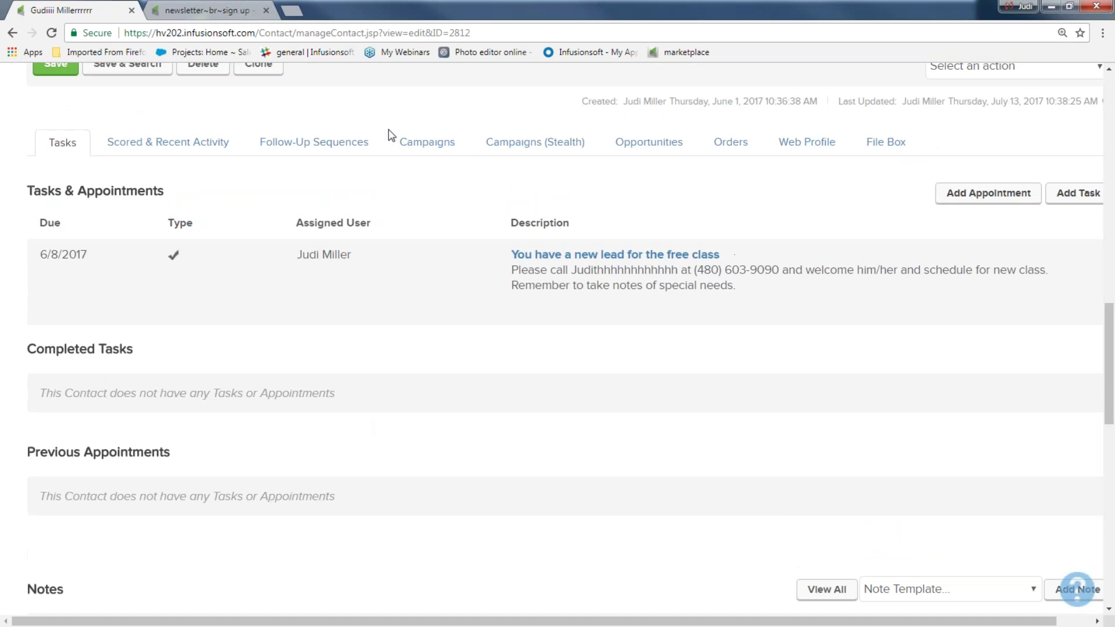
- Review the contact's Campaigns tab history: newsletter sign up, welcome and more email, Apply 1 Tag
{"action": "left_click", "coordinate": [428, 149]}
{"action": "left_click_drag", "start_coordinate": [212, 367], "coordinate": [372, 376]}
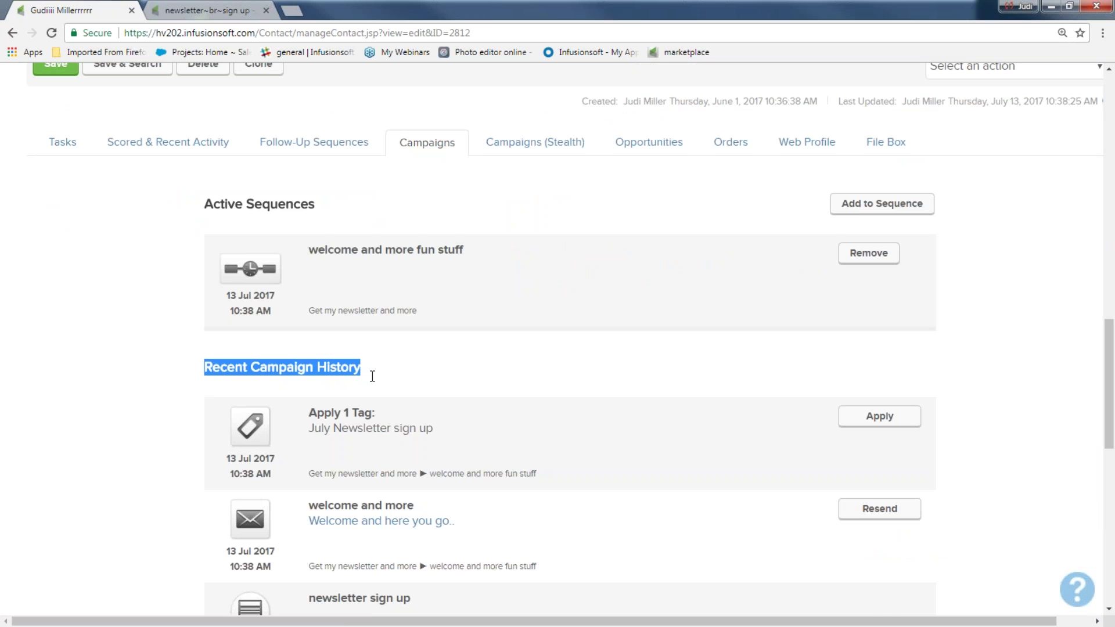
{"action": "scroll", "coordinate": [367, 379], "scroll_direction": "down", "scroll_amount": 6}
{"action": "left_click_drag", "start_coordinate": [297, 192], "coordinate": [425, 202]}
{"action": "left_click", "coordinate": [432, 233]}
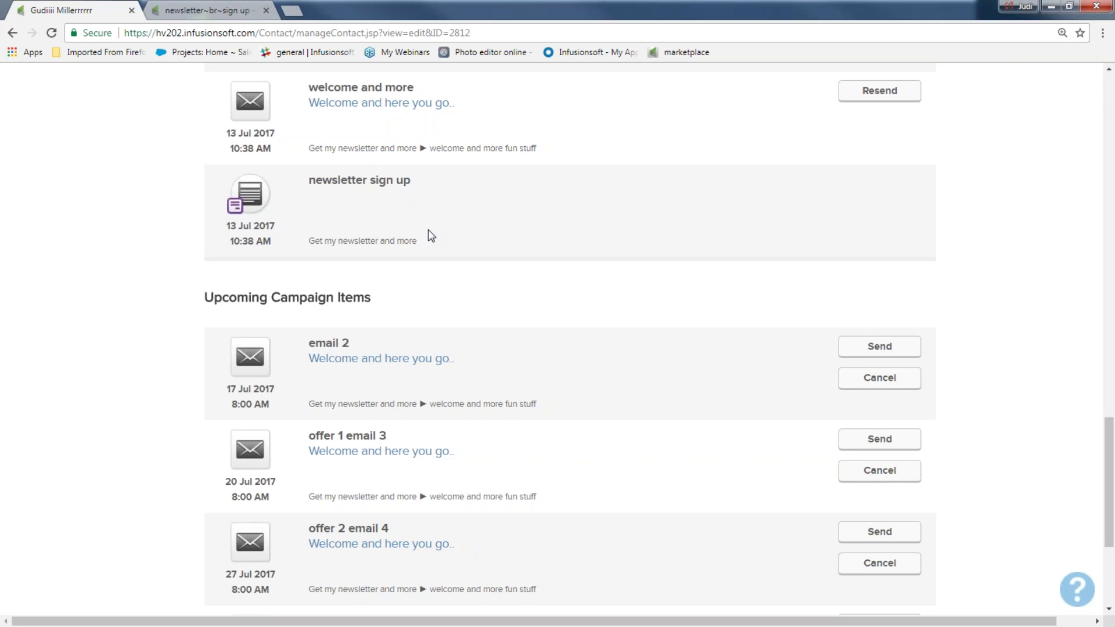
{"action": "scroll", "coordinate": [430, 235], "scroll_direction": "up", "scroll_amount": 1}
{"action": "left_click_drag", "start_coordinate": [308, 156], "coordinate": [442, 180]}
{"action": "left_click", "coordinate": [353, 216]}
{"action": "scroll", "coordinate": [354, 215], "scroll_direction": "up", "scroll_amount": 2}
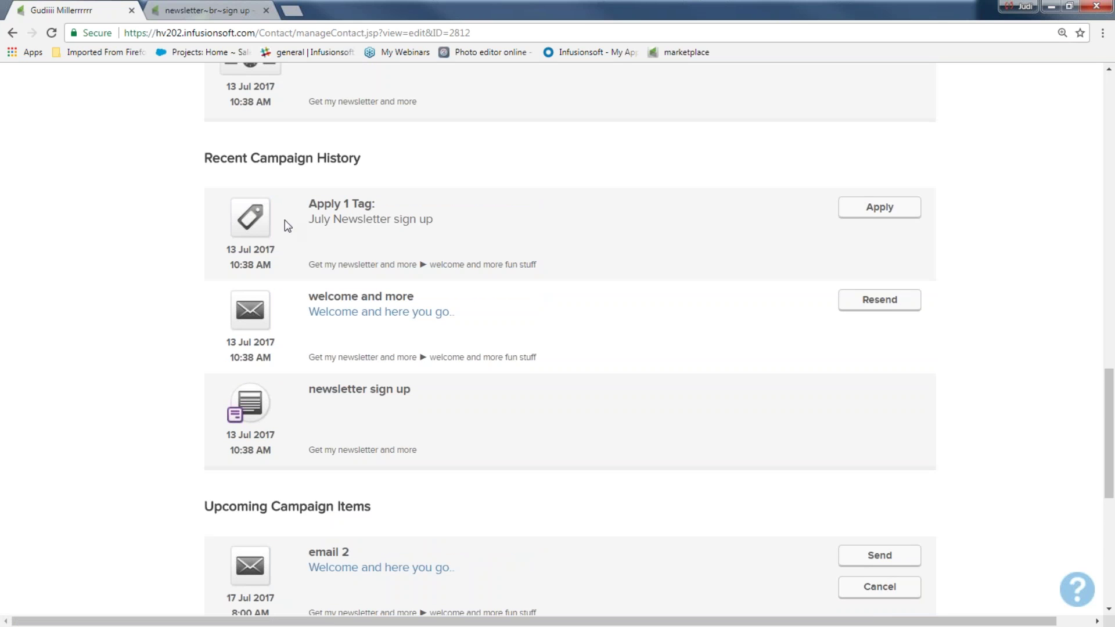
{"action": "left_click_drag", "start_coordinate": [291, 214], "coordinate": [467, 228]}
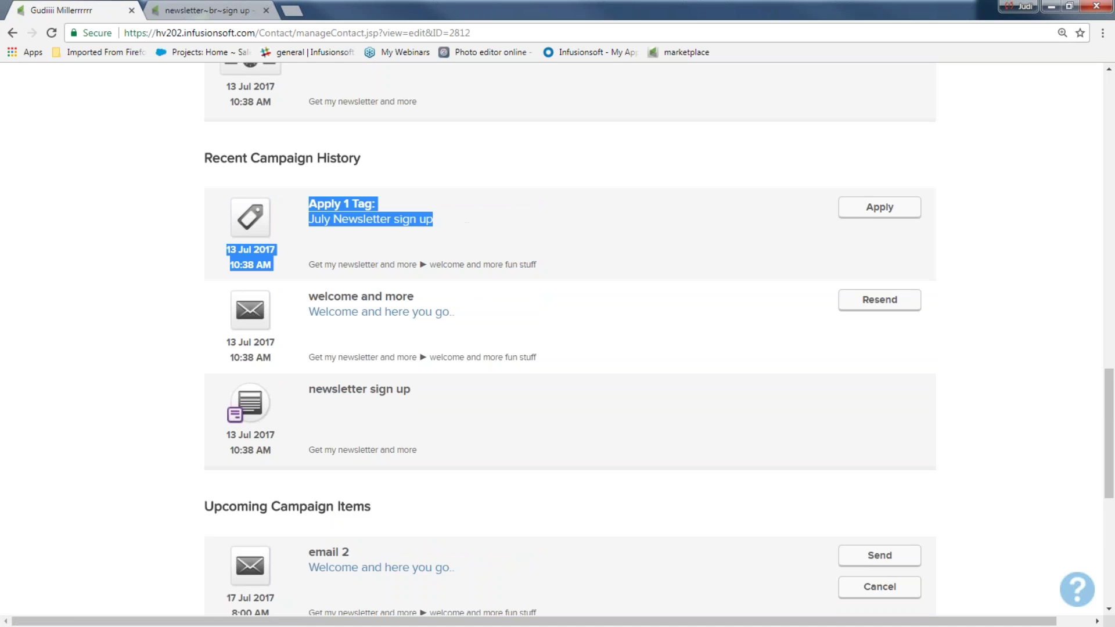
- Check the upcoming emails (email 2, offer 1, offer 2, final offer), then bring up the main navigation menu
{"action": "scroll", "coordinate": [122, 291], "scroll_direction": "down", "scroll_amount": 5}
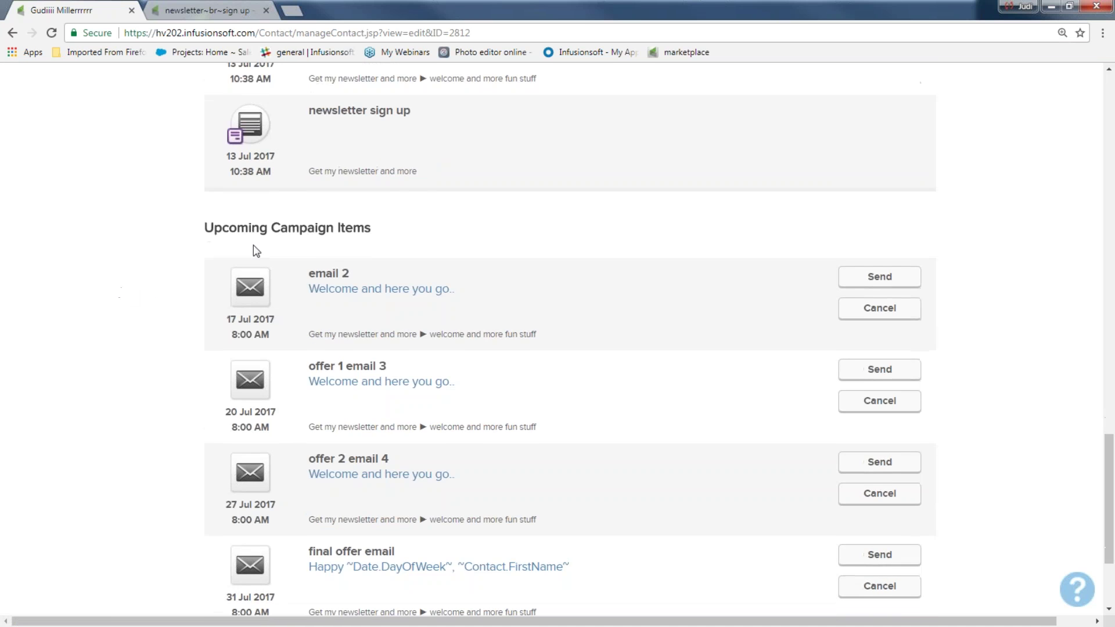
{"action": "left_click_drag", "start_coordinate": [306, 273], "coordinate": [354, 275]}
{"action": "left_click_drag", "start_coordinate": [295, 370], "coordinate": [385, 383]}
{"action": "left_click_drag", "start_coordinate": [307, 456], "coordinate": [413, 476]}
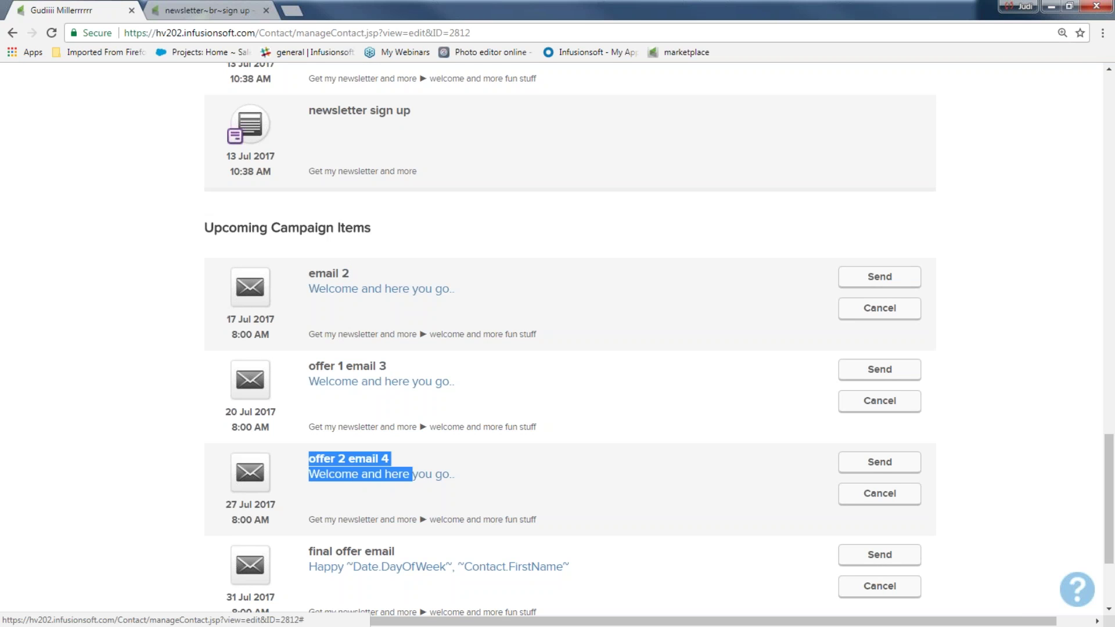
{"action": "left_click_drag", "start_coordinate": [308, 551], "coordinate": [396, 552]}
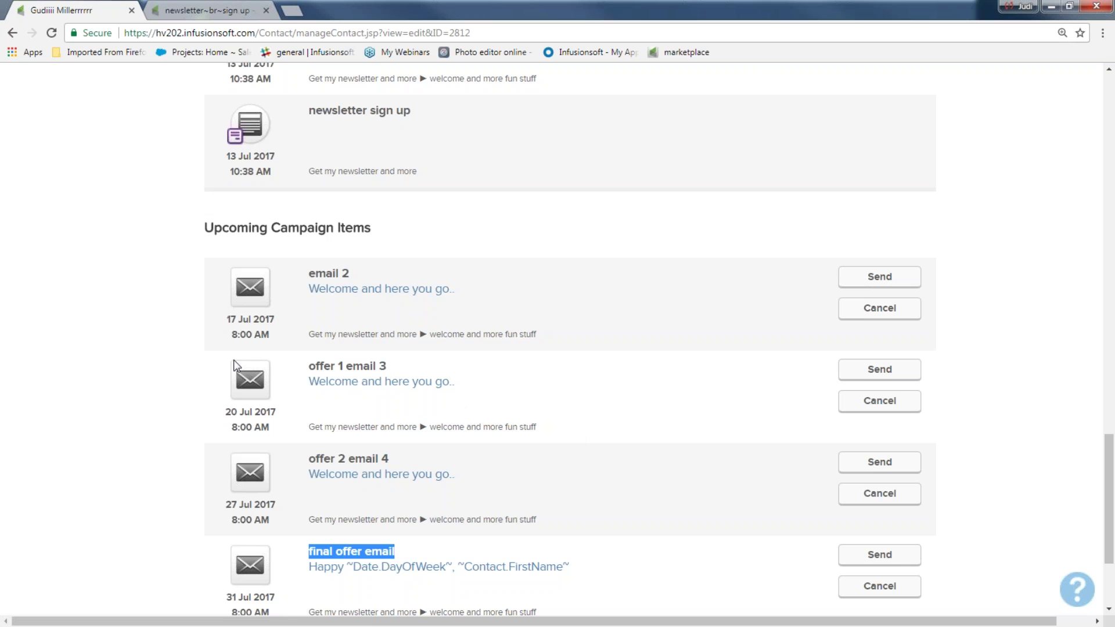
{"action": "scroll", "coordinate": [152, 336], "scroll_direction": "up", "scroll_amount": 20}
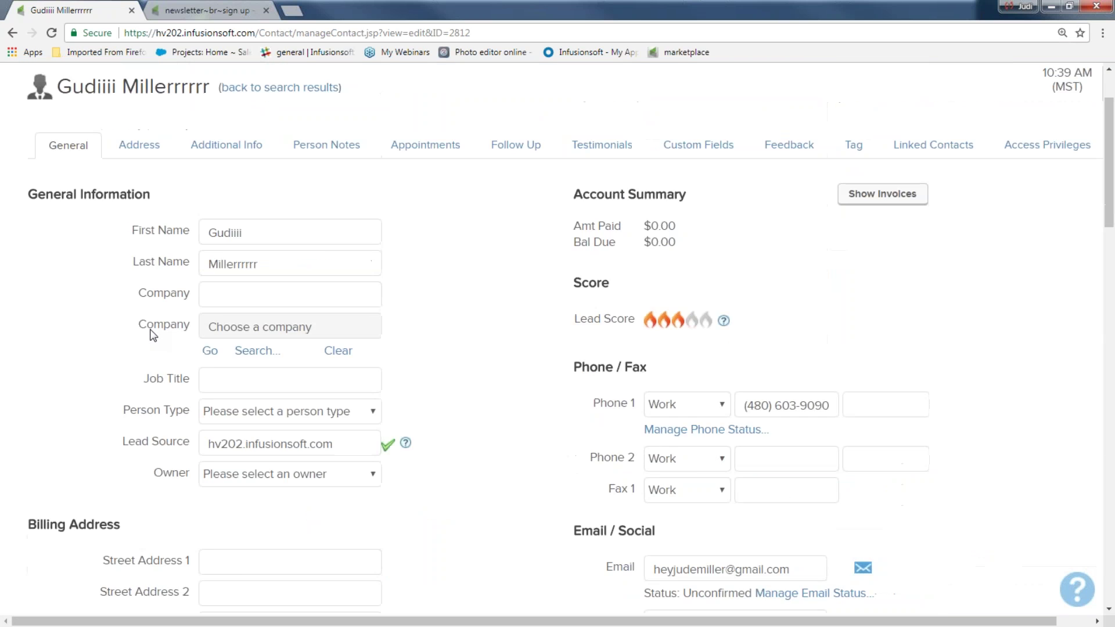
{"action": "scroll", "coordinate": [152, 335], "scroll_direction": "up", "scroll_amount": 2}
{"action": "left_click", "coordinate": [174, 85]}
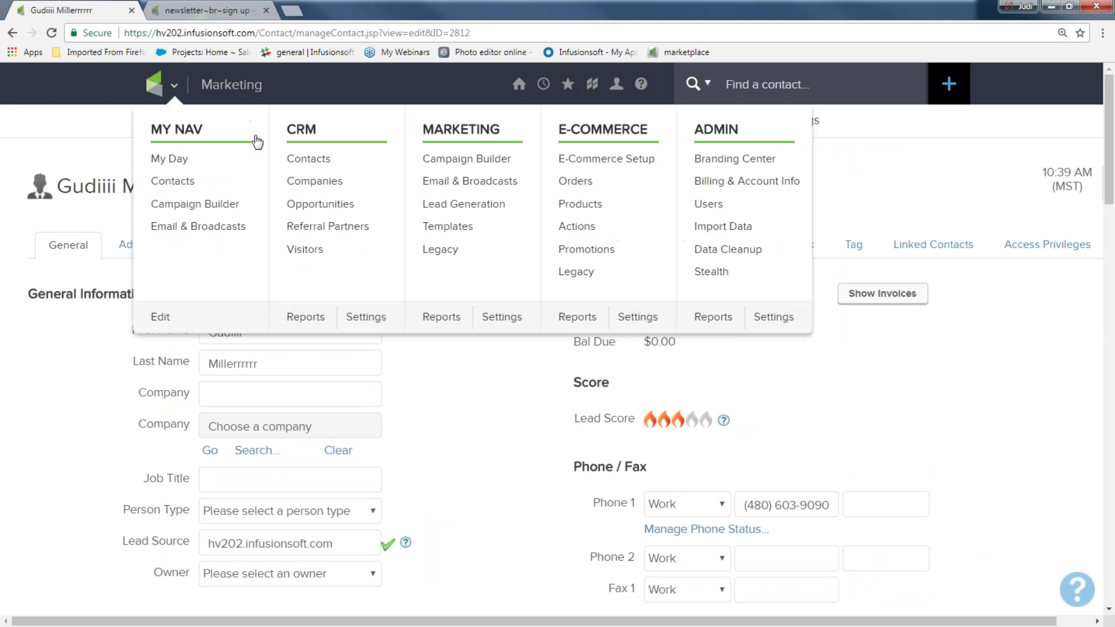
- Open Get my newsletter and more from Campaign Builder and show the welcome sequence's Sequence Settings
{"action": "left_click", "coordinate": [482, 163]}
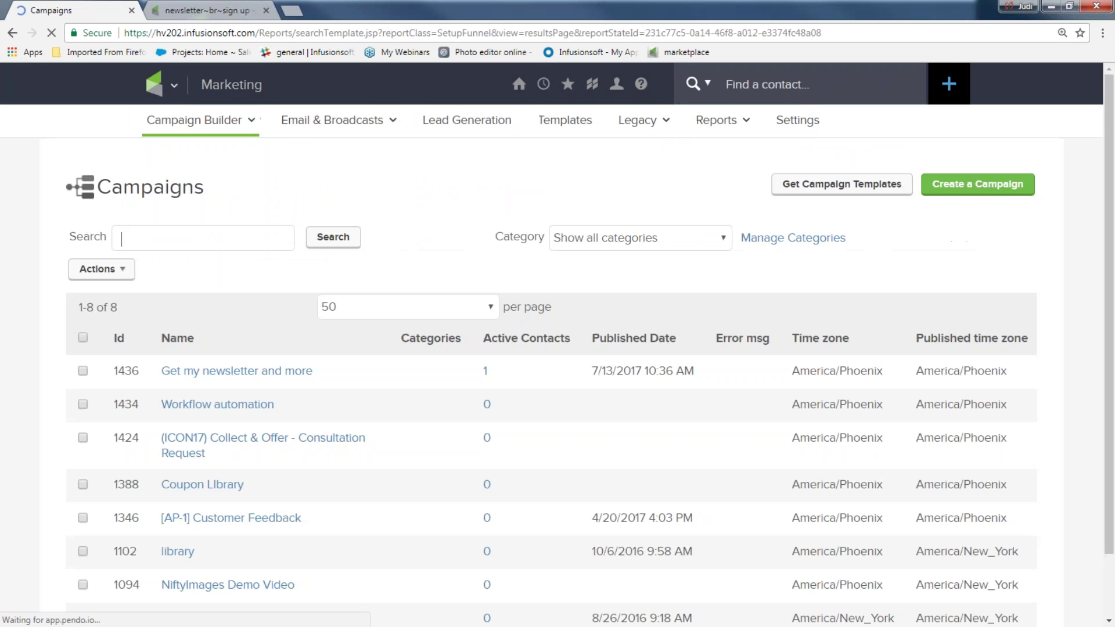
{"action": "left_click", "coordinate": [232, 372]}
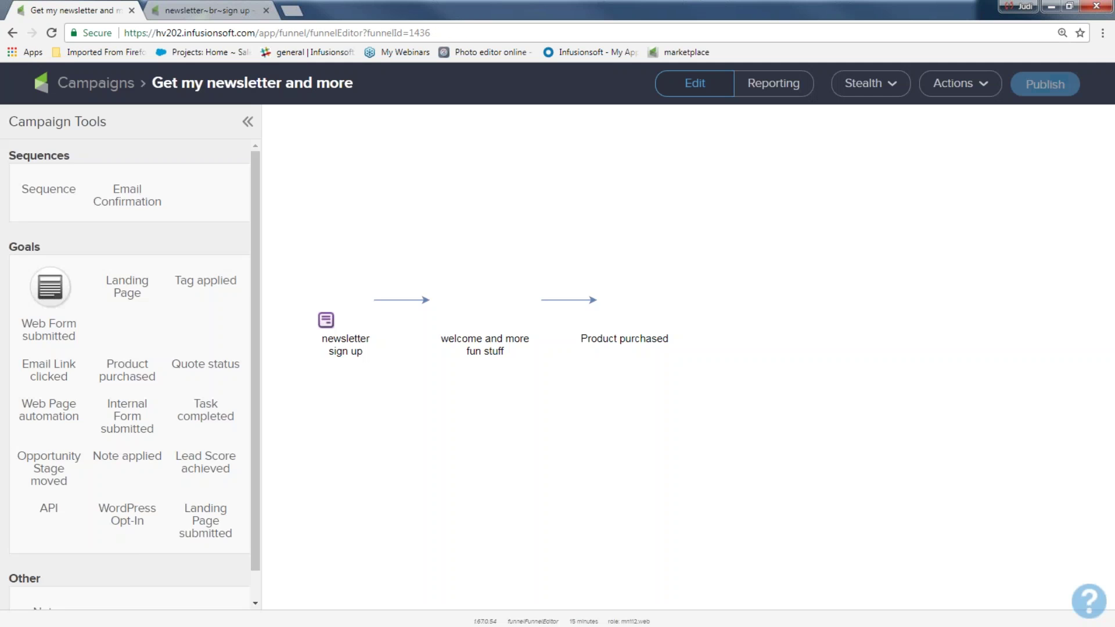
{"action": "double_click", "coordinate": [491, 313]}
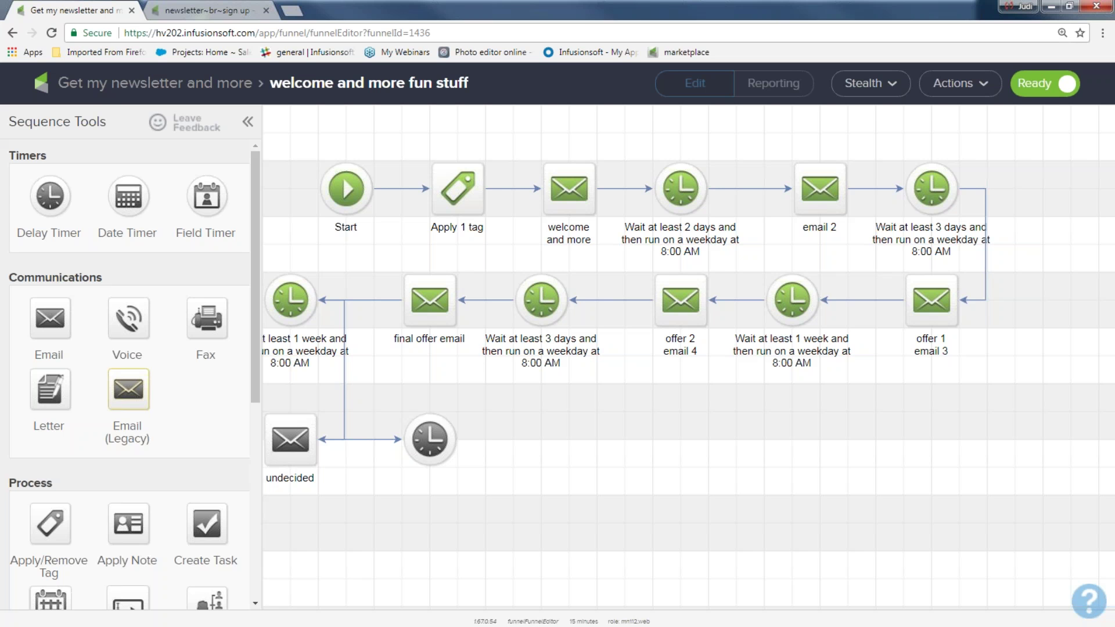
{"action": "left_click", "coordinate": [119, 95]}
{"action": "key", "text": "ctrl+plus"}
{"action": "key", "text": "ctrl+plus"}
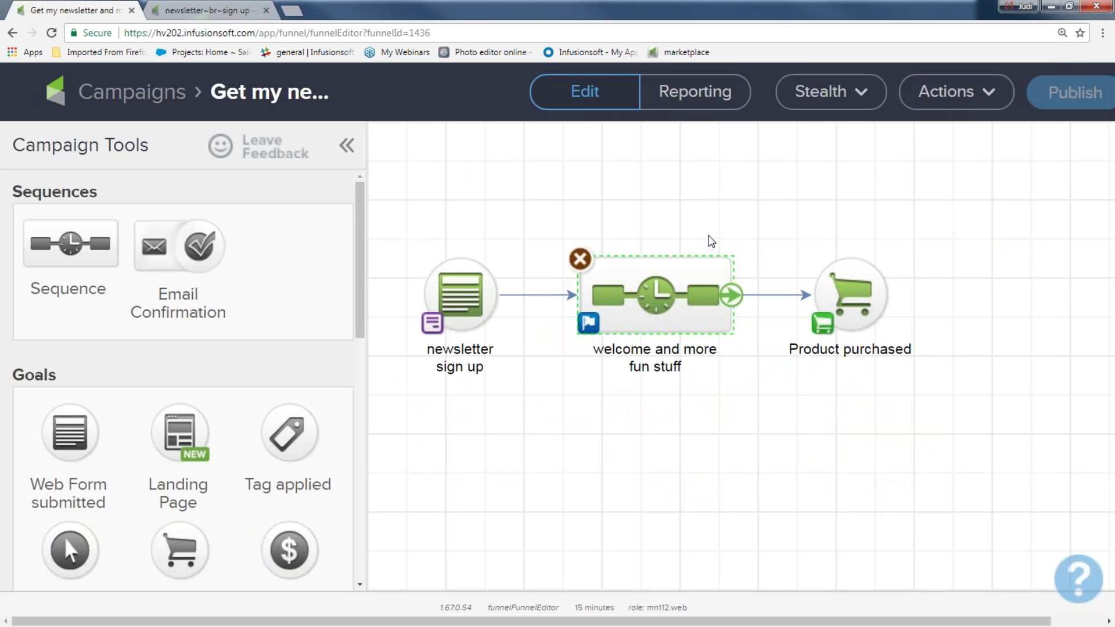
{"action": "left_click_drag", "start_coordinate": [525, 217], "coordinate": [803, 424]}
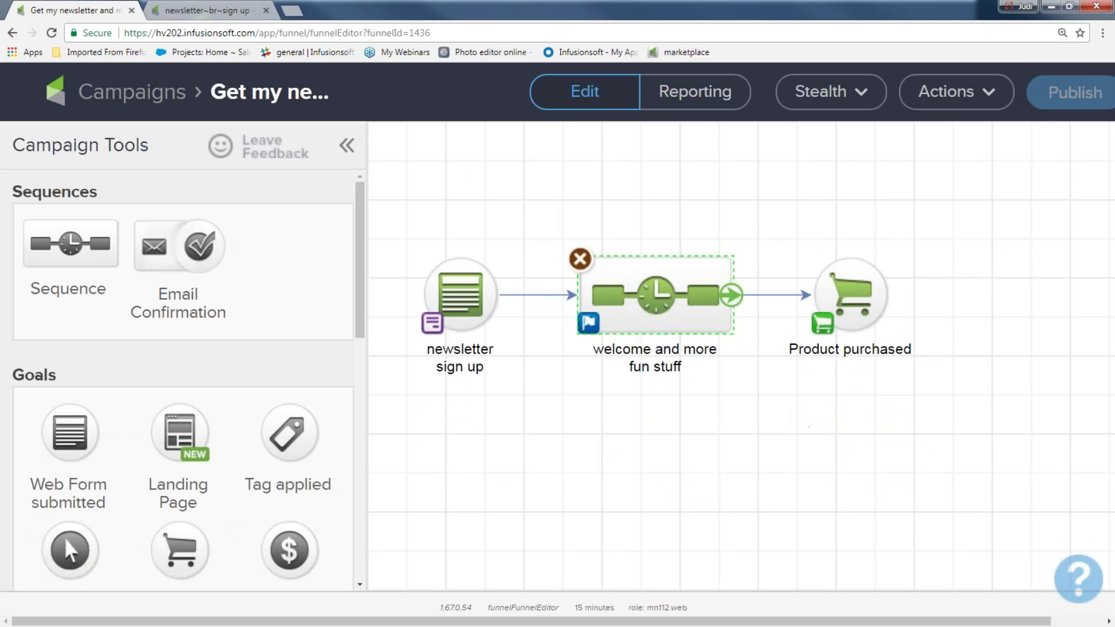
{"action": "left_click", "coordinate": [590, 330]}
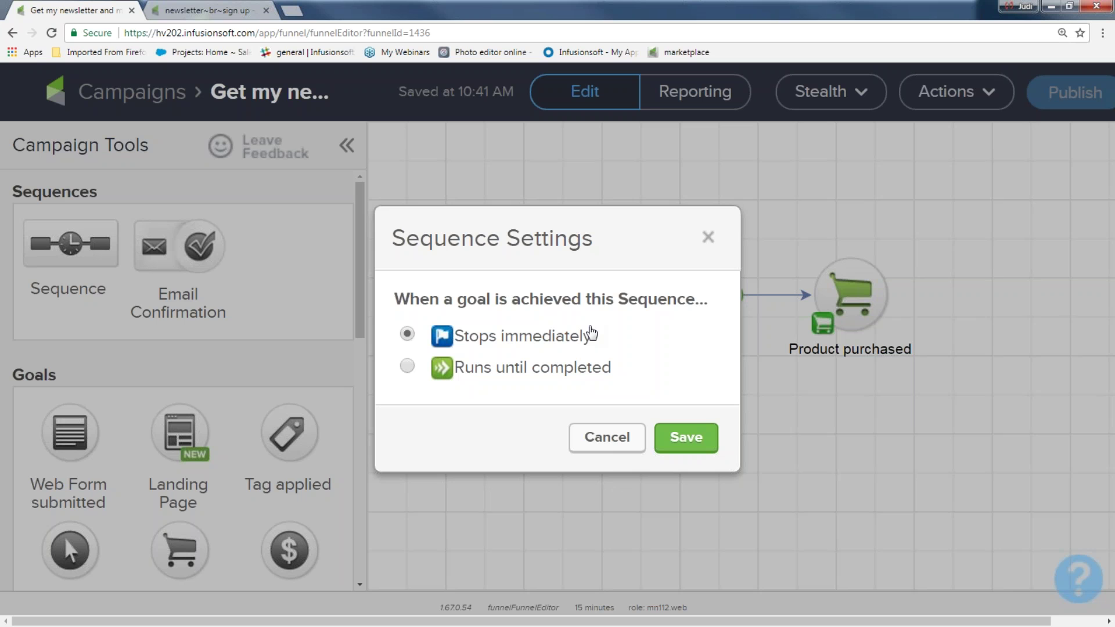
- Leave the welcome sequence on 'Stops immediately' when a goal is achieved and save the setting
{"action": "left_click_drag", "start_coordinate": [605, 340], "coordinate": [458, 345]}
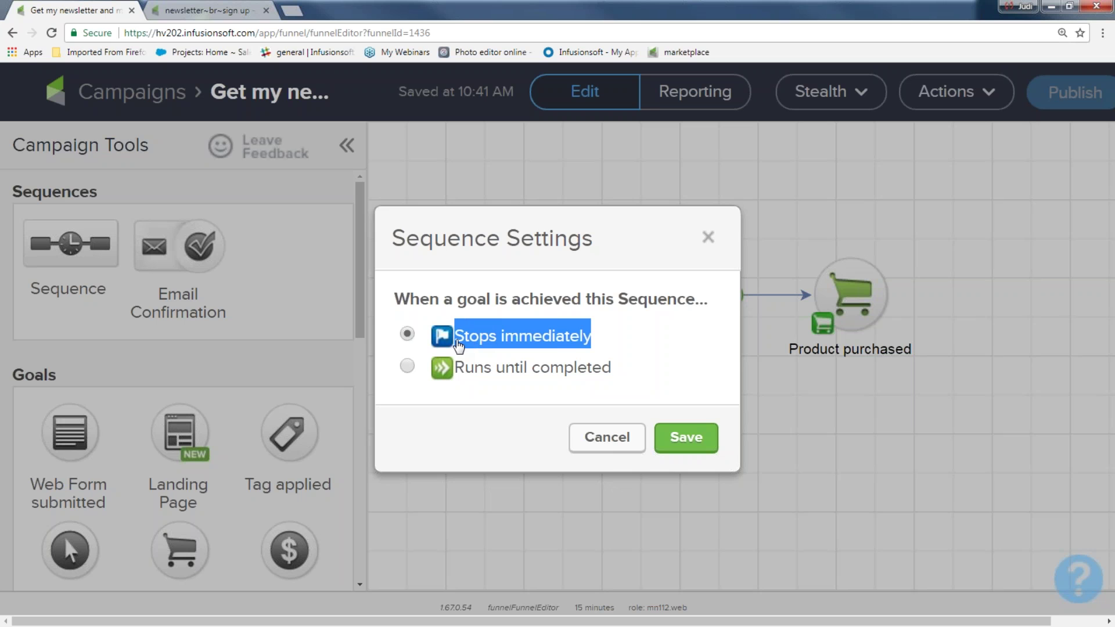
{"action": "left_click", "coordinate": [408, 367]}
{"action": "key", "text": "Up"}
{"action": "left_click", "coordinate": [407, 366]}
{"action": "key", "text": "Up"}
{"action": "left_click", "coordinate": [659, 435]}
{"action": "key", "text": "ctrl+minus"}
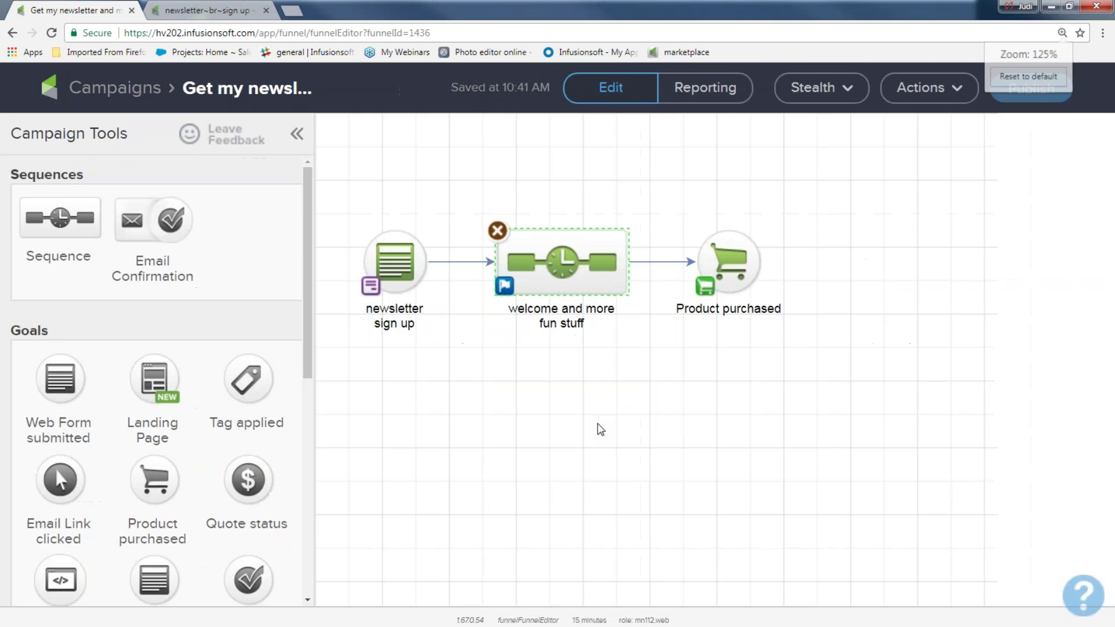
{"action": "left_click_drag", "start_coordinate": [398, 170], "coordinate": [561, 295]}
{"action": "left_click", "coordinate": [572, 367]}
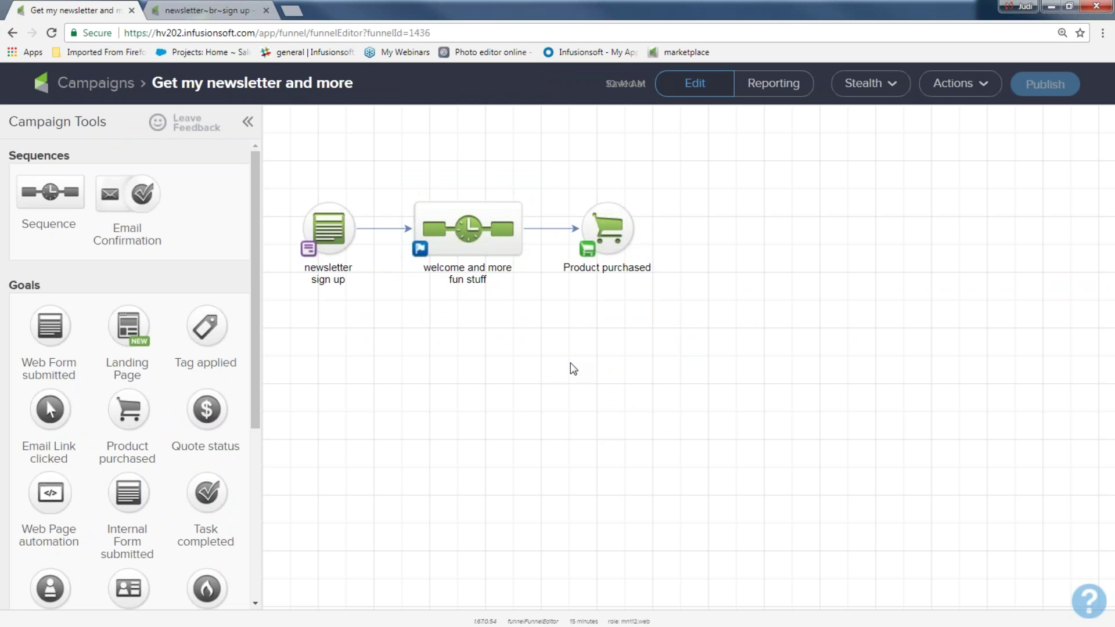
{"action": "double_click", "coordinate": [464, 232]}
{"action": "mouse_move", "coordinate": [617, 189]}
{"action": "left_click_drag", "start_coordinate": [623, 150], "coordinate": [721, 240]}
{"action": "left_click_drag", "start_coordinate": [753, 132], "coordinate": [862, 244]}
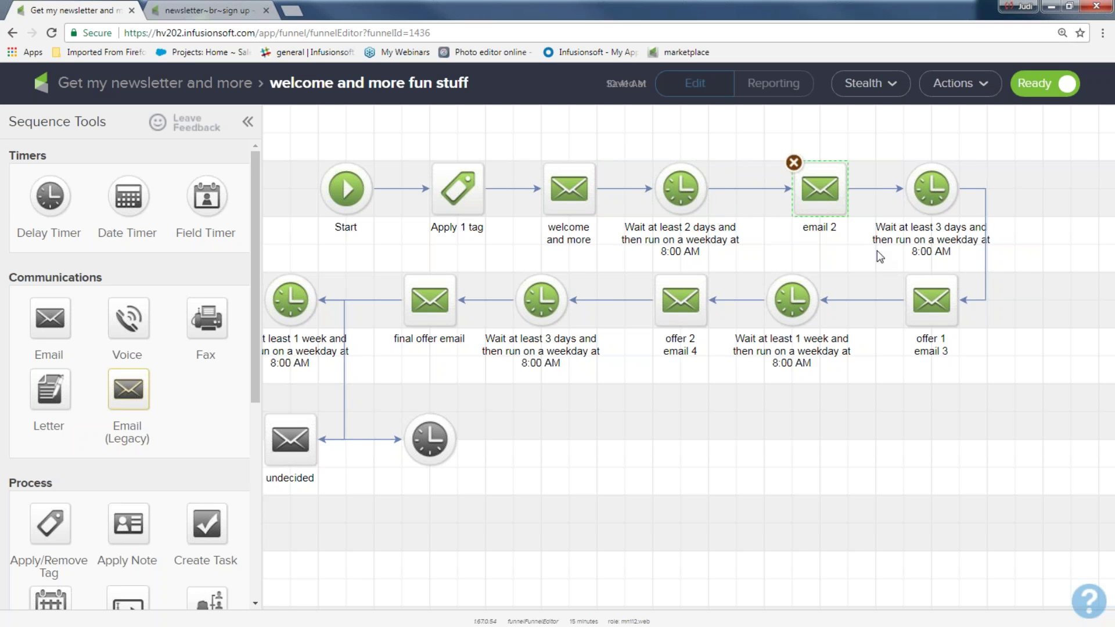
{"action": "left_click_drag", "start_coordinate": [881, 138], "coordinate": [988, 242]}
{"action": "left_click_drag", "start_coordinate": [892, 269], "coordinate": [977, 355]}
{"action": "left_click_drag", "start_coordinate": [269, 242], "coordinate": [873, 520]}
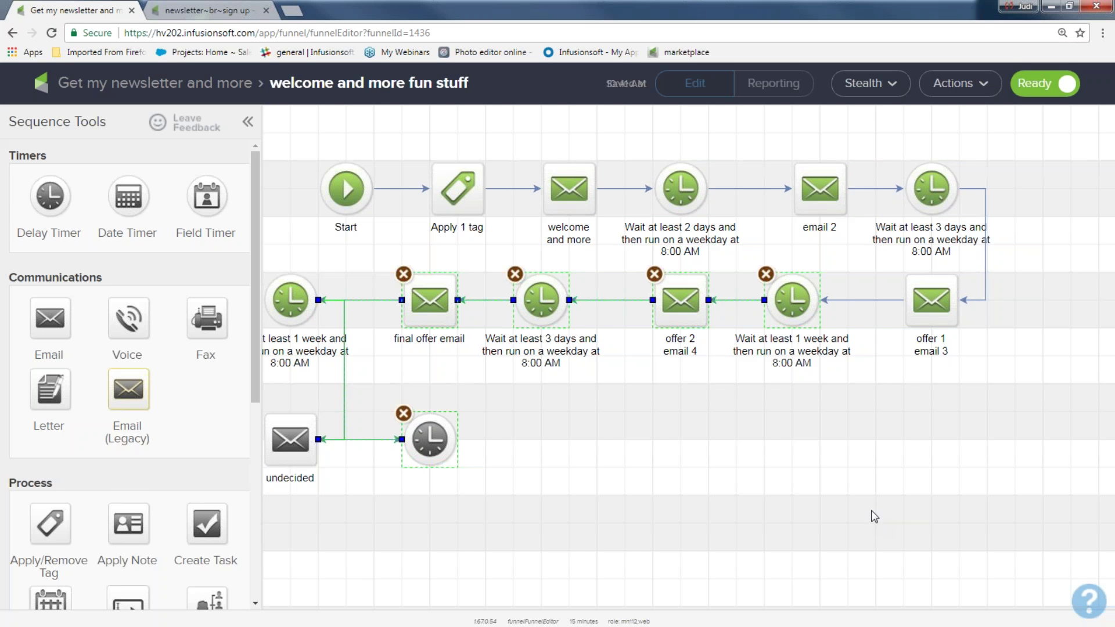
{"action": "left_click", "coordinate": [188, 86]}
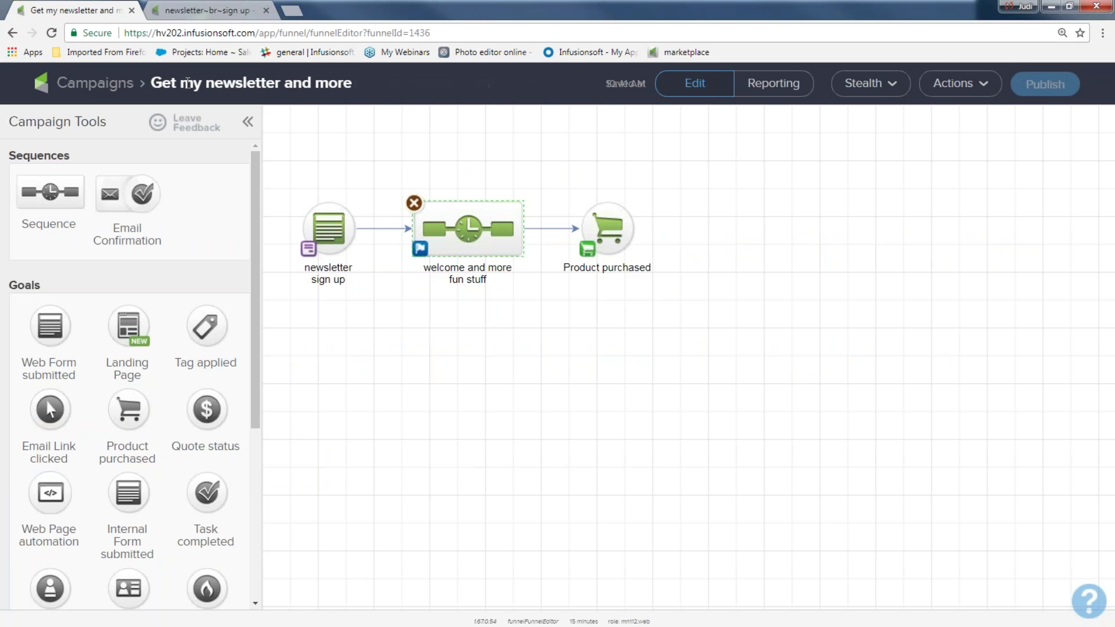
- Add a sequence named 'deliver product' after Product purchased and open it
{"action": "left_click_drag", "start_coordinate": [26, 180], "coordinate": [696, 221]}
{"action": "left_click", "coordinate": [736, 241]}
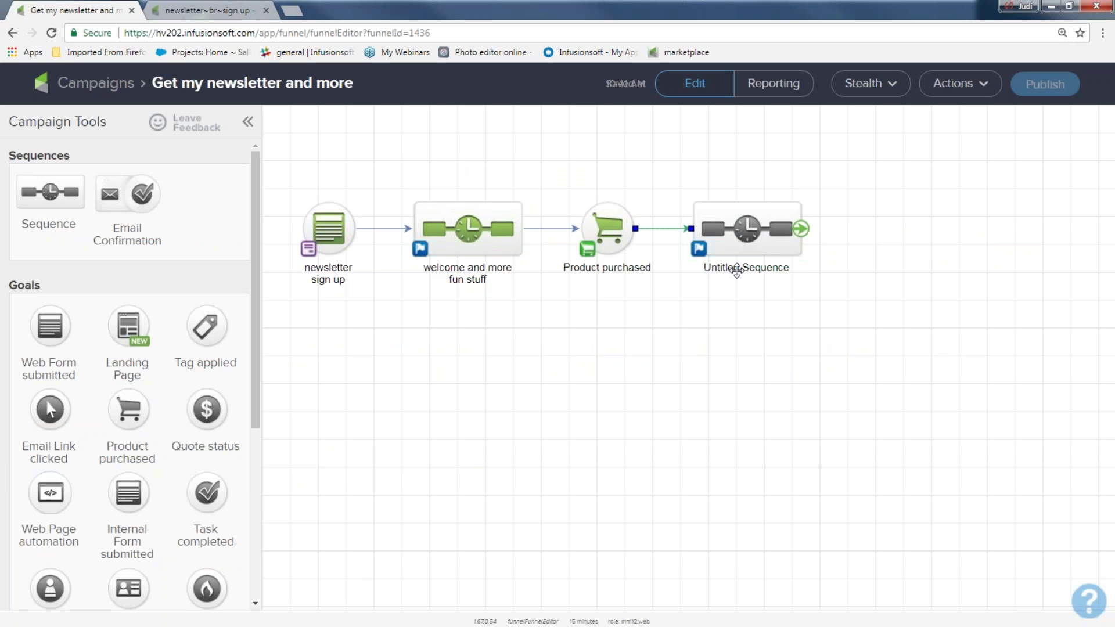
{"action": "left_click", "coordinate": [738, 268]}
{"action": "type", "text": "deliver product"}
{"action": "key", "text": "Return"}
{"action": "double_click", "coordinate": [748, 229]}
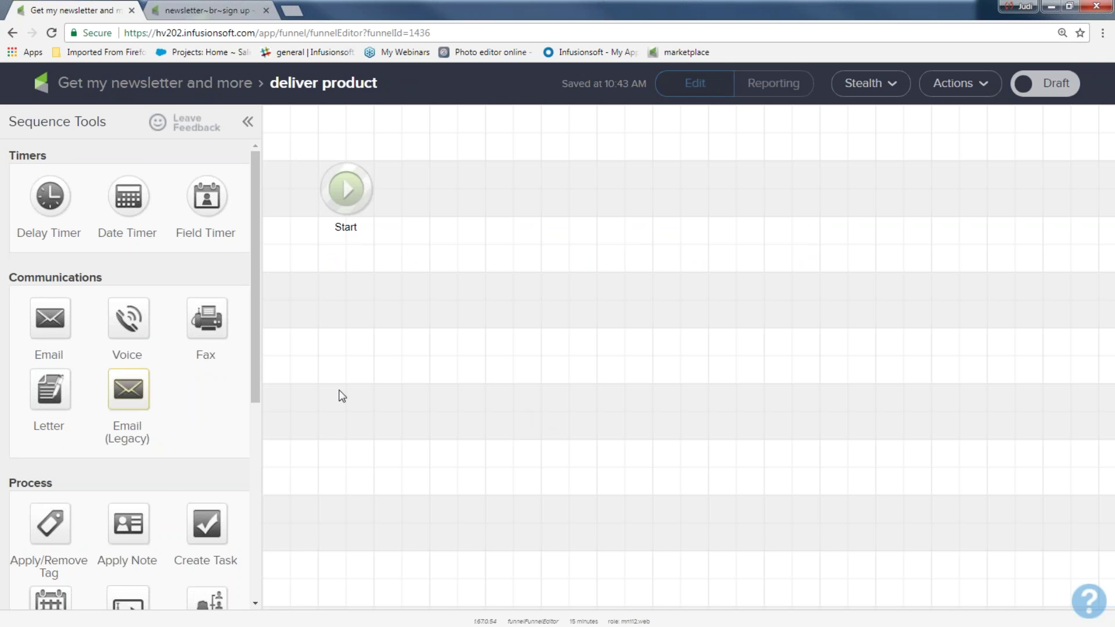
- Add a tag step after Start that applies the Customer tag
{"action": "left_click_drag", "start_coordinate": [91, 526], "coordinate": [462, 186]}
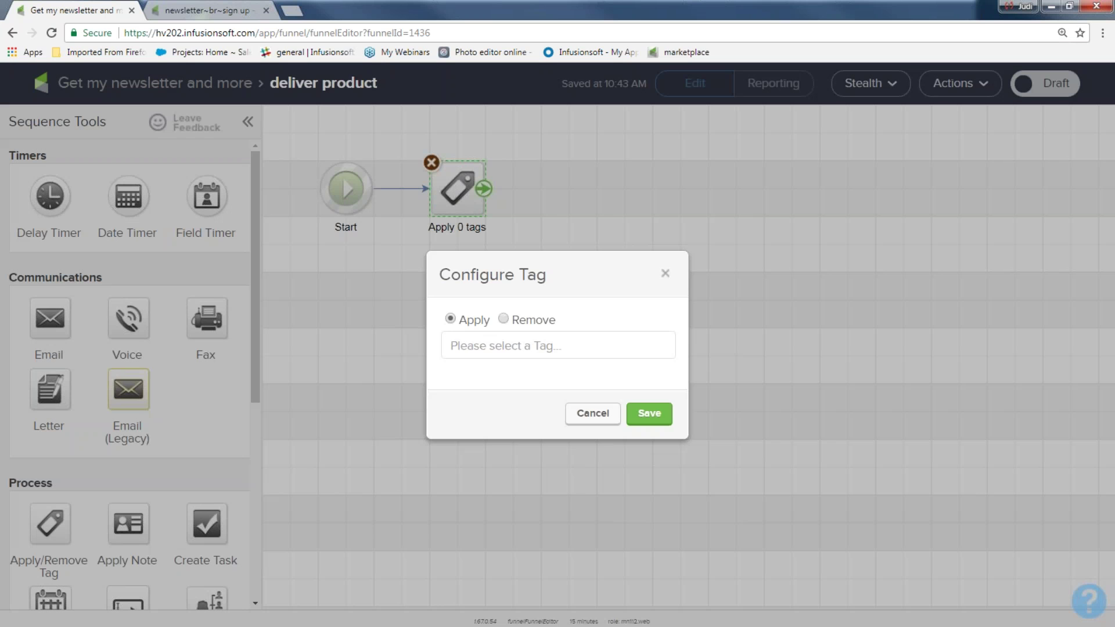
{"action": "left_click", "coordinate": [543, 350]}
{"action": "type", "text": "cus"}
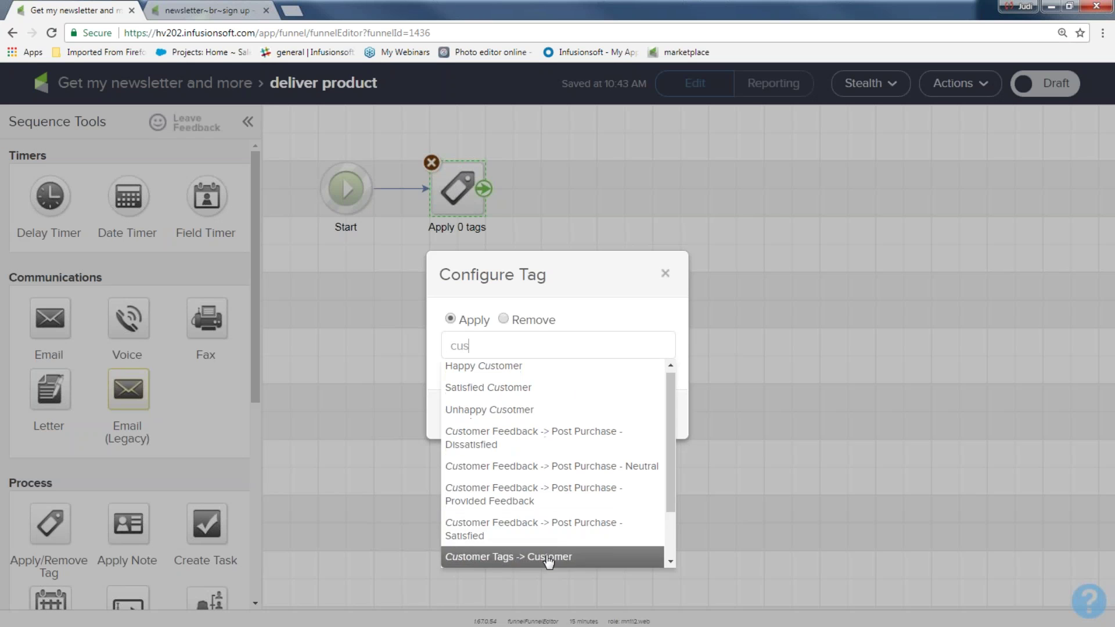
{"action": "left_click", "coordinate": [548, 559]}
{"action": "left_click", "coordinate": [633, 424]}
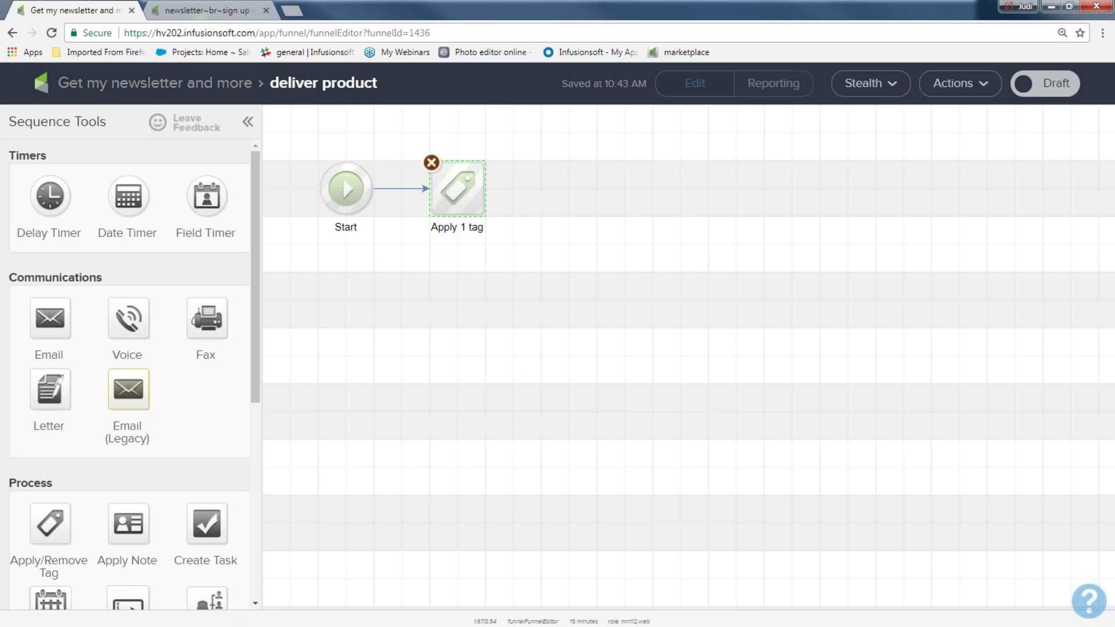
- Add a second tag step that removes a new 'prospect' tag in the Behavior category
{"action": "left_click_drag", "start_coordinate": [52, 526], "coordinate": [558, 182]}
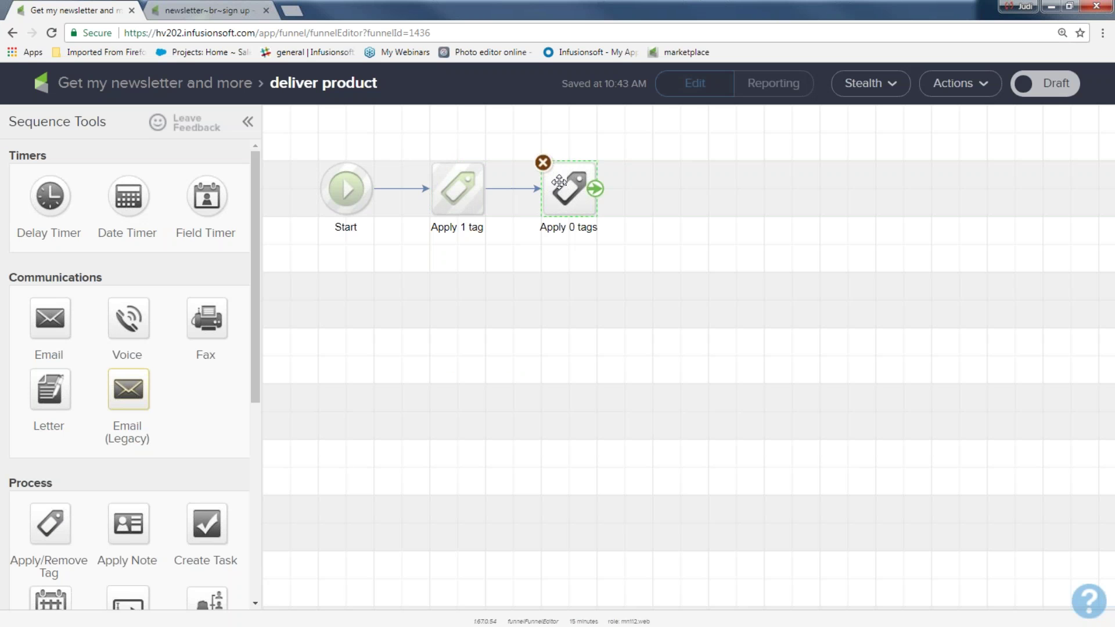
{"action": "double_click", "coordinate": [559, 182]}
{"action": "left_click", "coordinate": [503, 319]}
{"action": "left_click", "coordinate": [488, 345]}
{"action": "type", "text": "pro"}
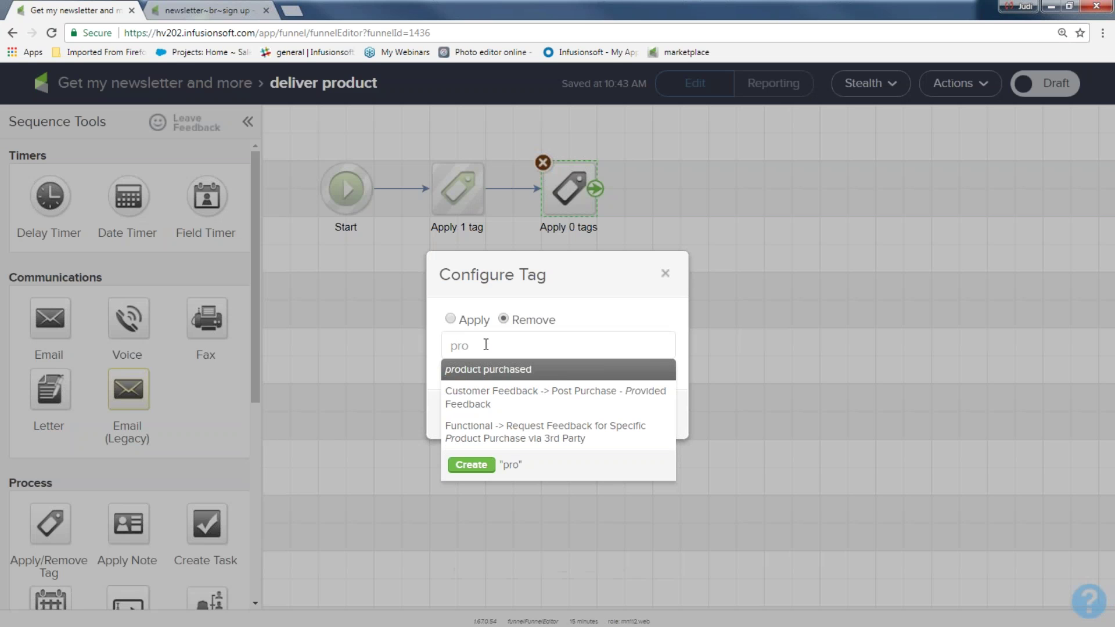
{"action": "type", "text": "s"}
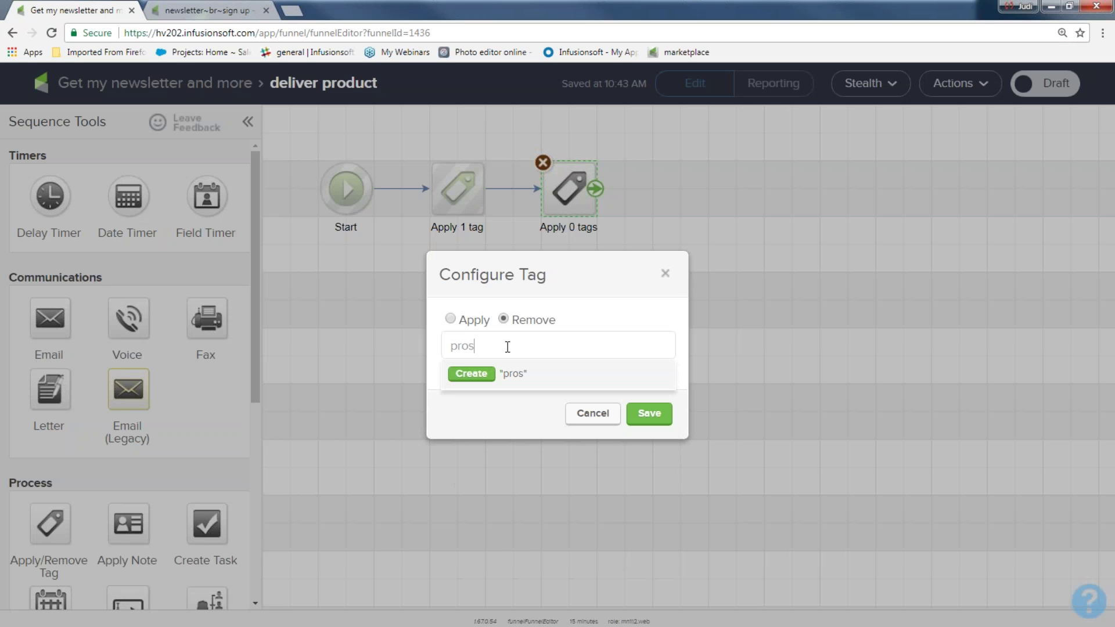
{"action": "type", "text": "pect"}
{"action": "left_click", "coordinate": [471, 373]}
{"action": "left_click", "coordinate": [463, 394]}
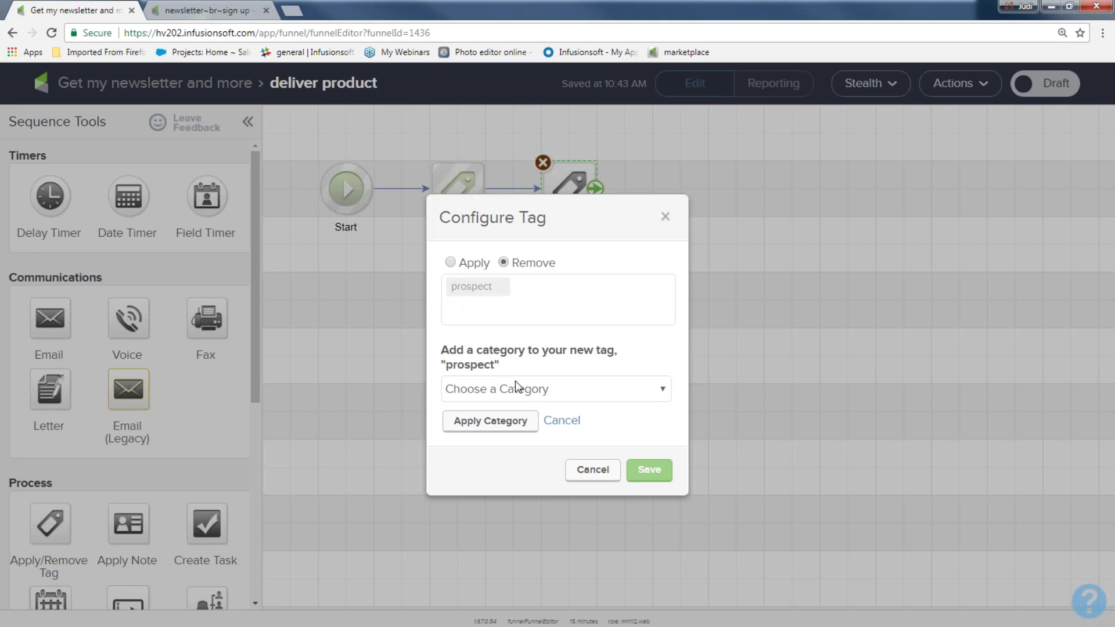
{"action": "left_click", "coordinate": [587, 391]}
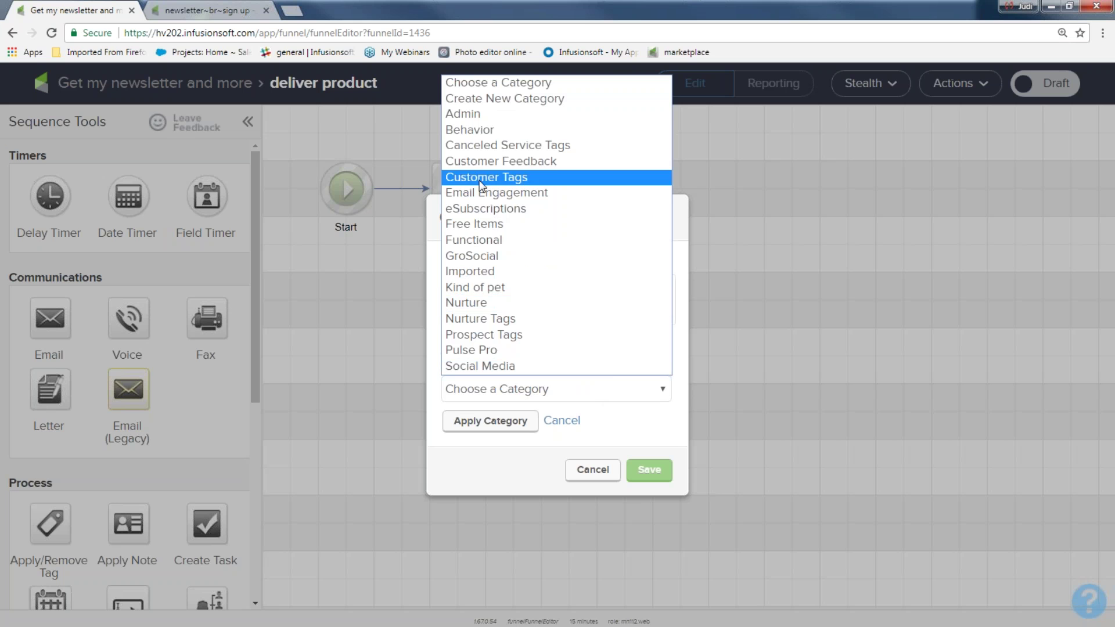
{"action": "left_click", "coordinate": [469, 129]}
{"action": "left_click", "coordinate": [473, 428]}
{"action": "left_click", "coordinate": [641, 429]}
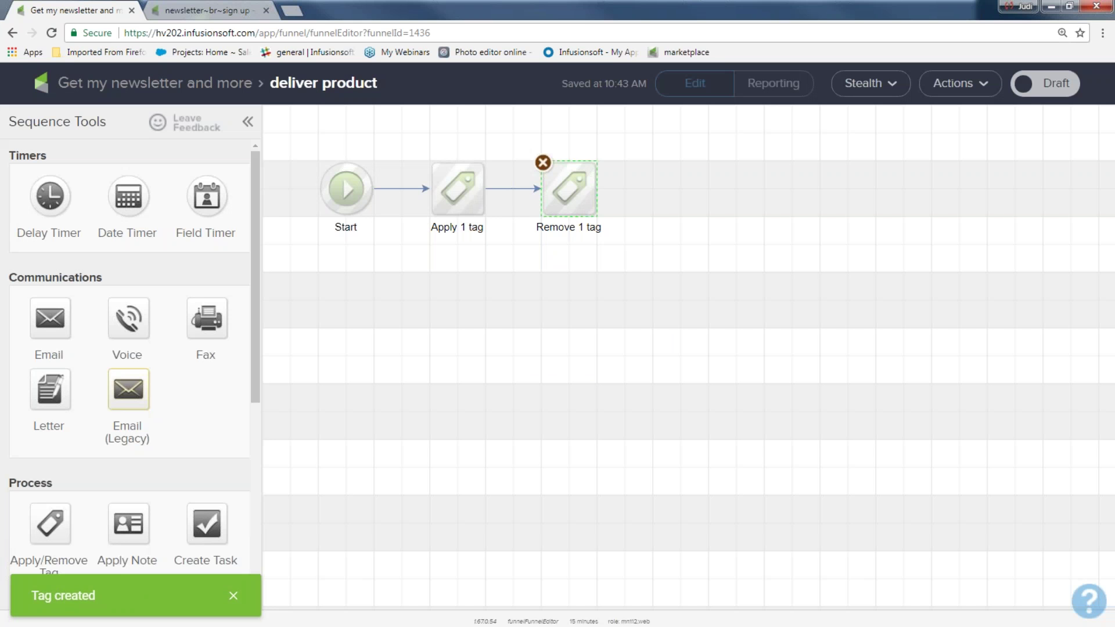
{"action": "left_click_drag", "start_coordinate": [408, 150], "coordinate": [510, 244]}
{"action": "left_click_drag", "start_coordinate": [501, 150], "coordinate": [622, 260]}
- Add a 'welcome new customer' email after the tag removal and mark the sequence Ready
{"action": "left_click_drag", "start_coordinate": [69, 319], "coordinate": [681, 196]}
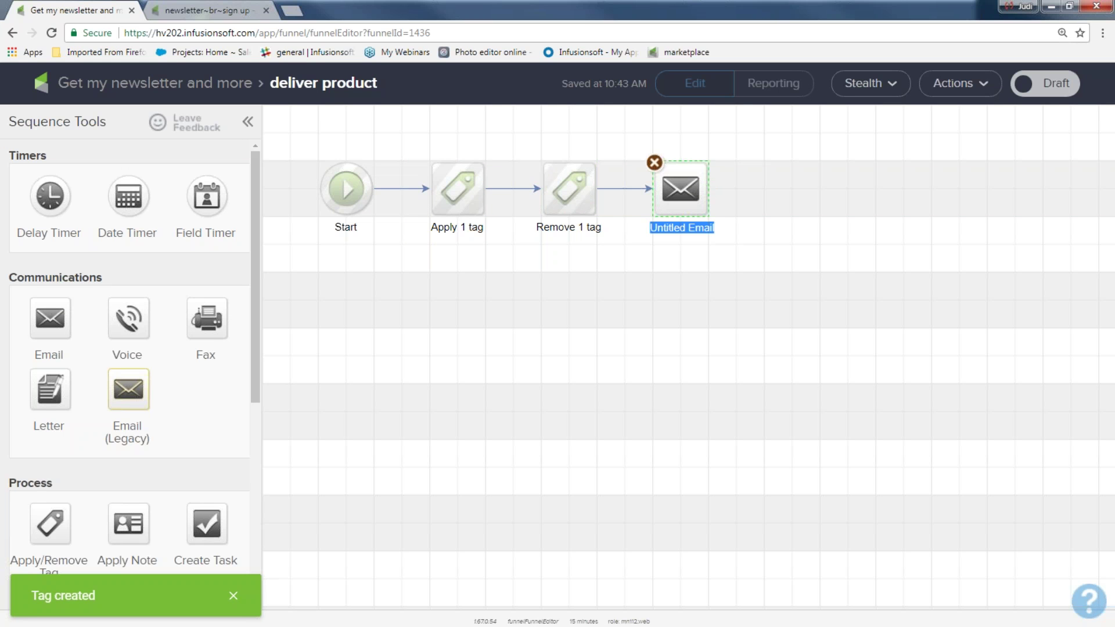
{"action": "type", "text": "welcome new customer"}
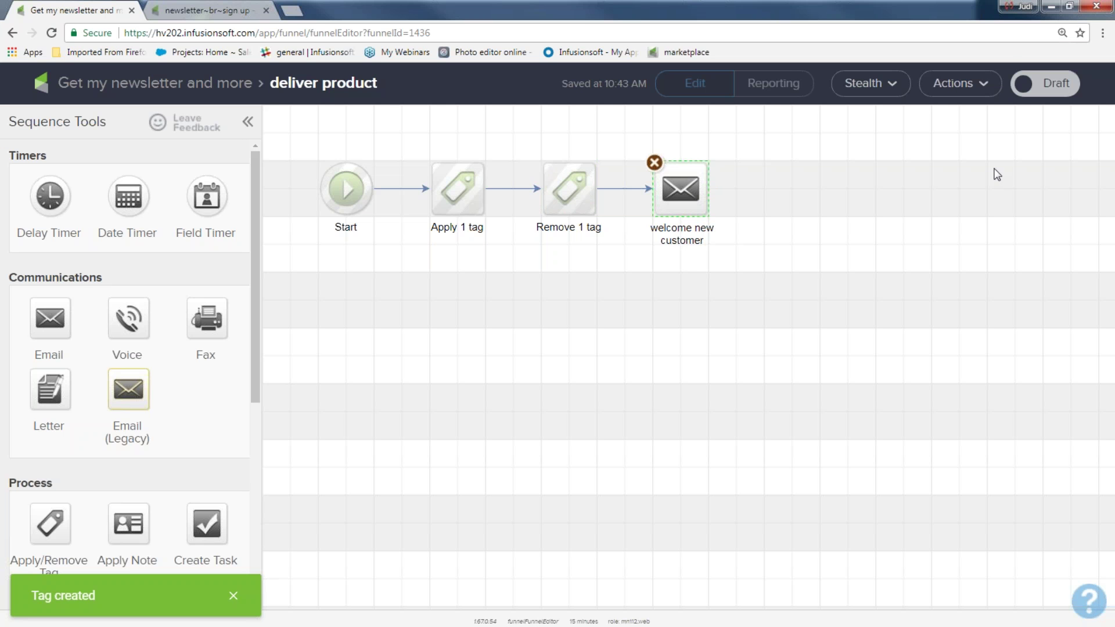
{"action": "left_click", "coordinate": [1052, 84]}
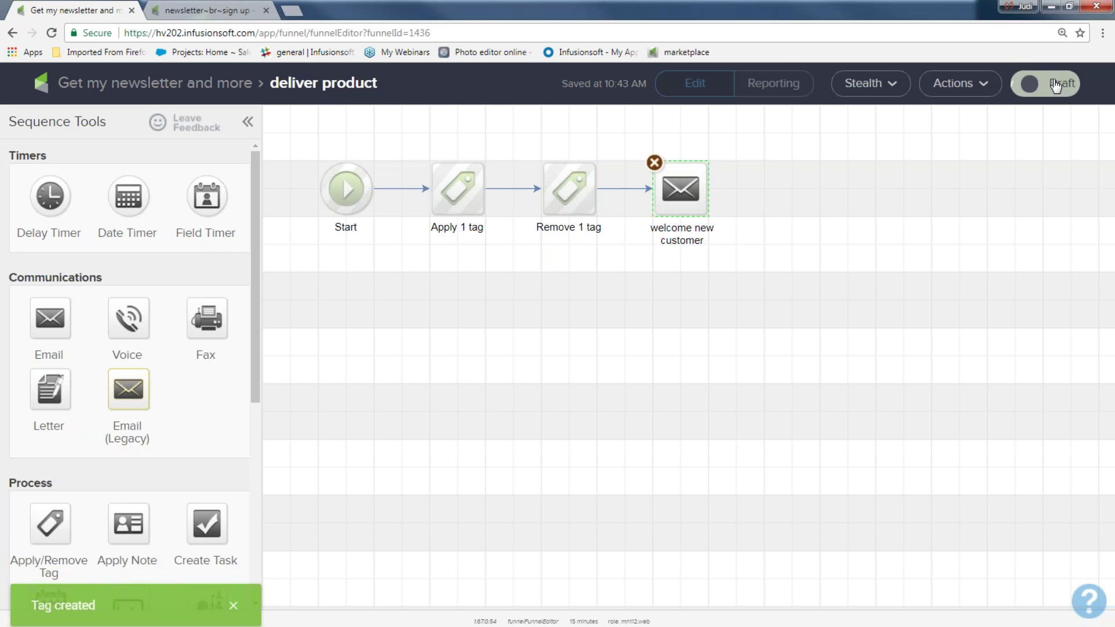
- Publish the Get my newsletter and more campaign from its full canvas
{"action": "left_click", "coordinate": [149, 92]}
{"action": "left_click", "coordinate": [1068, 90]}
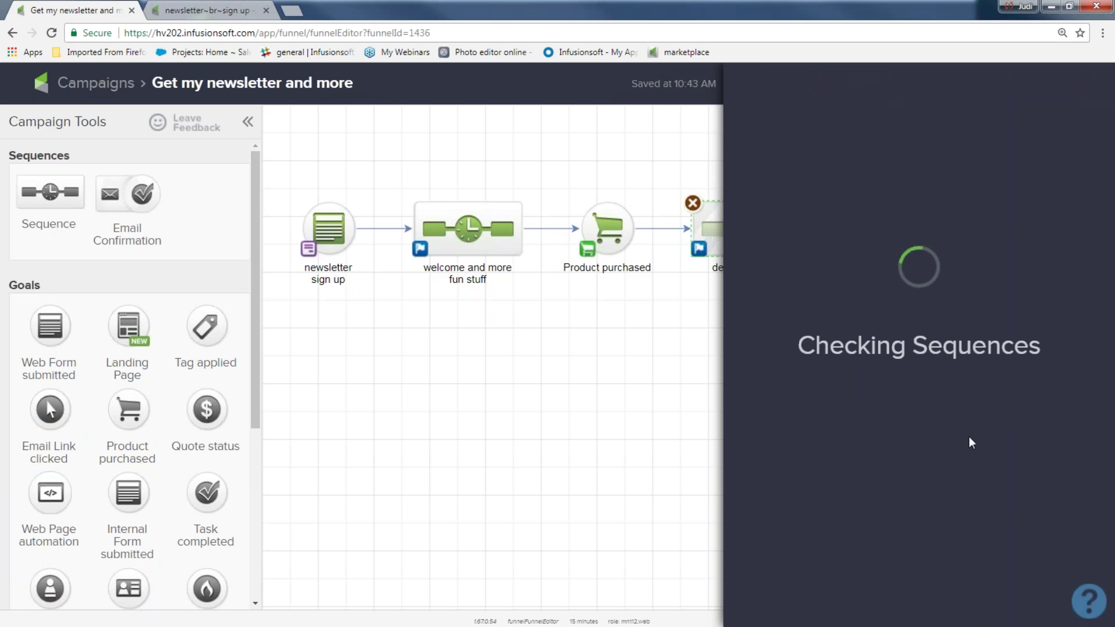
{"action": "left_click", "coordinate": [1054, 461]}
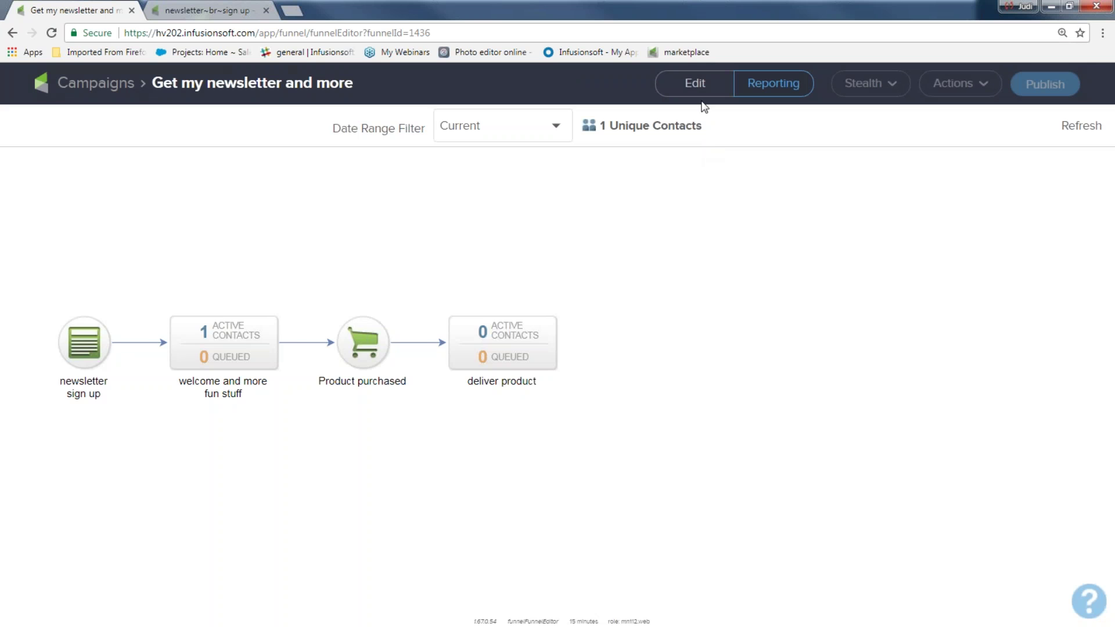
- Switch back to Edit, review the four connected steps, and return to the Campaigns list
{"action": "left_click", "coordinate": [697, 93]}
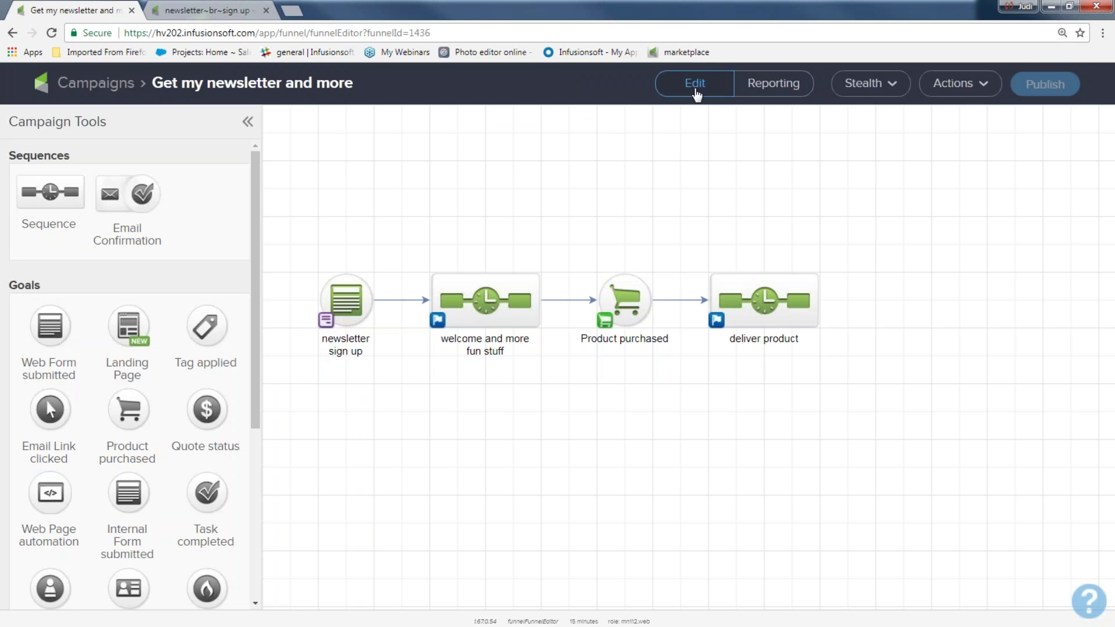
{"action": "left_click_drag", "start_coordinate": [305, 263], "coordinate": [391, 344]}
{"action": "left_click_drag", "start_coordinate": [409, 254], "coordinate": [563, 362]}
{"action": "left_click_drag", "start_coordinate": [581, 259], "coordinate": [680, 358]}
{"action": "left_click_drag", "start_coordinate": [701, 234], "coordinate": [897, 357]}
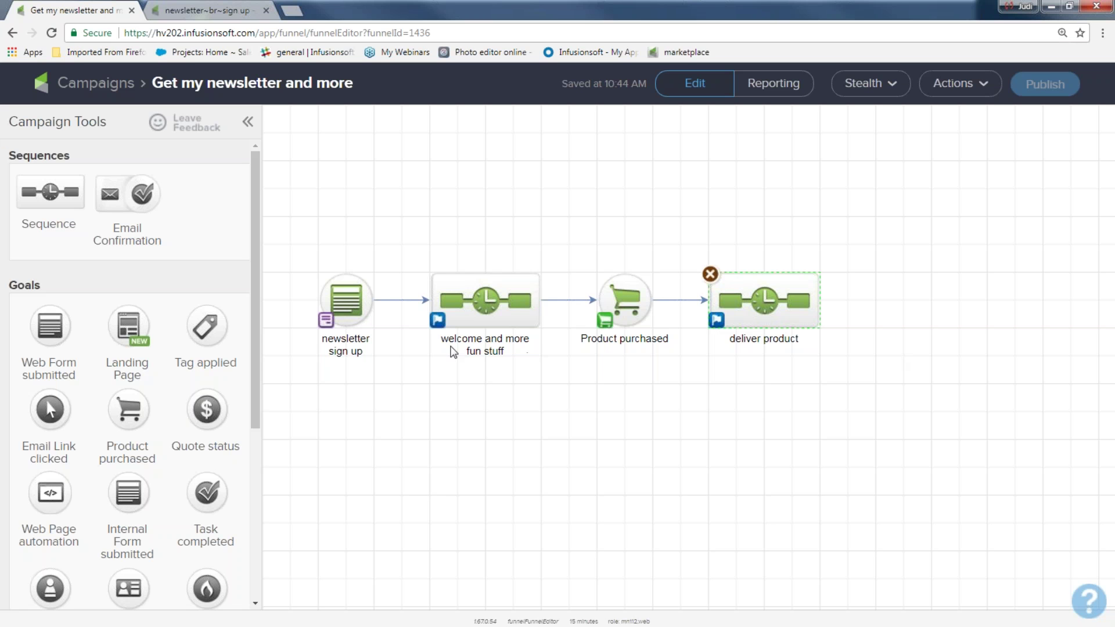
{"action": "left_click", "coordinate": [514, 357]}
{"action": "left_click", "coordinate": [114, 83]}
{"action": "left_click", "coordinate": [152, 86]}
- Go to the contacts list and tick the first four contacts
{"action": "left_click", "coordinate": [308, 159]}
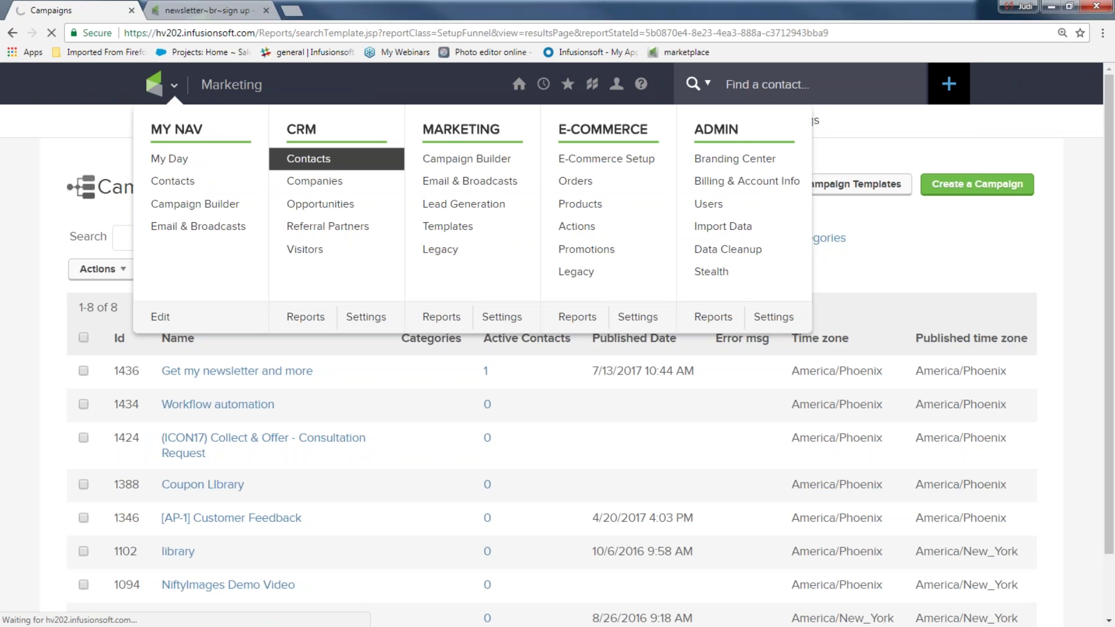
{"action": "scroll", "coordinate": [193, 391], "scroll_direction": "down", "scroll_amount": 2}
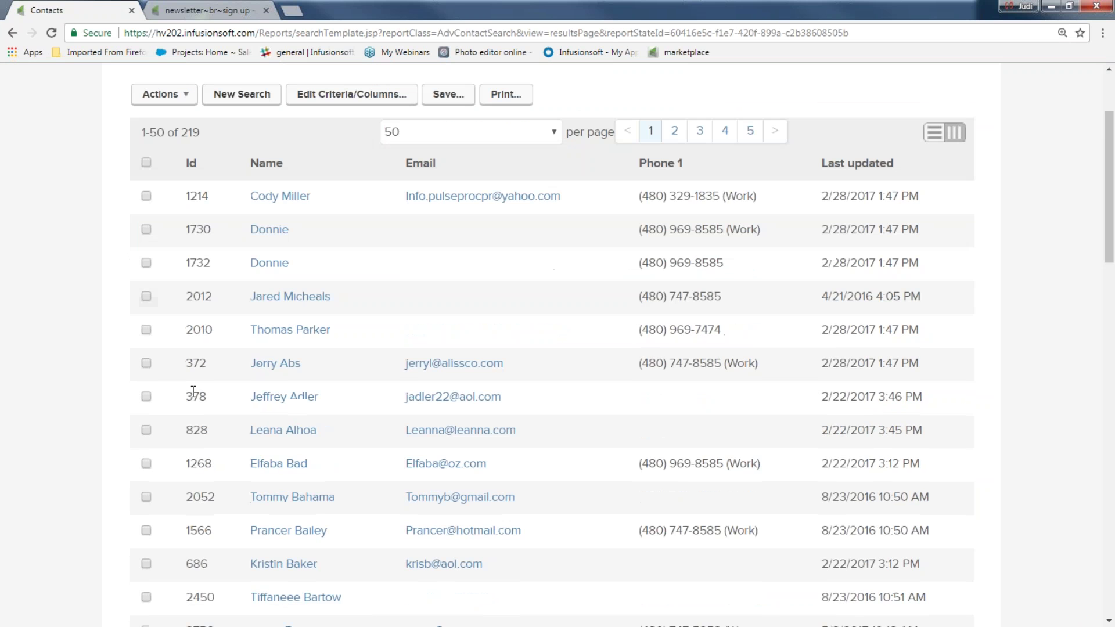
{"action": "left_click", "coordinate": [146, 196]}
{"action": "left_click", "coordinate": [147, 365]}
{"action": "left_click", "coordinate": [147, 429]}
{"action": "left_click", "coordinate": [146, 396]}
{"action": "scroll", "coordinate": [702, 418], "scroll_direction": "up", "scroll_amount": 2}
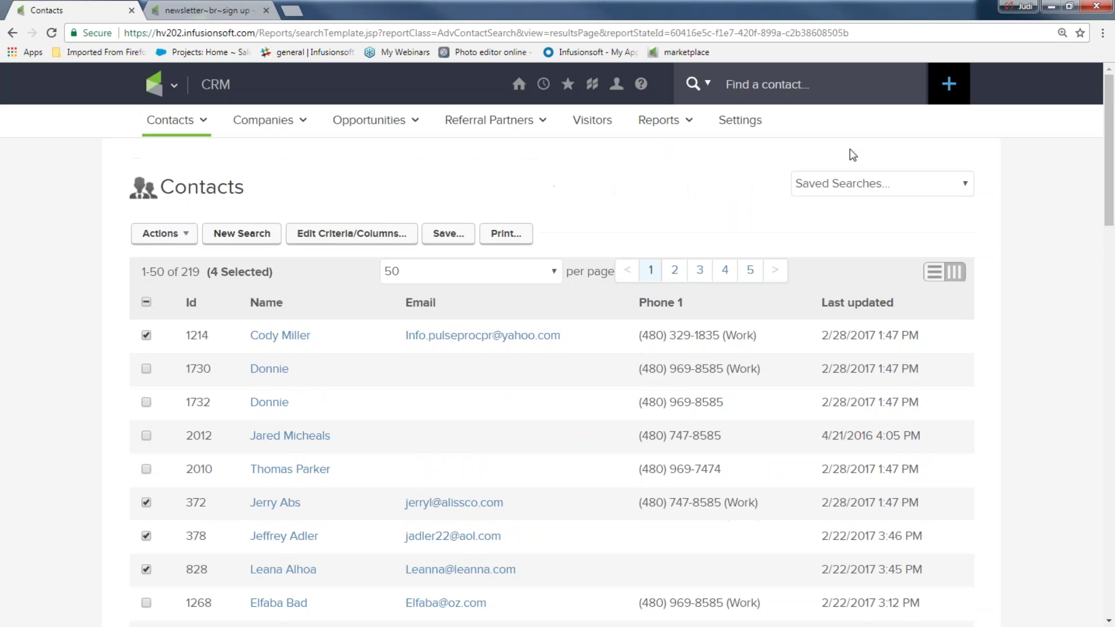
- Glance at the saved searches, then tick more contacts to complete the eight
{"action": "left_click", "coordinate": [881, 187]}
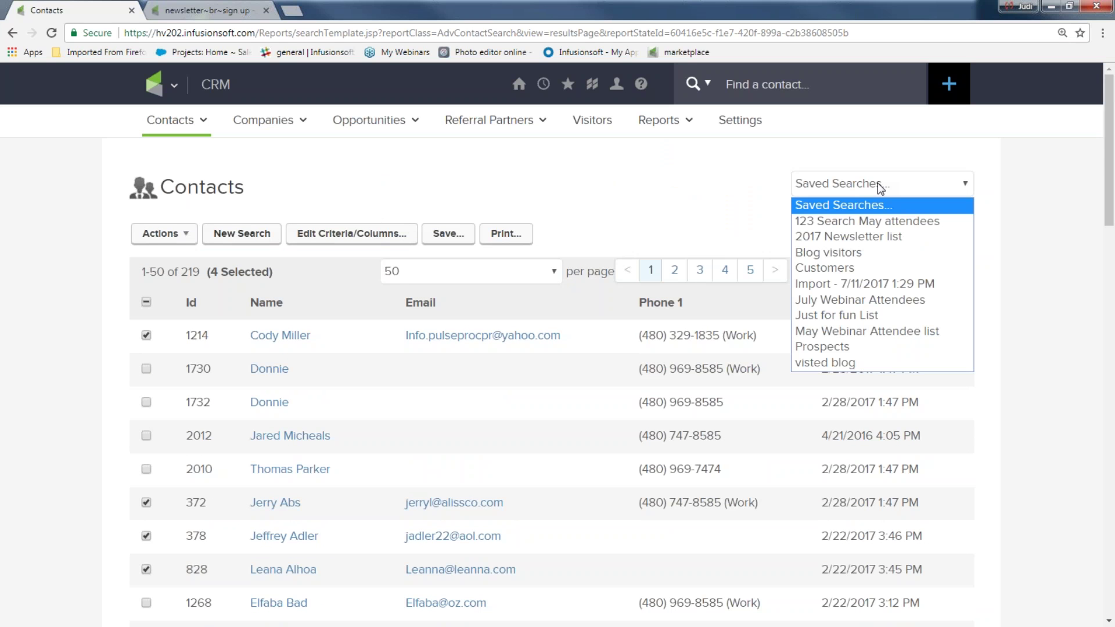
{"action": "key", "text": "Escape"}
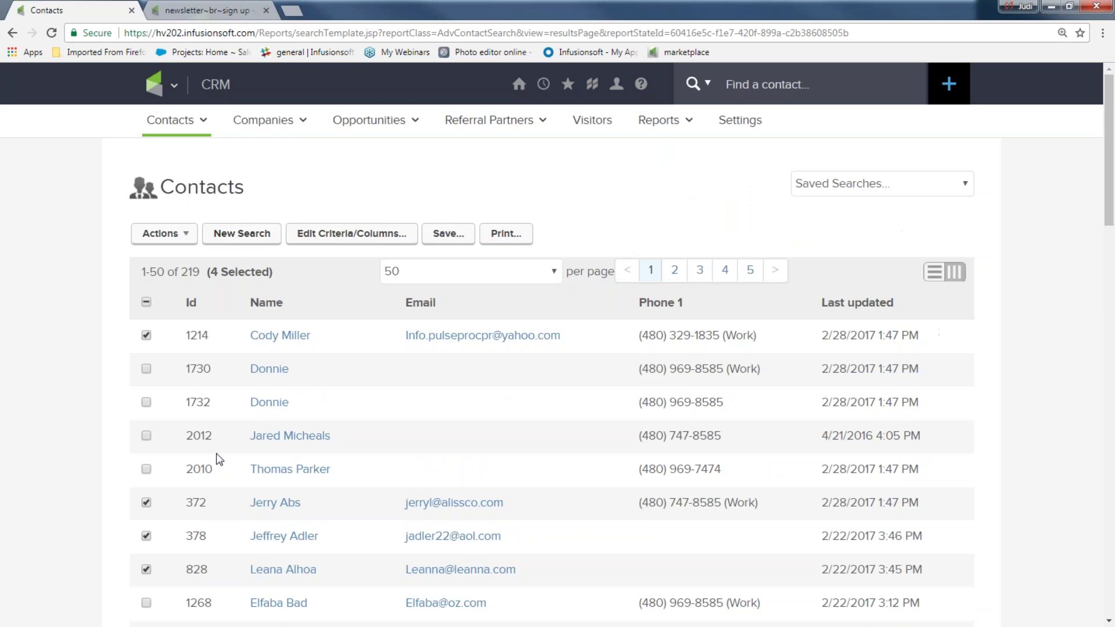
{"action": "scroll", "coordinate": [188, 464], "scroll_direction": "down", "scroll_amount": 2}
{"action": "scroll", "coordinate": [189, 465], "scroll_direction": "down", "scroll_amount": 3}
{"action": "left_click", "coordinate": [146, 255]}
{"action": "left_click", "coordinate": [146, 288]}
{"action": "left_click", "coordinate": [146, 321]}
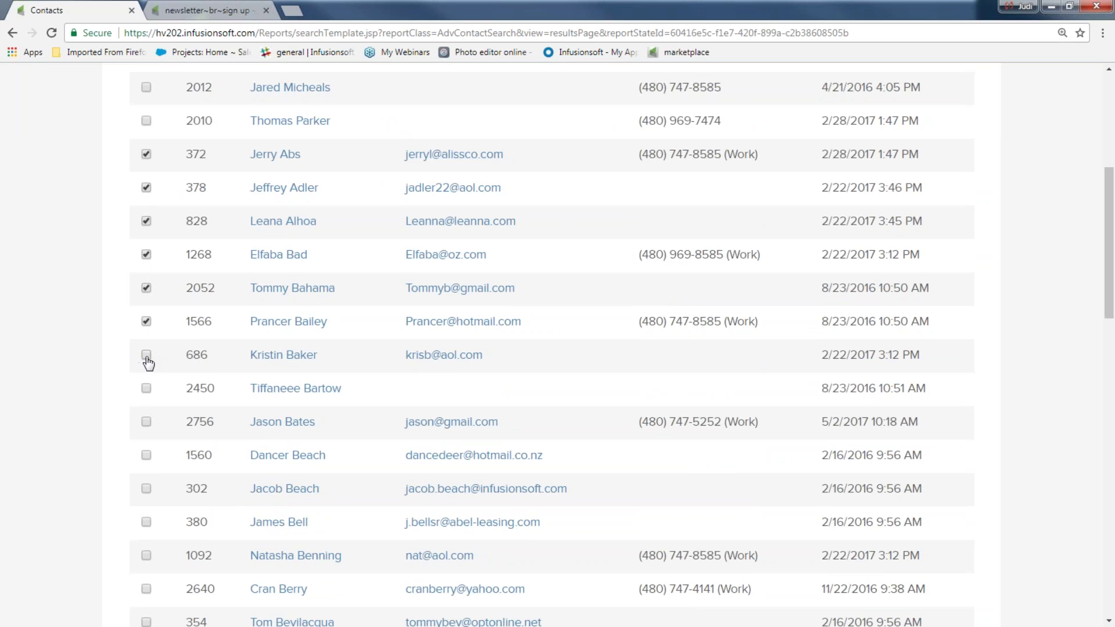
{"action": "scroll", "coordinate": [89, 372], "scroll_direction": "up", "scroll_amount": 5}
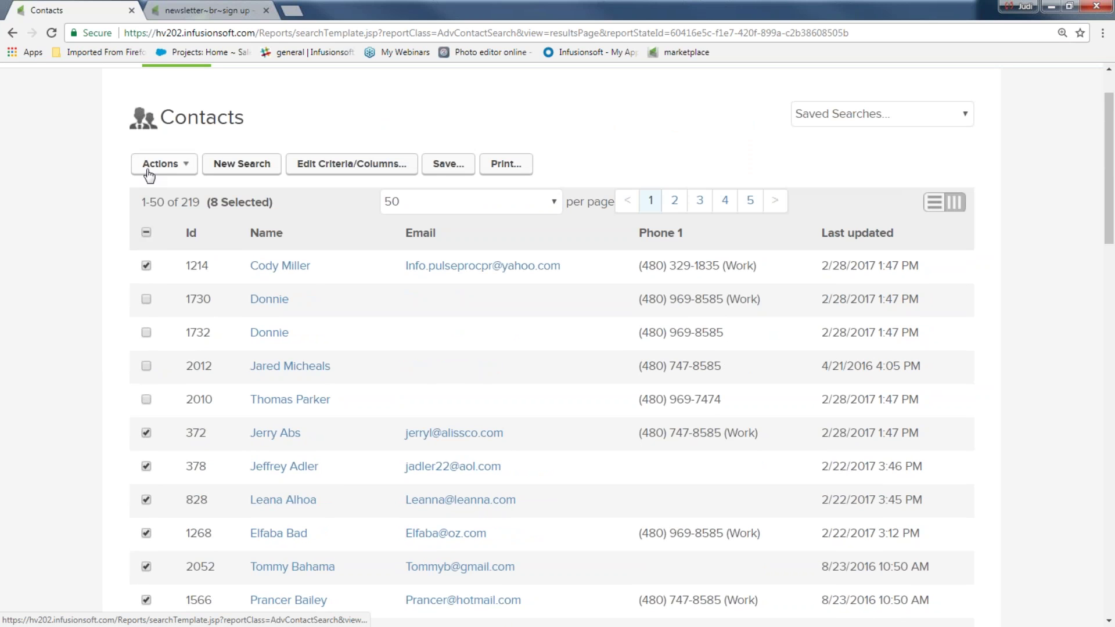
- Choose Start/Stop a Campaign Sequence from the Actions menu for the selected contacts
{"action": "left_click", "coordinate": [184, 168]}
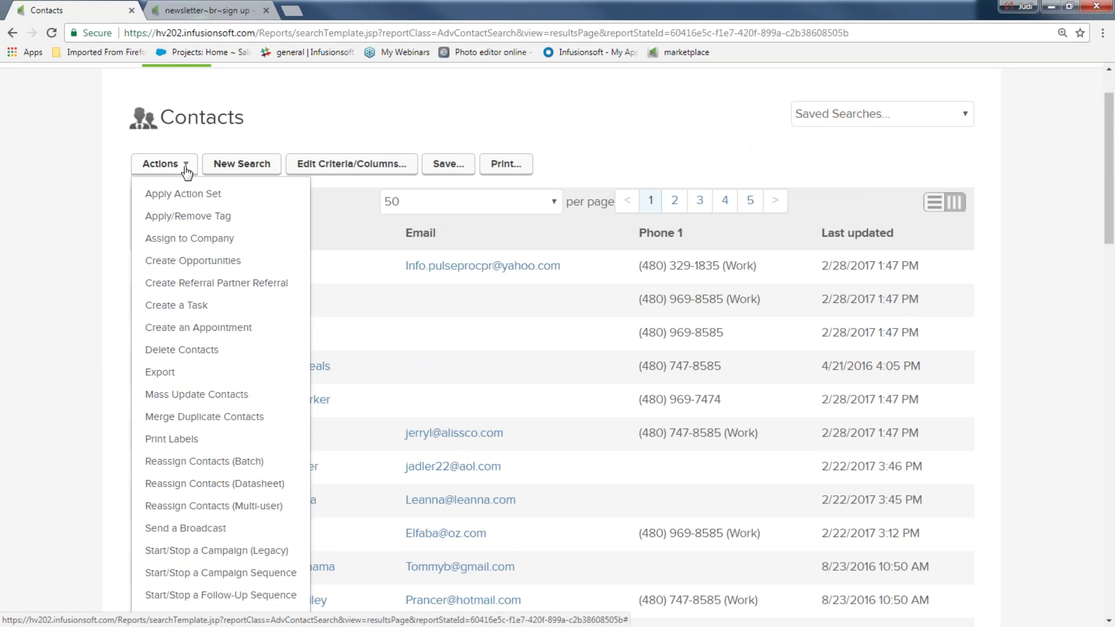
{"action": "scroll", "coordinate": [192, 232], "scroll_direction": "down", "scroll_amount": 2}
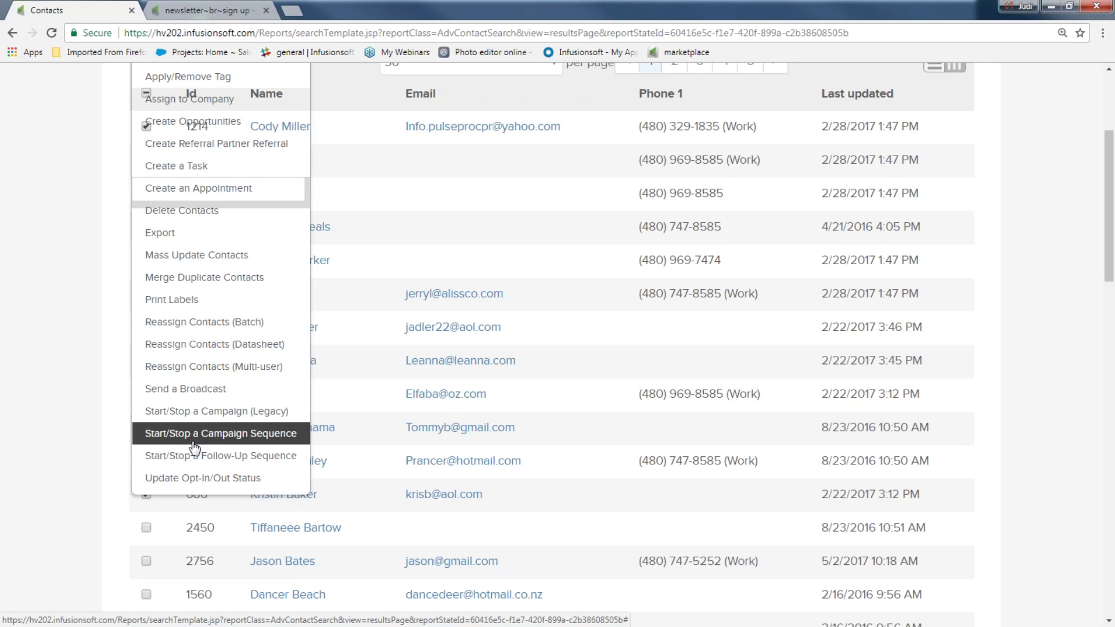
{"action": "left_click", "coordinate": [259, 435]}
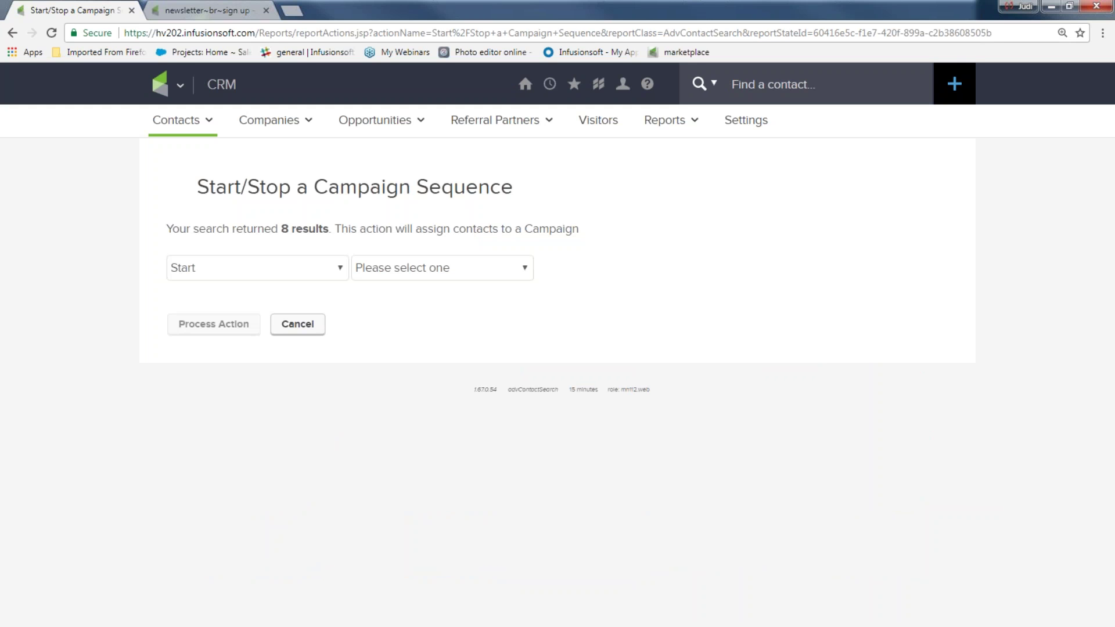
- Set the action to Start and pick the 'Get my newsletter and more' campaign
{"action": "triple_click", "coordinate": [306, 241]}
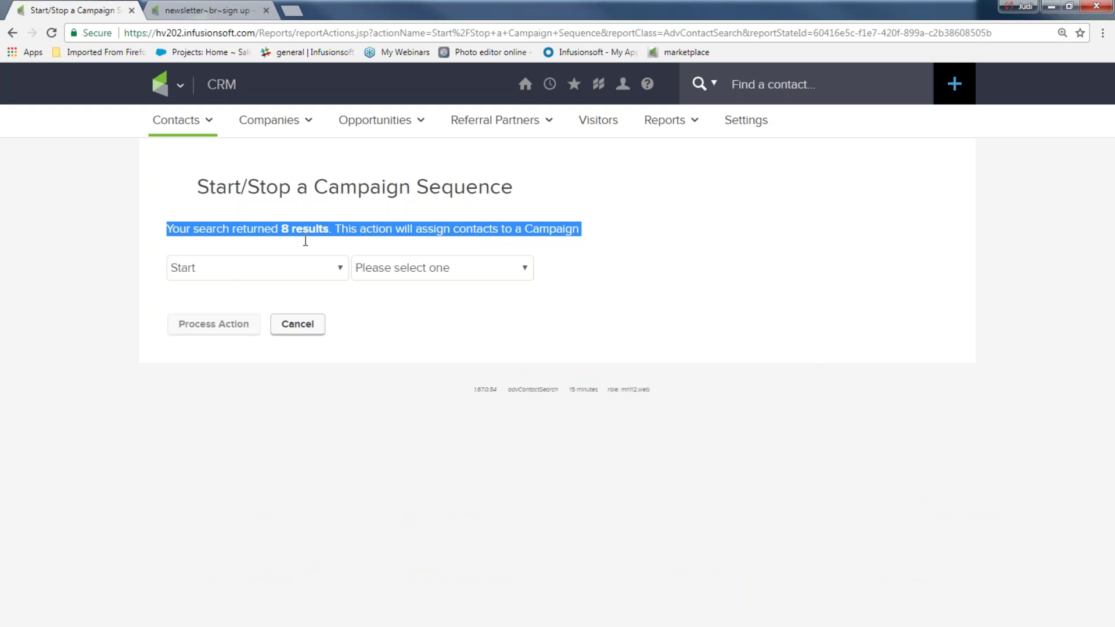
{"action": "left_click", "coordinate": [307, 276]}
{"action": "left_click", "coordinate": [283, 296]}
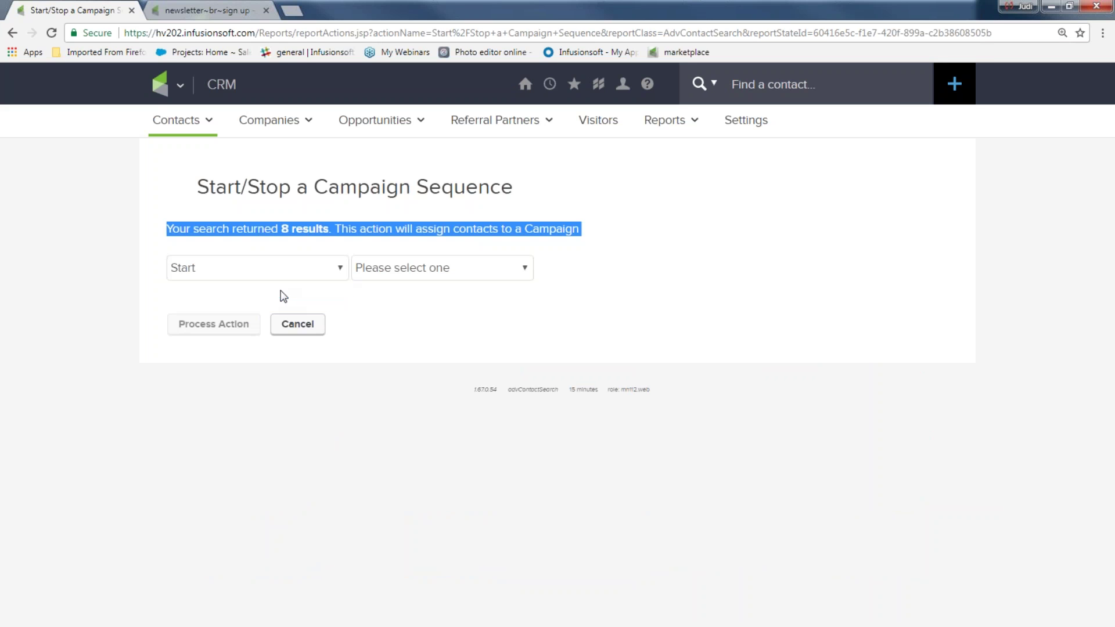
{"action": "left_click", "coordinate": [521, 271]}
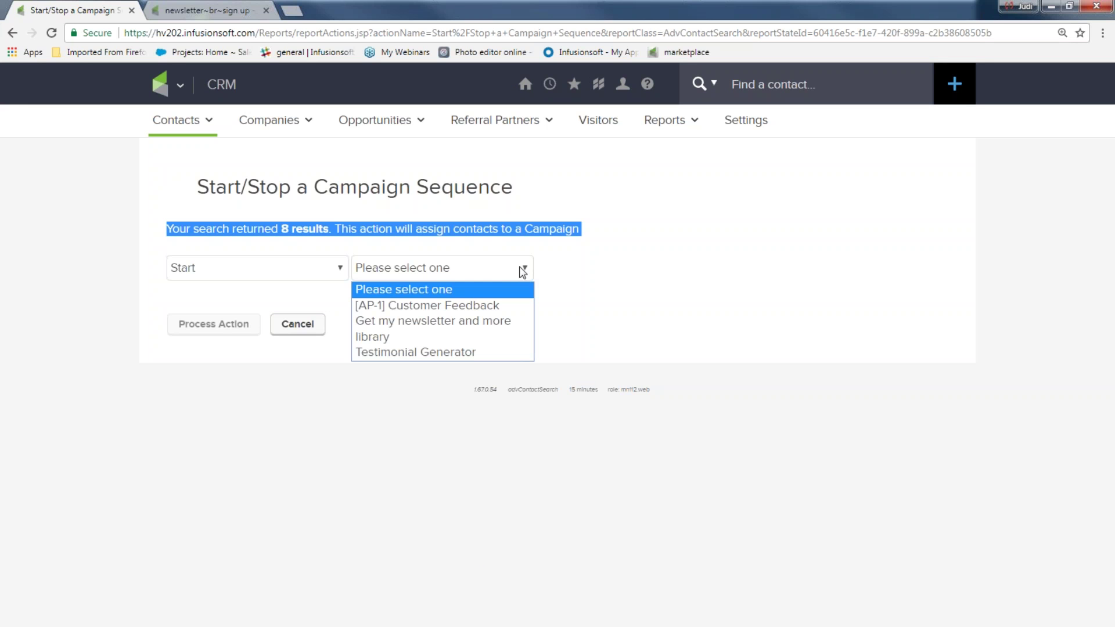
{"action": "left_click", "coordinate": [488, 320]}
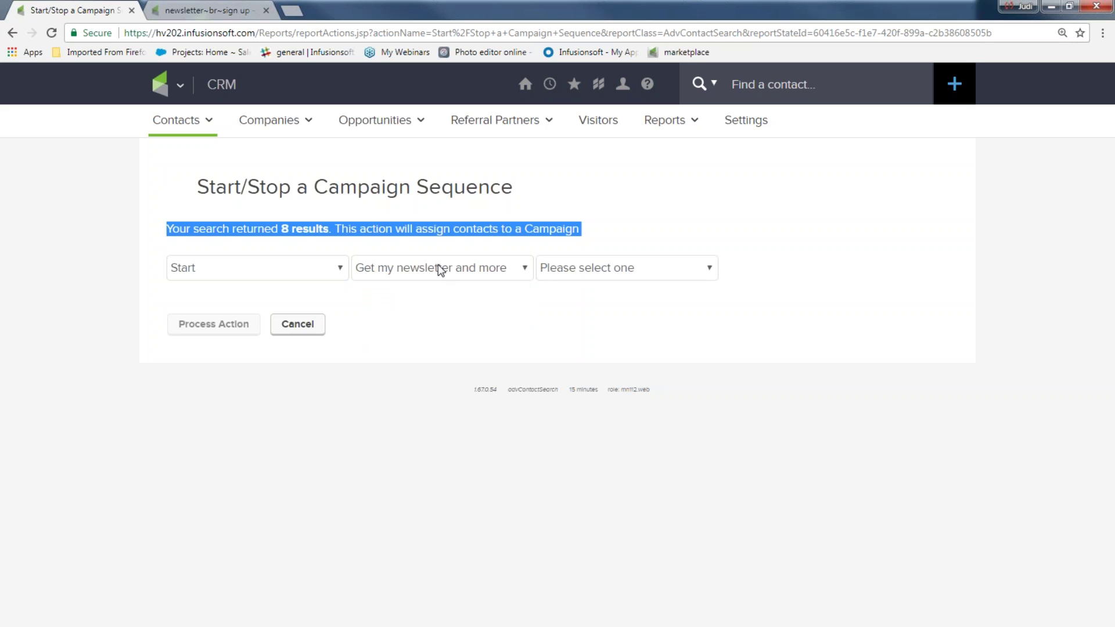
- Choose the deliver product sequence, then advance to the campaign-flow slide
{"action": "left_click", "coordinate": [706, 271]}
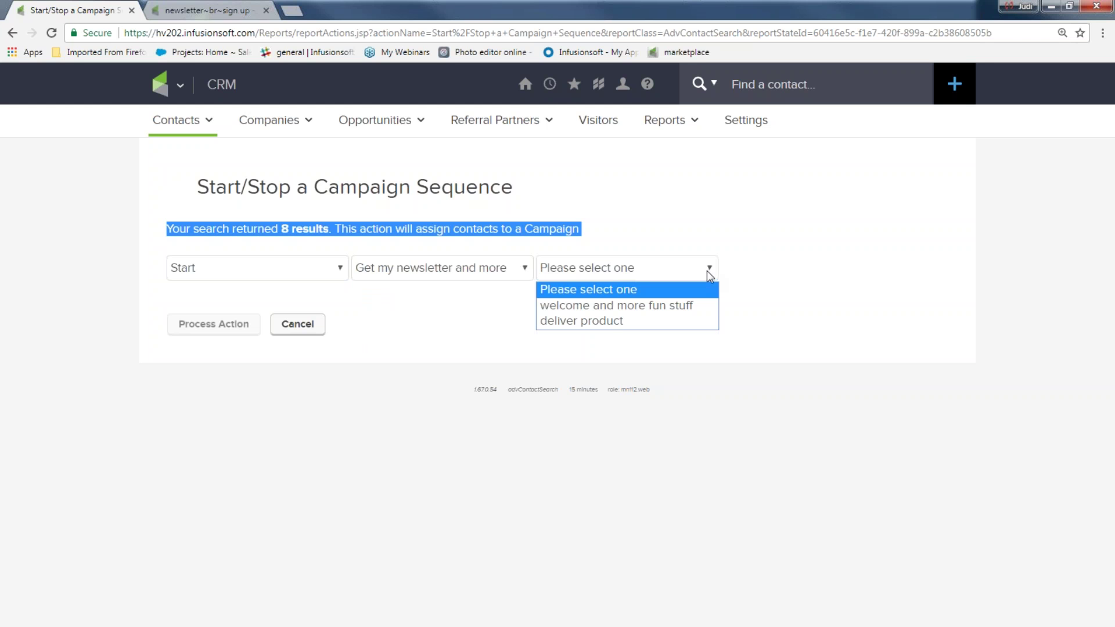
{"action": "left_click", "coordinate": [598, 306]}
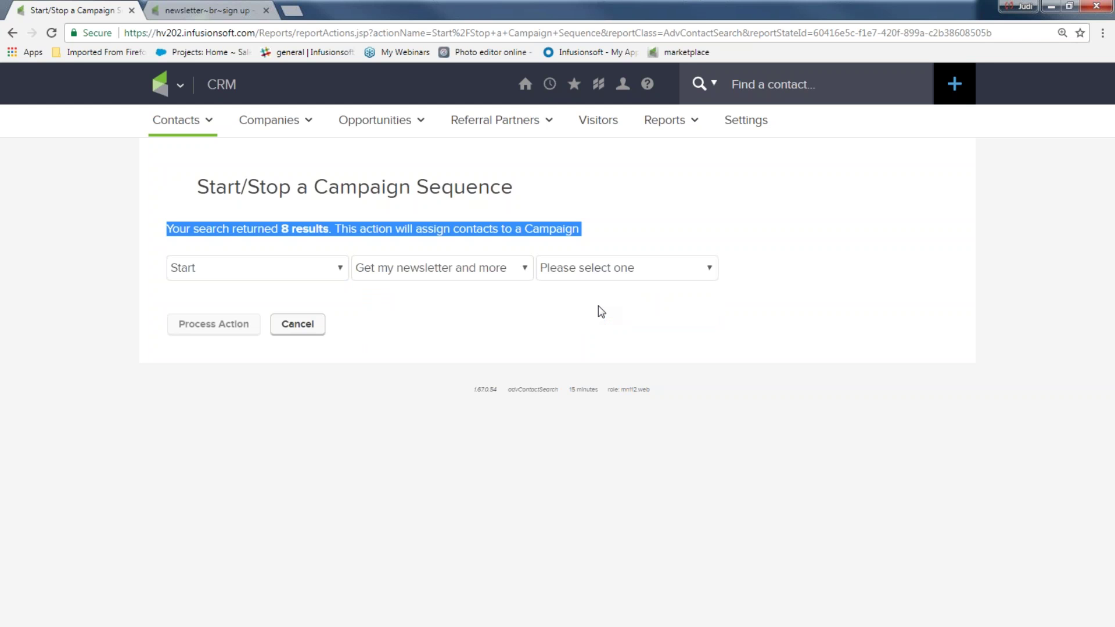
{"action": "left_click", "coordinate": [709, 274]}
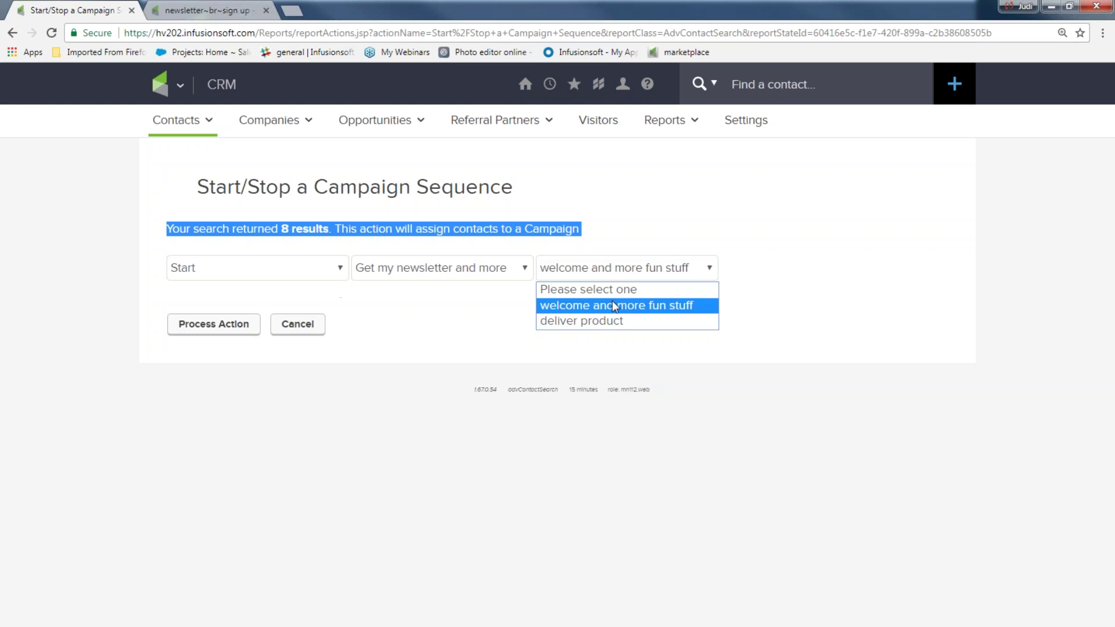
{"action": "left_click", "coordinate": [595, 321]}
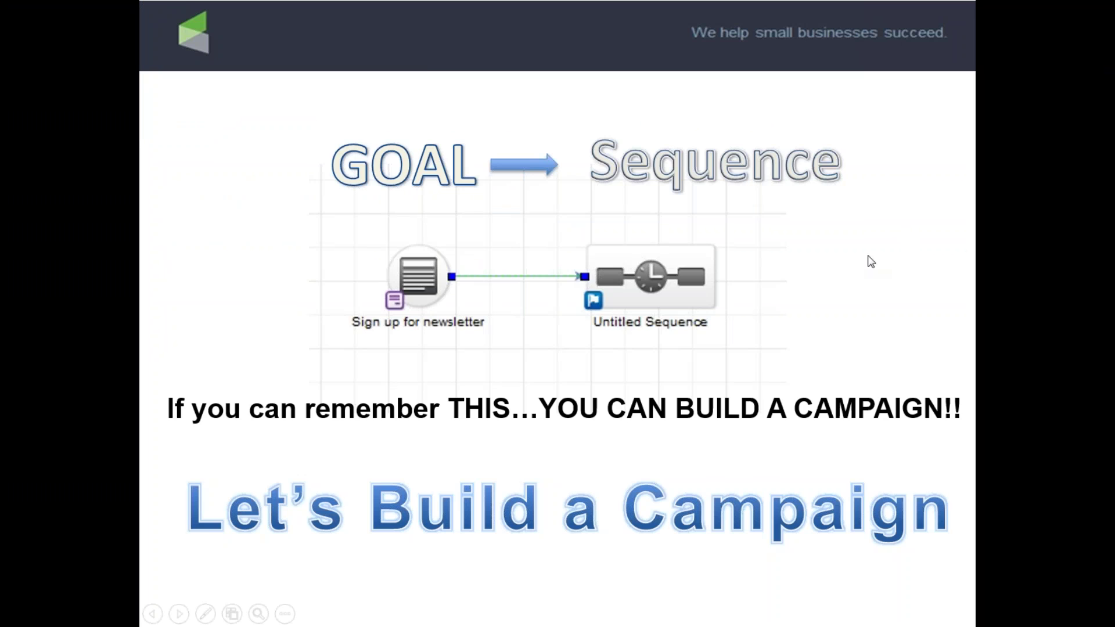
{"action": "left_click", "coordinate": [871, 261]}
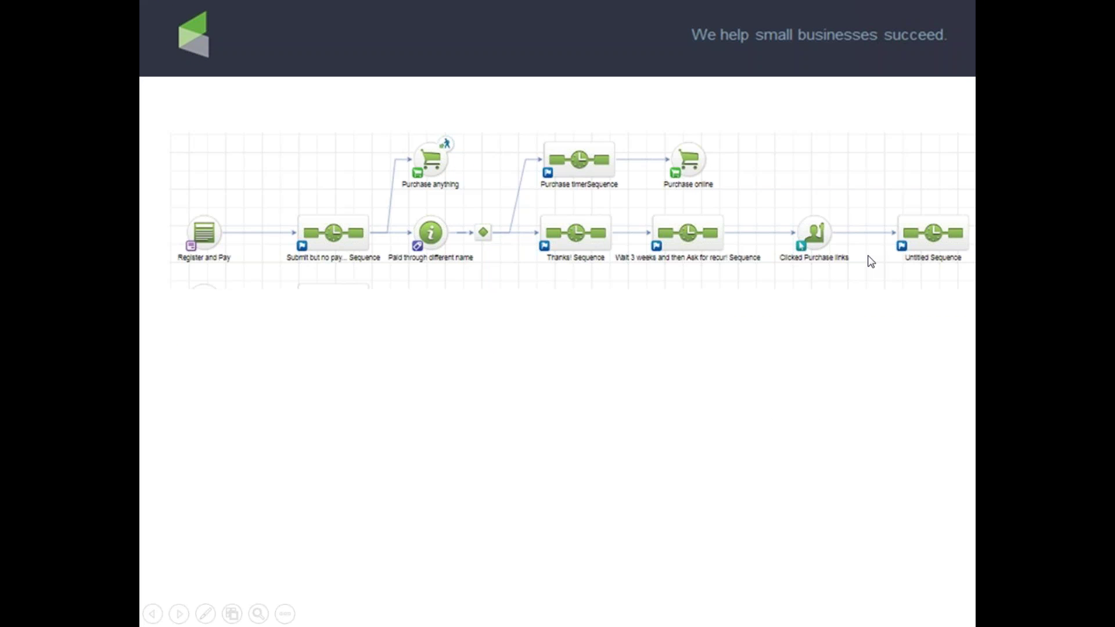